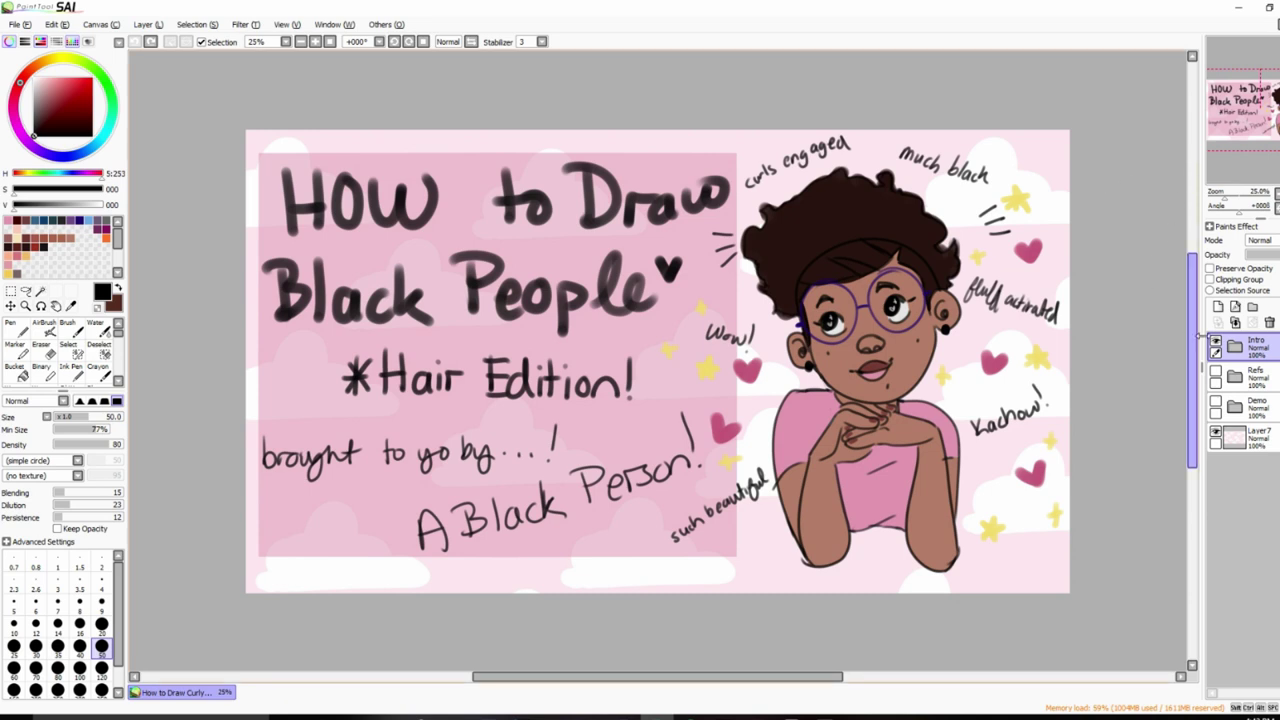
# Show the Refs group in place of Intro, and reveal the Example line art over the faded curly-hair photos.
pyautogui.moveTo(1216, 346); pyautogui.dragTo(1216, 374)
pyautogui.click(1245, 382)
pyautogui.click(1240, 380)
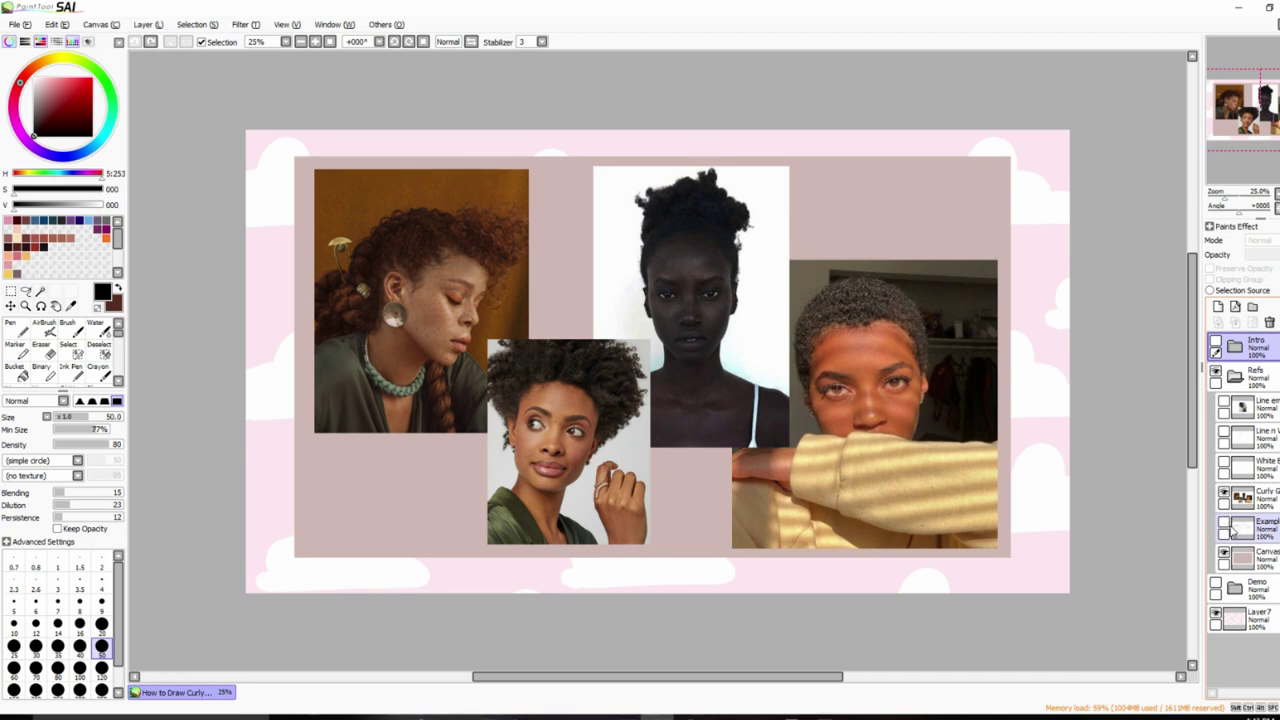
pyautogui.click(1262, 505)
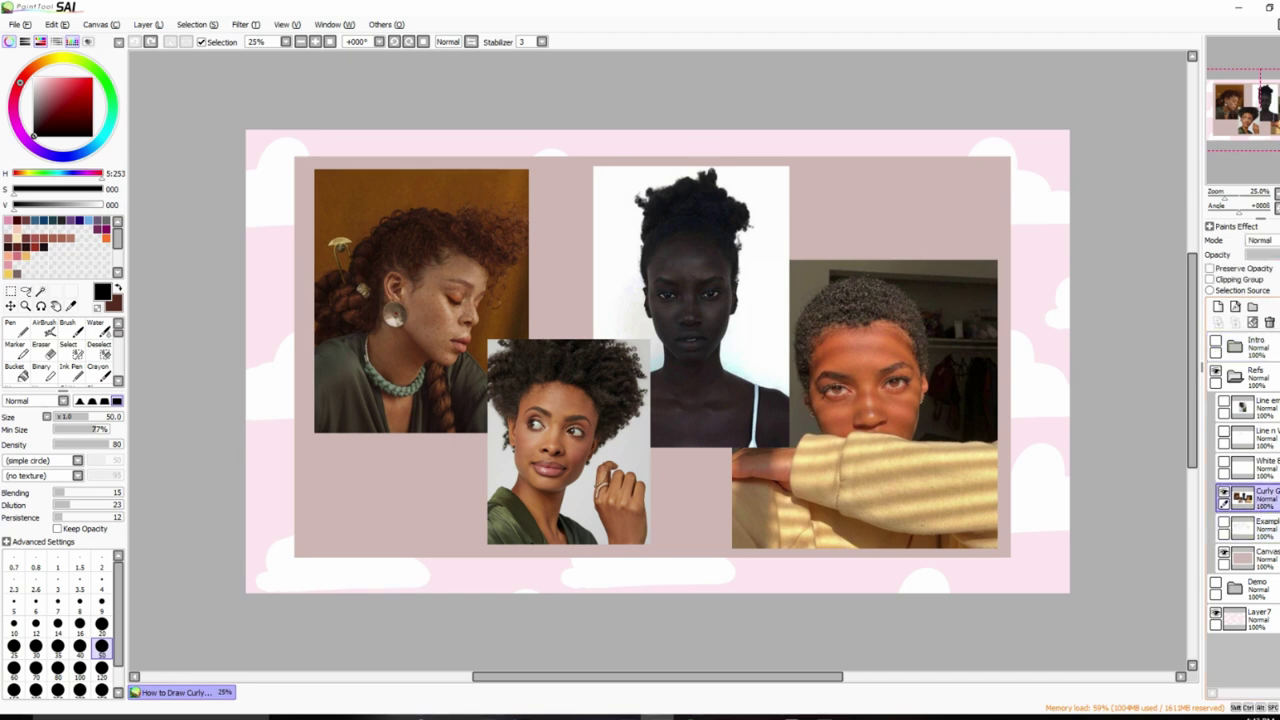
pyautogui.click(1223, 522)
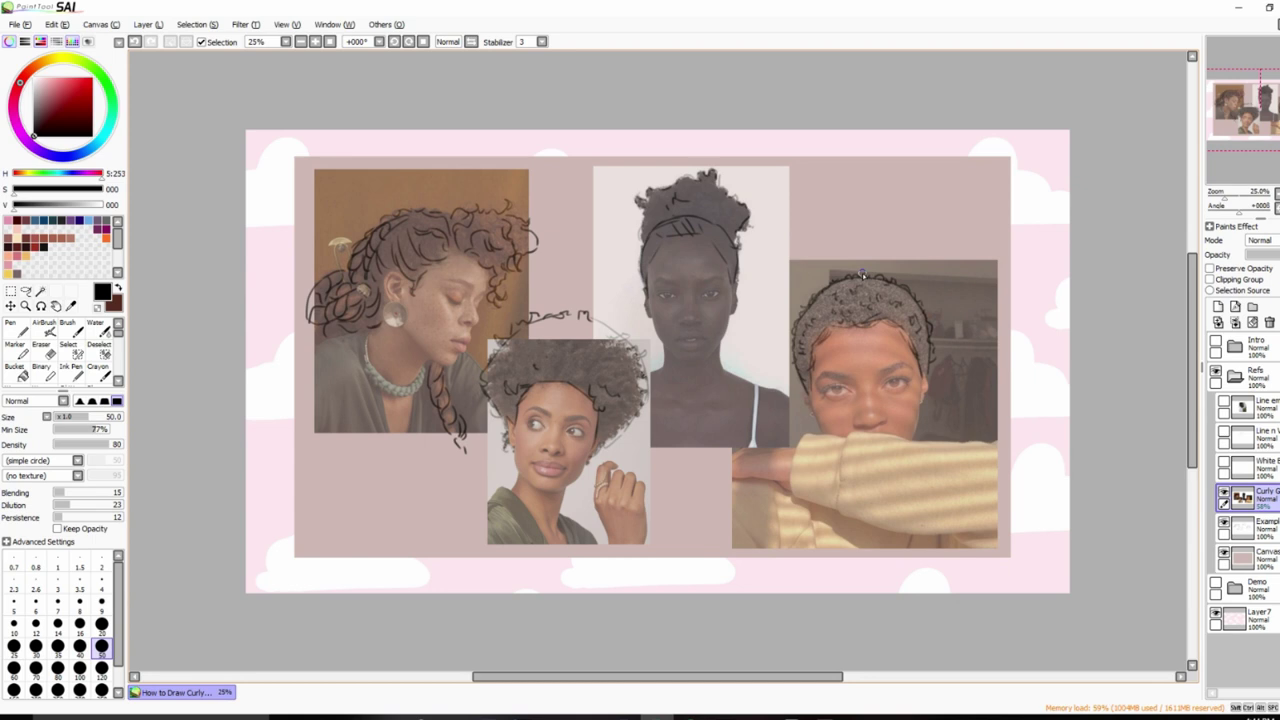
# Show the white backing layer and the profile photo, and overlay the hairline drawing on the faded photo.
pyautogui.click(1224, 466)
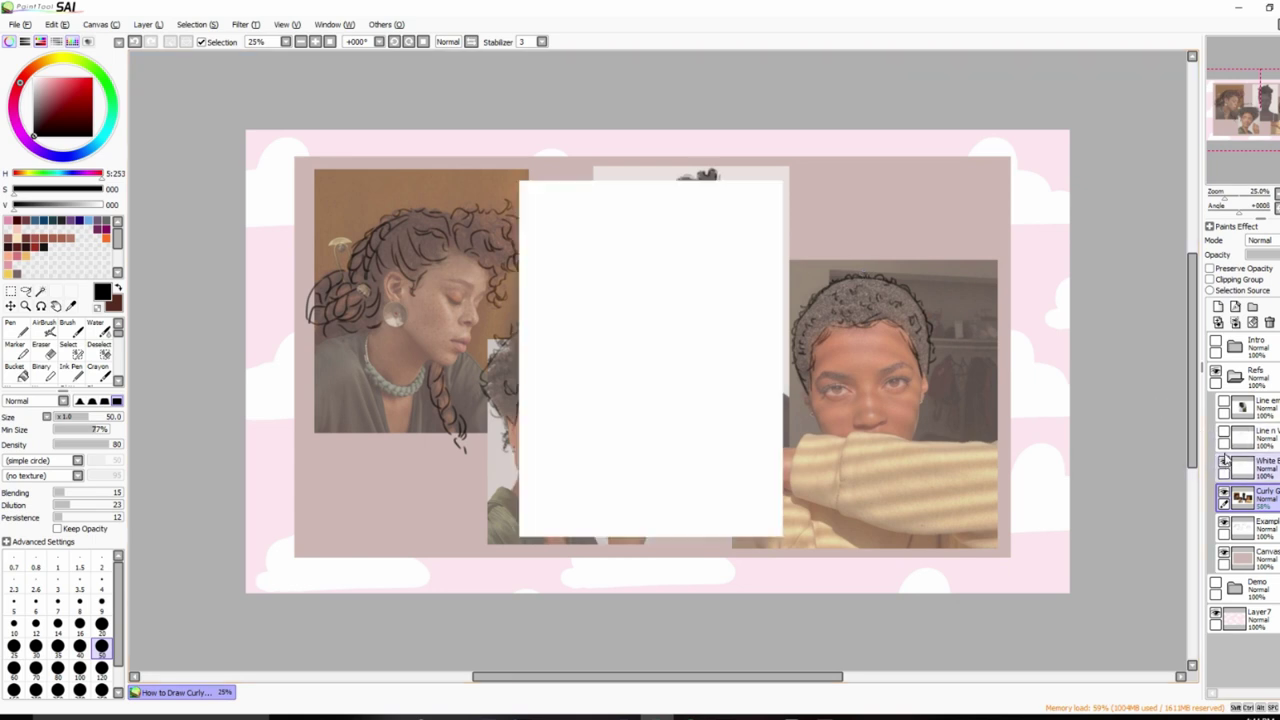
pyautogui.click(1224, 436)
pyautogui.click(1224, 436)
pyautogui.click(1224, 436)
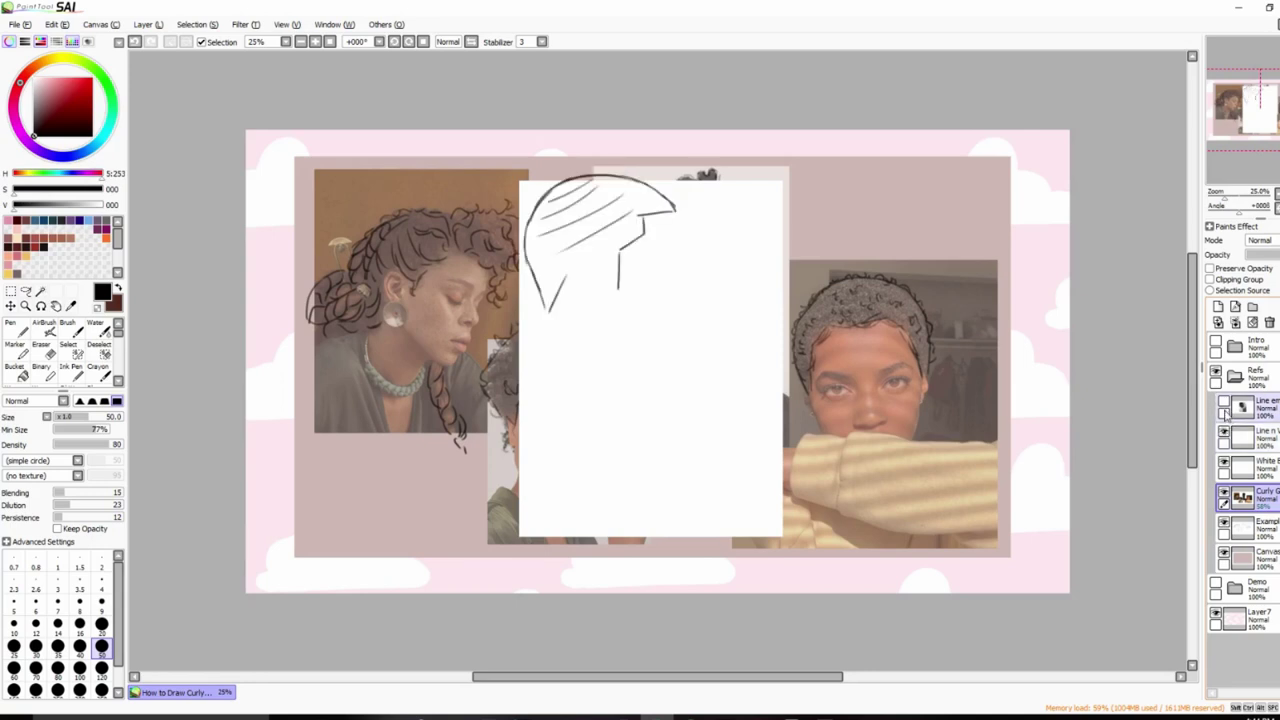
pyautogui.click(1224, 404)
pyautogui.click(1224, 436)
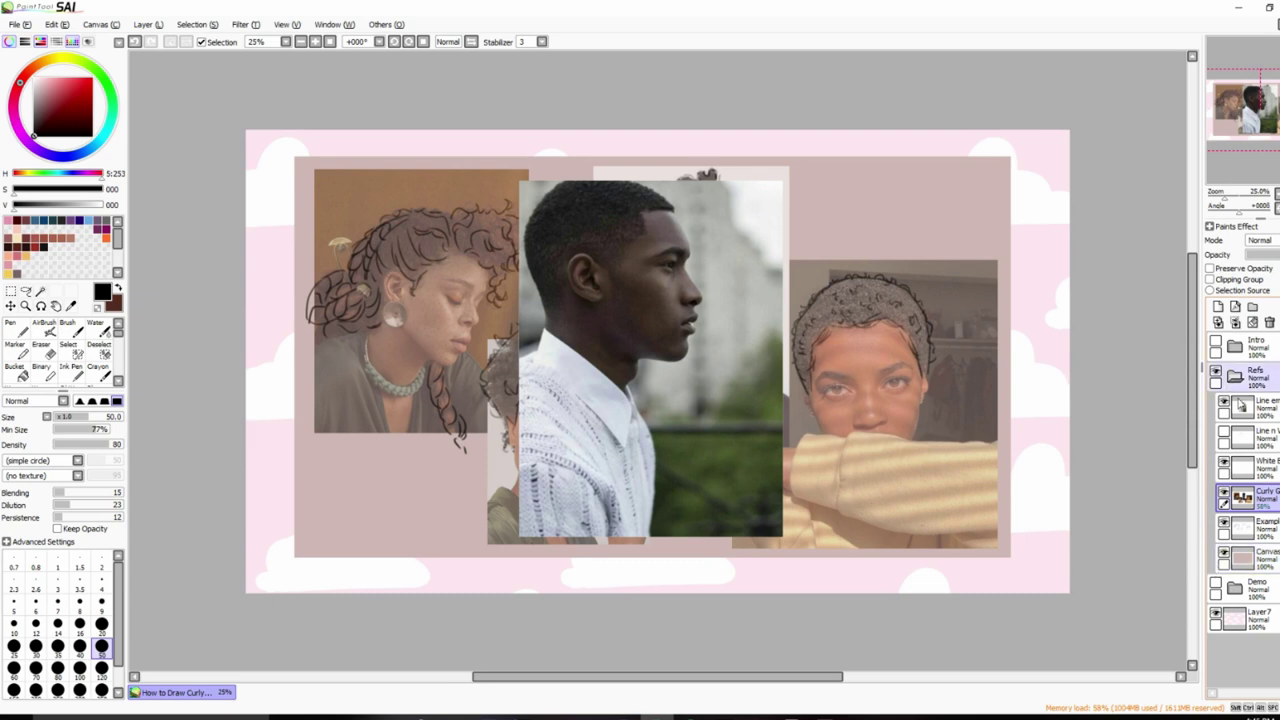
pyautogui.click(1240, 405)
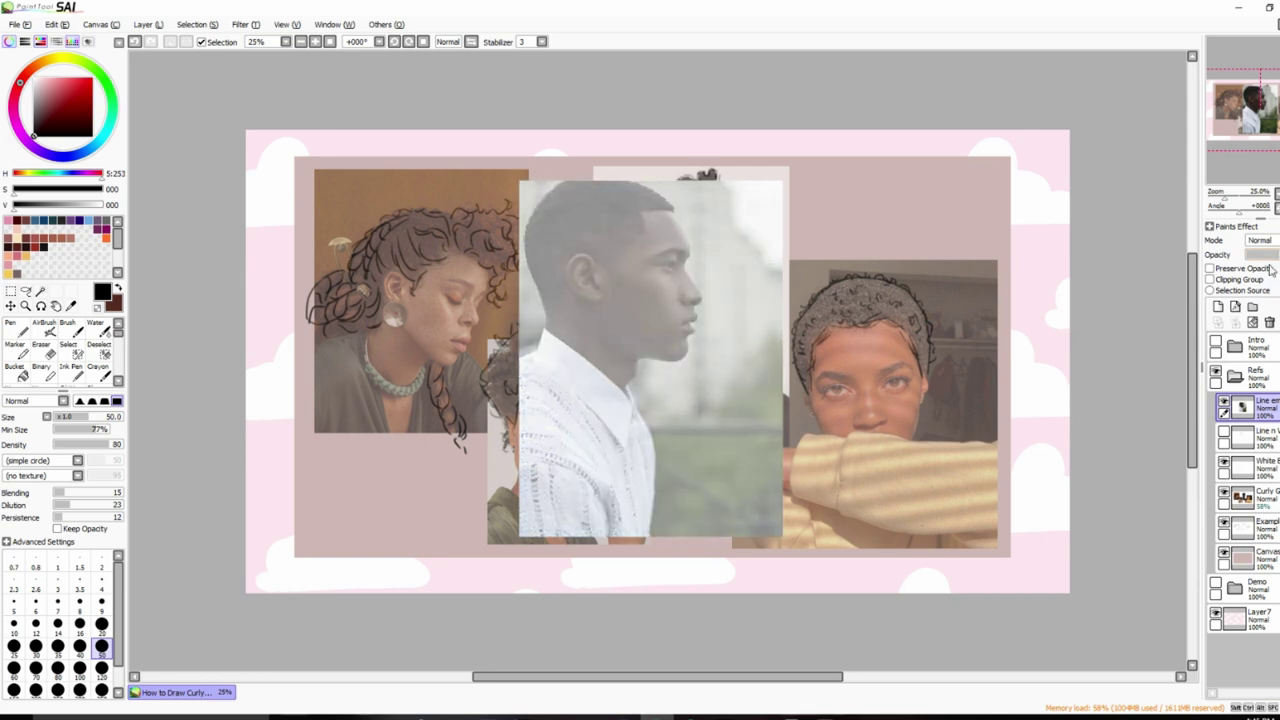
pyautogui.click(1224, 437)
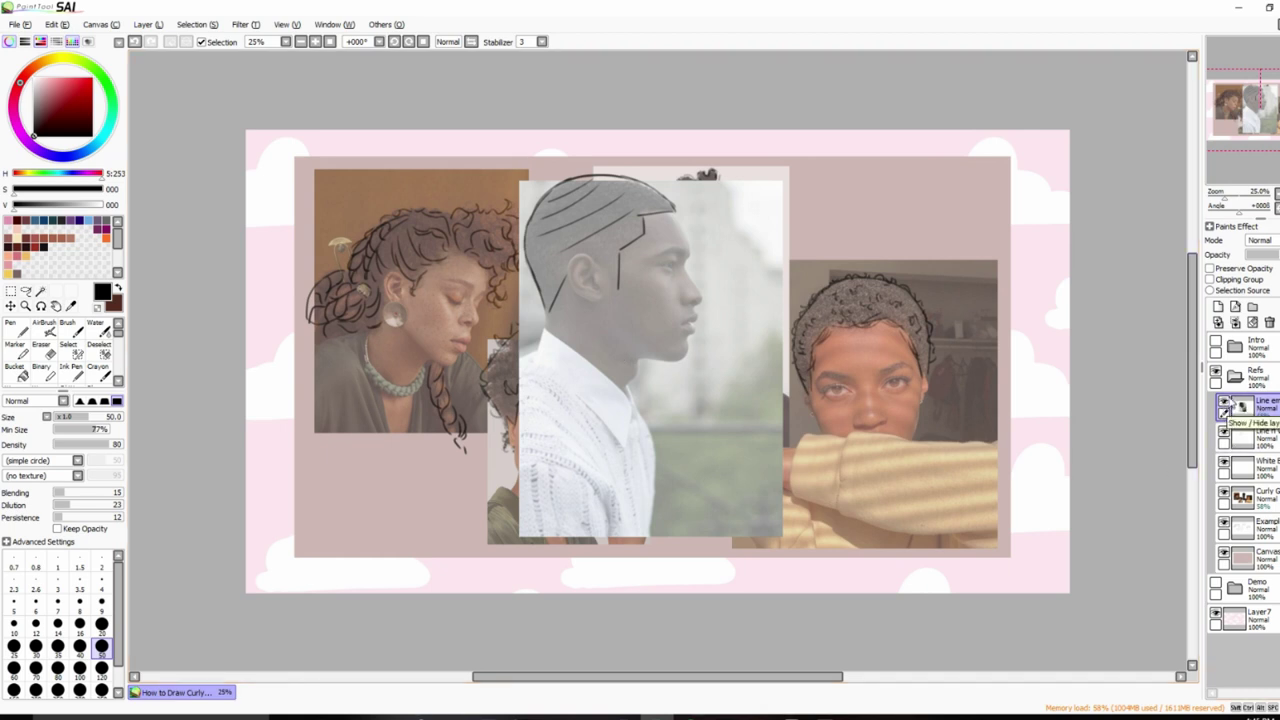
# Collapse and hide the Refs group, and expand and show the Demo group.
pyautogui.click(1236, 380)
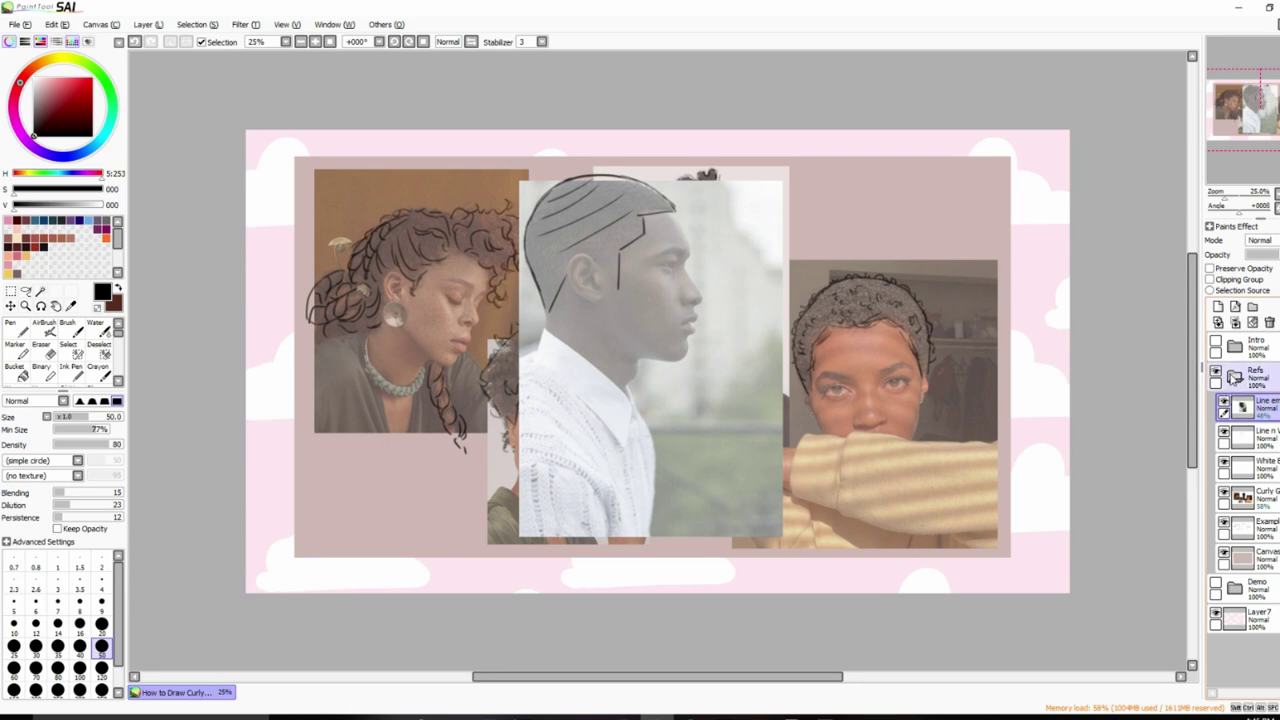
pyautogui.click(1236, 377)
pyautogui.click(1216, 374)
pyautogui.click(1236, 404)
pyautogui.click(1236, 404)
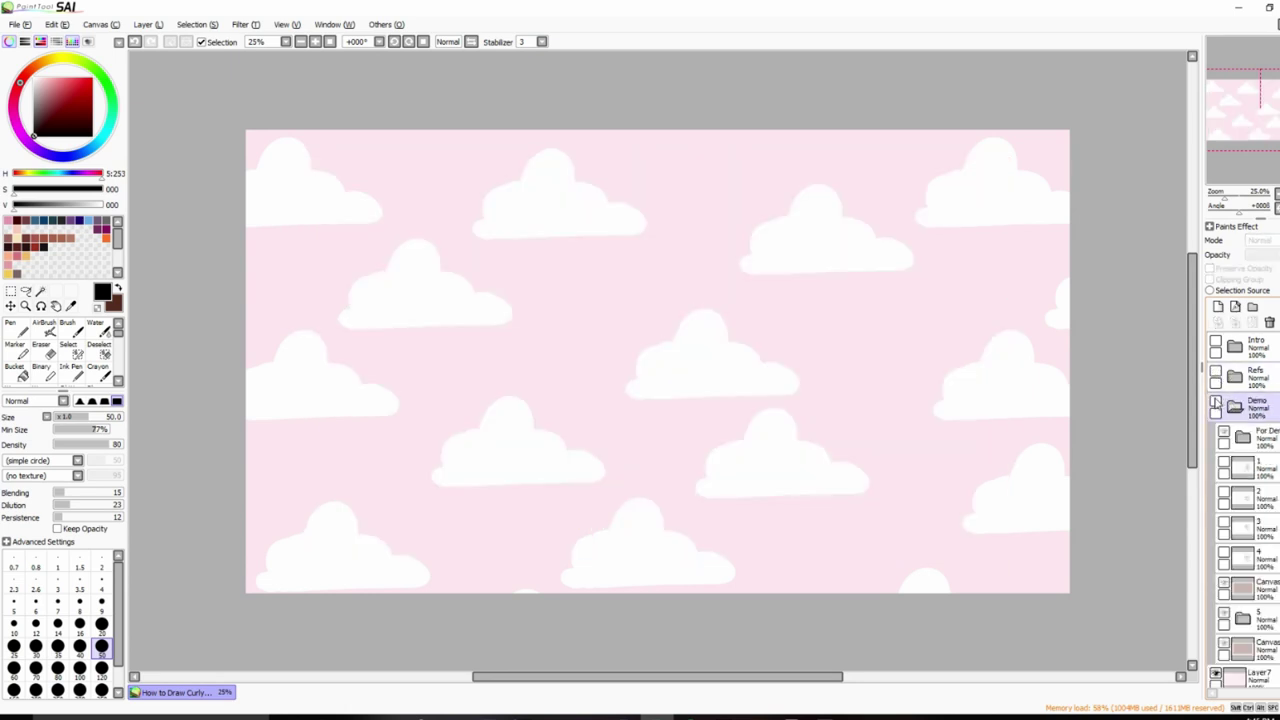
pyautogui.click(1216, 402)
# Make layer 1 with the head sketch visible and active in the Demo group.
pyautogui.click(1250, 467)
pyautogui.click(1224, 461)
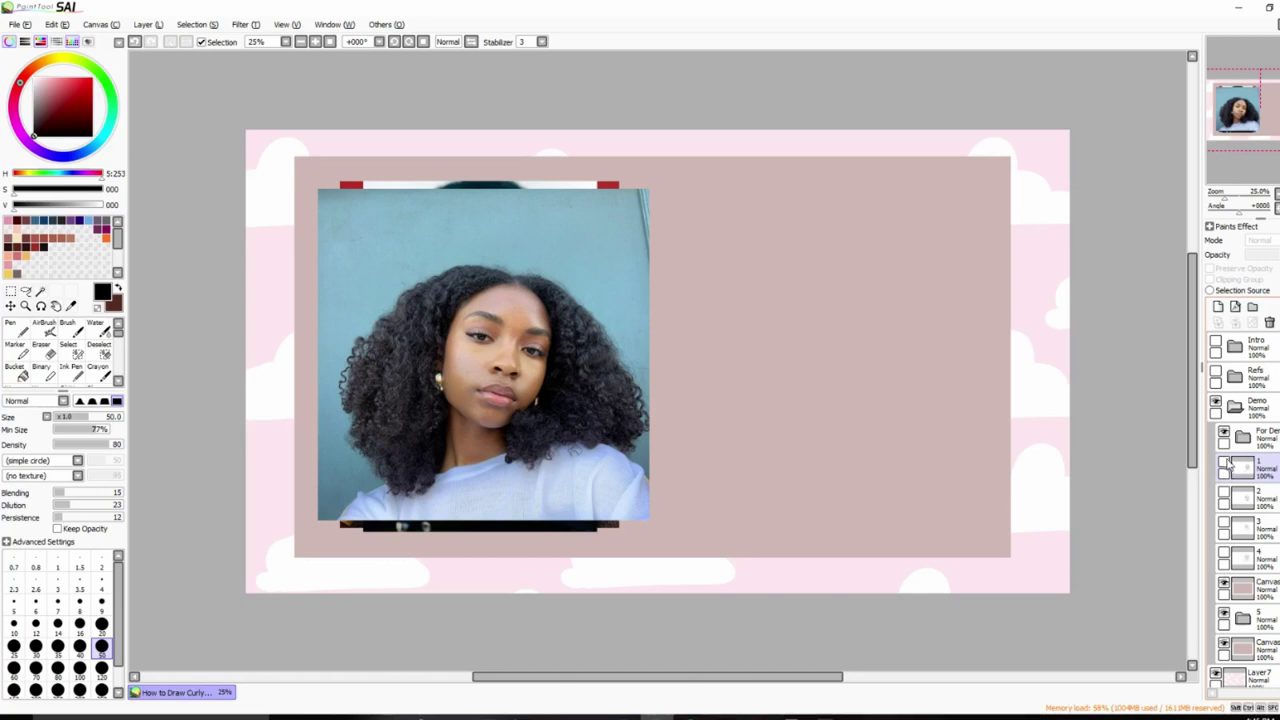
pyautogui.click(1265, 472)
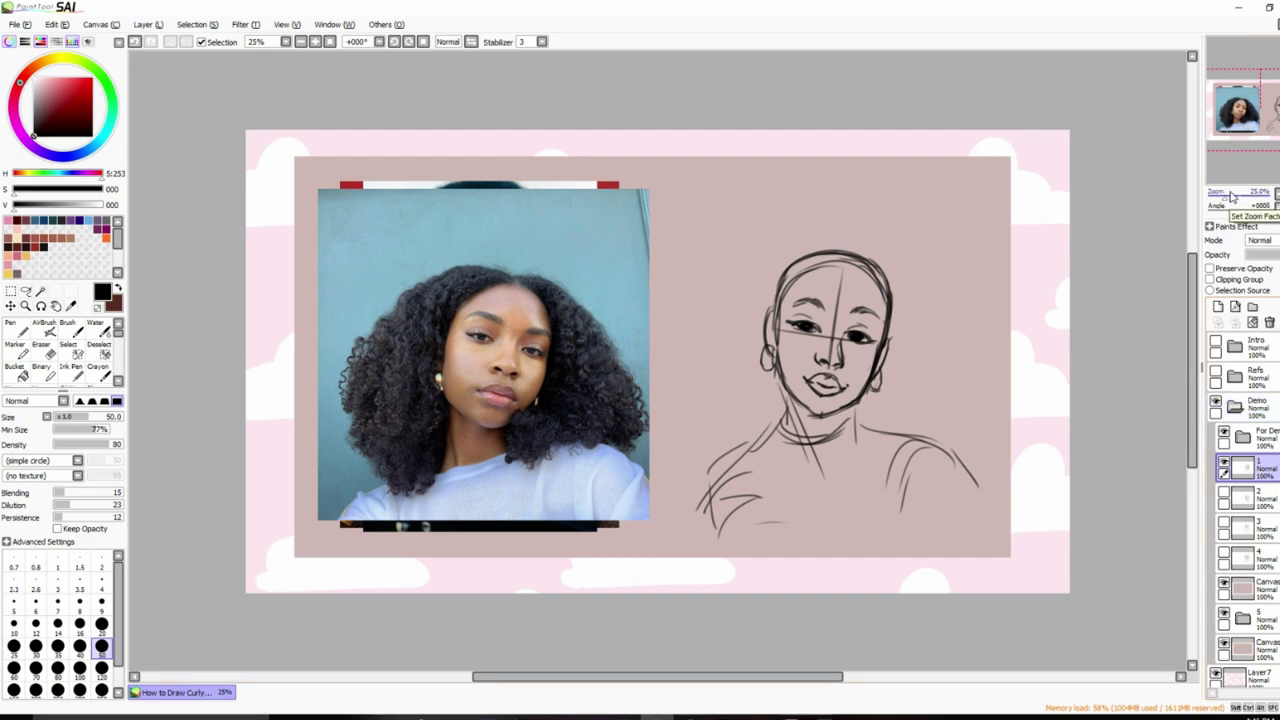
# Draw the hairline and a short parting mark at the crown of the sketched head with a size 20 brush.
pyautogui.hotkey('ctrl', '+')
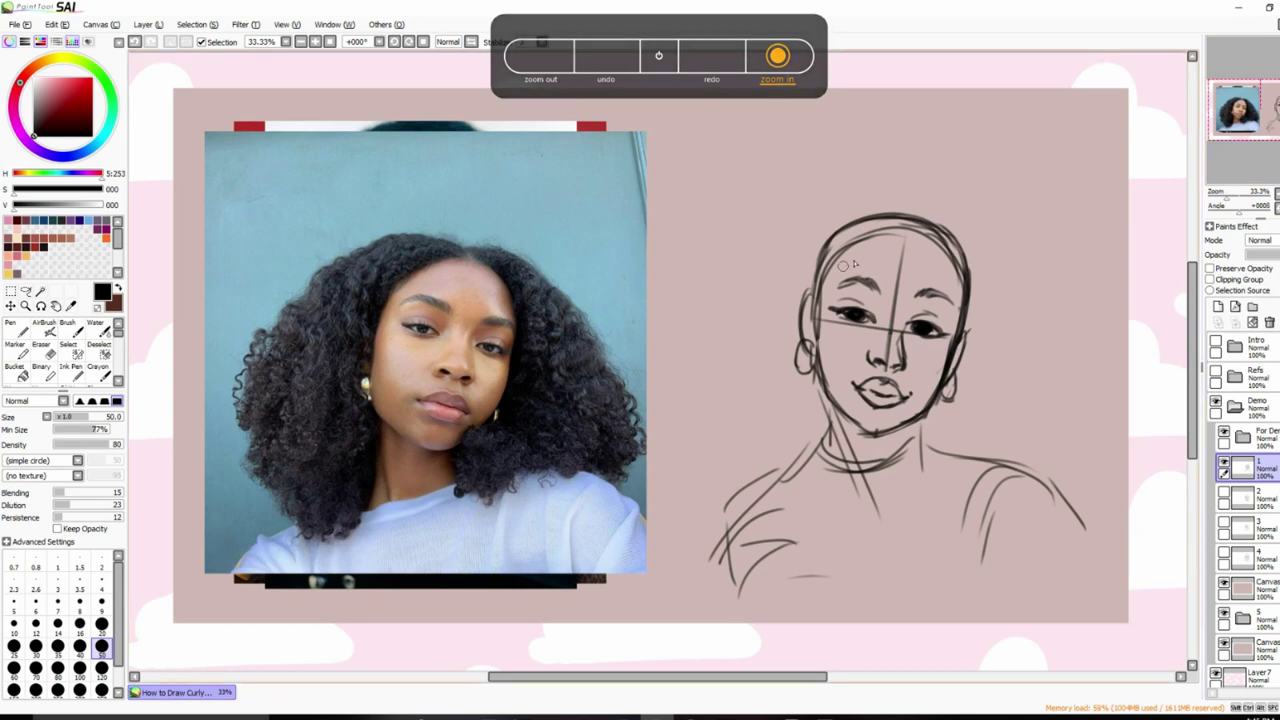
pyautogui.press('[')
pyautogui.press('[')
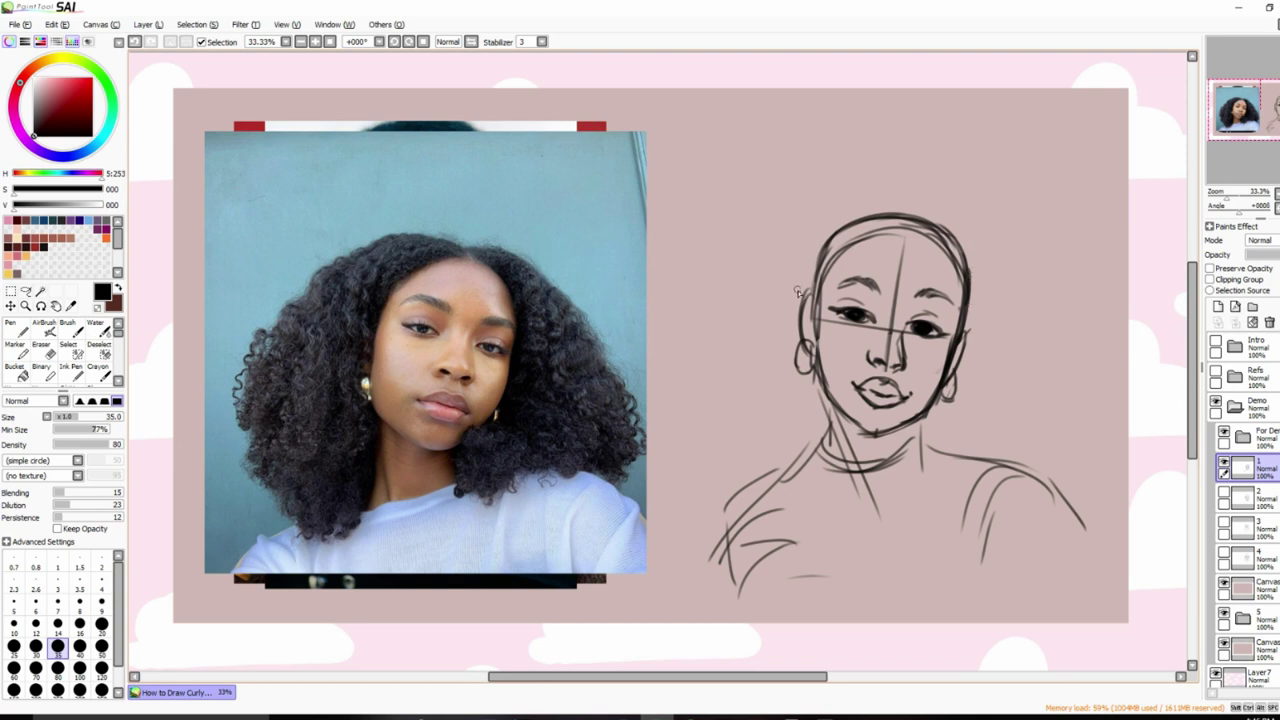
pyautogui.press('[')
pyautogui.press('[')
pyautogui.press('[')
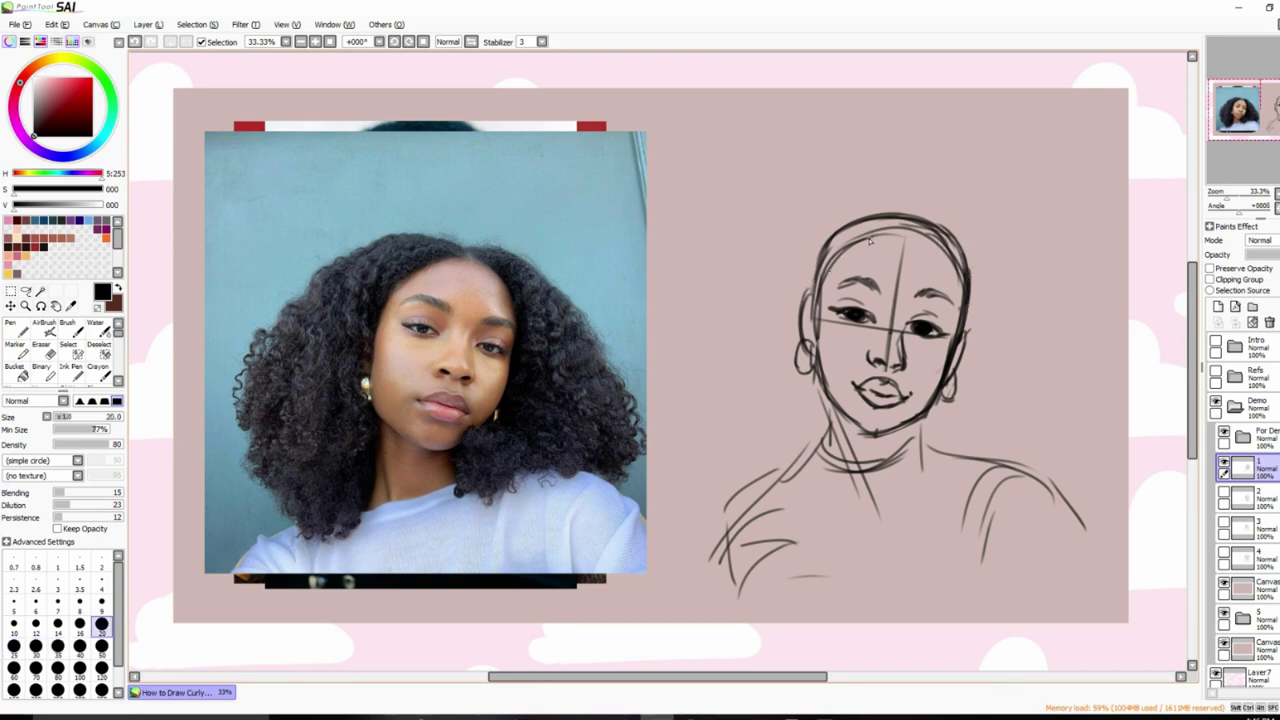
pyautogui.moveTo(872, 232)
pyautogui.mouseDown()
pyautogui.moveTo(941, 241)
pyautogui.moveTo(842, 248)
pyautogui.moveTo(955, 250)
pyautogui.mouseUp()
pyautogui.moveTo(908, 214); pyautogui.dragTo(917, 235)
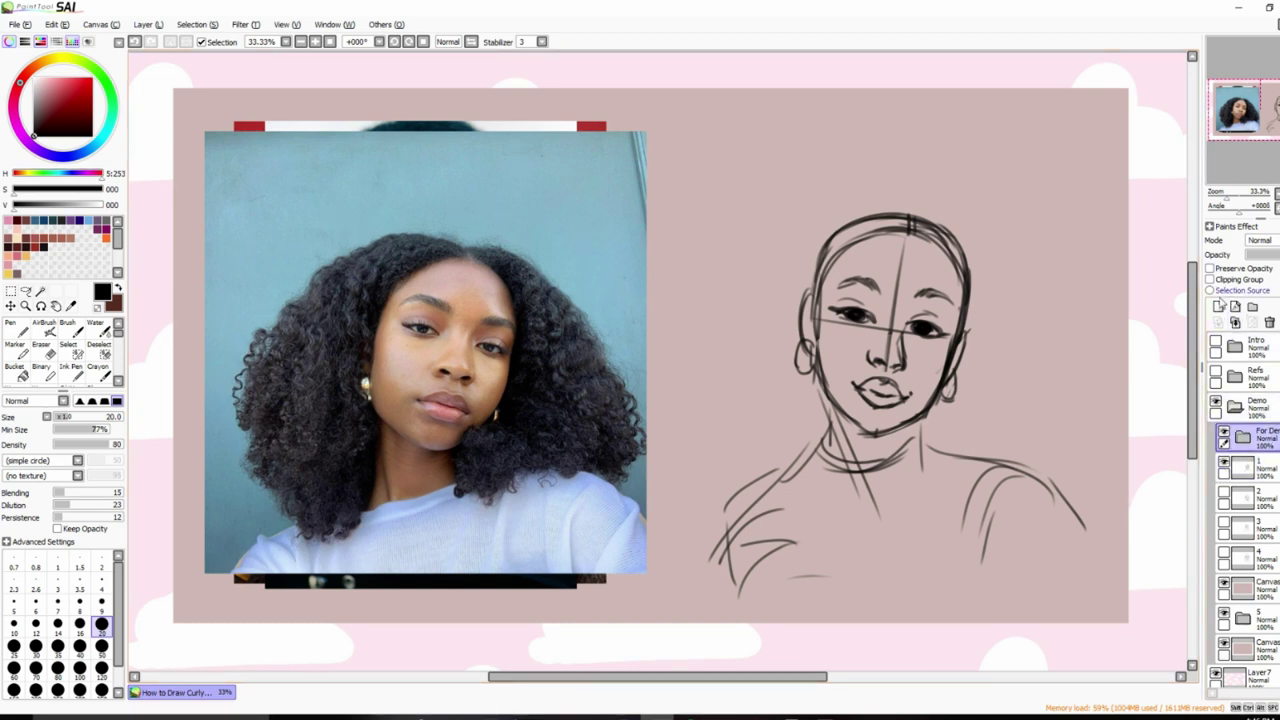
# Add a new layer above the photo group in Demo and choose a bright green brush colour.
pyautogui.click(1218, 306)
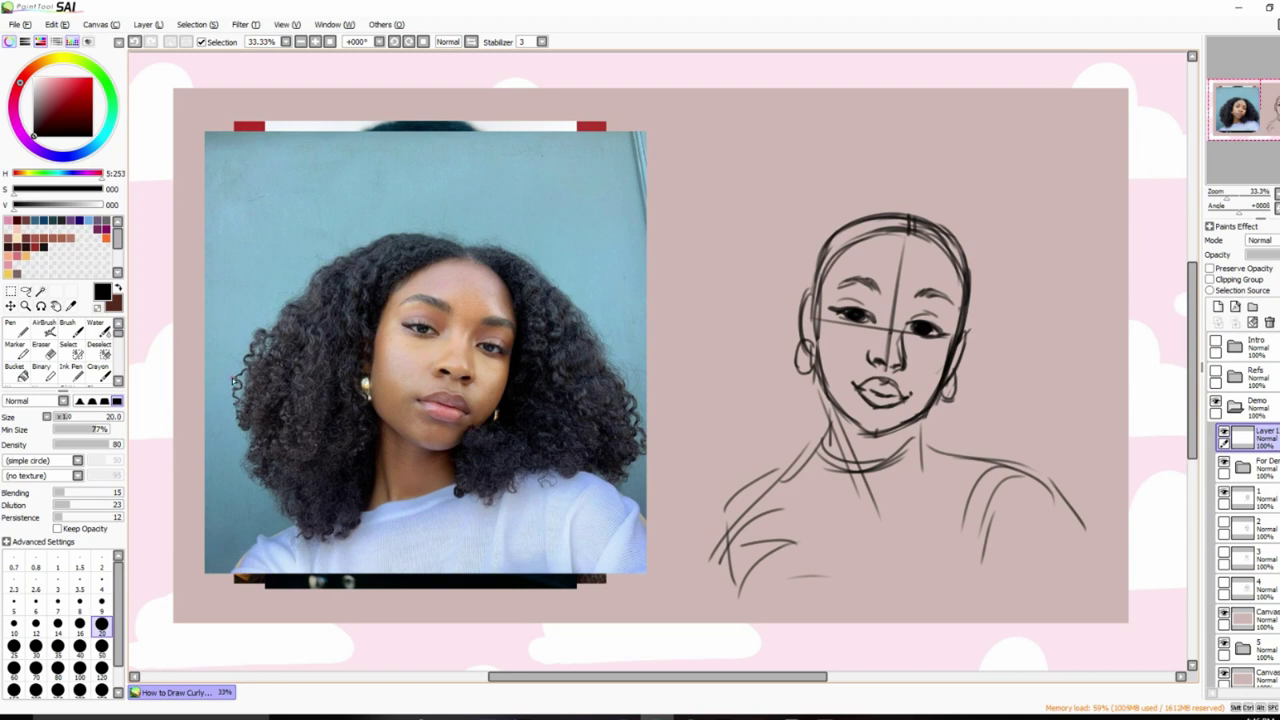
pyautogui.click(102, 78)
pyautogui.click(84, 84)
pyautogui.moveTo(84, 84); pyautogui.dragTo(76, 78)
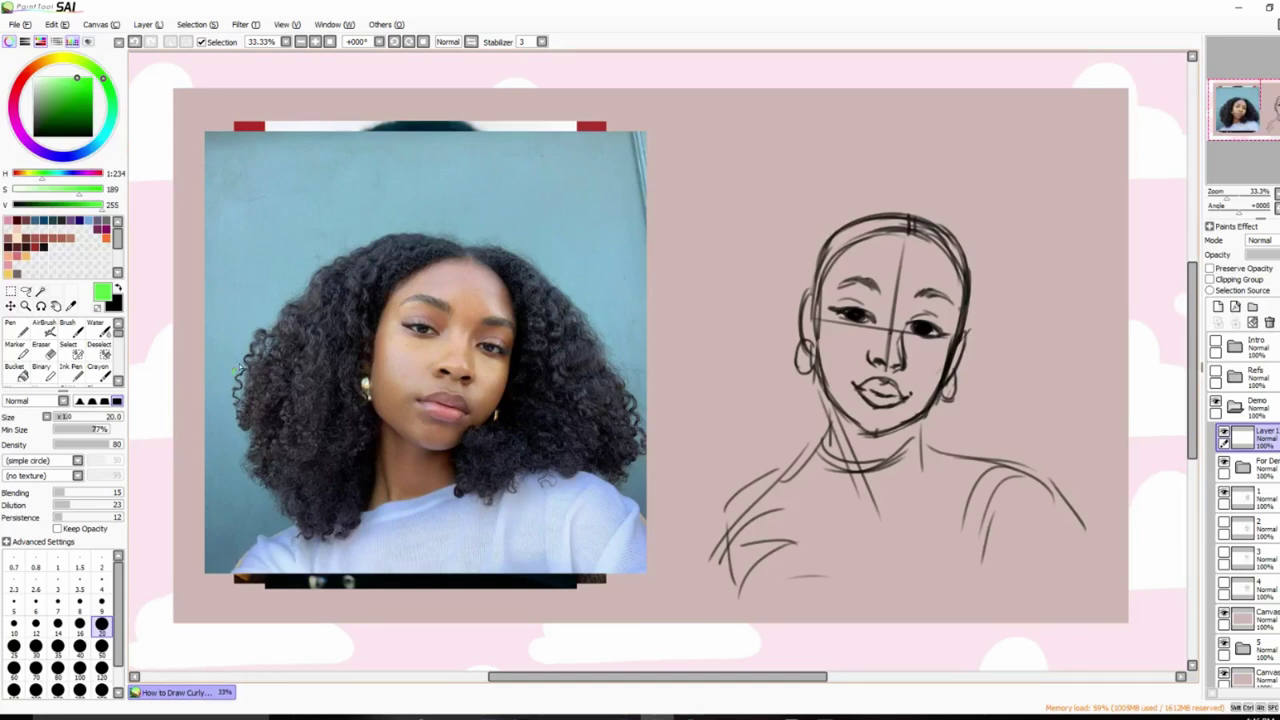
# Outline the overall hair shape on the reference photo in green, including the parting and the inner edges beside the neck.
pyautogui.moveTo(235, 373); pyautogui.dragTo(321, 267)
pyautogui.moveTo(237, 384); pyautogui.dragTo(326, 552)
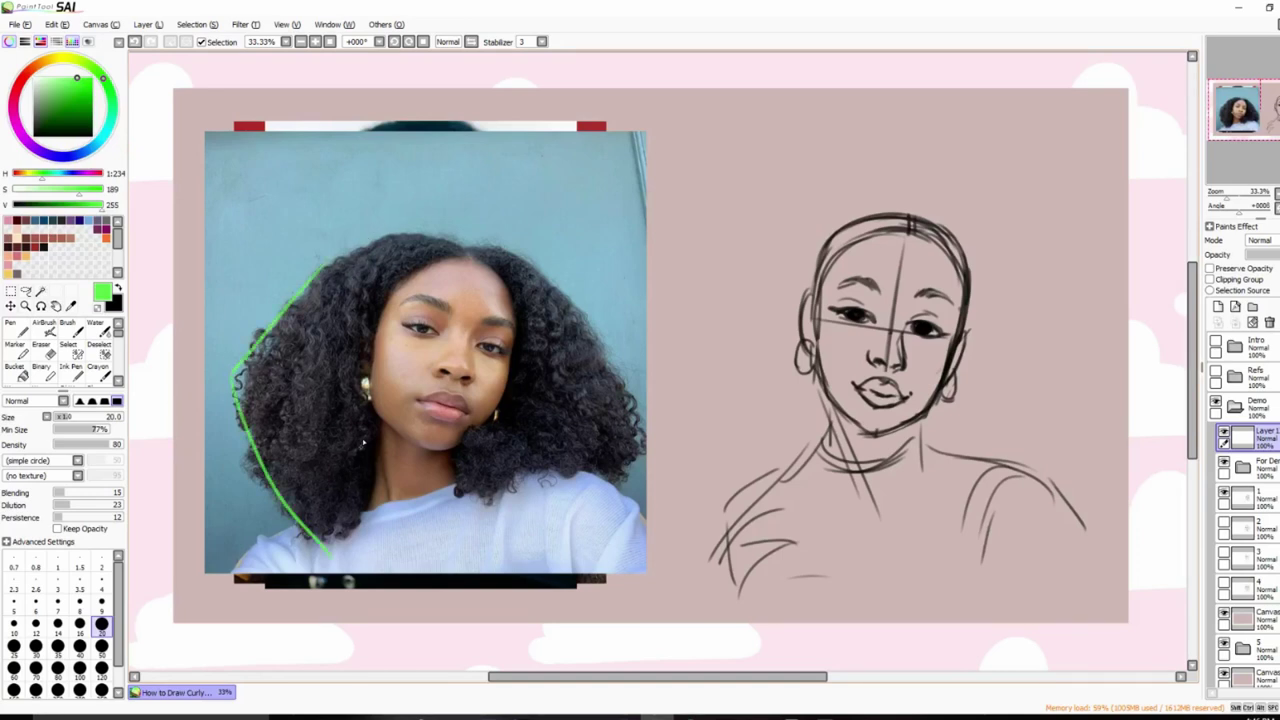
pyautogui.moveTo(380, 420); pyautogui.dragTo(360, 536)
pyautogui.moveTo(330, 266)
pyautogui.mouseDown()
pyautogui.moveTo(444, 243)
pyautogui.moveTo(405, 234)
pyautogui.moveTo(503, 262)
pyautogui.moveTo(448, 247)
pyautogui.moveTo(464, 267)
pyautogui.moveTo(468, 253)
pyautogui.moveTo(510, 252)
pyautogui.moveTo(638, 415)
pyautogui.moveTo(602, 488)
pyautogui.mouseUp()
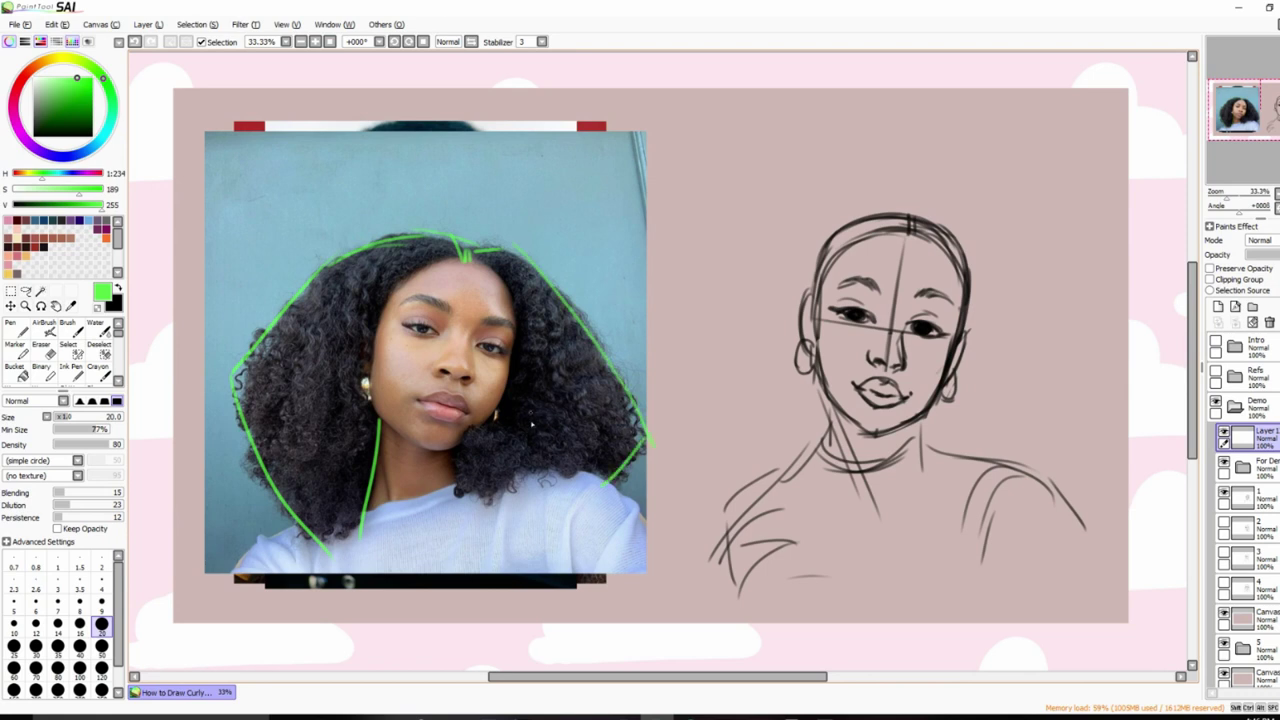
pyautogui.moveTo(510, 418); pyautogui.dragTo(556, 466)
pyautogui.moveTo(483, 418)
pyautogui.mouseDown()
pyautogui.moveTo(456, 479)
pyautogui.moveTo(465, 501)
pyautogui.moveTo(535, 472)
pyautogui.mouseUp()
# On layer 1, block in the angular hair shape on the left side of the sketched head in black.
pyautogui.click(1245, 497)
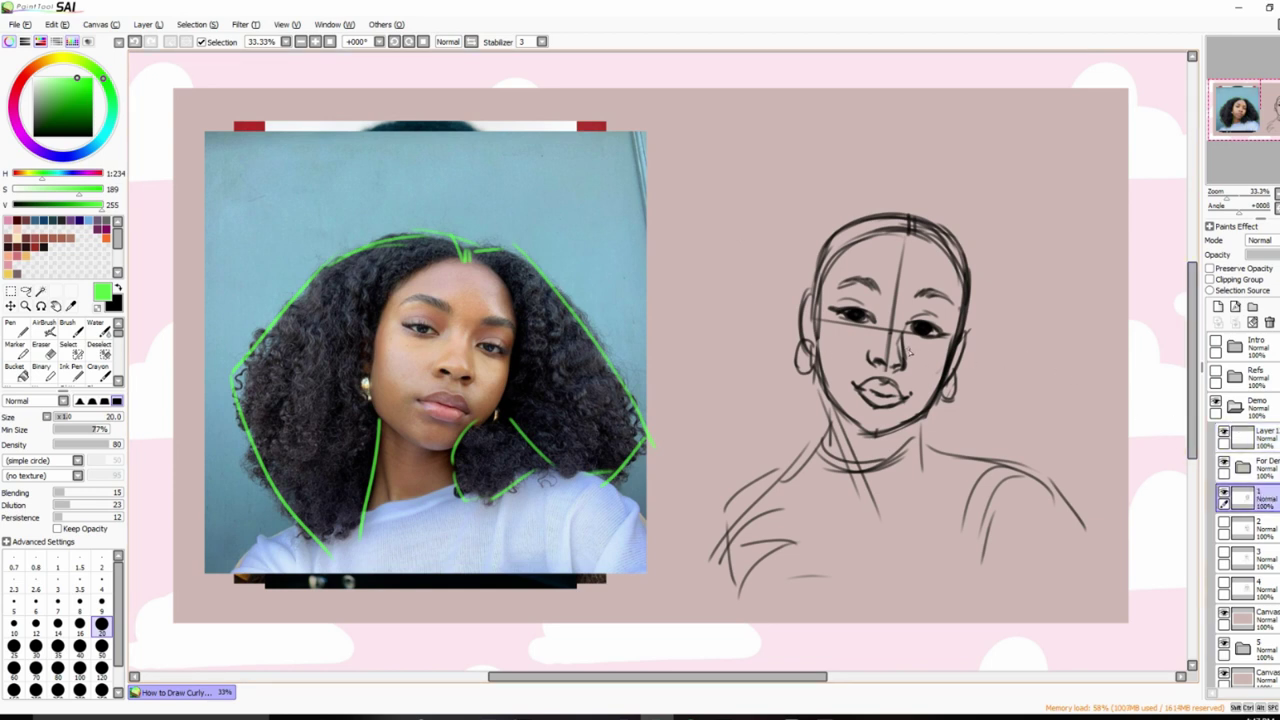
pyautogui.press('x')
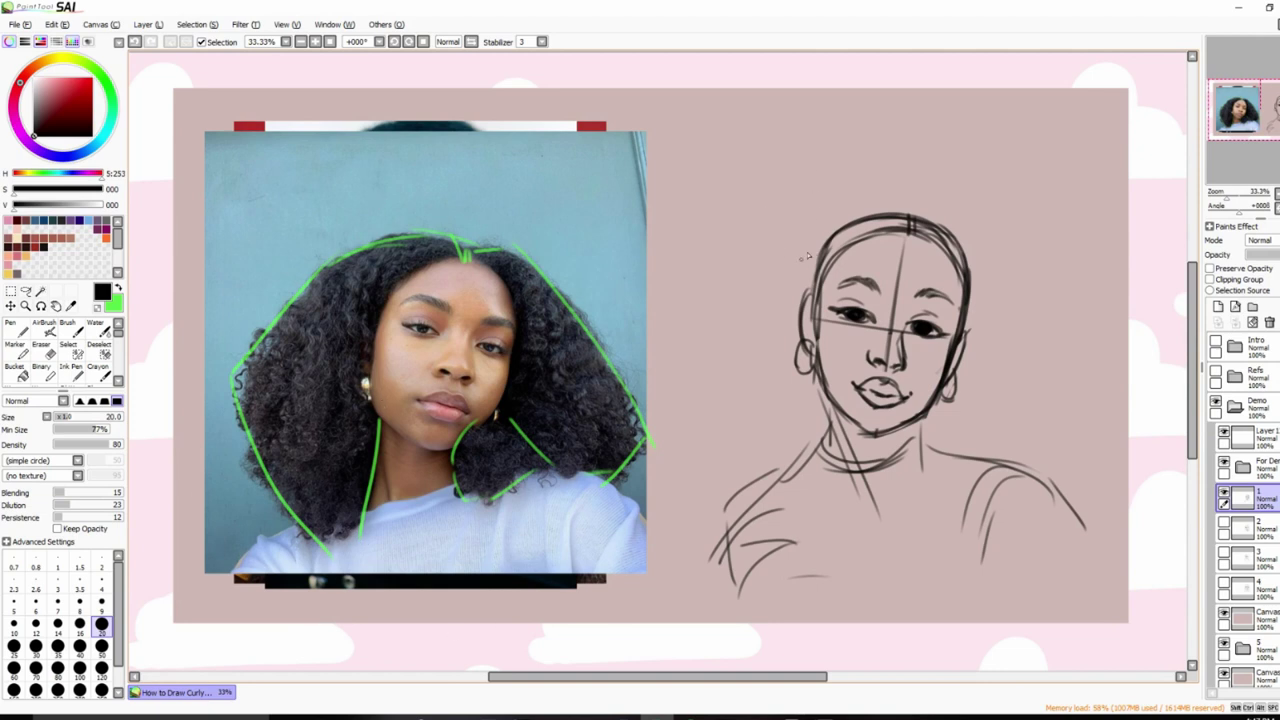
pyautogui.moveTo(824, 232)
pyautogui.mouseDown()
pyautogui.moveTo(694, 360)
pyautogui.moveTo(712, 410)
pyautogui.moveTo(798, 518)
pyautogui.mouseUp()
pyautogui.moveTo(828, 418); pyautogui.dragTo(812, 512)
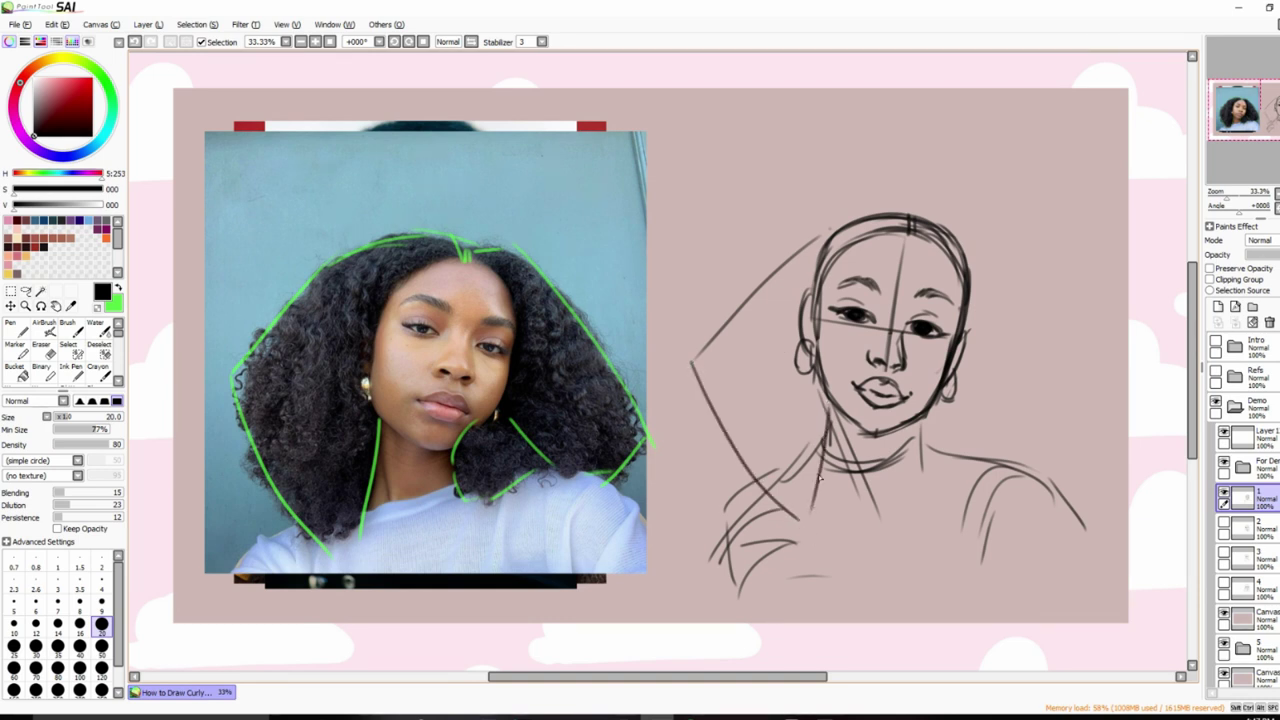
pyautogui.moveTo(672, 410); pyautogui.dragTo(801, 266)
pyautogui.moveTo(674, 410); pyautogui.dragTo(748, 488)
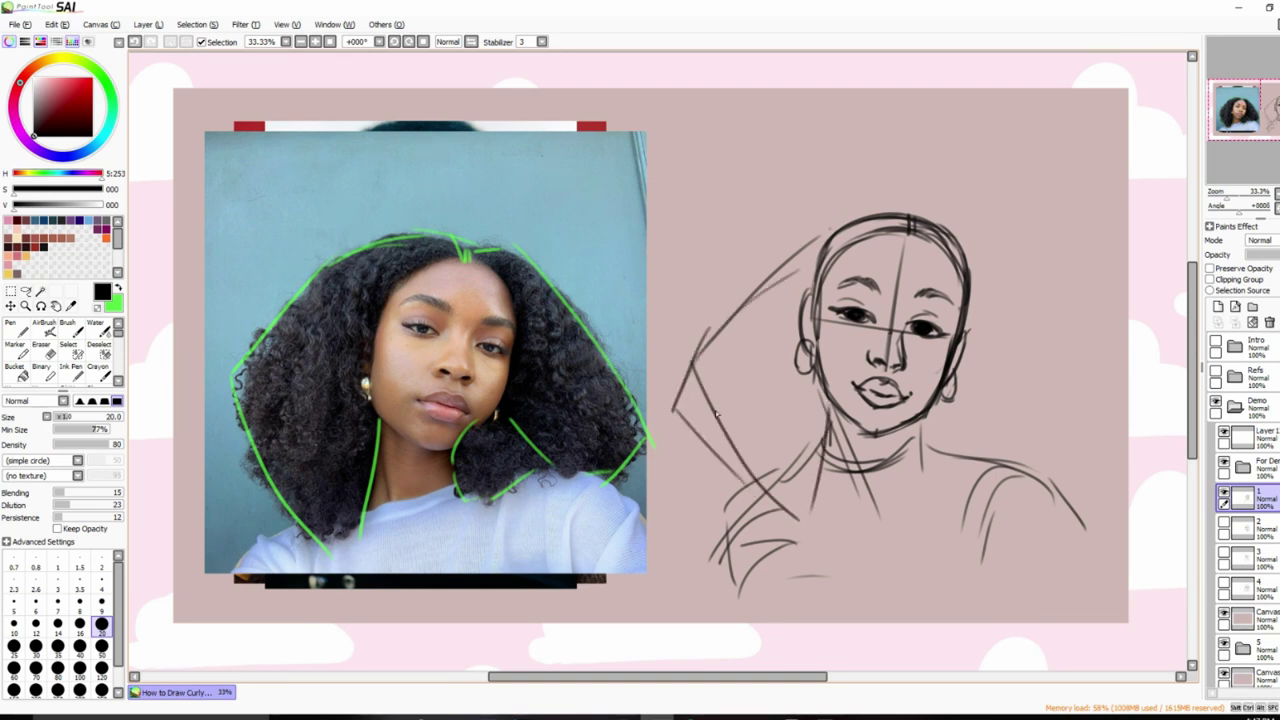
pyautogui.moveTo(675, 409); pyautogui.dragTo(740, 482)
# Block in the top and right side of the hair shape, down to the shoulder and inner neck edge.
pyautogui.moveTo(680, 378)
pyautogui.mouseDown()
pyautogui.moveTo(827, 214)
pyautogui.moveTo(746, 295)
pyautogui.moveTo(848, 228)
pyautogui.moveTo(818, 237)
pyautogui.moveTo(824, 228)
pyautogui.moveTo(890, 213)
pyautogui.moveTo(964, 243)
pyautogui.moveTo(927, 216)
pyautogui.moveTo(1006, 308)
pyautogui.moveTo(1047, 382)
pyautogui.moveTo(1012, 410)
pyautogui.moveTo(1074, 425)
pyautogui.mouseUp()
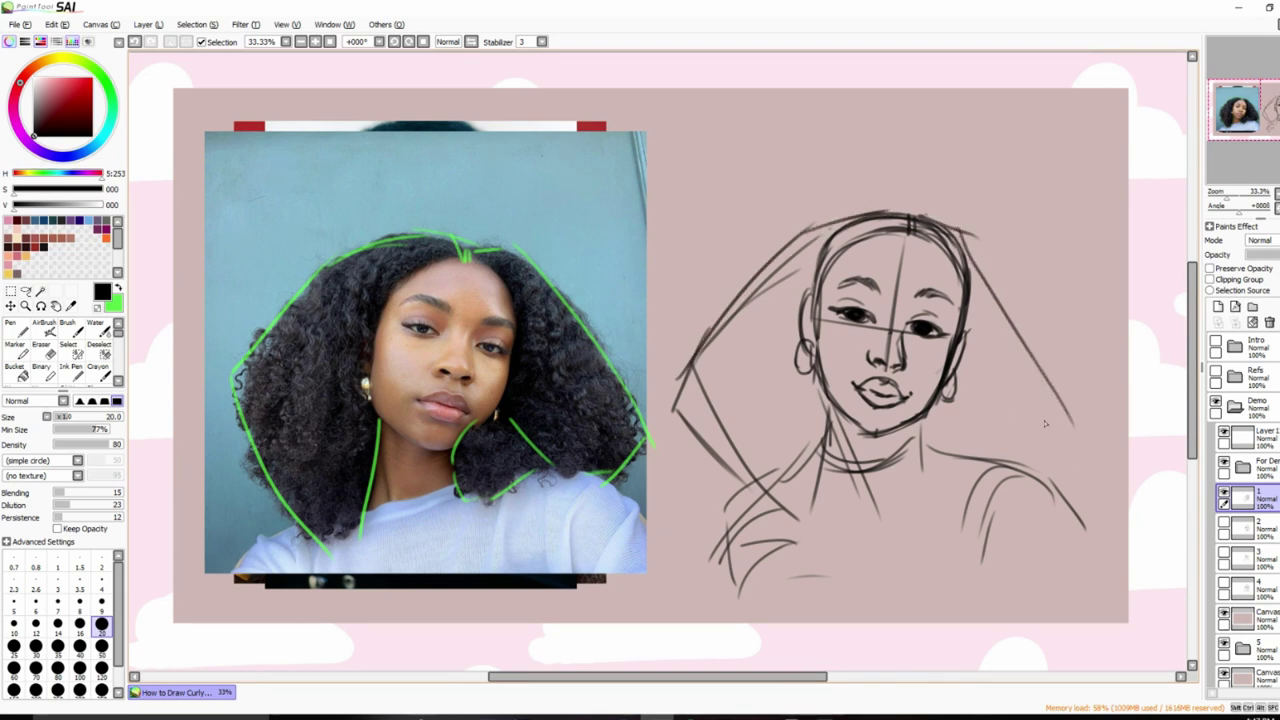
pyautogui.moveTo(972, 244)
pyautogui.mouseDown()
pyautogui.moveTo(1061, 428)
pyautogui.moveTo(1065, 414)
pyautogui.moveTo(1058, 466)
pyautogui.mouseUp()
pyautogui.moveTo(944, 402)
pyautogui.mouseDown()
pyautogui.moveTo(974, 476)
pyautogui.moveTo(924, 431)
pyautogui.moveTo(939, 521)
pyautogui.moveTo(979, 467)
pyautogui.moveTo(952, 518)
pyautogui.mouseUp()
pyautogui.moveTo(916, 484); pyautogui.dragTo(976, 490)
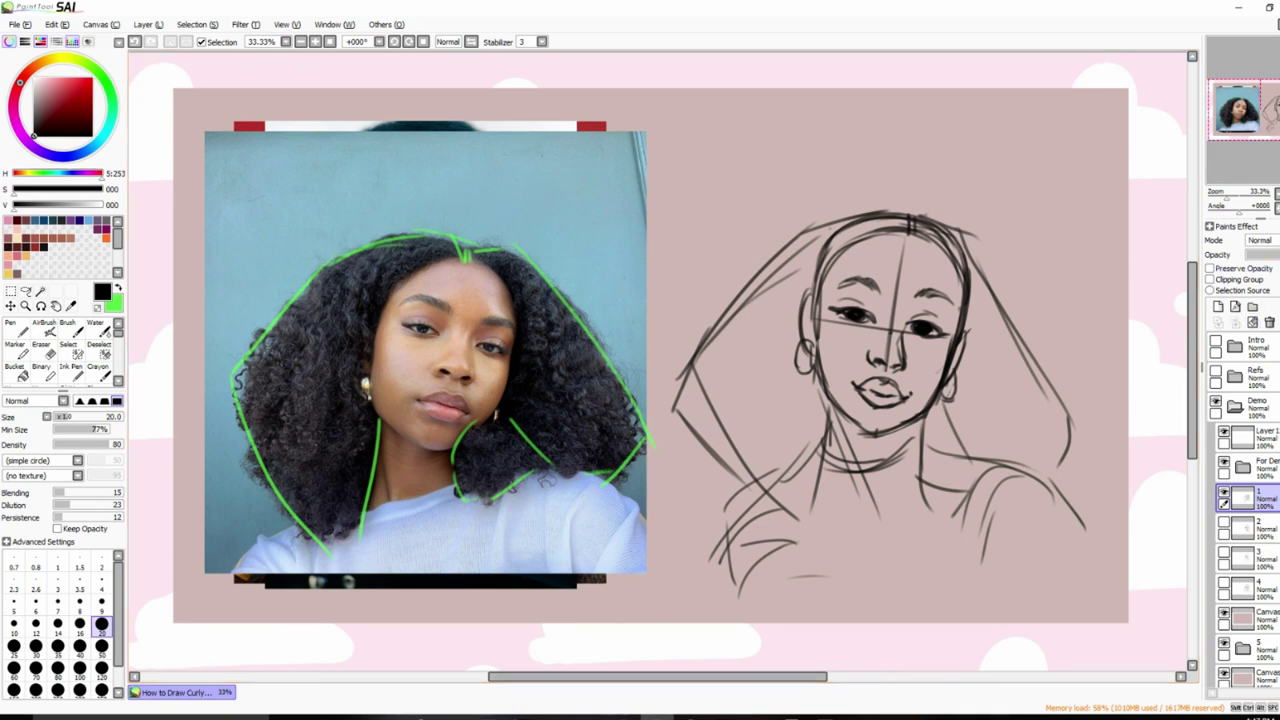
# Fade layer 1 to 54% opacity, add a new layer above it, and hide the green outline layer.
pyautogui.moveTo(1265, 255); pyautogui.dragTo(1256, 255)
pyautogui.click(1218, 306)
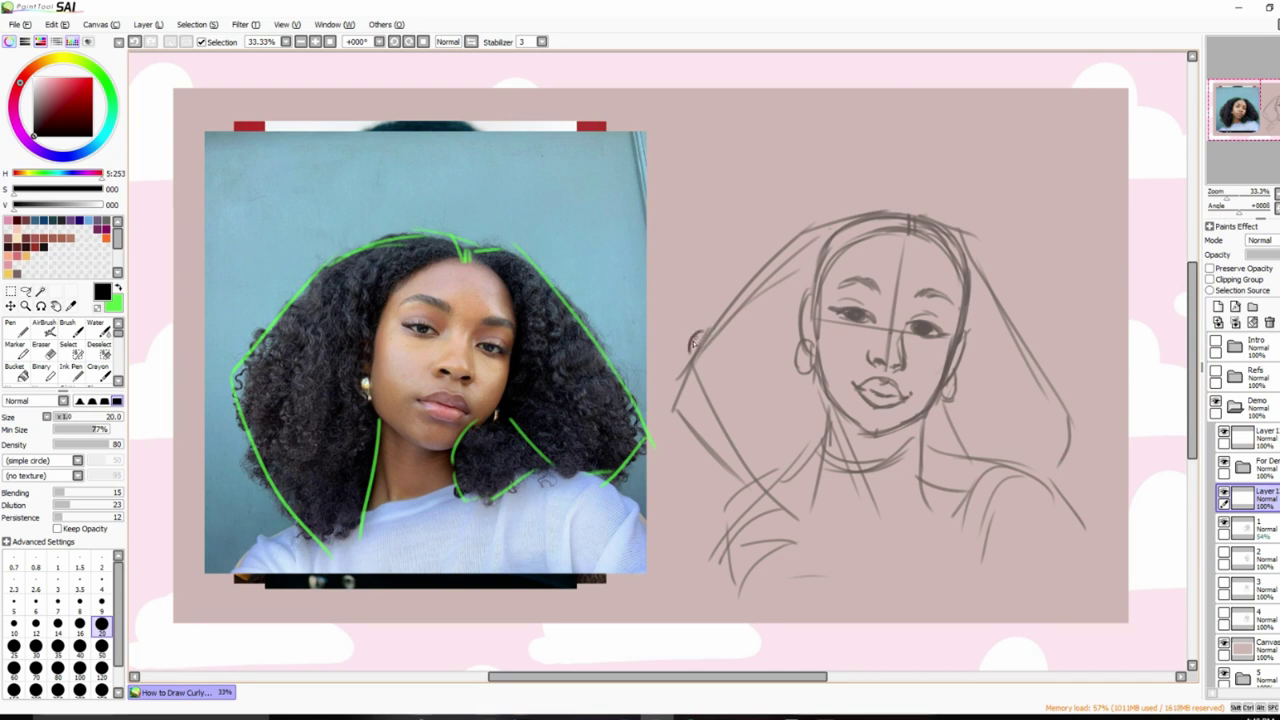
pyautogui.click(1223, 433)
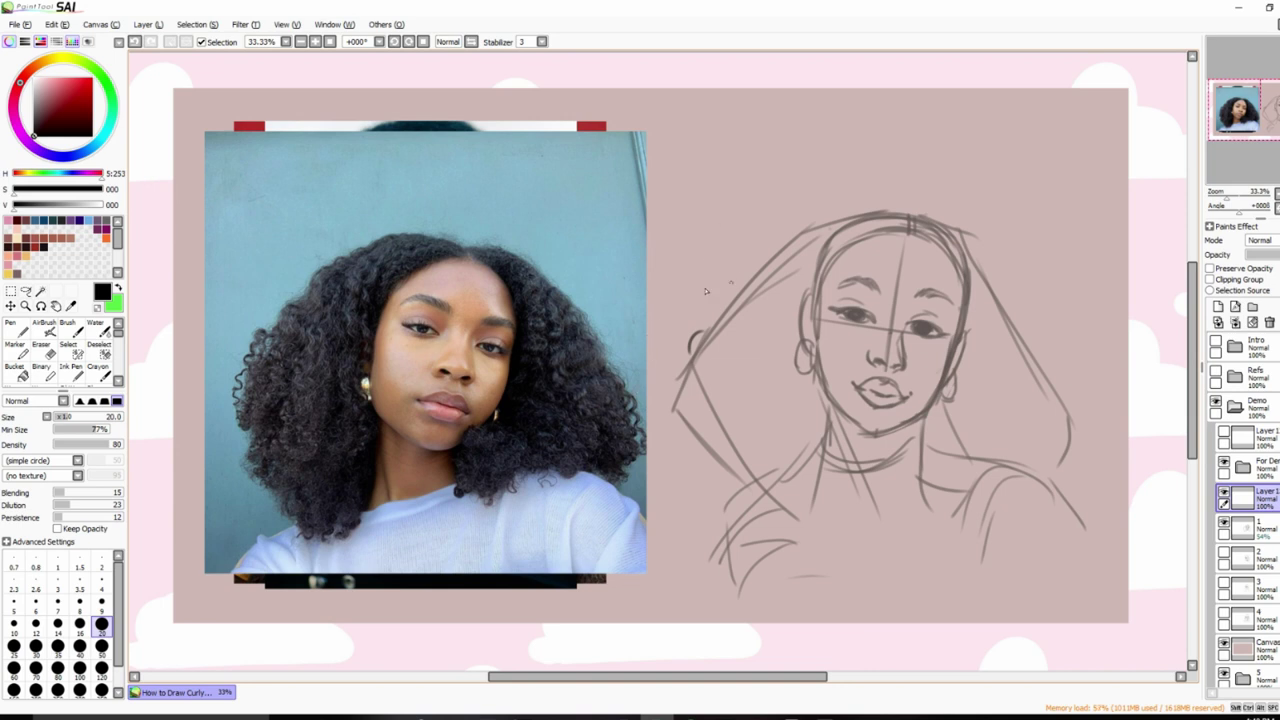
pyautogui.moveTo(733, 216); pyautogui.dragTo(708, 282)
pyautogui.hotkey('ctrl', 'z')
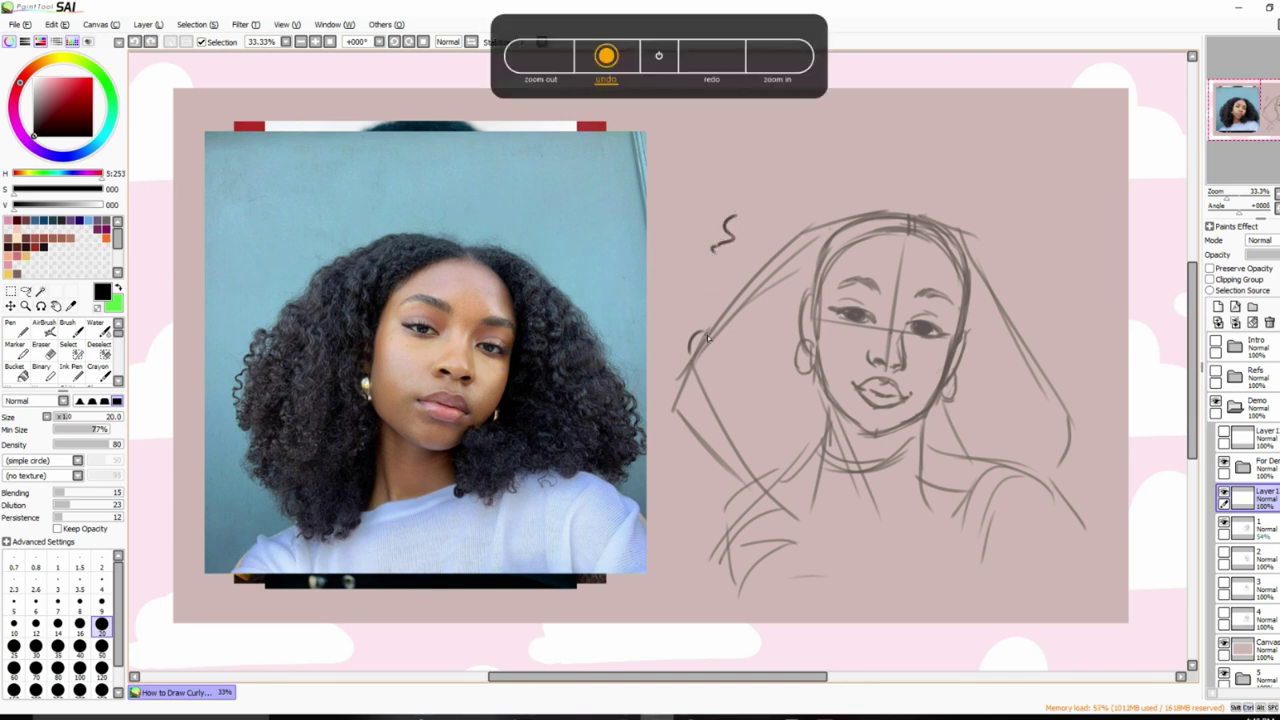
pyautogui.hotkey('ctrl', 'z')
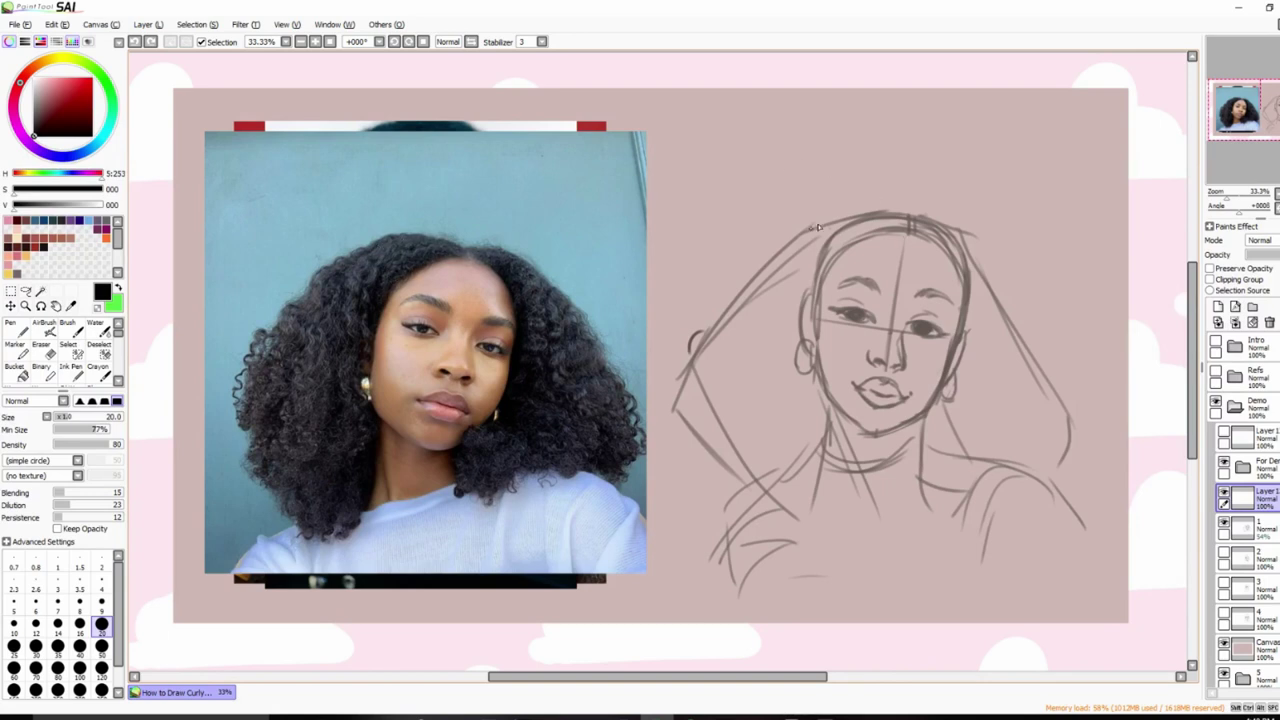
# Draw the crown, parting and hairline on the new layer, and trace the left outer hair edge with wavy, curly strokes.
pyautogui.moveTo(826, 224)
pyautogui.mouseDown()
pyautogui.moveTo(905, 212)
pyautogui.moveTo(918, 218)
pyautogui.moveTo(910, 232)
pyautogui.mouseUp()
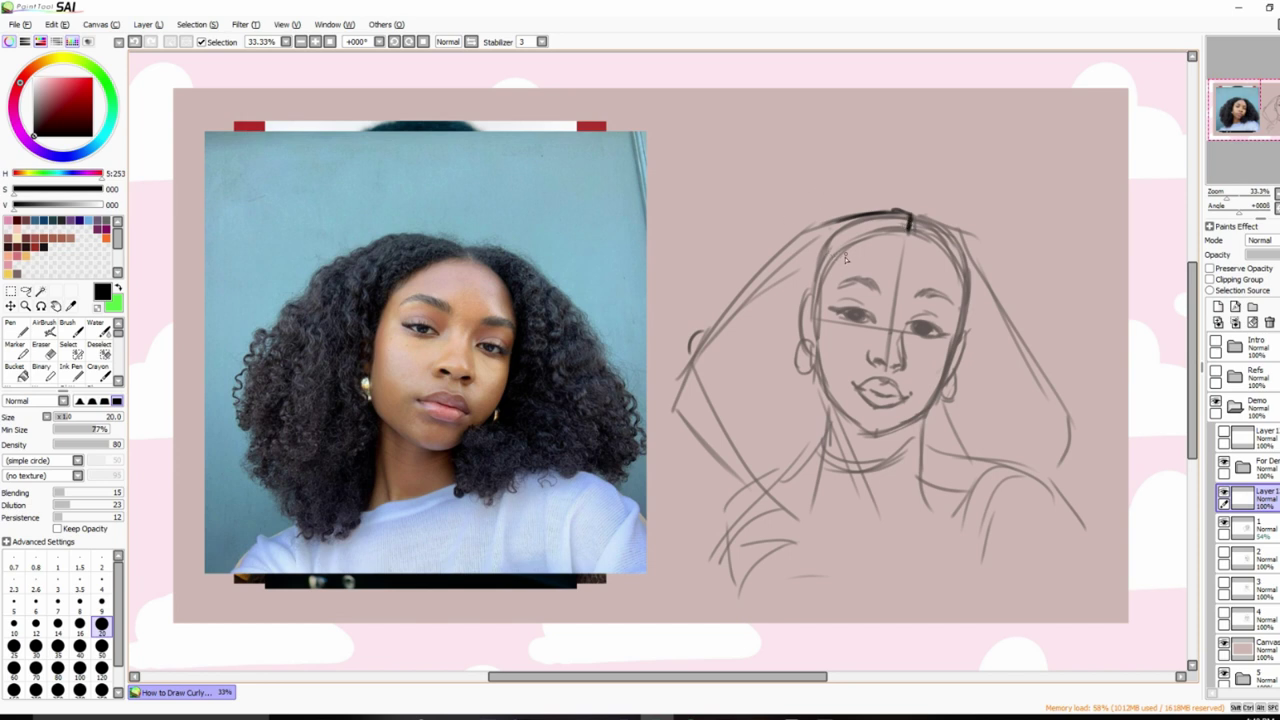
pyautogui.moveTo(838, 252)
pyautogui.mouseDown()
pyautogui.moveTo(900, 231)
pyautogui.moveTo(834, 256)
pyautogui.mouseUp()
pyautogui.moveTo(914, 228)
pyautogui.mouseDown()
pyautogui.moveTo(953, 270)
pyautogui.moveTo(924, 216)
pyautogui.moveTo(974, 246)
pyautogui.moveTo(976, 288)
pyautogui.moveTo(799, 255)
pyautogui.moveTo(947, 256)
pyautogui.moveTo(980, 268)
pyautogui.mouseUp()
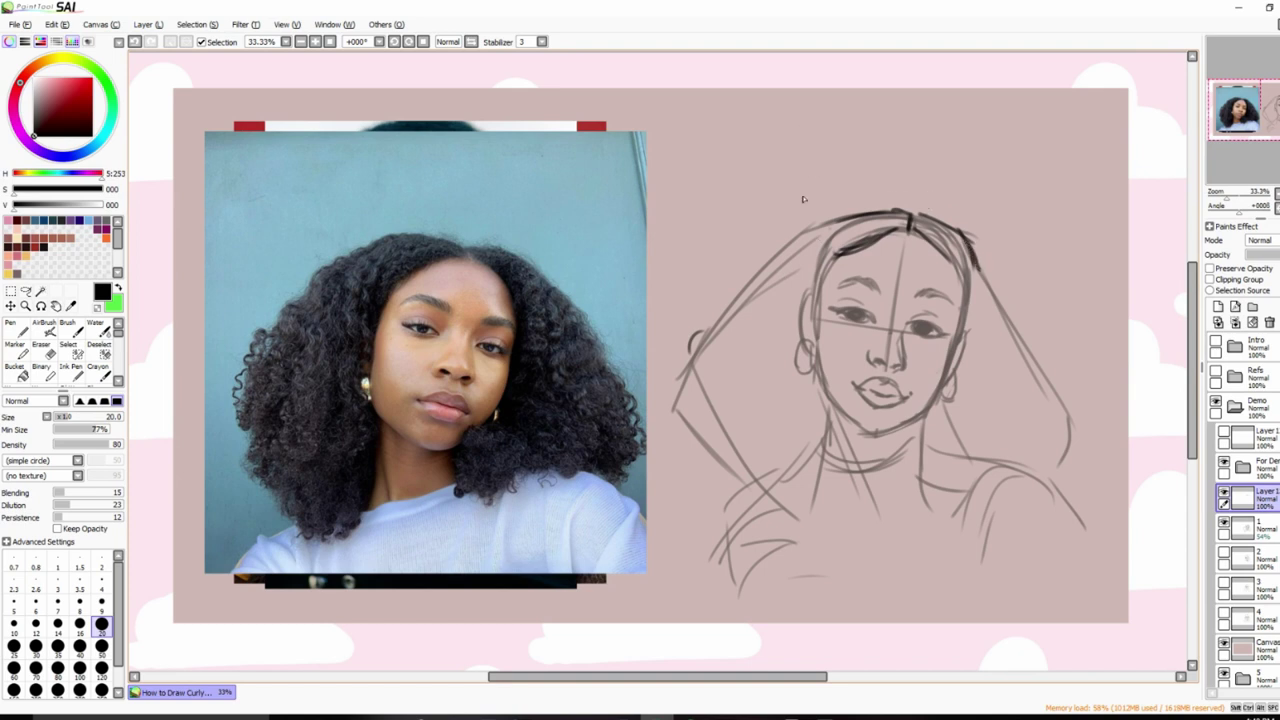
pyautogui.moveTo(836, 223)
pyautogui.mouseDown()
pyautogui.moveTo(784, 242)
pyautogui.moveTo(788, 259)
pyautogui.moveTo(726, 299)
pyautogui.moveTo(740, 303)
pyautogui.moveTo(722, 330)
pyautogui.moveTo(732, 308)
pyautogui.moveTo(681, 354)
pyautogui.moveTo(708, 440)
pyautogui.moveTo(759, 467)
pyautogui.mouseUp()
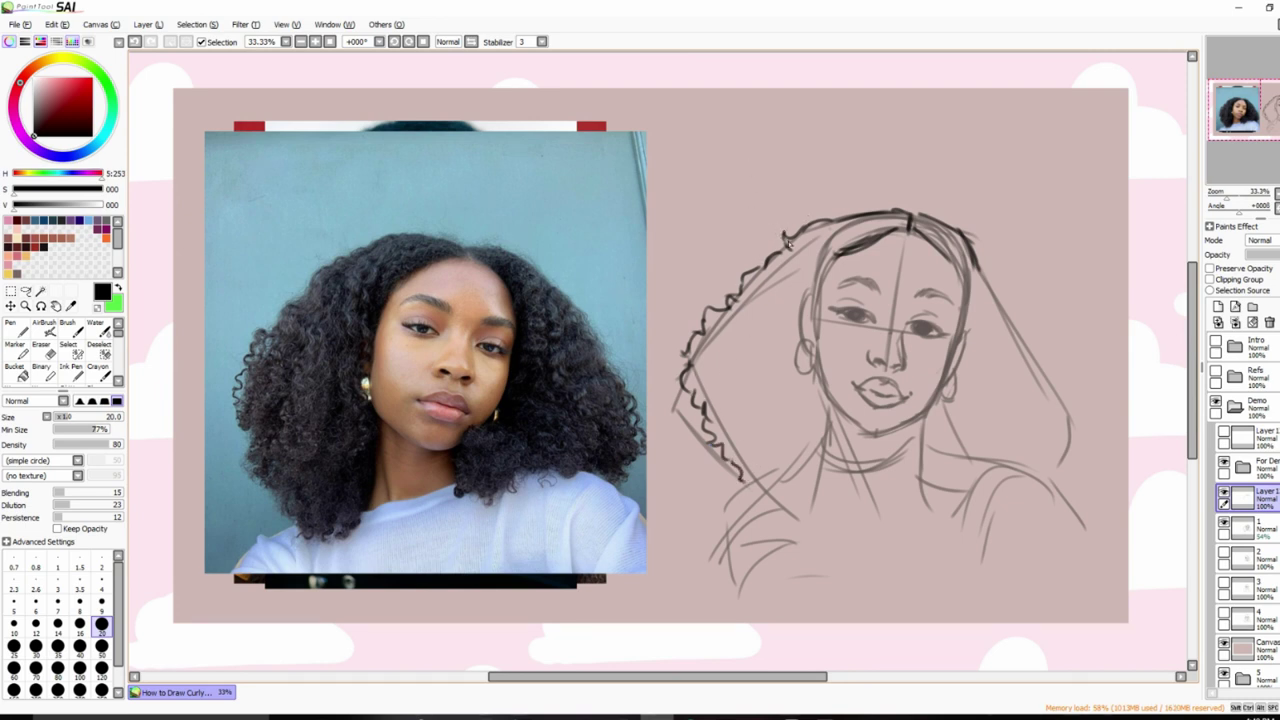
pyautogui.moveTo(796, 244); pyautogui.dragTo(780, 254)
pyautogui.moveTo(740, 180); pyautogui.dragTo(722, 214)
pyautogui.hotkey('ctrl', 'z')
pyautogui.hotkey('ctrl', 'z')
pyautogui.hotkey('ctrl', 'z')
pyautogui.hotkey('ctrl', 'z')
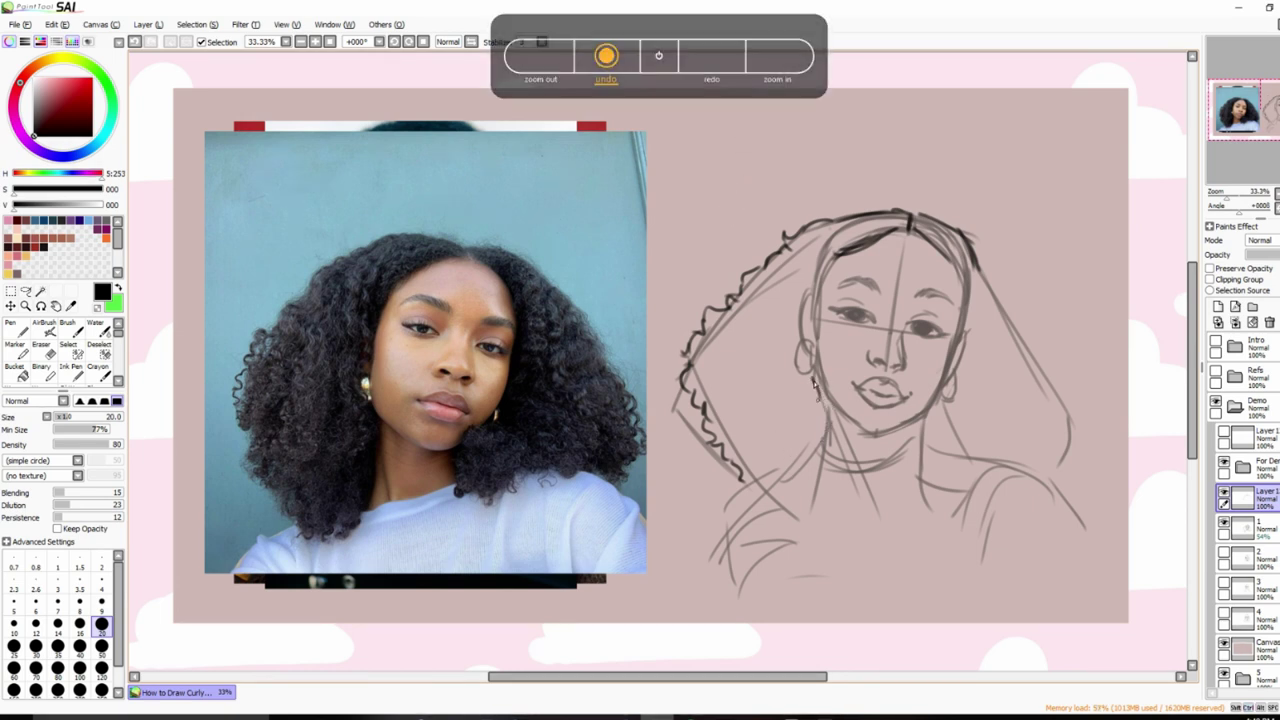
# Draw the curly inner edges beside the neck, the lower hair tips and the right outer hair edge.
pyautogui.moveTo(814, 382)
pyautogui.mouseDown()
pyautogui.moveTo(813, 437)
pyautogui.moveTo(805, 395)
pyautogui.moveTo(807, 441)
pyautogui.moveTo(835, 423)
pyautogui.moveTo(829, 413)
pyautogui.moveTo(825, 469)
pyautogui.moveTo(796, 512)
pyautogui.mouseUp()
pyautogui.moveTo(746, 470); pyautogui.dragTo(800, 520)
pyautogui.moveTo(944, 416); pyautogui.dragTo(998, 460)
pyautogui.moveTo(910, 420)
pyautogui.mouseDown()
pyautogui.moveTo(925, 497)
pyautogui.moveTo(940, 524)
pyautogui.mouseUp()
pyautogui.moveTo(984, 462); pyautogui.dragTo(938, 546)
pyautogui.moveTo(980, 266)
pyautogui.mouseDown()
pyautogui.moveTo(1070, 388)
pyautogui.moveTo(1058, 484)
pyautogui.mouseUp()
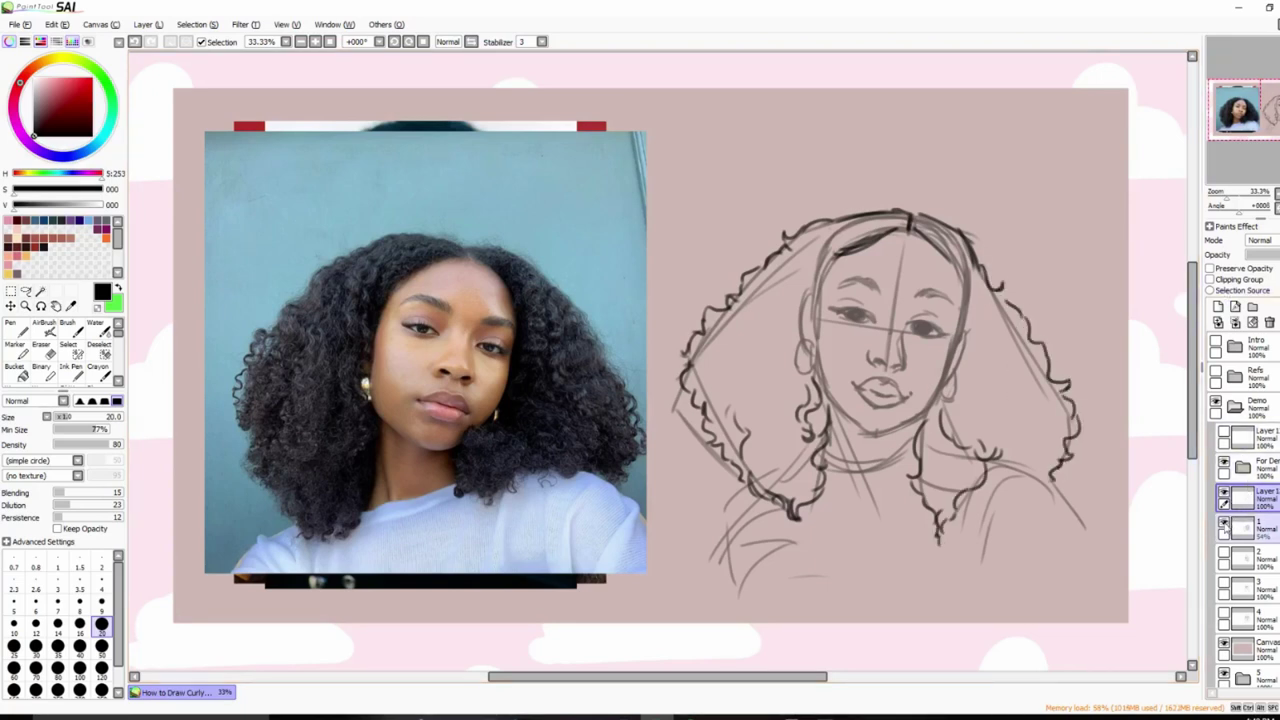
# Restore layer 1 to full opacity and erase its straight block-in lines around the hair, leaving the curly outline.
pyautogui.click(1240, 527)
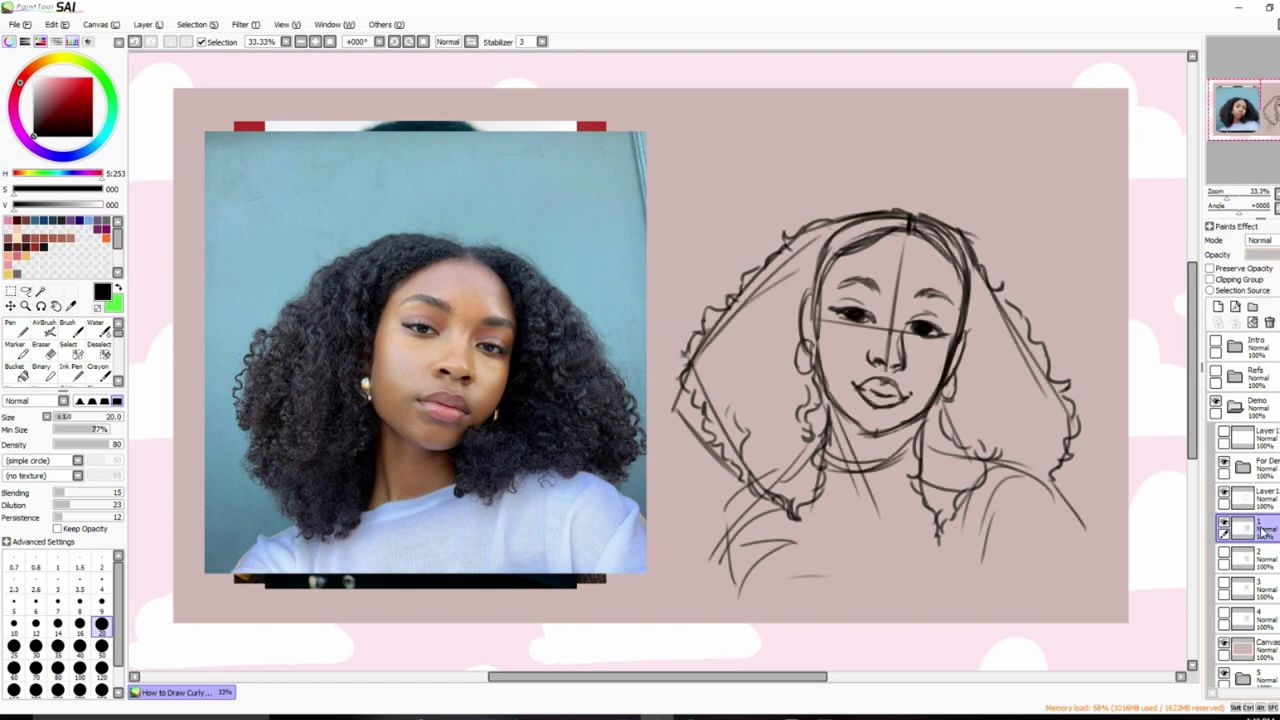
pyautogui.press('e')
pyautogui.moveTo(700, 415)
pyautogui.mouseDown()
pyautogui.moveTo(690, 351)
pyautogui.moveTo(705, 382)
pyautogui.moveTo(699, 398)
pyautogui.moveTo(682, 354)
pyautogui.moveTo(684, 434)
pyautogui.moveTo(698, 453)
pyautogui.moveTo(719, 408)
pyautogui.moveTo(725, 475)
pyautogui.moveTo(770, 451)
pyautogui.moveTo(754, 405)
pyautogui.moveTo(720, 409)
pyautogui.moveTo(718, 341)
pyautogui.mouseUp()
pyautogui.moveTo(929, 200)
pyautogui.mouseDown()
pyautogui.moveTo(992, 251)
pyautogui.moveTo(928, 213)
pyautogui.mouseUp()
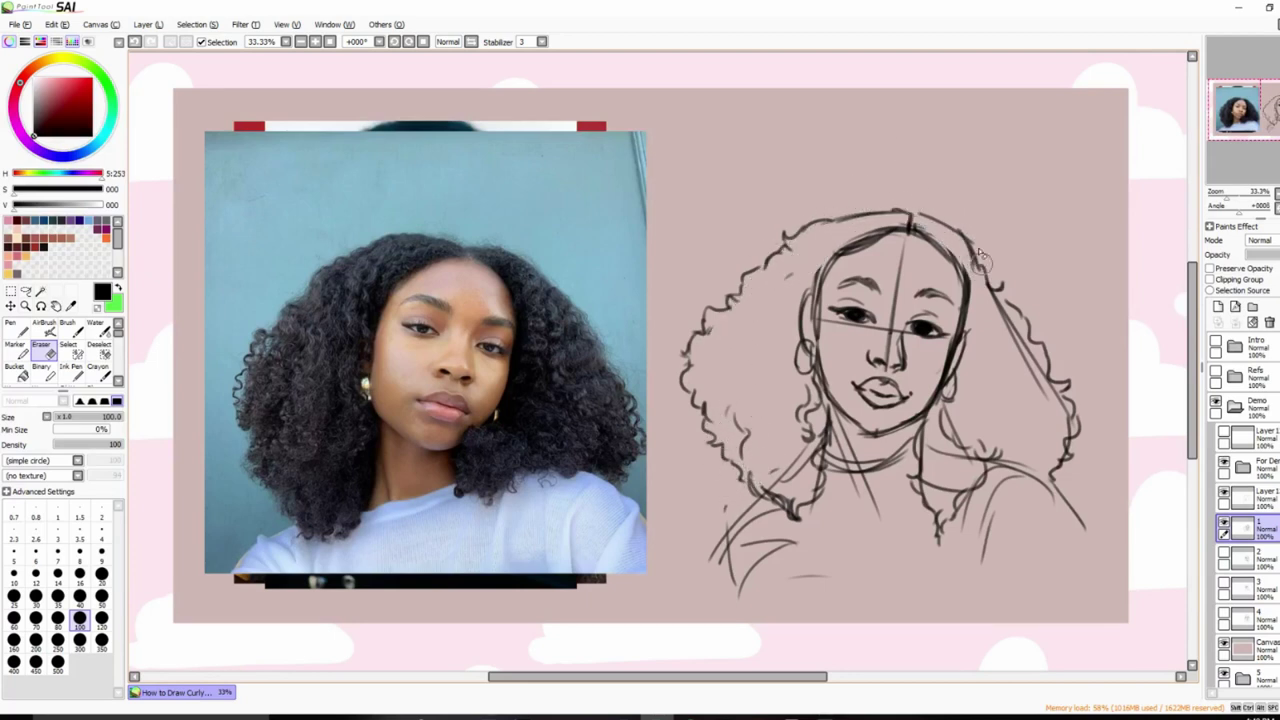
pyautogui.moveTo(982, 262)
pyautogui.mouseDown()
pyautogui.moveTo(1047, 423)
pyautogui.moveTo(989, 308)
pyautogui.moveTo(986, 330)
pyautogui.moveTo(982, 295)
pyautogui.moveTo(1038, 380)
pyautogui.moveTo(981, 438)
pyautogui.moveTo(948, 409)
pyautogui.moveTo(1000, 460)
pyautogui.mouseUp()
pyautogui.moveTo(757, 453)
pyautogui.mouseDown()
pyautogui.moveTo(770, 466)
pyautogui.moveTo(797, 460)
pyautogui.mouseUp()
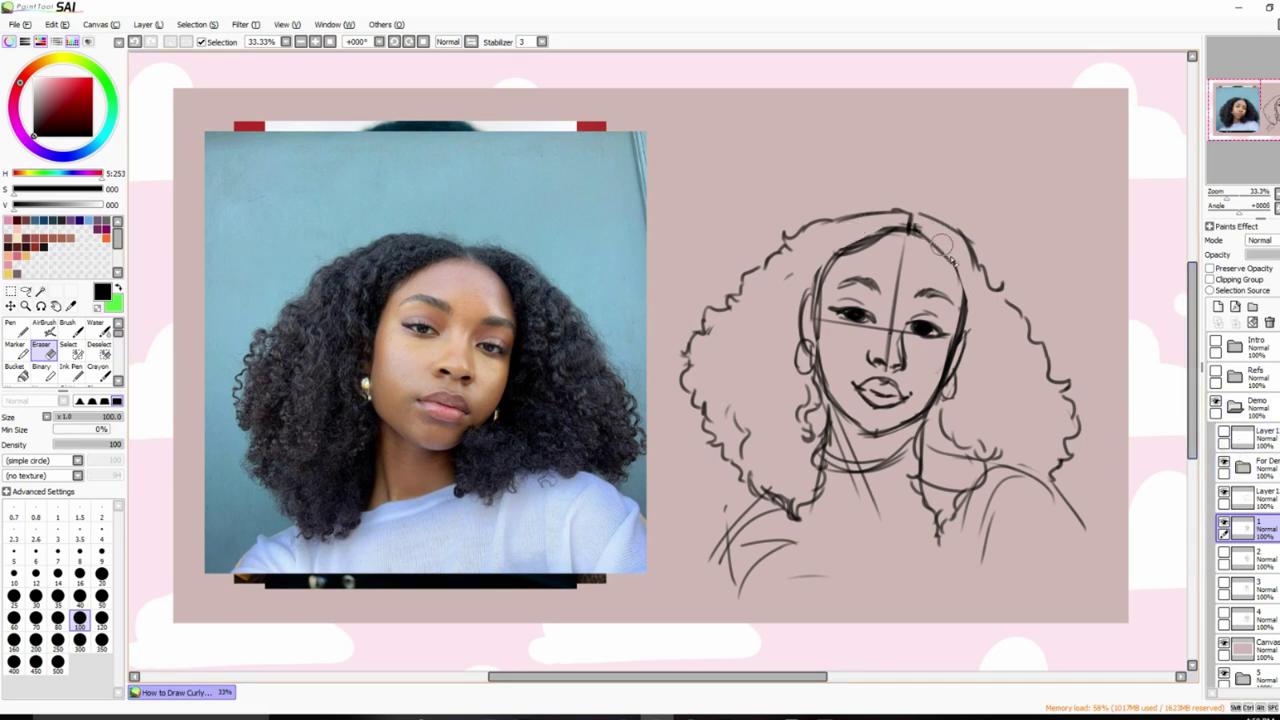
# On the curl layer, redraw the parting and right hairline in black and fill the left hair mass with short curl strokes.
pyautogui.click(1235, 495)
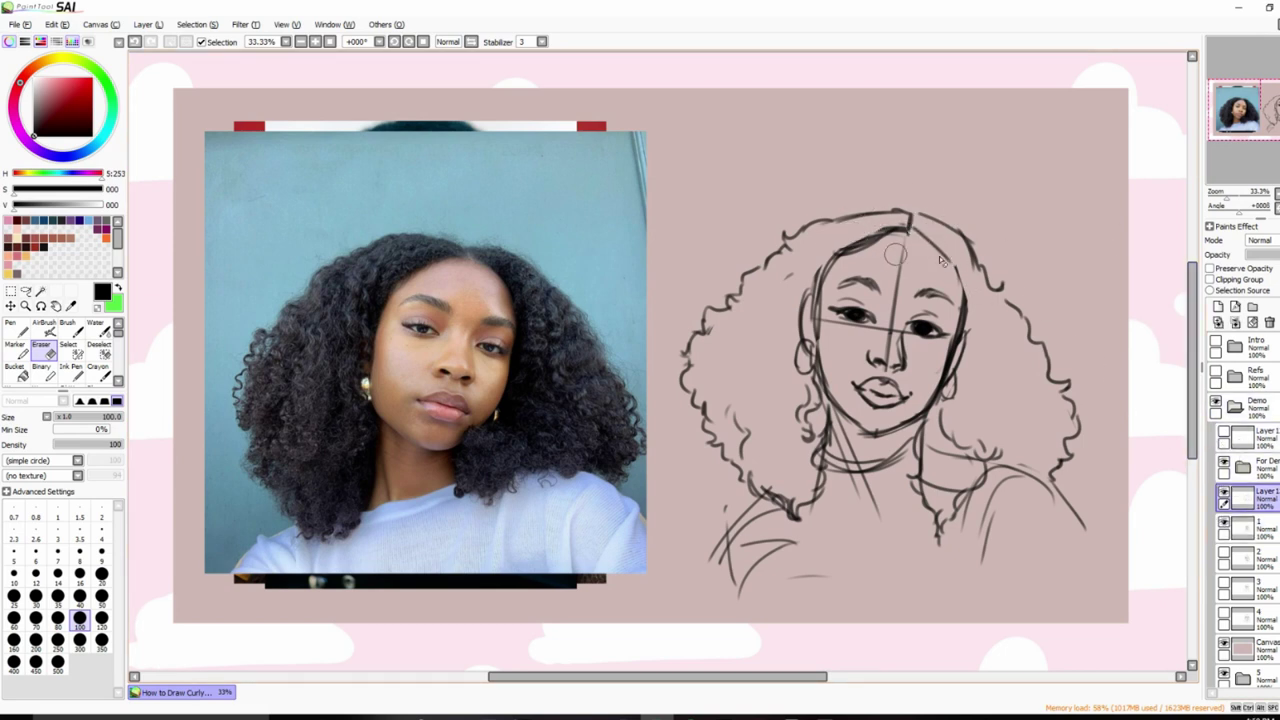
pyautogui.press('b')
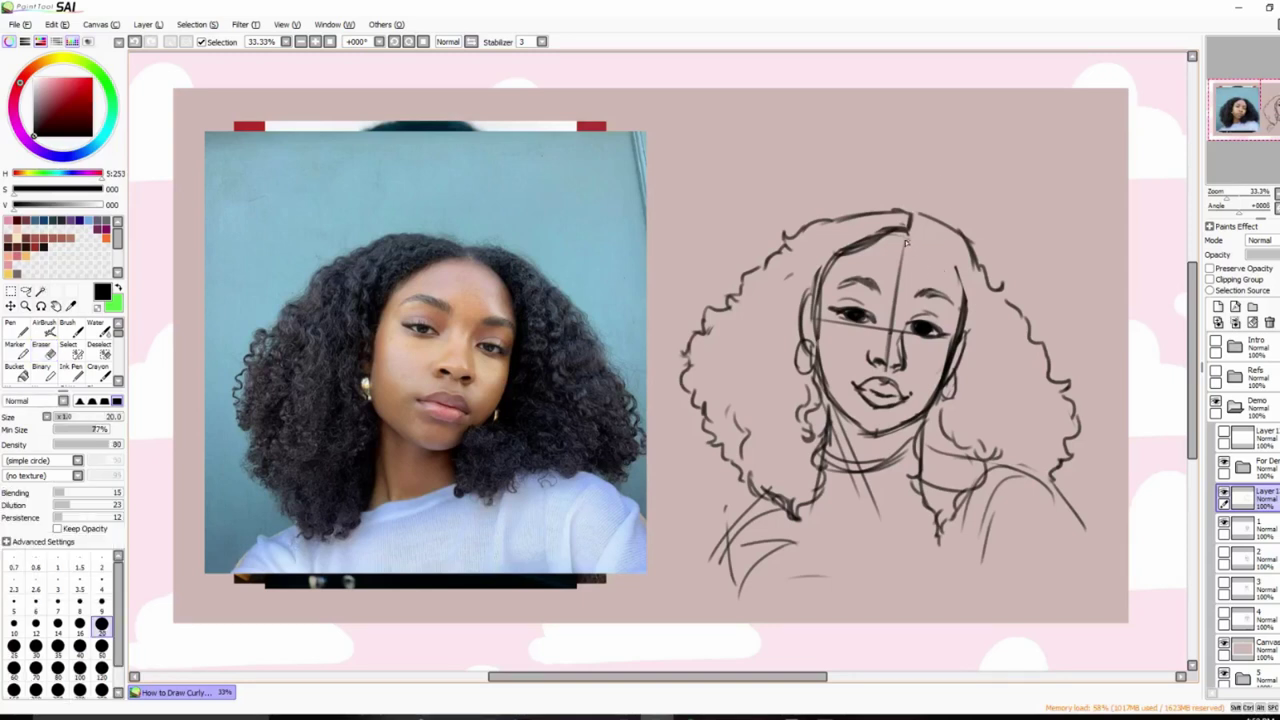
pyautogui.moveTo(905, 240); pyautogui.dragTo(962, 276)
pyautogui.moveTo(893, 237)
pyautogui.mouseDown()
pyautogui.moveTo(846, 249)
pyautogui.moveTo(934, 214)
pyautogui.mouseUp()
pyautogui.moveTo(808, 264)
pyautogui.mouseDown()
pyautogui.moveTo(782, 282)
pyautogui.moveTo(780, 317)
pyautogui.moveTo(793, 325)
pyautogui.moveTo(750, 332)
pyautogui.moveTo(754, 313)
pyautogui.moveTo(772, 353)
pyautogui.moveTo(748, 351)
pyautogui.moveTo(770, 437)
pyautogui.mouseUp()
pyautogui.moveTo(736, 334); pyautogui.dragTo(726, 378)
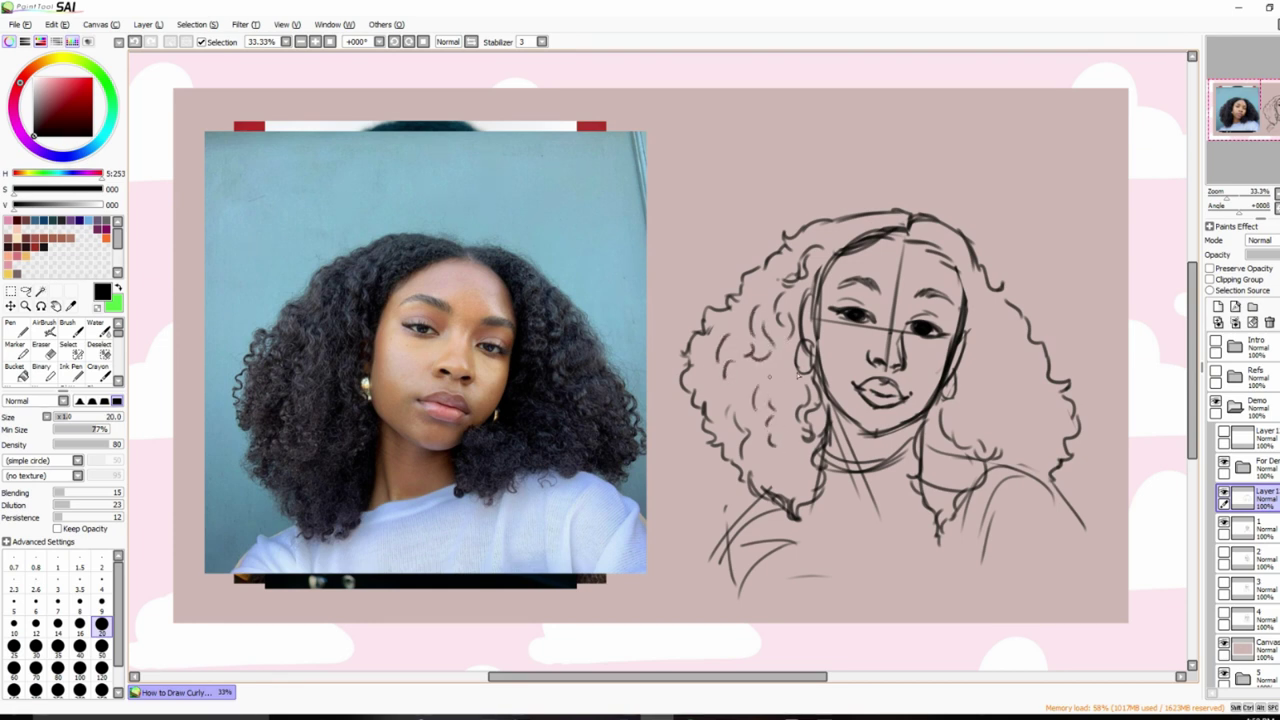
# Add strokes along the hairline near the parting and scatter short curl marks through the right hair mass.
pyautogui.moveTo(923, 232)
pyautogui.mouseDown()
pyautogui.moveTo(890, 219)
pyautogui.moveTo(830, 238)
pyautogui.mouseUp()
pyautogui.moveTo(1003, 334); pyautogui.dragTo(992, 384)
pyautogui.moveTo(1030, 366); pyautogui.dragTo(1025, 435)
pyautogui.moveTo(990, 390); pyautogui.dragTo(976, 420)
pyautogui.moveTo(978, 402)
pyautogui.mouseDown()
pyautogui.moveTo(952, 438)
pyautogui.moveTo(1031, 468)
pyautogui.mouseUp()
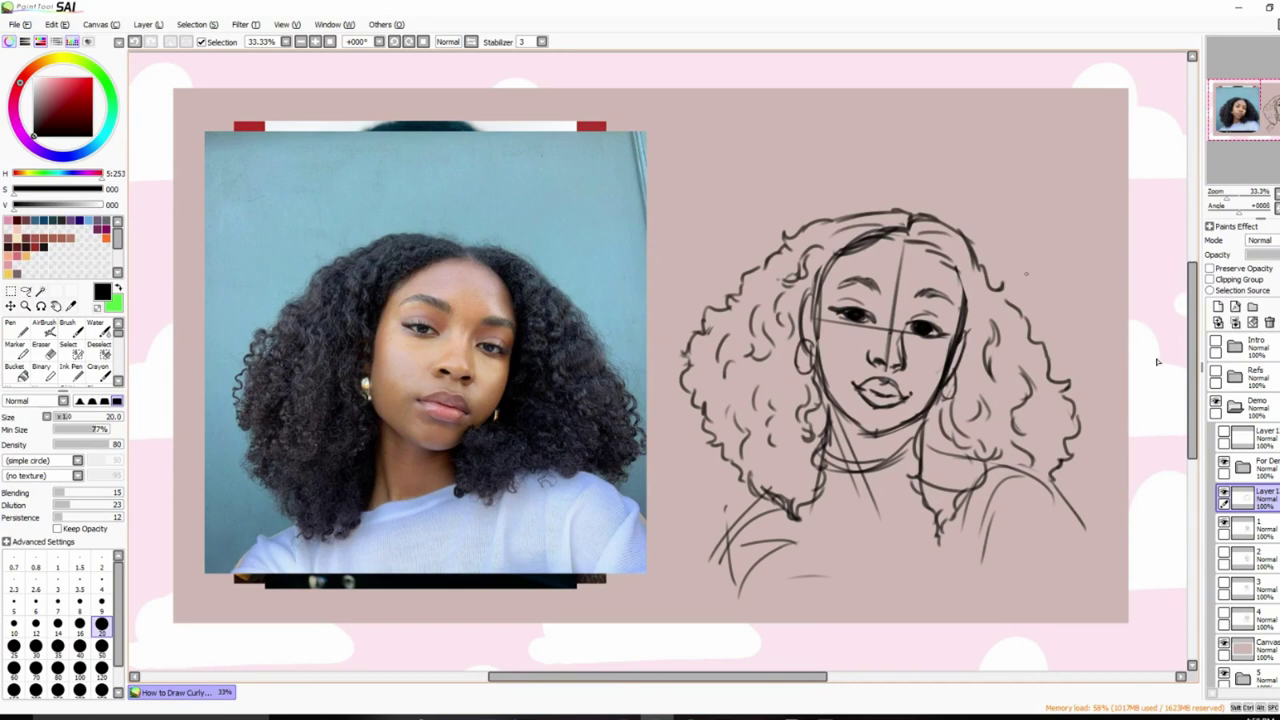
# Show the green outline layer and draw the hairline and the hair's flow directions over both sides of the reference photo.
pyautogui.click(1228, 440)
pyautogui.click(1224, 437)
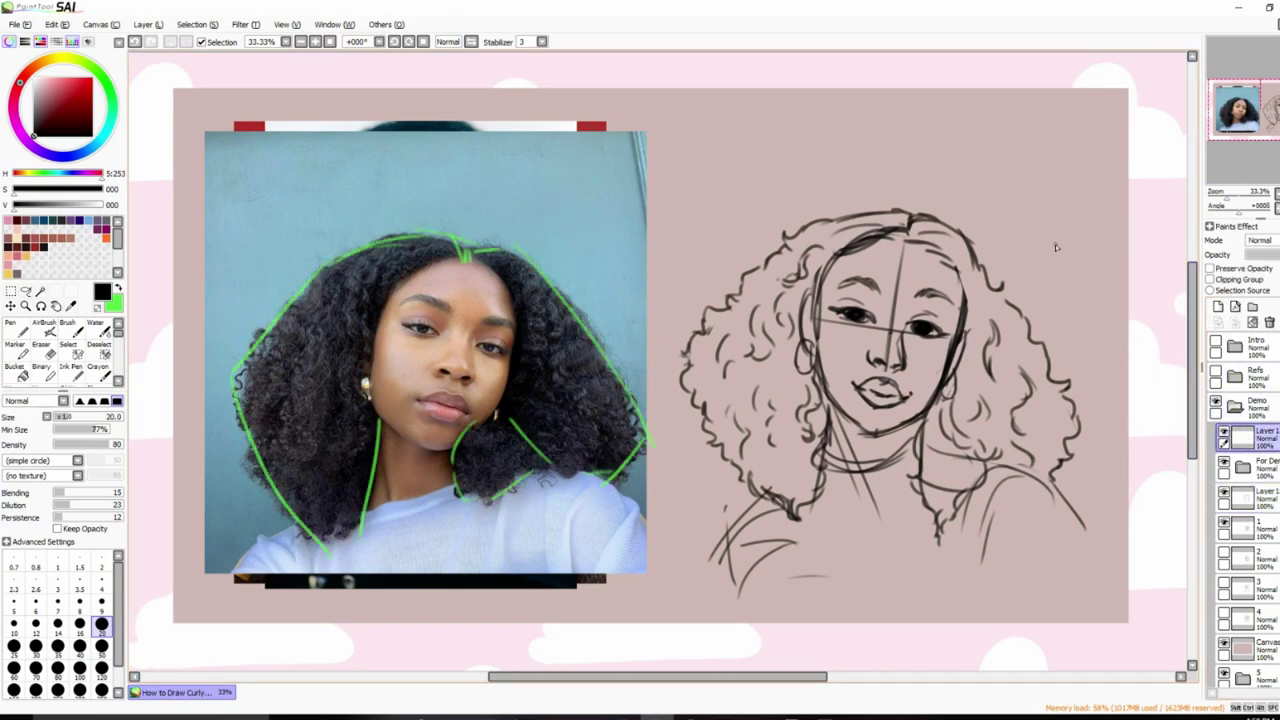
pyautogui.press('x')
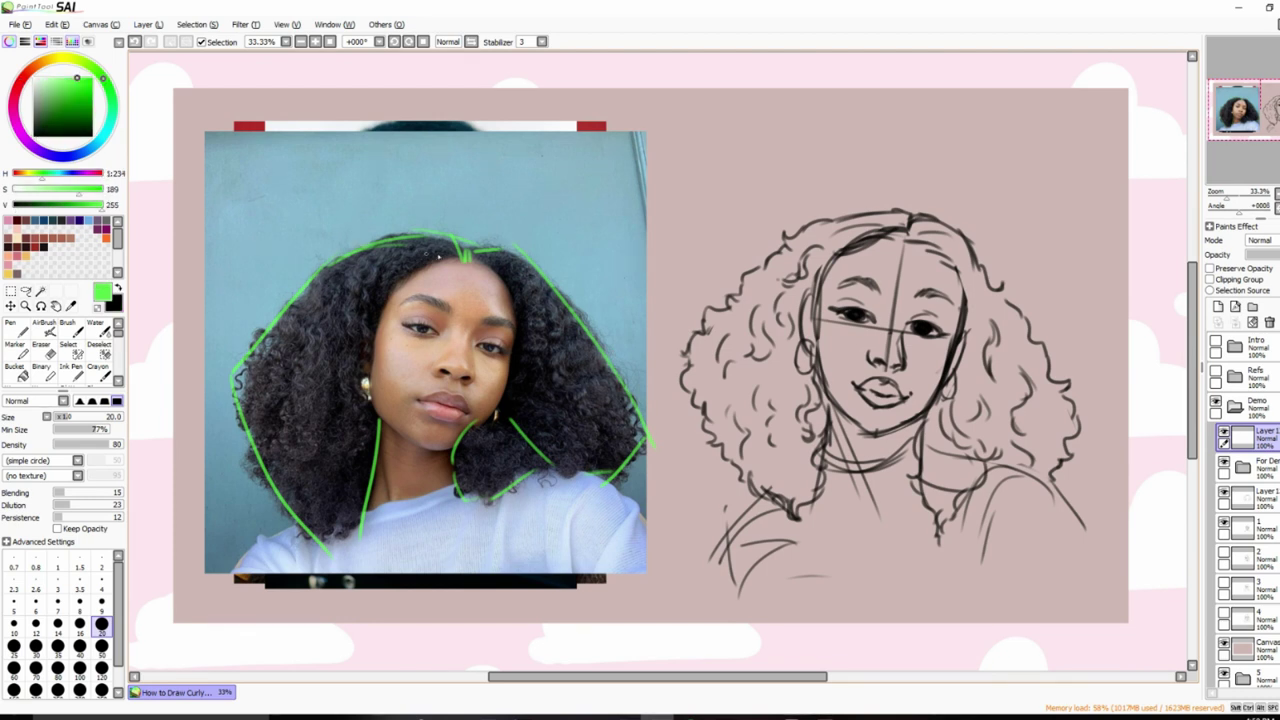
pyautogui.moveTo(440, 259); pyautogui.dragTo(380, 312)
pyautogui.moveTo(388, 250); pyautogui.dragTo(366, 345)
pyautogui.moveTo(336, 272); pyautogui.dragTo(290, 400)
pyautogui.moveTo(297, 350); pyautogui.dragTo(272, 465)
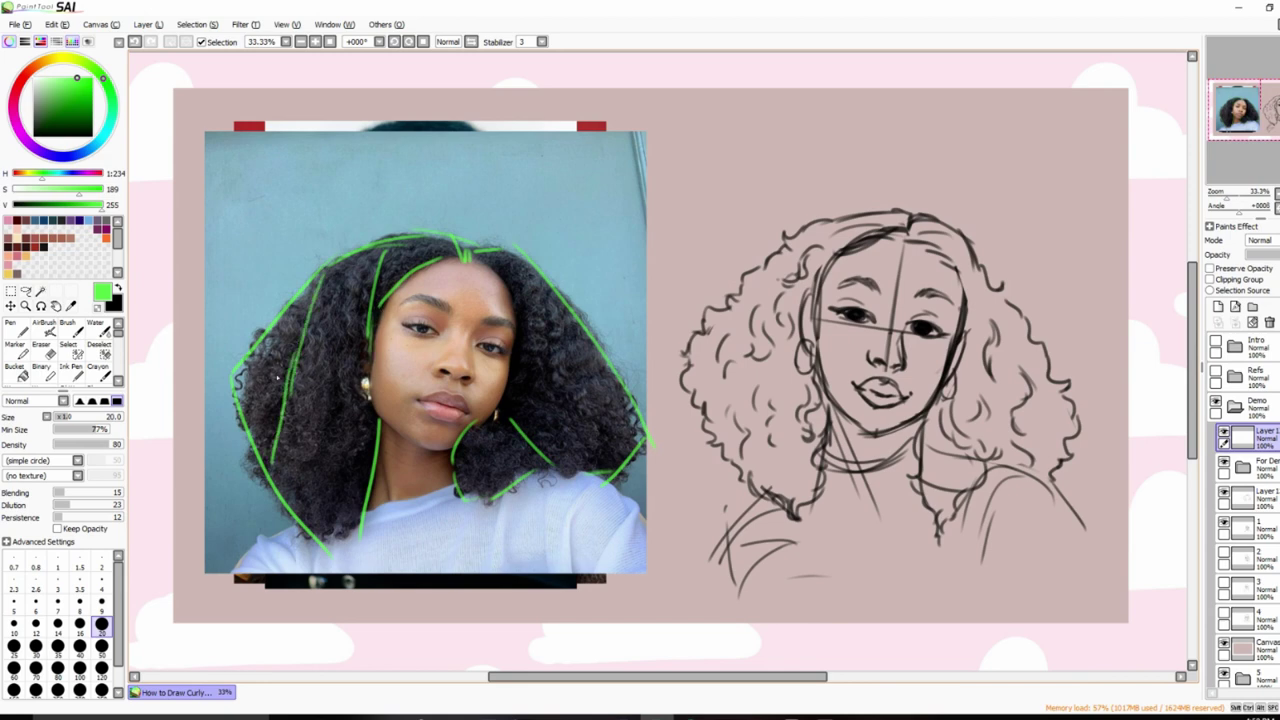
pyautogui.moveTo(505, 276)
pyautogui.mouseDown()
pyautogui.moveTo(545, 404)
pyautogui.moveTo(578, 384)
pyautogui.moveTo(516, 288)
pyautogui.mouseUp()
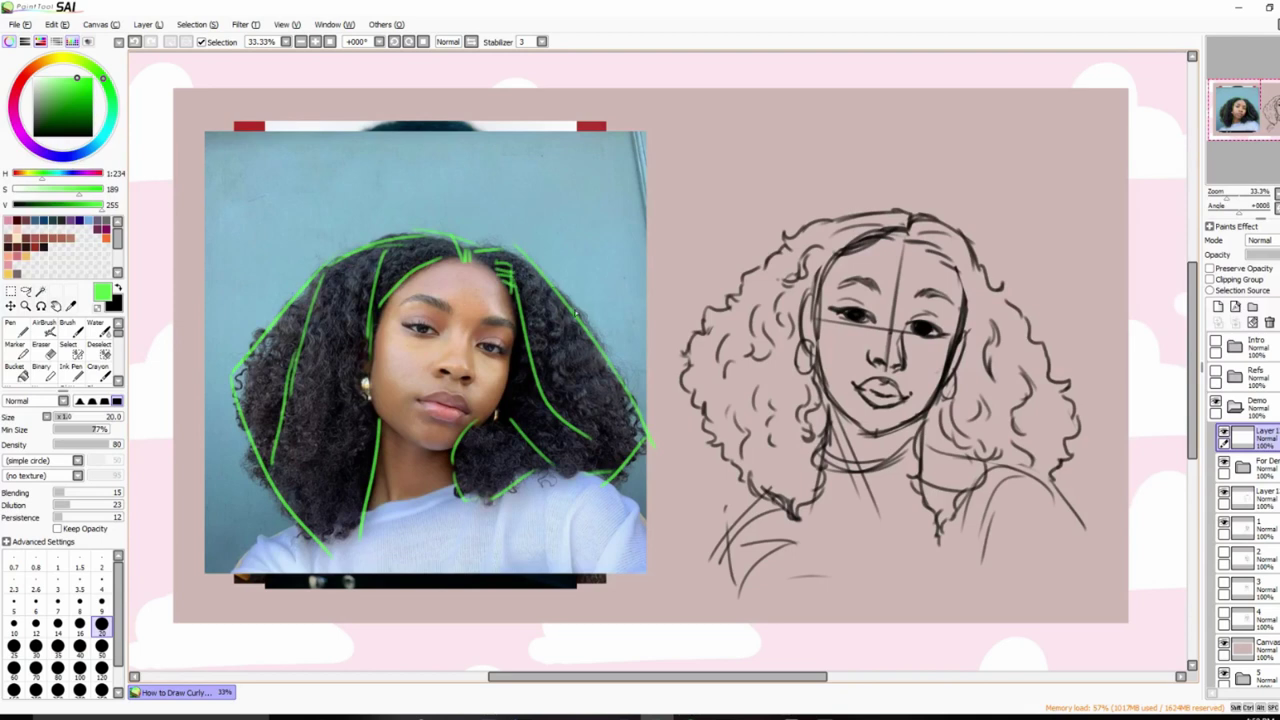
pyautogui.moveTo(598, 430)
pyautogui.mouseDown()
pyautogui.moveTo(582, 466)
pyautogui.moveTo(548, 470)
pyautogui.mouseUp()
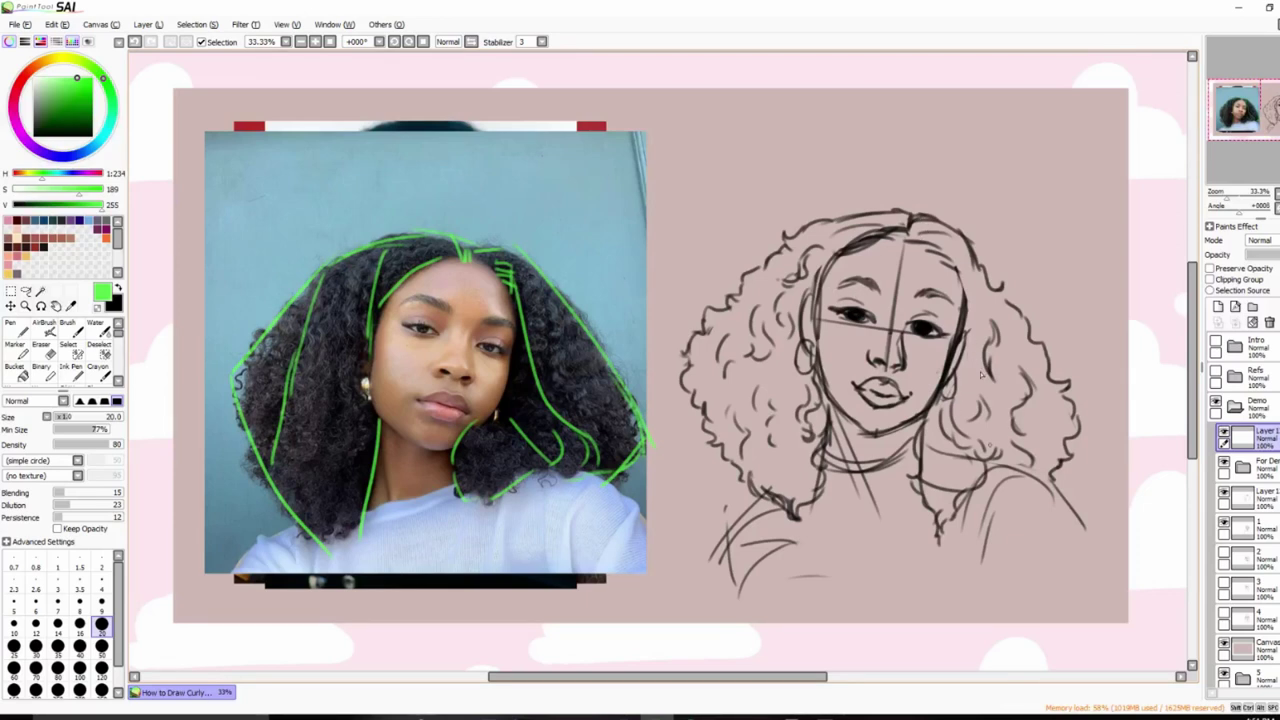
# Return to the curl layer and add black strokes sweeping from the parting along the right hairline.
pyautogui.click(1262, 494)
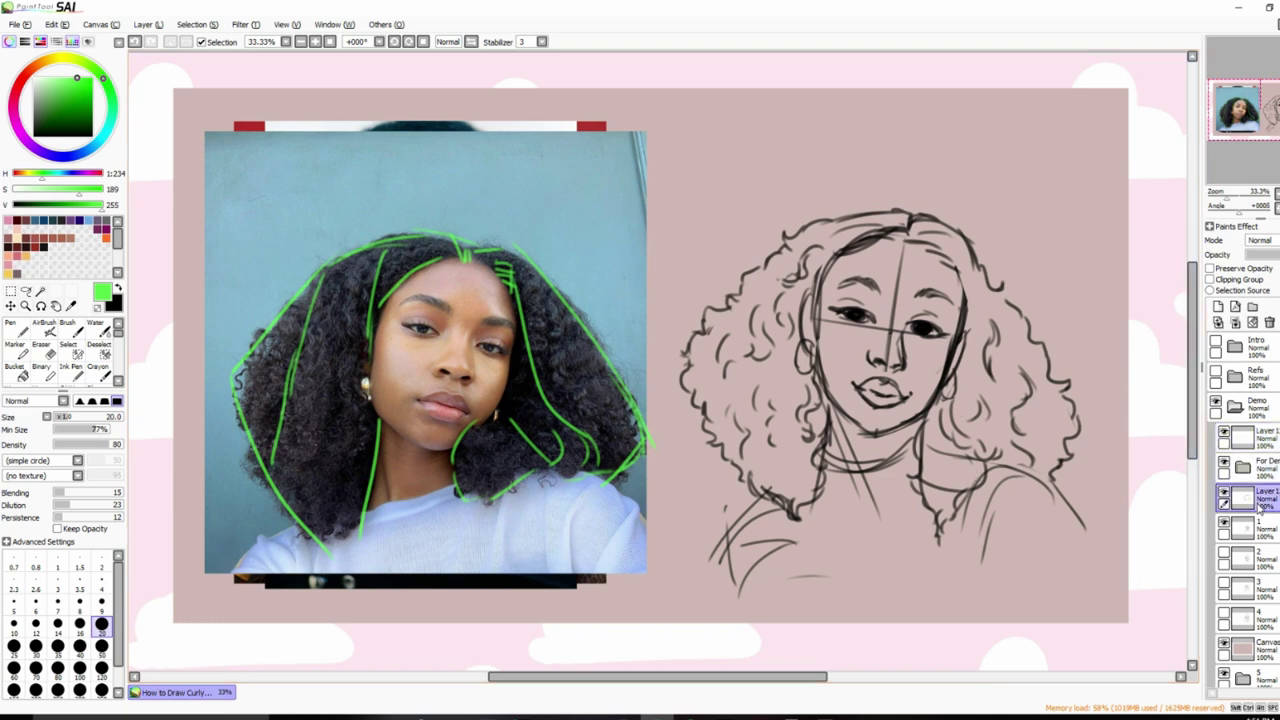
pyautogui.press('x')
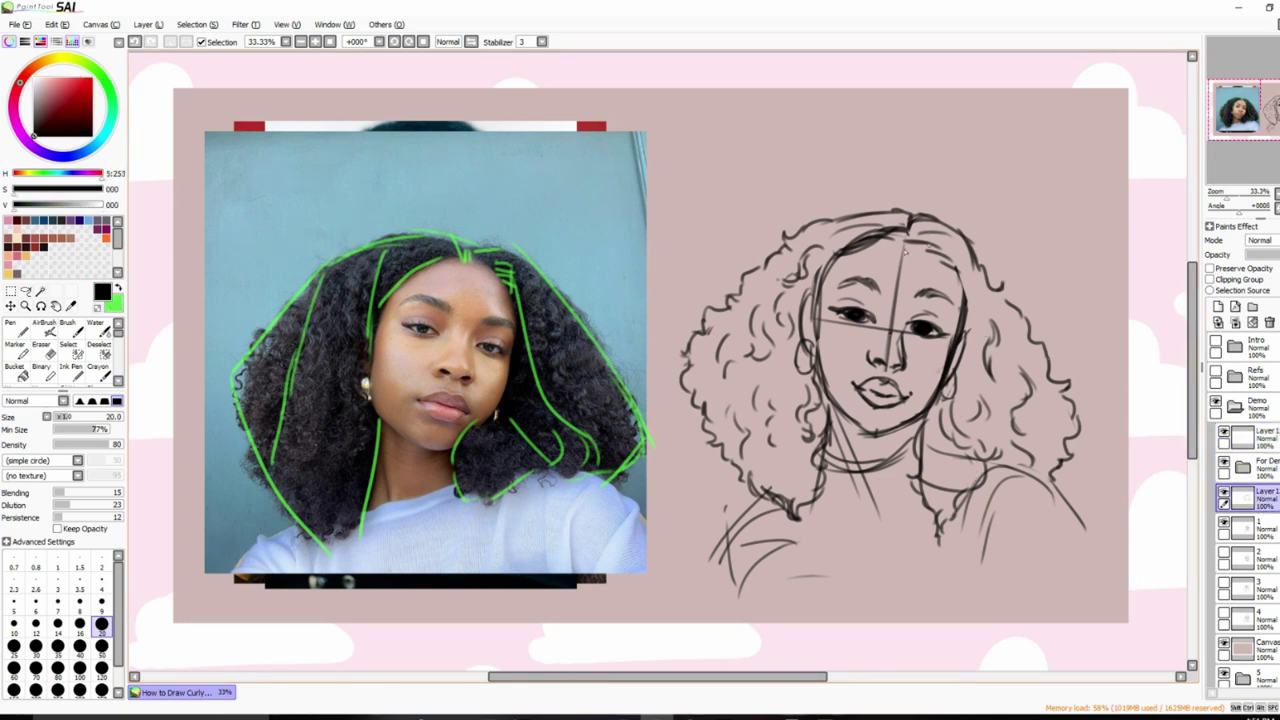
pyautogui.moveTo(905, 251)
pyautogui.mouseDown()
pyautogui.moveTo(946, 247)
pyautogui.moveTo(980, 296)
pyautogui.moveTo(963, 285)
pyautogui.moveTo(975, 336)
pyautogui.mouseUp()
pyautogui.moveTo(924, 240)
pyautogui.mouseDown()
pyautogui.moveTo(950, 248)
pyautogui.moveTo(955, 266)
pyautogui.mouseUp()
pyautogui.moveTo(970, 281); pyautogui.dragTo(977, 291)
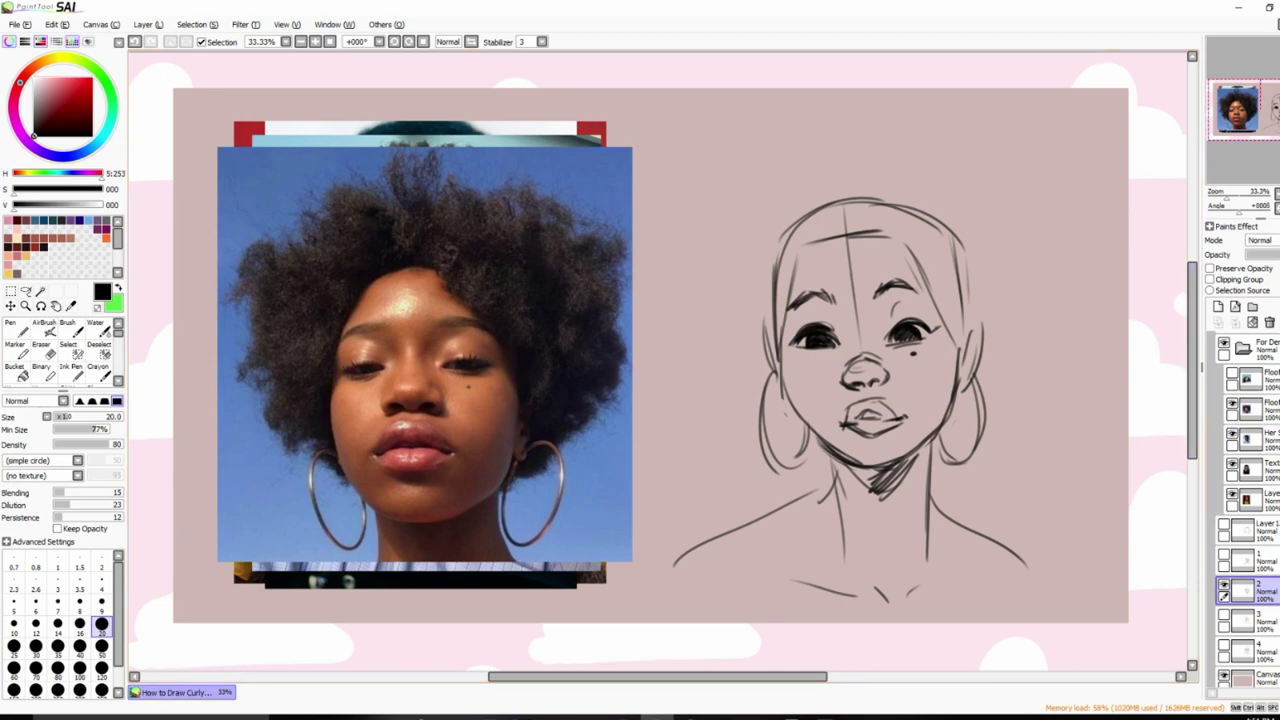
# On the guide layer, outline the afro reference's hairline, side parting and outer hair shape with simple green lines.
pyautogui.scroll(3, 1256, 400)
pyautogui.click(1254, 402)
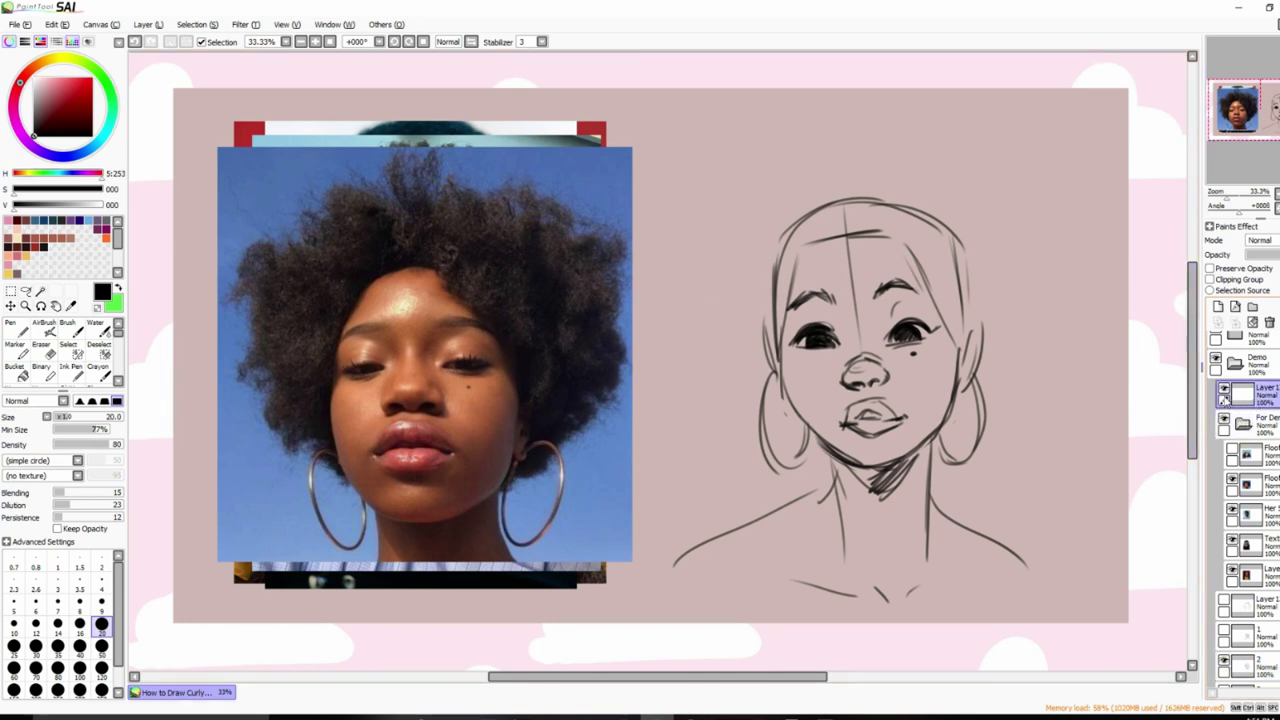
pyautogui.press('x')
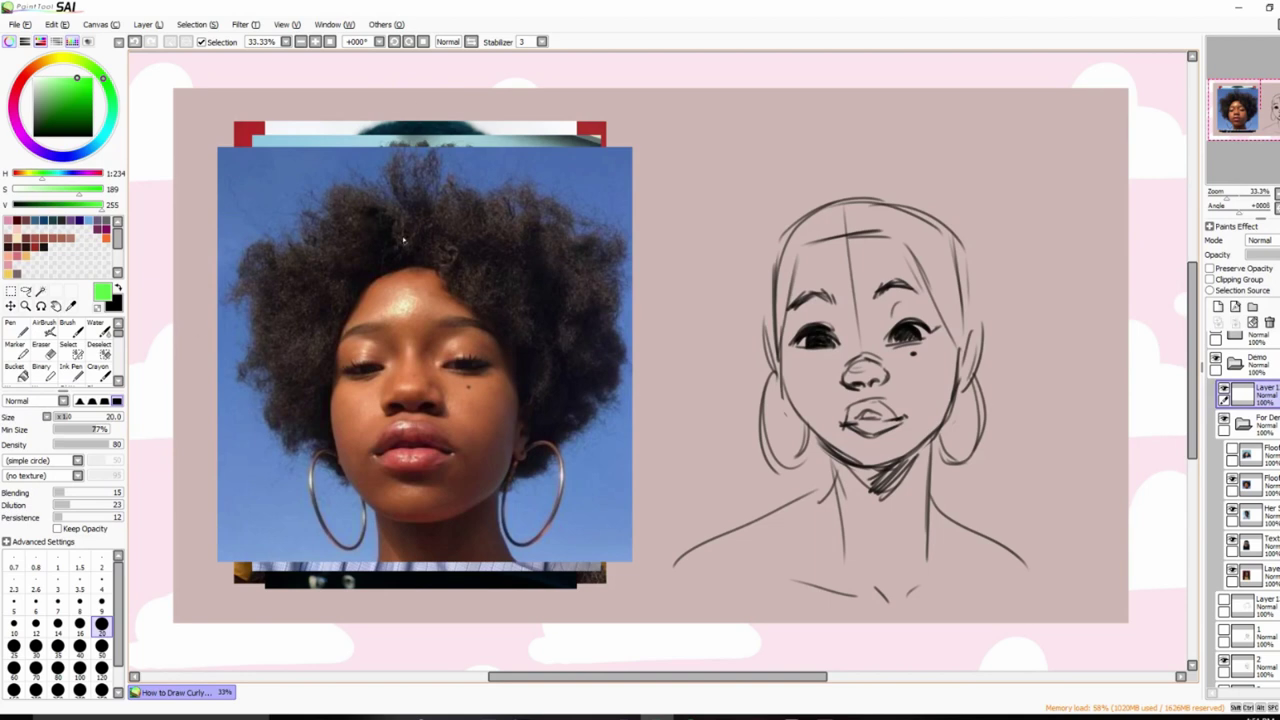
pyautogui.moveTo(390, 220); pyautogui.dragTo(490, 350)
pyautogui.hotkey('ctrl', 'z')
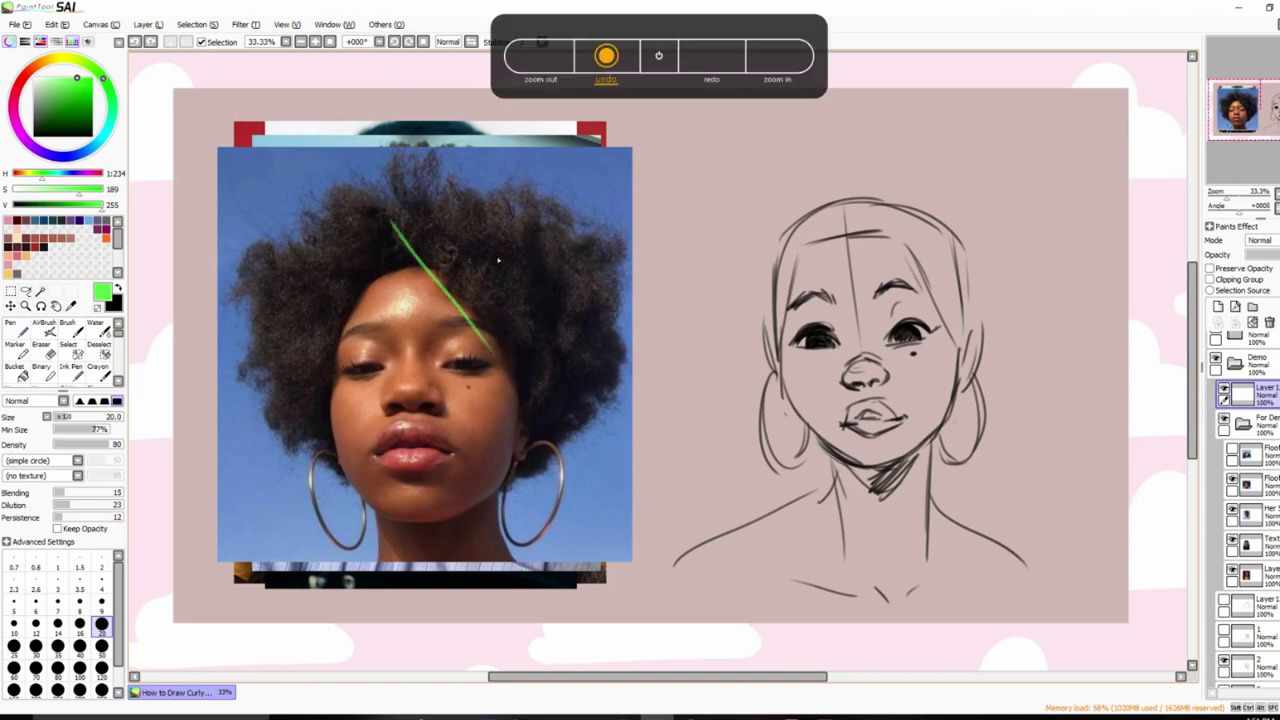
pyautogui.hotkey('ctrl', 'z')
pyautogui.moveTo(376, 280)
pyautogui.mouseDown()
pyautogui.moveTo(410, 271)
pyautogui.moveTo(449, 284)
pyautogui.mouseUp()
pyautogui.moveTo(393, 213)
pyautogui.mouseDown()
pyautogui.moveTo(520, 345)
pyautogui.moveTo(533, 382)
pyautogui.mouseUp()
pyautogui.moveTo(386, 152)
pyautogui.mouseDown()
pyautogui.moveTo(398, 228)
pyautogui.moveTo(472, 172)
pyautogui.moveTo(594, 242)
pyautogui.moveTo(627, 372)
pyautogui.moveTo(536, 474)
pyautogui.mouseUp()
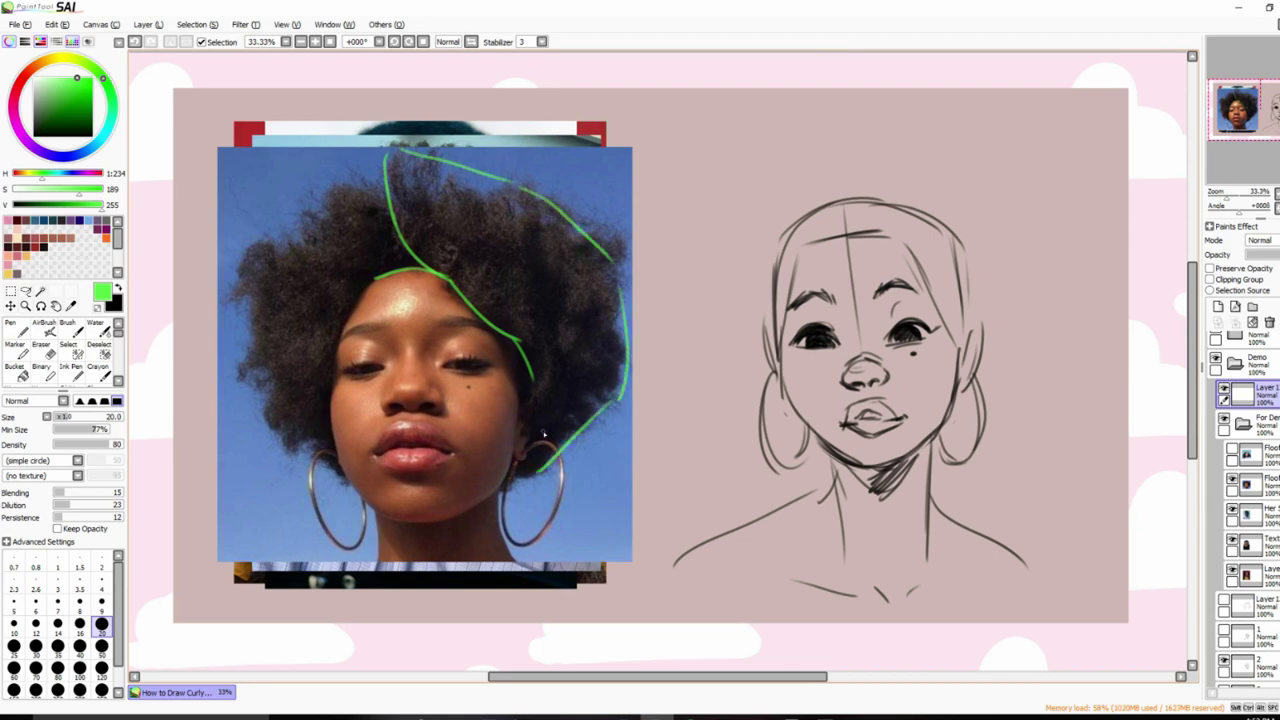
pyautogui.moveTo(240, 352); pyautogui.dragTo(336, 478)
pyautogui.moveTo(256, 378)
pyautogui.mouseDown()
pyautogui.moveTo(247, 250)
pyautogui.moveTo(348, 188)
pyautogui.moveTo(334, 194)
pyautogui.moveTo(405, 190)
pyautogui.mouseUp()
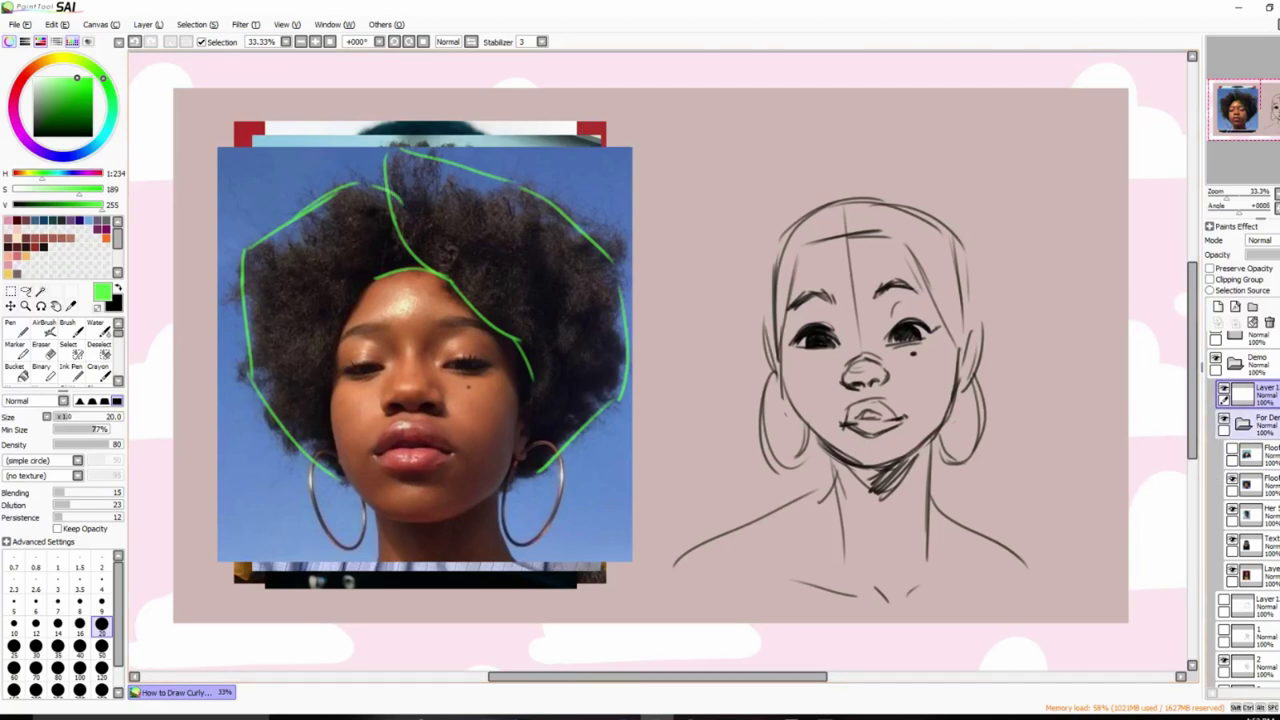
# On layer 2, block in the side parting, raised top and right side of the afro shape in black.
pyautogui.click(1250, 662)
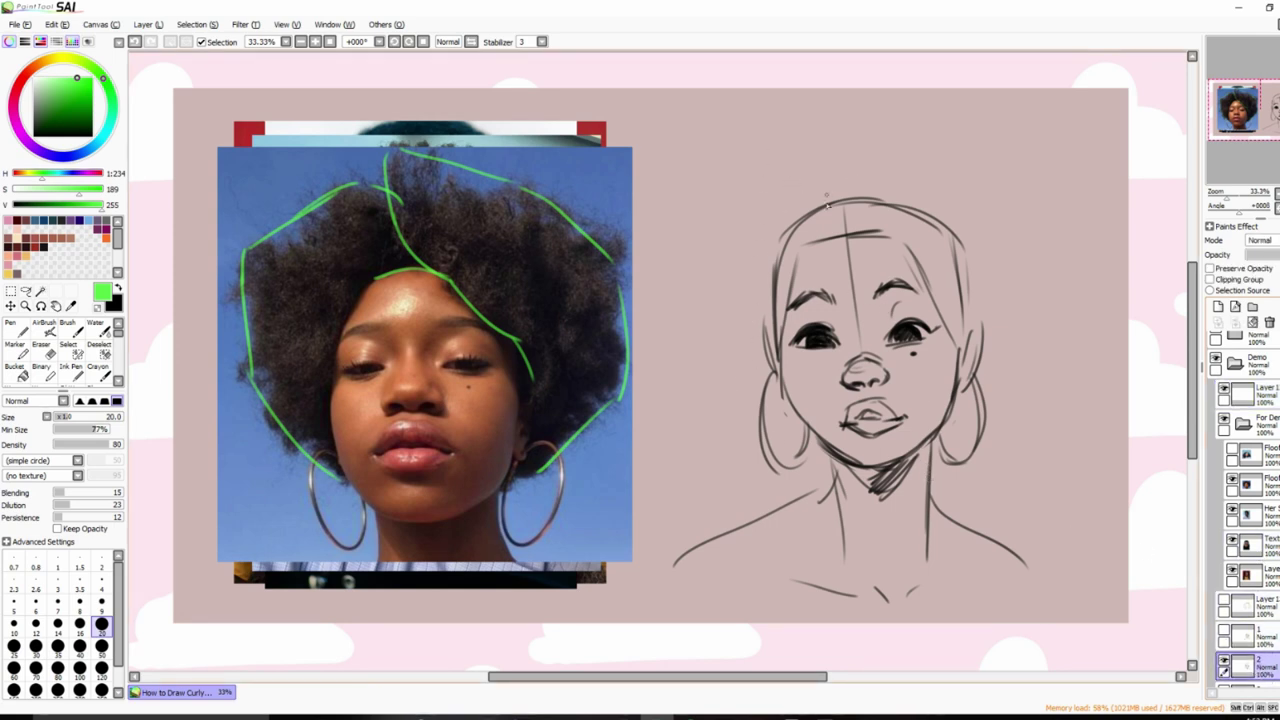
pyautogui.moveTo(810, 179); pyautogui.dragTo(840, 230)
pyautogui.hotkey('ctrl', 'z')
pyautogui.press('x')
pyautogui.moveTo(815, 158)
pyautogui.mouseDown()
pyautogui.moveTo(850, 230)
pyautogui.moveTo(1004, 222)
pyautogui.moveTo(1022, 388)
pyautogui.moveTo(944, 488)
pyautogui.mouseUp()
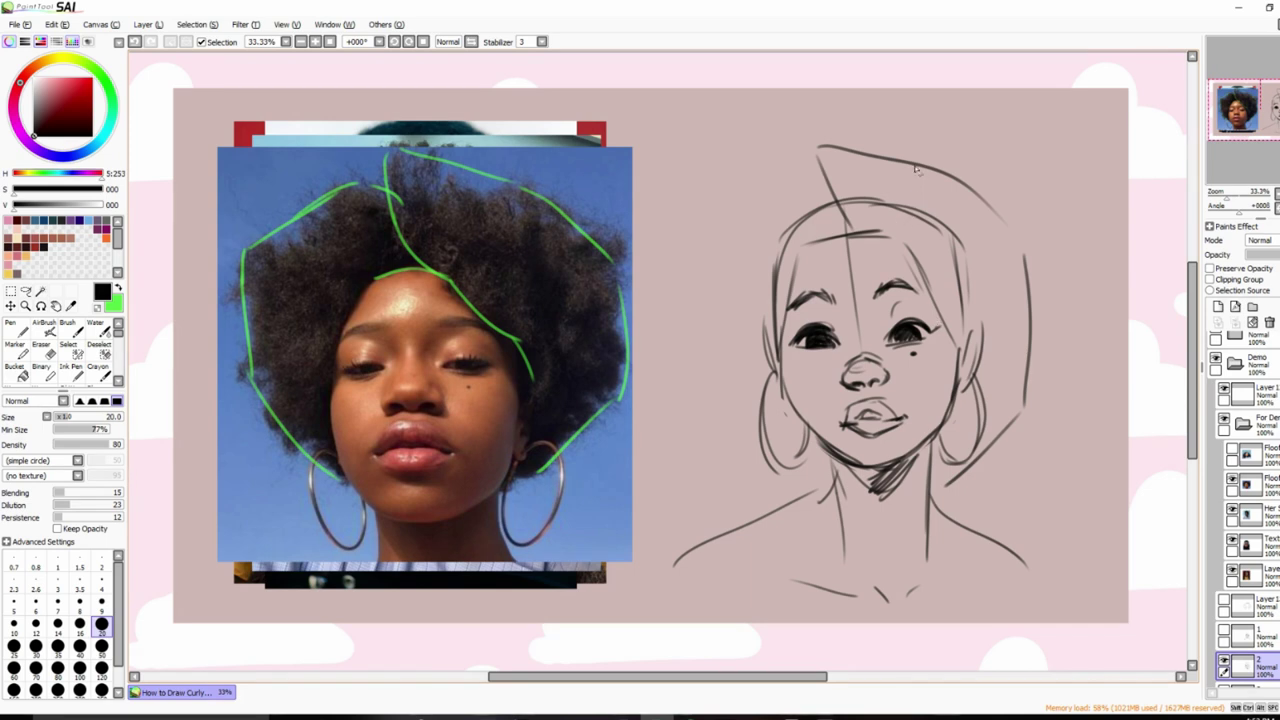
pyautogui.moveTo(821, 147)
pyautogui.mouseDown()
pyautogui.moveTo(934, 160)
pyautogui.moveTo(1030, 195)
pyautogui.mouseUp()
pyautogui.moveTo(828, 190)
pyautogui.mouseDown()
pyautogui.moveTo(815, 150)
pyautogui.moveTo(850, 128)
pyautogui.mouseUp()
pyautogui.moveTo(834, 145); pyautogui.dragTo(920, 165)
# Block in the left side of the afro down to the jaw and reinforce both outer edges.
pyautogui.moveTo(816, 170)
pyautogui.mouseDown()
pyautogui.moveTo(726, 253)
pyautogui.moveTo(698, 360)
pyautogui.moveTo(808, 466)
pyautogui.mouseUp()
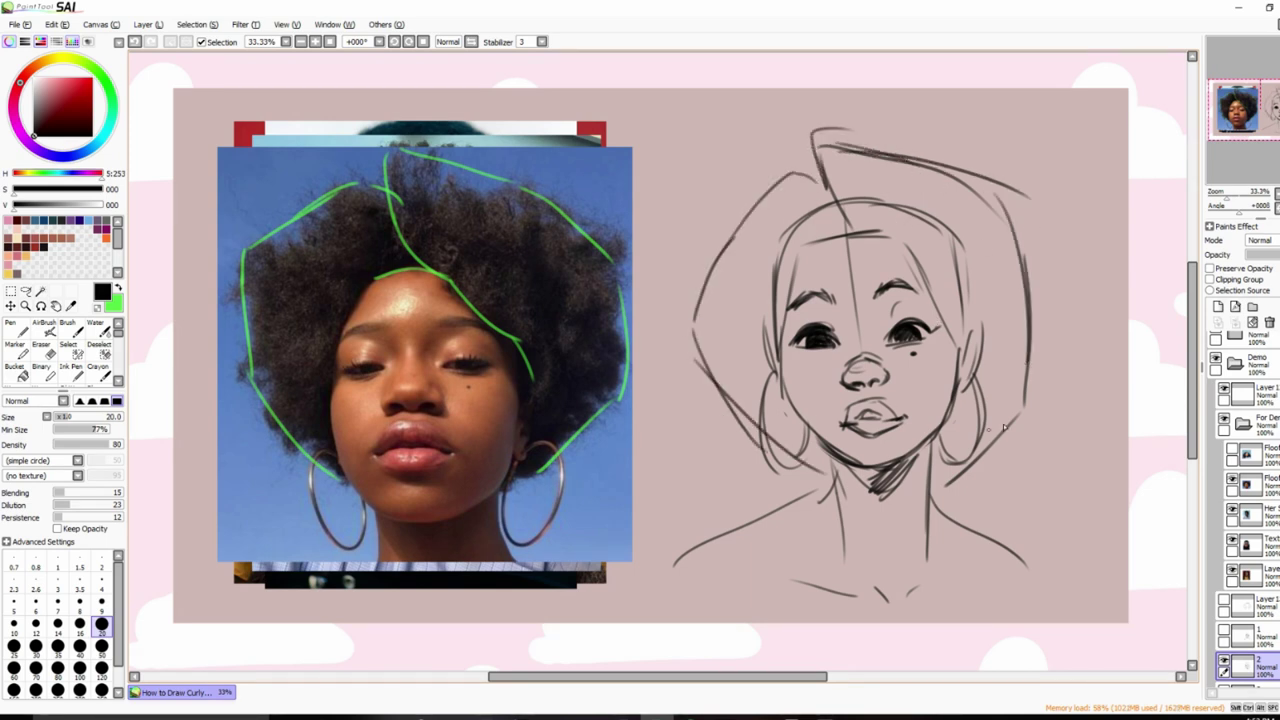
pyautogui.moveTo(1044, 366); pyautogui.dragTo(940, 470)
pyautogui.moveTo(1026, 296); pyautogui.dragTo(1000, 420)
pyautogui.moveTo(792, 170)
pyautogui.mouseDown()
pyautogui.moveTo(739, 197)
pyautogui.moveTo(688, 328)
pyautogui.mouseUp()
pyautogui.moveTo(690, 326); pyautogui.dragTo(758, 418)
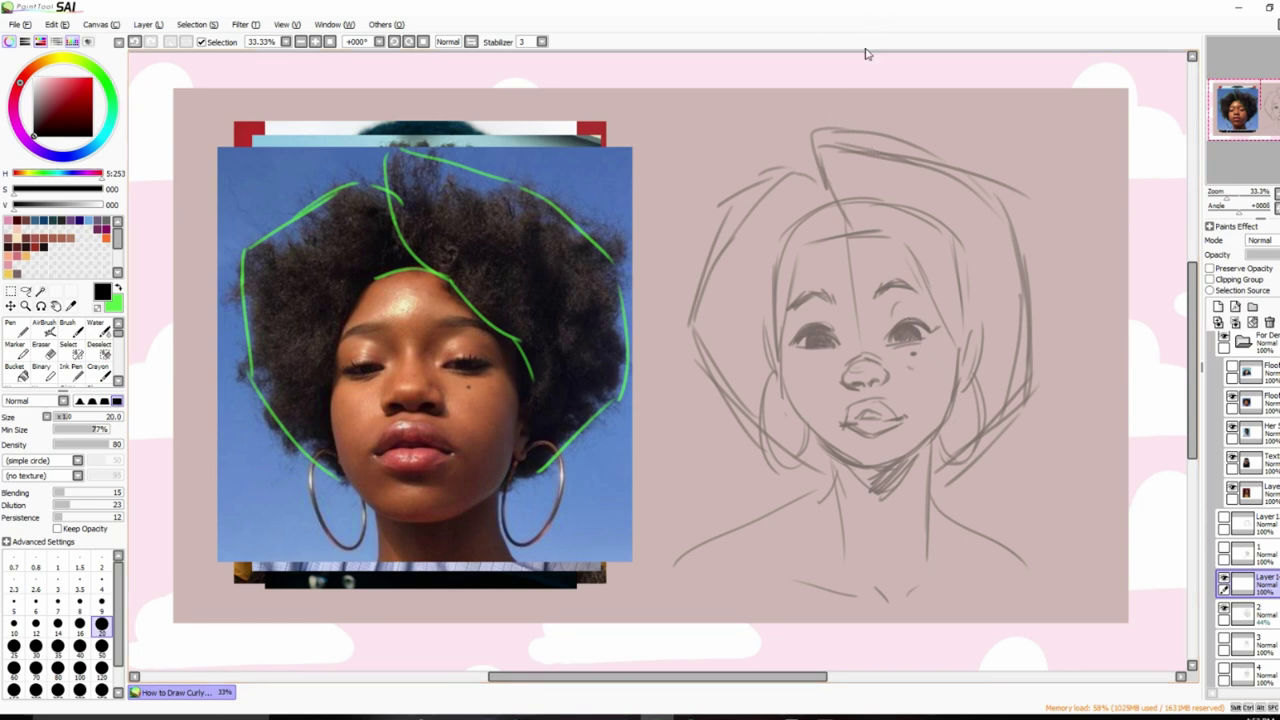
# On a new layer above layer 2 faded to 44% opacity, trace the afro's crown, left edge and upper right edge with curly strokes.
pyautogui.moveTo(822, 180)
pyautogui.mouseDown()
pyautogui.moveTo(825, 133)
pyautogui.moveTo(907, 179)
pyautogui.moveTo(905, 157)
pyautogui.moveTo(950, 162)
pyautogui.mouseUp()
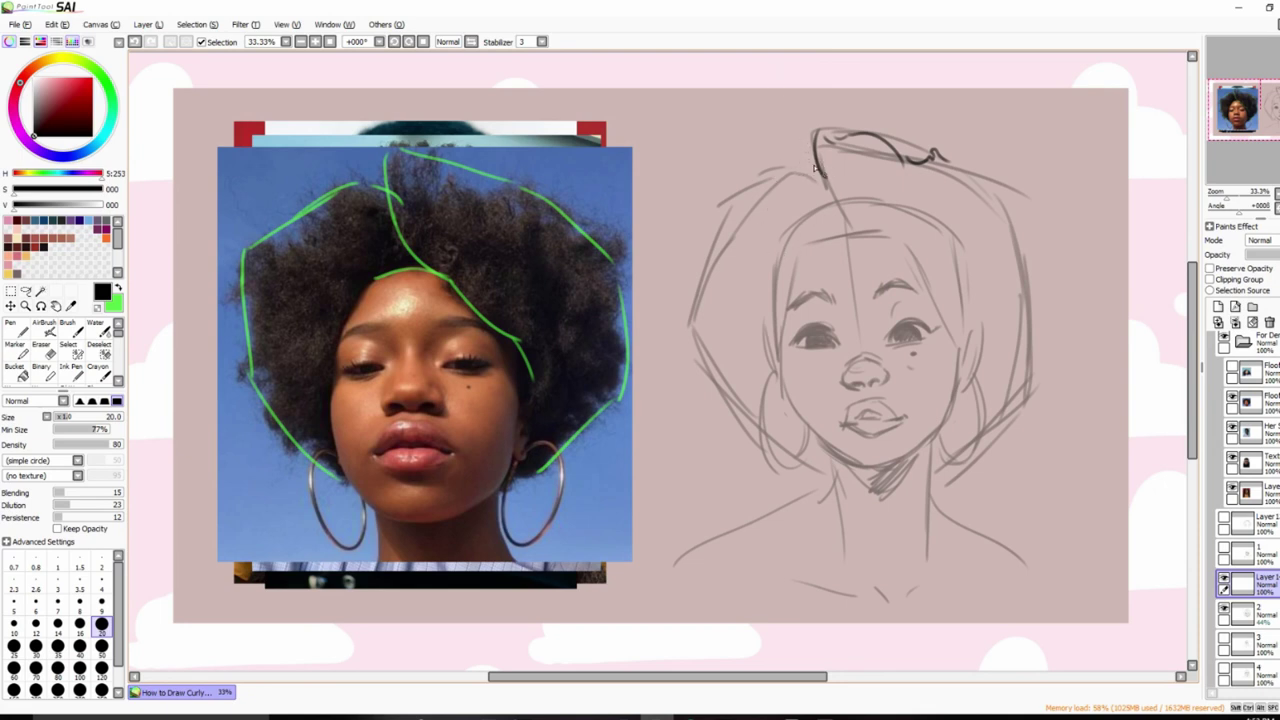
pyautogui.moveTo(815, 170)
pyautogui.mouseDown()
pyautogui.moveTo(765, 158)
pyautogui.moveTo(745, 208)
pyautogui.moveTo(703, 230)
pyautogui.moveTo(712, 258)
pyautogui.mouseUp()
pyautogui.hotkey('ctrl', 'z')
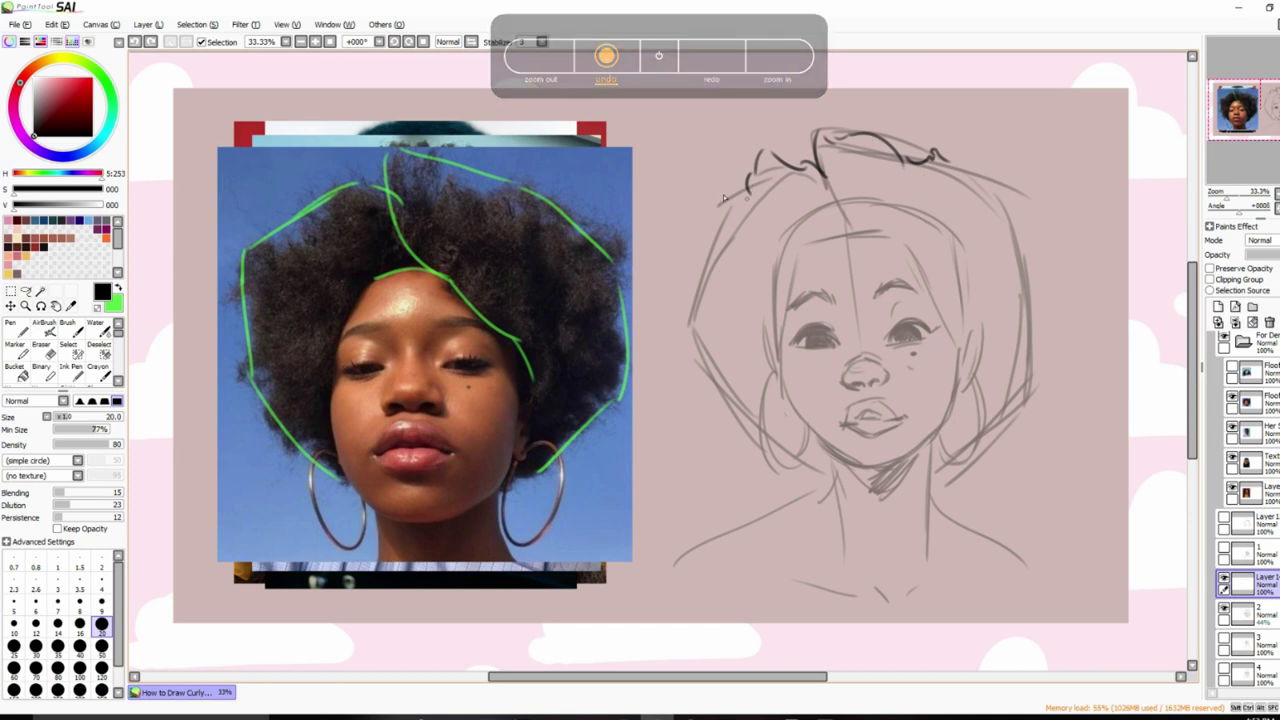
pyautogui.moveTo(750, 180)
pyautogui.mouseDown()
pyautogui.moveTo(683, 267)
pyautogui.moveTo(696, 309)
pyautogui.moveTo(686, 322)
pyautogui.moveTo(771, 445)
pyautogui.moveTo(827, 472)
pyautogui.mouseUp()
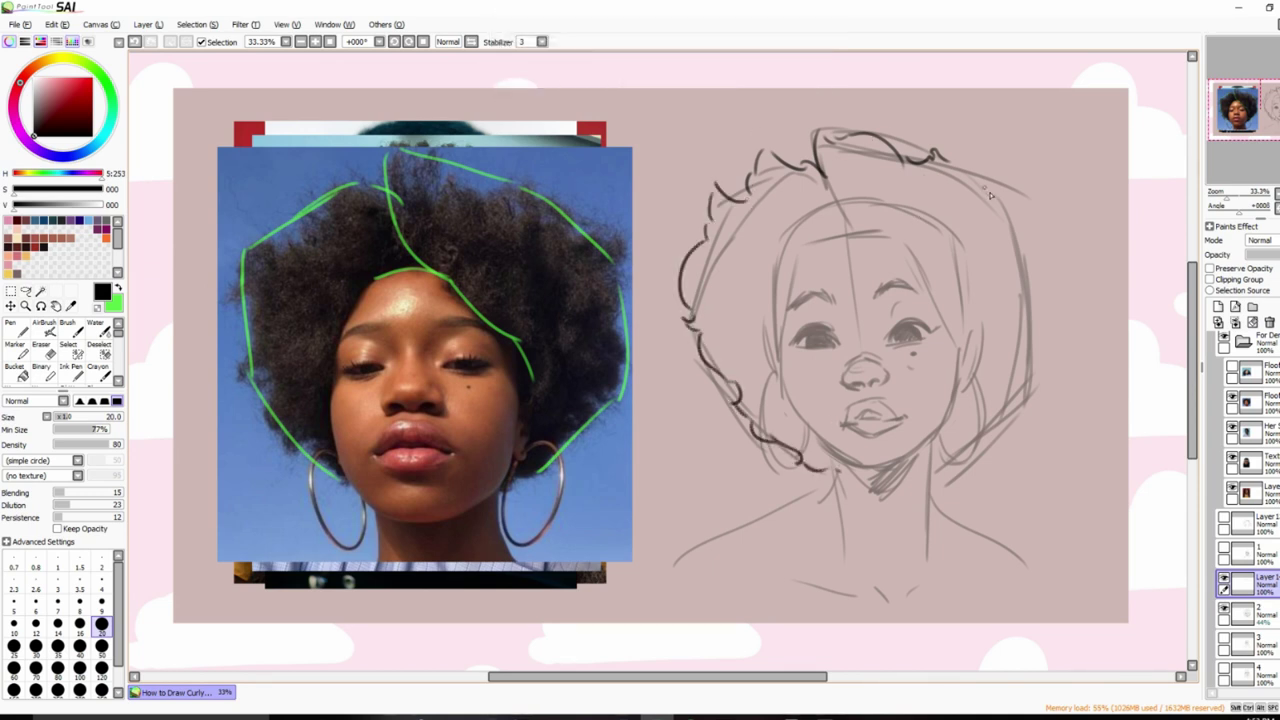
pyautogui.moveTo(957, 163)
pyautogui.mouseDown()
pyautogui.moveTo(966, 150)
pyautogui.moveTo(1021, 263)
pyautogui.mouseUp()
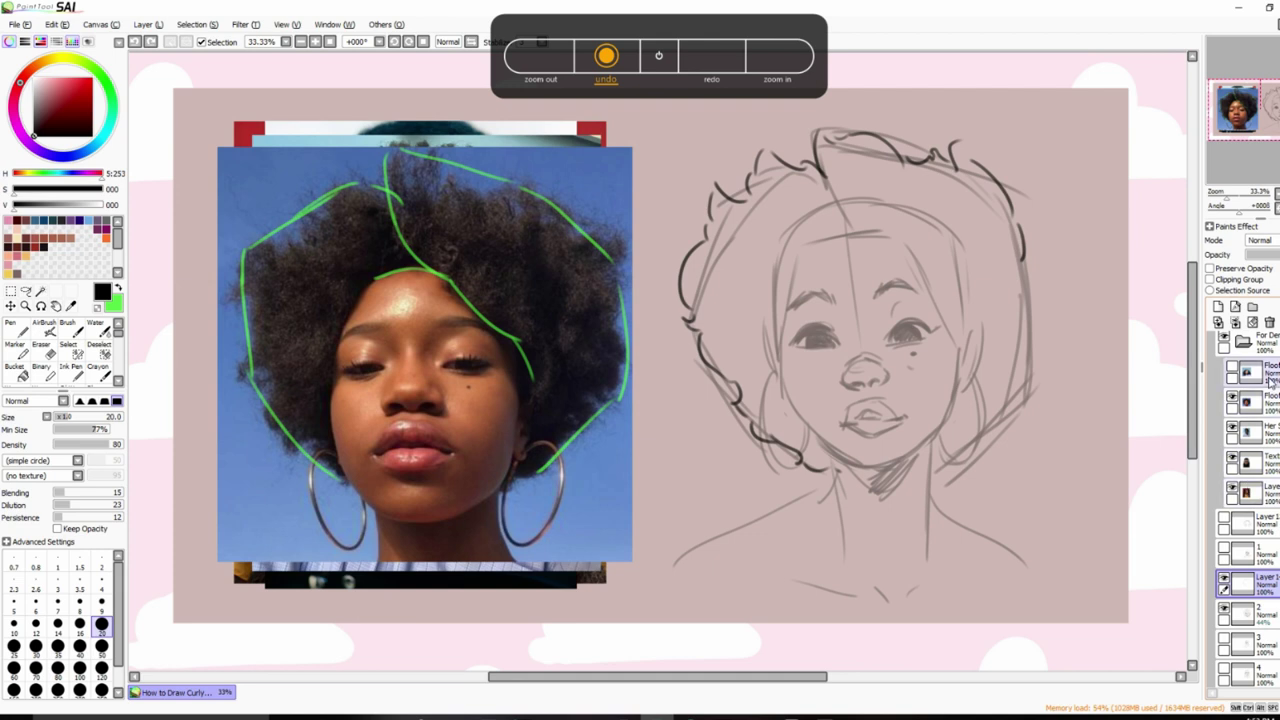
# On the guide layer, draw green arrows and lines over the afro reference showing the hair radiating outward from the face.
pyautogui.moveTo(1270, 380); pyautogui.dragTo(1265, 376)
pyautogui.keyDown('alt'); pyautogui.click(600, 404); pyautogui.keyUp('alt')
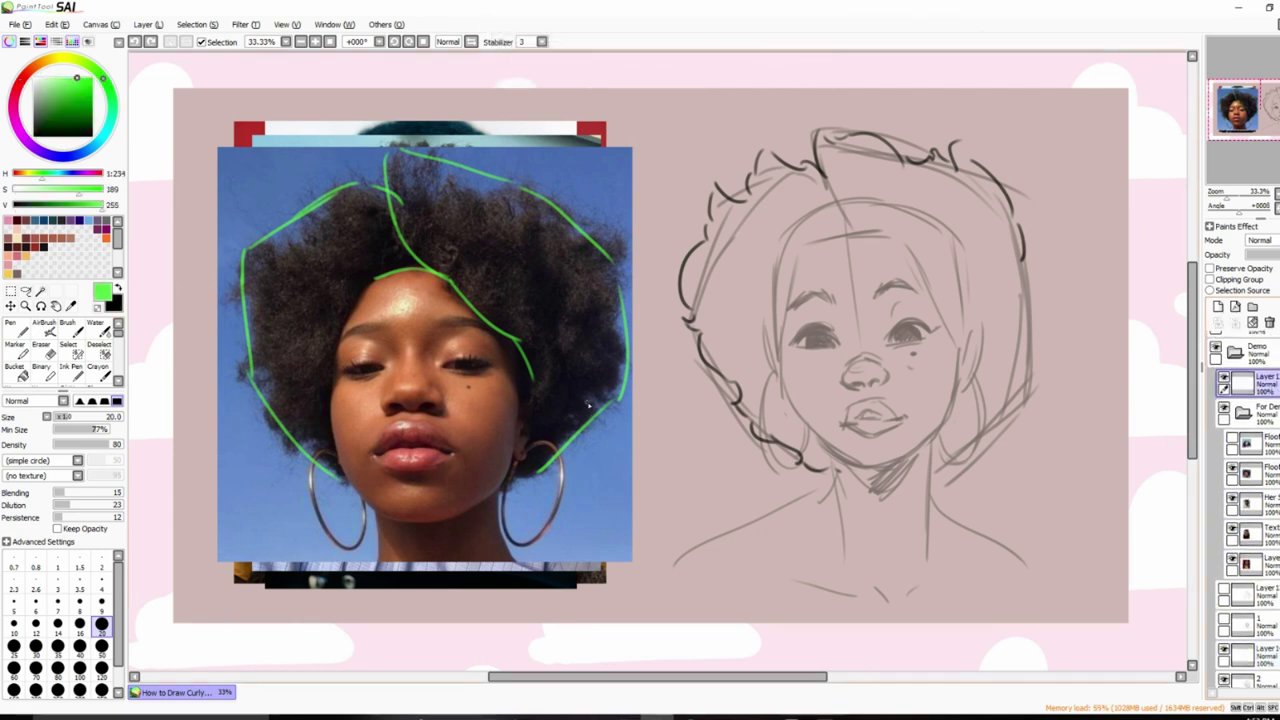
pyautogui.moveTo(565, 348)
pyautogui.mouseDown()
pyautogui.moveTo(522, 228)
pyautogui.moveTo(550, 252)
pyautogui.mouseUp()
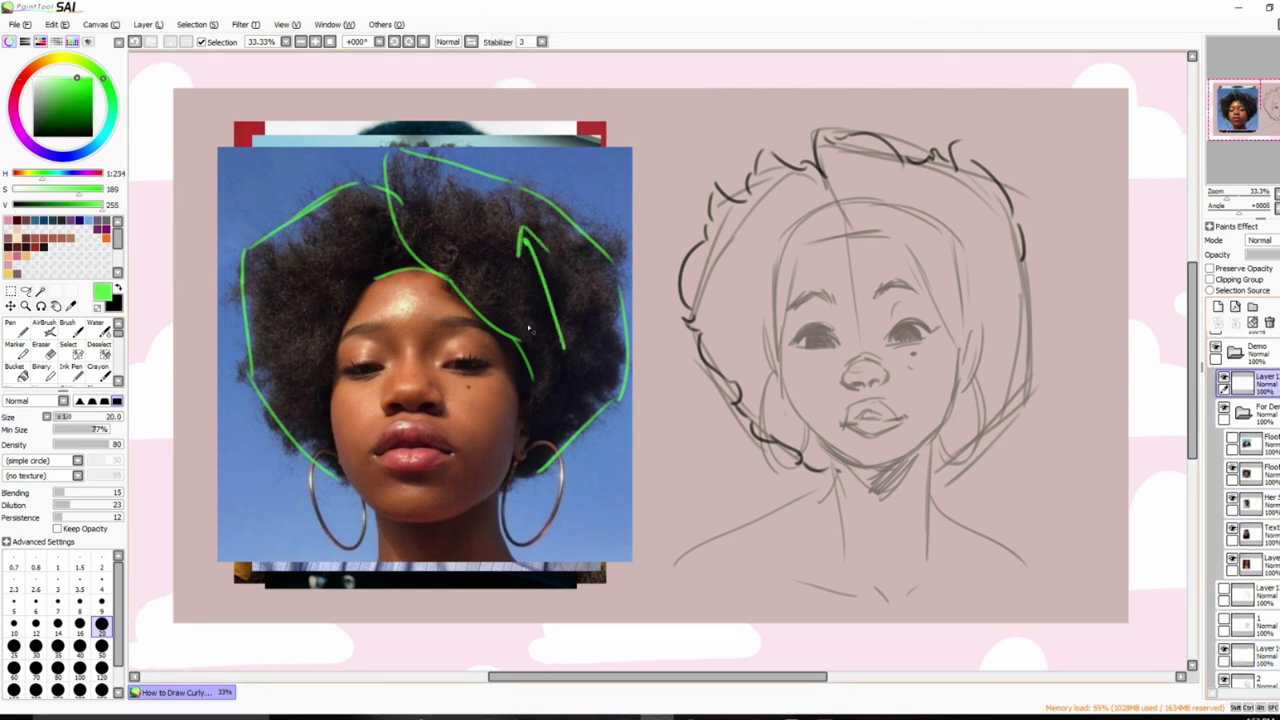
pyautogui.moveTo(530, 330); pyautogui.dragTo(460, 224)
pyautogui.moveTo(360, 287); pyautogui.dragTo(276, 372)
pyautogui.moveTo(264, 364); pyautogui.dragTo(292, 348)
pyautogui.moveTo(270, 238); pyautogui.dragTo(362, 256)
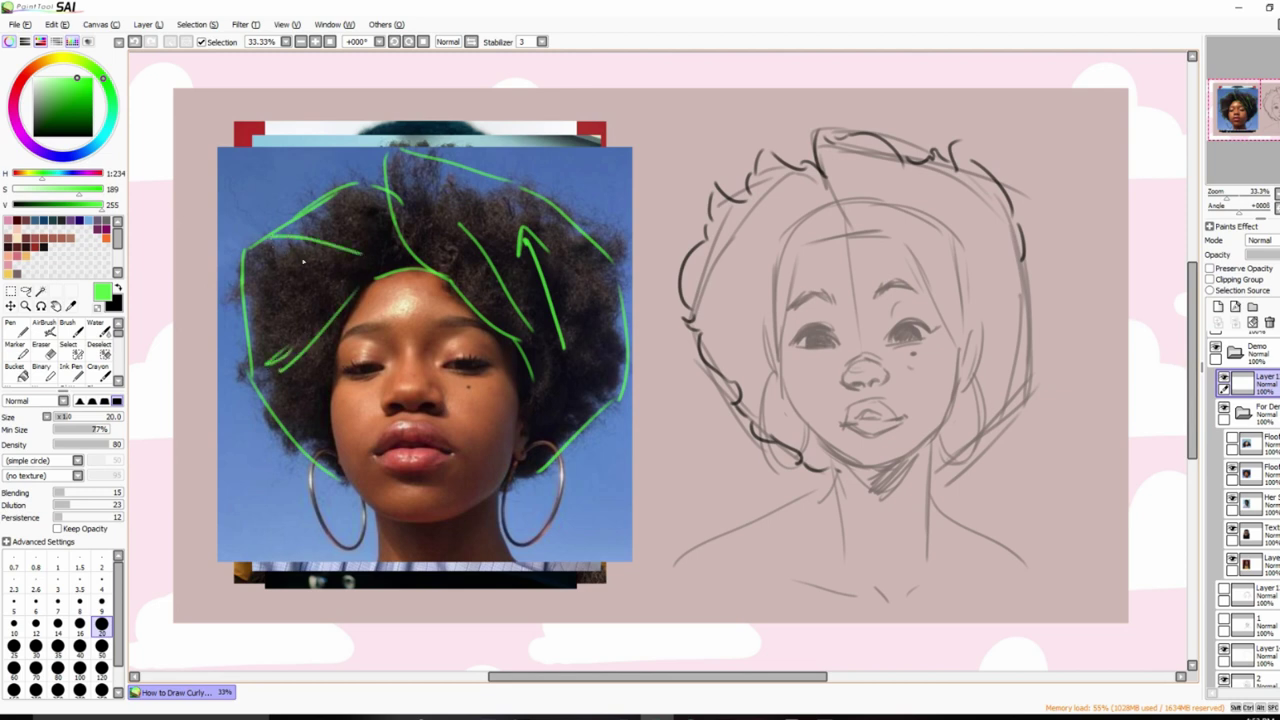
pyautogui.moveTo(548, 384); pyautogui.dragTo(601, 406)
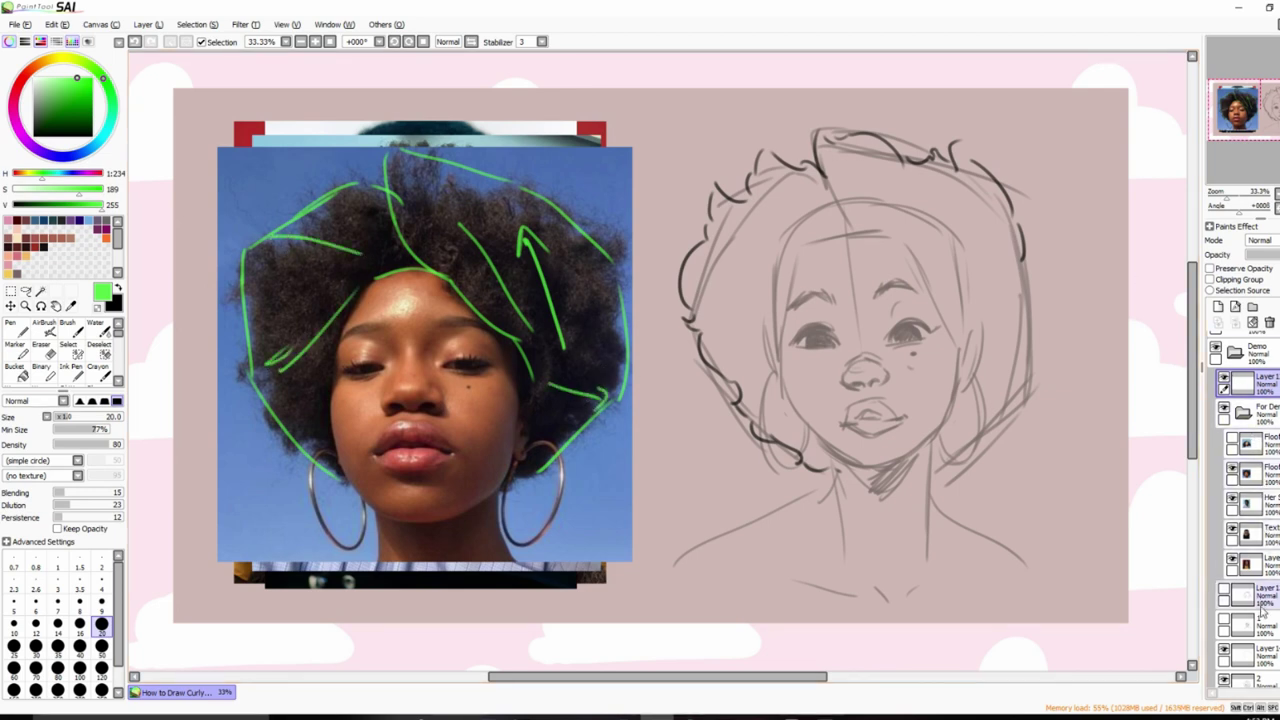
# Return to the curl layer and draw black curls from the parting along the hairline and over the forehead.
pyautogui.click(1258, 655)
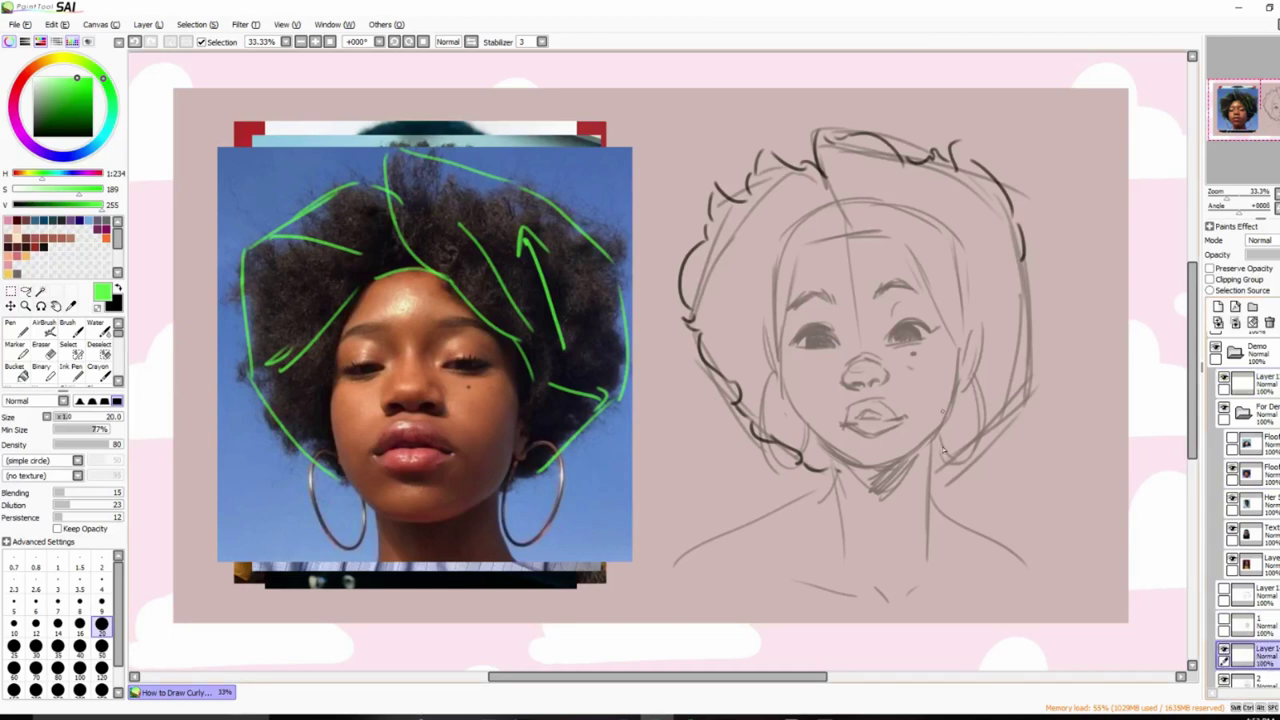
pyautogui.press('x')
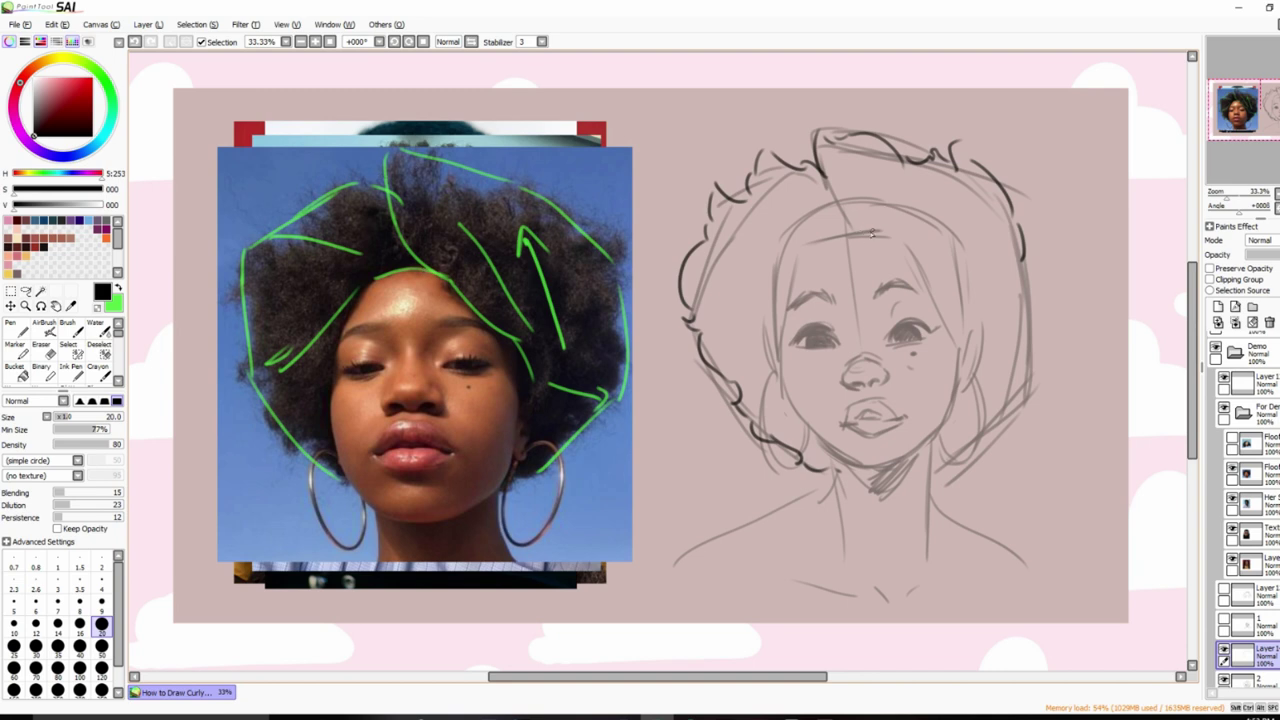
pyautogui.moveTo(872, 233)
pyautogui.mouseDown()
pyautogui.moveTo(814, 180)
pyautogui.moveTo(820, 208)
pyautogui.mouseUp()
pyautogui.moveTo(910, 230)
pyautogui.mouseDown()
pyautogui.moveTo(940, 272)
pyautogui.moveTo(962, 266)
pyautogui.mouseUp()
pyautogui.moveTo(910, 209)
pyautogui.mouseDown()
pyautogui.moveTo(876, 197)
pyautogui.moveTo(890, 228)
pyautogui.mouseUp()
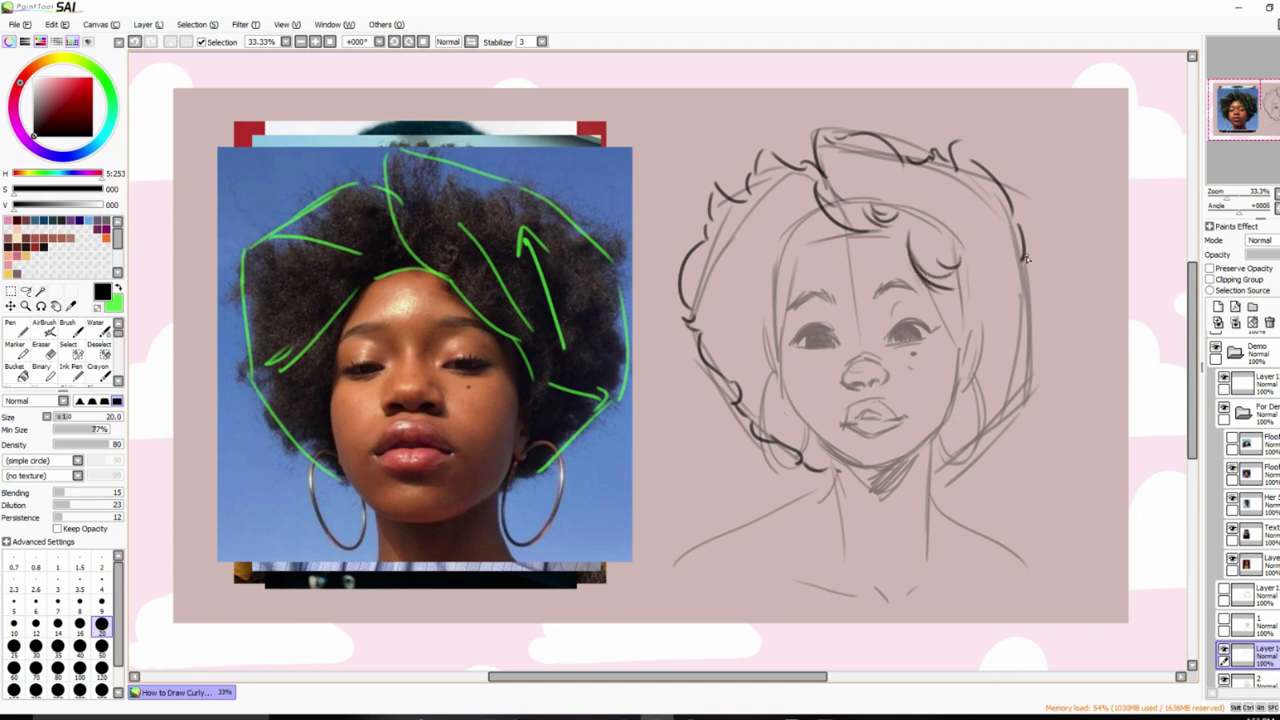
# Trace the afro's right edge down to the jaw with curly strokes and draw curls along the left hairline beside the forehead.
pyautogui.moveTo(1024, 254)
pyautogui.mouseDown()
pyautogui.moveTo(1037, 387)
pyautogui.moveTo(928, 466)
pyautogui.mouseUp()
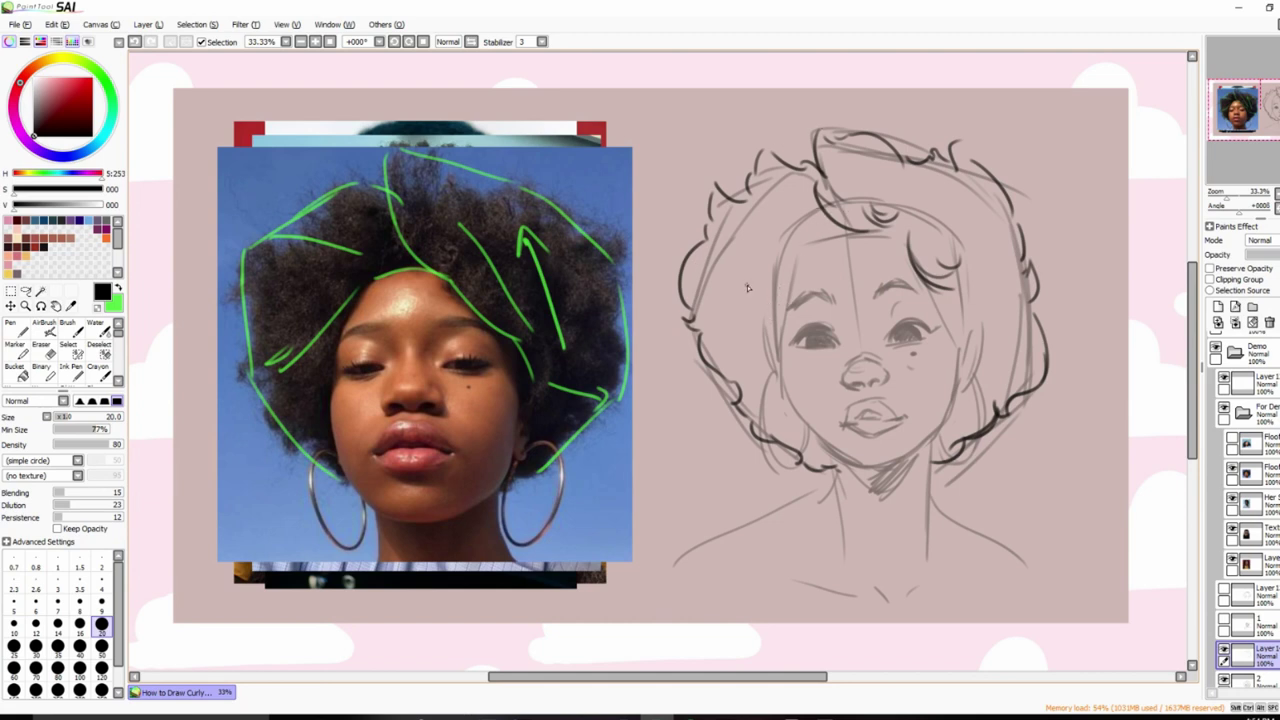
pyautogui.moveTo(796, 262); pyautogui.dragTo(772, 345)
pyautogui.moveTo(766, 300); pyautogui.dragTo(732, 336)
pyautogui.moveTo(776, 246); pyautogui.dragTo(756, 316)
pyautogui.moveTo(798, 224); pyautogui.dragTo(786, 236)
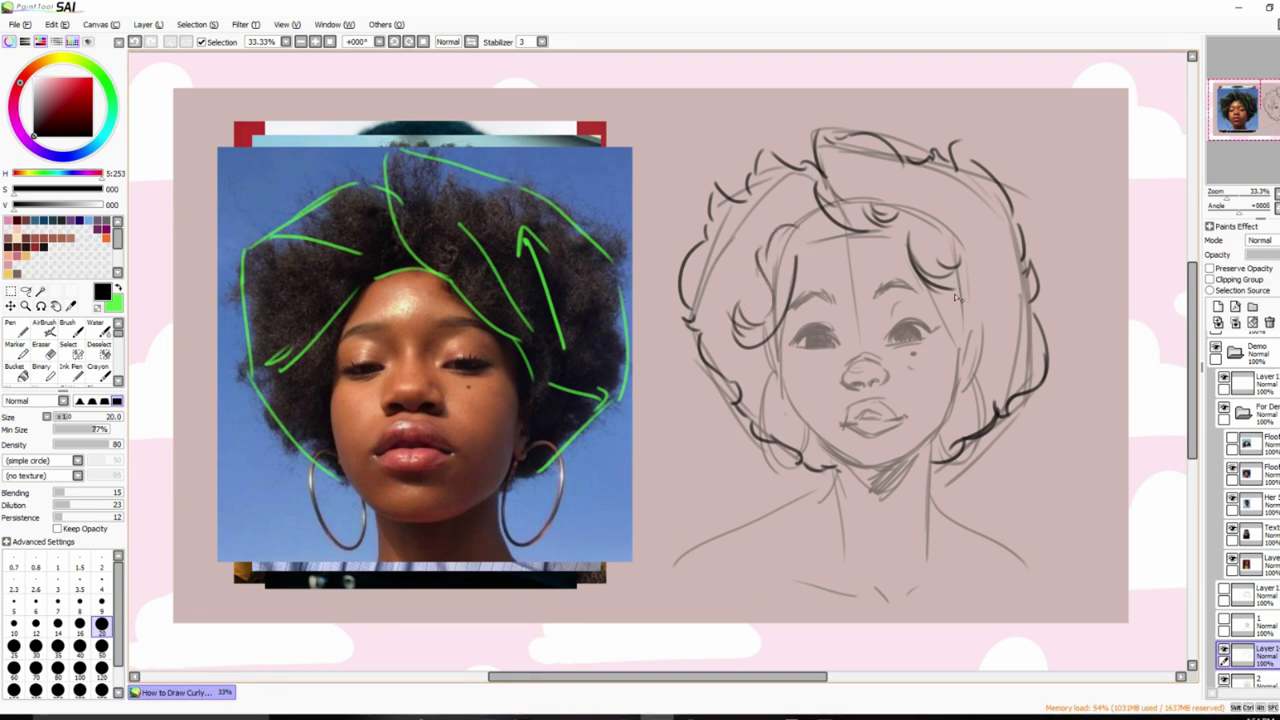
# Add curls inside the afro beside the right temple, above the forehead, at the upper left and along the left cheek.
pyautogui.moveTo(956, 297)
pyautogui.mouseDown()
pyautogui.moveTo(1014, 344)
pyautogui.moveTo(1016, 316)
pyautogui.mouseUp()
pyautogui.moveTo(962, 234)
pyautogui.mouseDown()
pyautogui.moveTo(929, 234)
pyautogui.moveTo(934, 184)
pyautogui.moveTo(896, 194)
pyautogui.mouseUp()
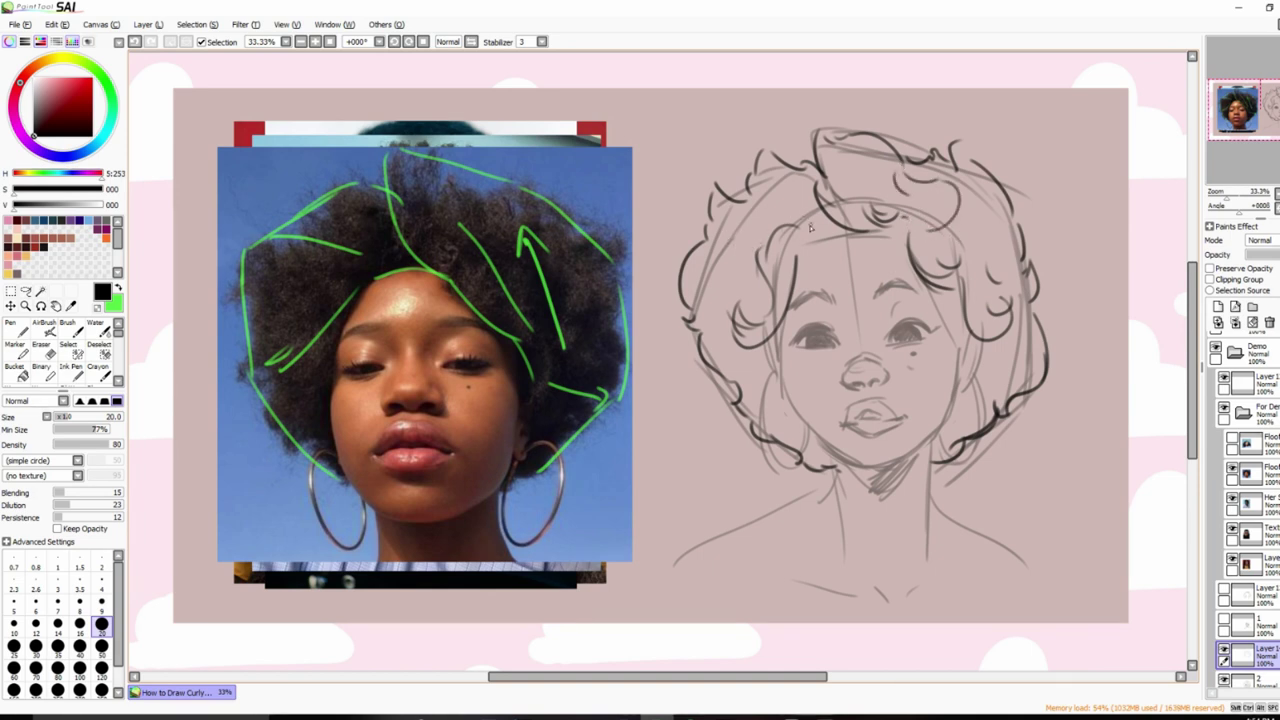
pyautogui.moveTo(808, 176)
pyautogui.mouseDown()
pyautogui.moveTo(757, 223)
pyautogui.moveTo(731, 203)
pyautogui.moveTo(758, 234)
pyautogui.mouseUp()
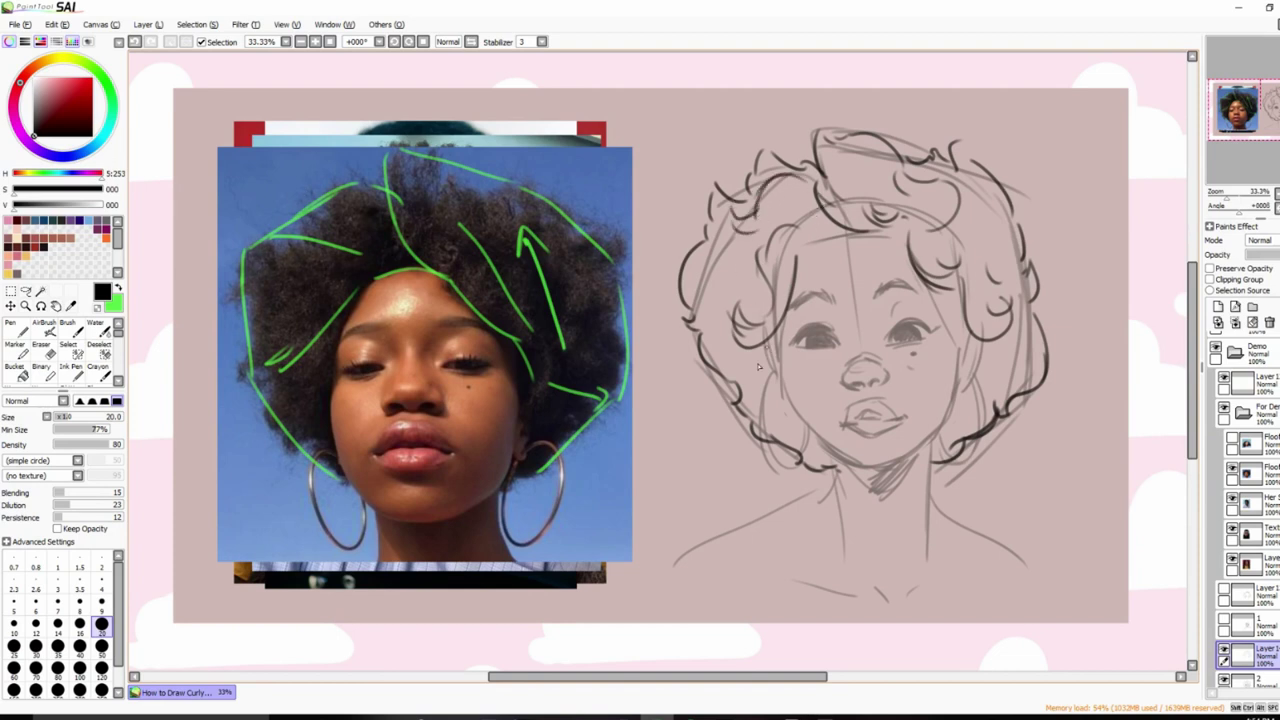
pyautogui.moveTo(759, 367); pyautogui.dragTo(746, 342)
pyautogui.moveTo(802, 420); pyautogui.dragTo(788, 430)
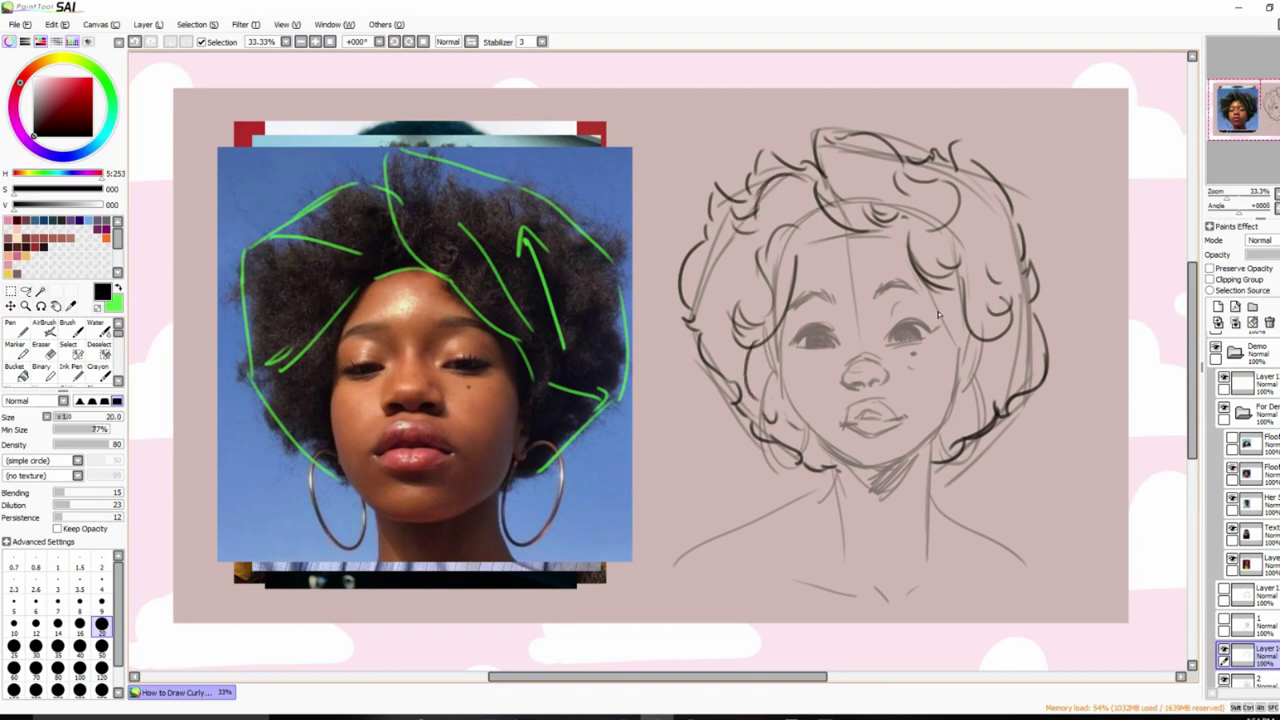
# Restore layer 2 to 100% opacity and erase the afro's blocked-in outline with a size 160 eraser.
pyautogui.click(1262, 678)
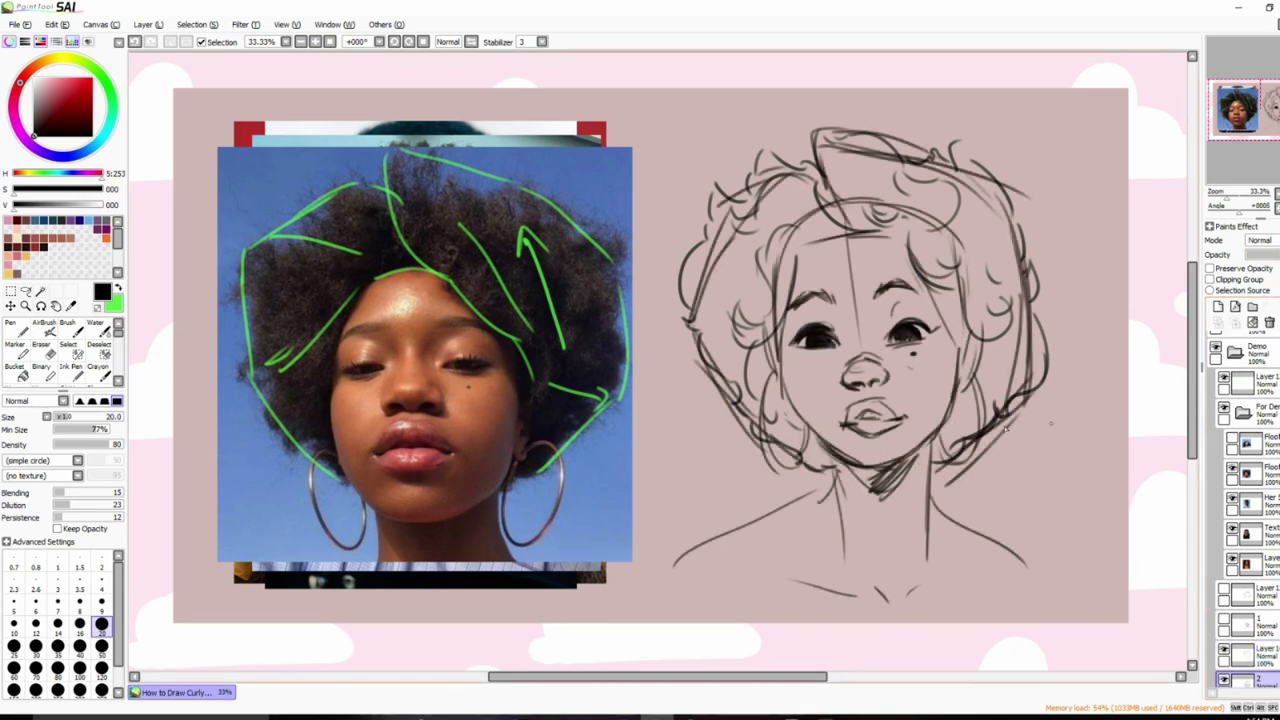
pyautogui.press('e')
pyautogui.press(']')
pyautogui.press(']')
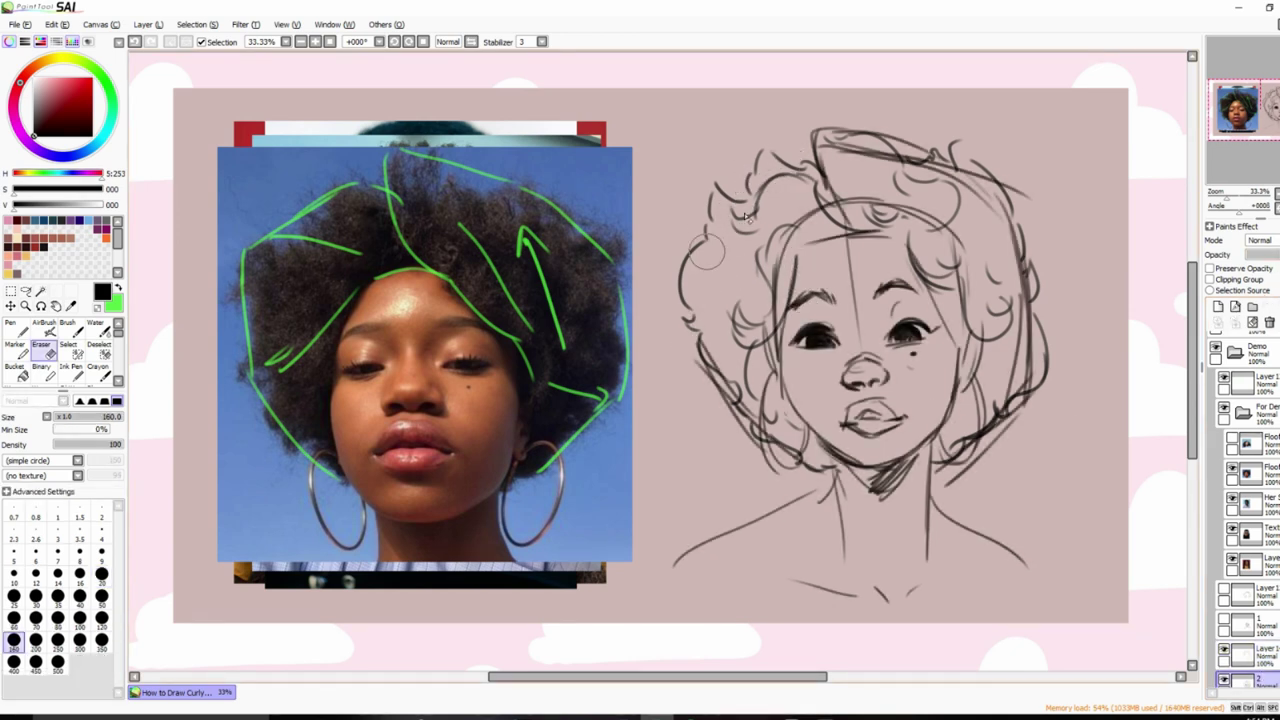
pyautogui.moveTo(746, 215)
pyautogui.mouseDown()
pyautogui.moveTo(883, 147)
pyautogui.moveTo(934, 145)
pyautogui.moveTo(977, 185)
pyautogui.moveTo(1026, 310)
pyautogui.moveTo(995, 450)
pyautogui.mouseUp()
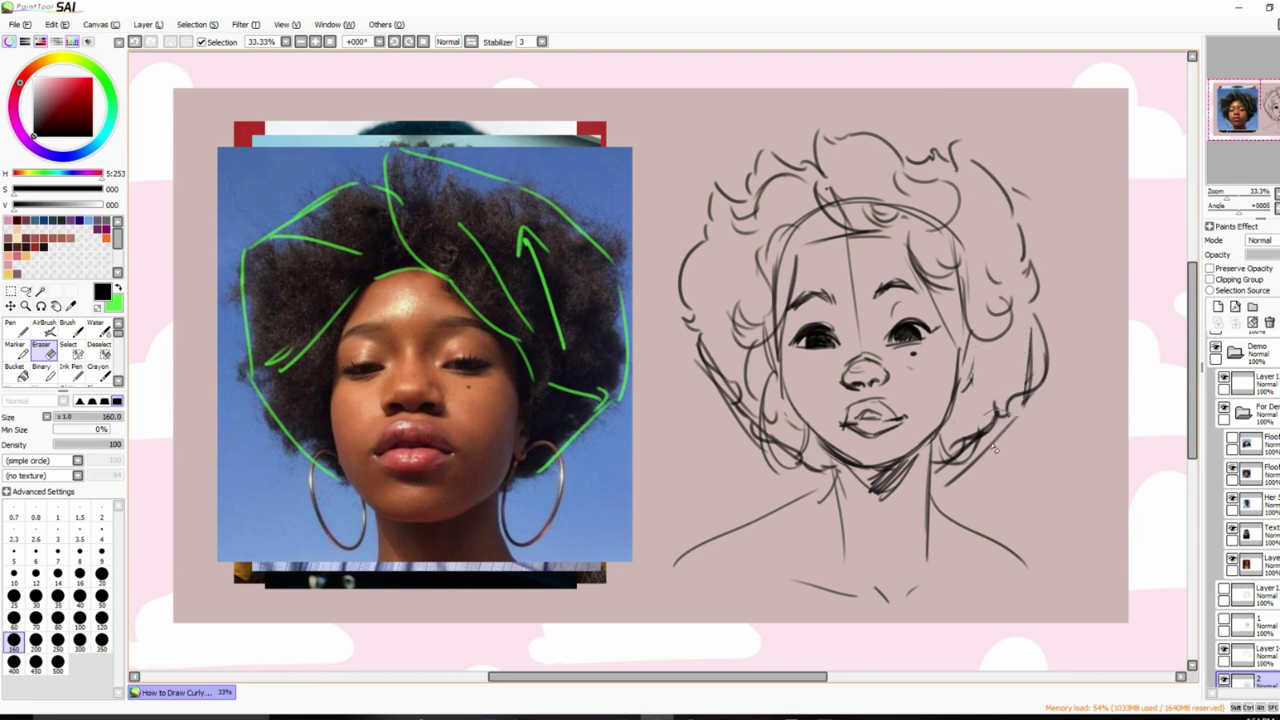
pyautogui.moveTo(691, 315)
pyautogui.mouseDown()
pyautogui.moveTo(723, 405)
pyautogui.moveTo(734, 406)
pyautogui.moveTo(736, 335)
pyautogui.moveTo(740, 435)
pyautogui.moveTo(790, 495)
pyautogui.mouseUp()
pyautogui.moveTo(1000, 385); pyautogui.dragTo(988, 408)
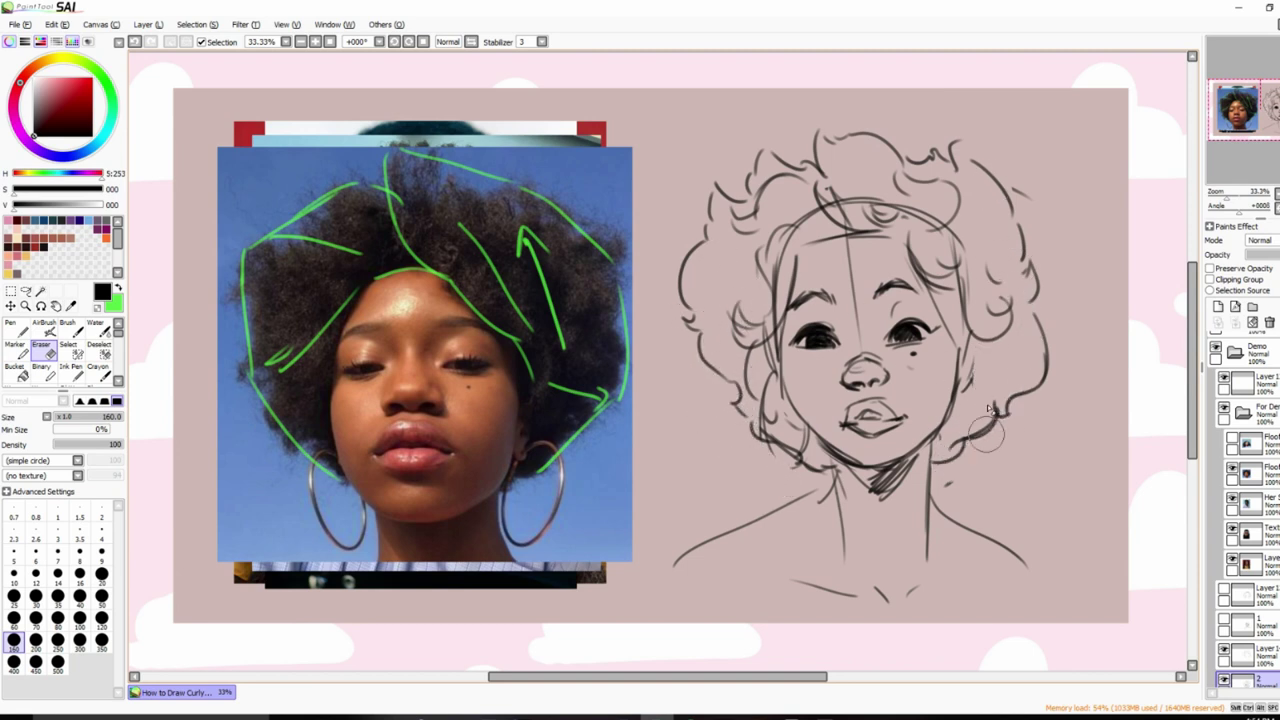
# Darken the hair beside the right side of the jaw with brush strokes and erase the skull construction lines along the hairline.
pyautogui.press('b')
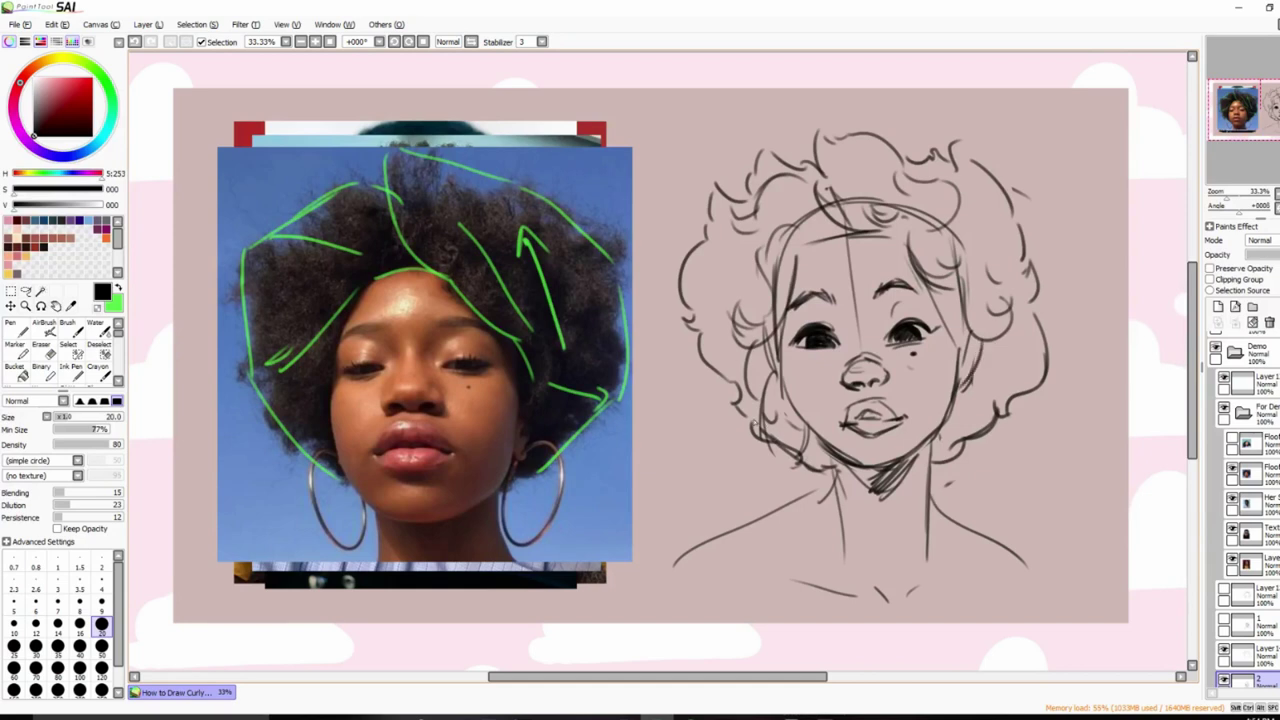
pyautogui.moveTo(978, 376)
pyautogui.mouseDown()
pyautogui.moveTo(954, 427)
pyautogui.moveTo(974, 447)
pyautogui.moveTo(981, 424)
pyautogui.moveTo(944, 446)
pyautogui.mouseUp()
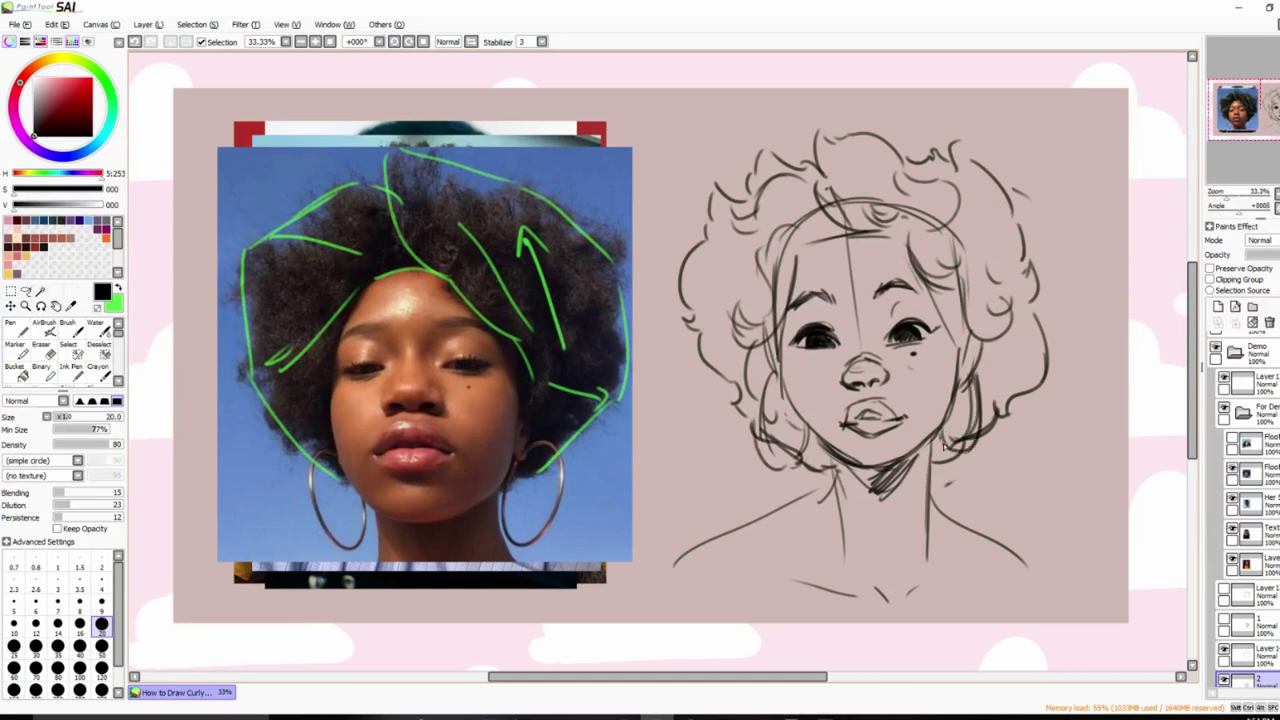
pyautogui.press('e')
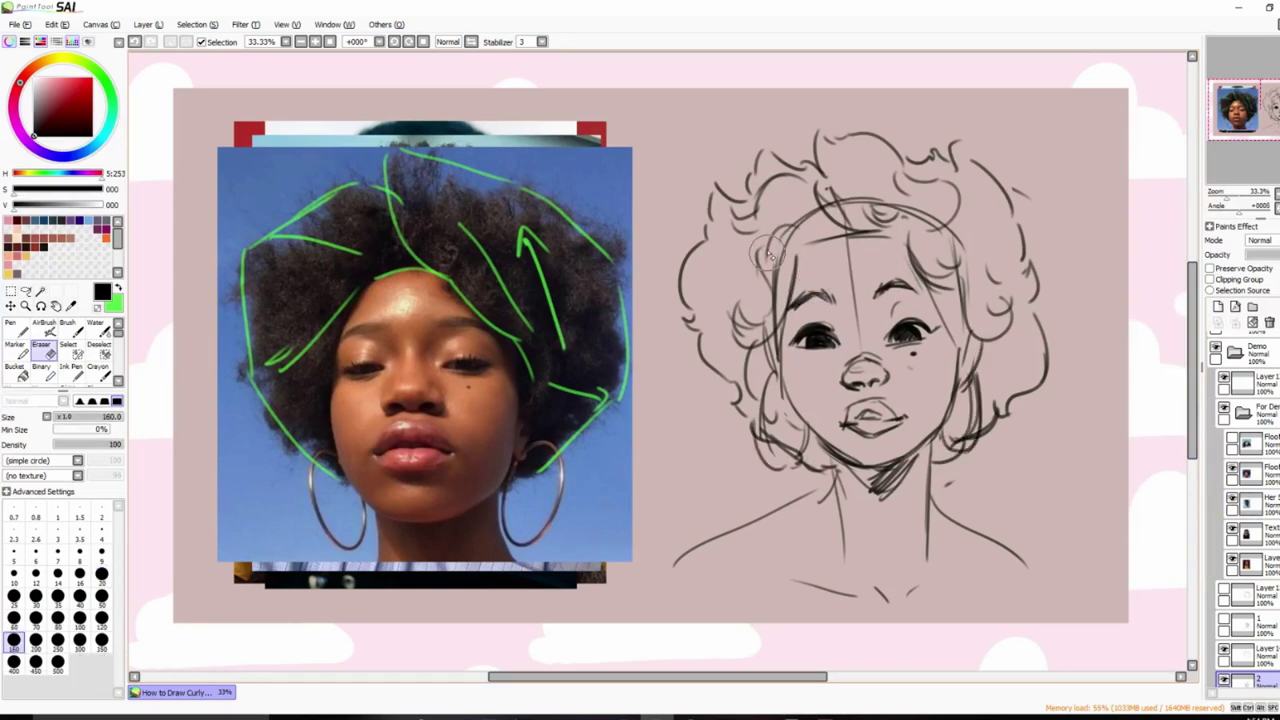
pyautogui.moveTo(786, 222)
pyautogui.mouseDown()
pyautogui.moveTo(926, 208)
pyautogui.moveTo(960, 295)
pyautogui.moveTo(955, 258)
pyautogui.mouseUp()
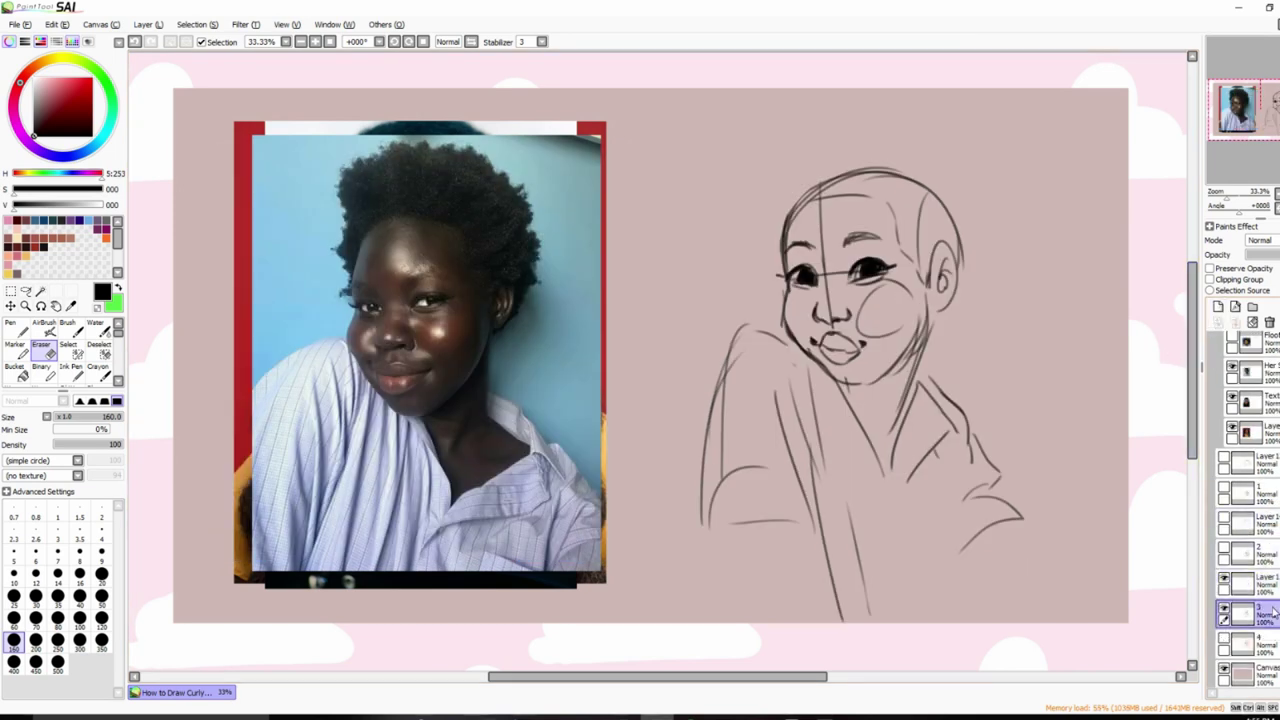
# Try small coil strokes beside the head on layer 3 and undo them.
pyautogui.click(1270, 610)
pyautogui.press('b')
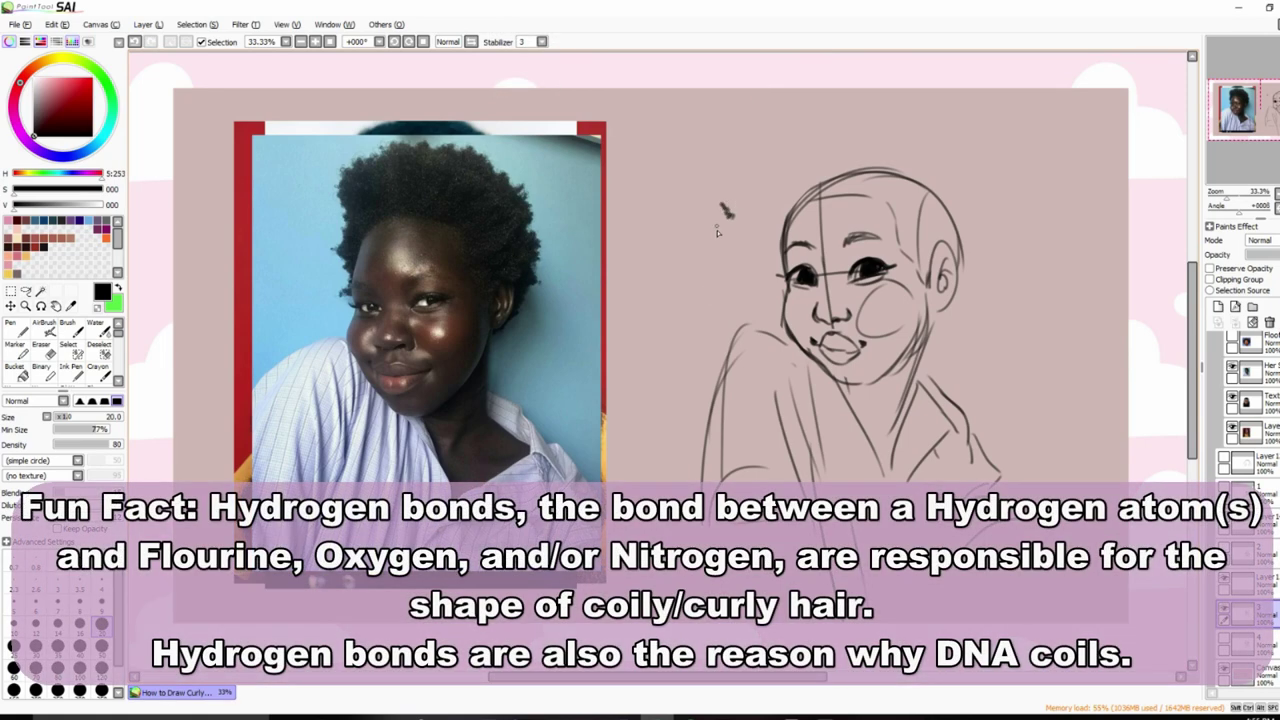
pyautogui.moveTo(716, 230); pyautogui.dragTo(716, 206)
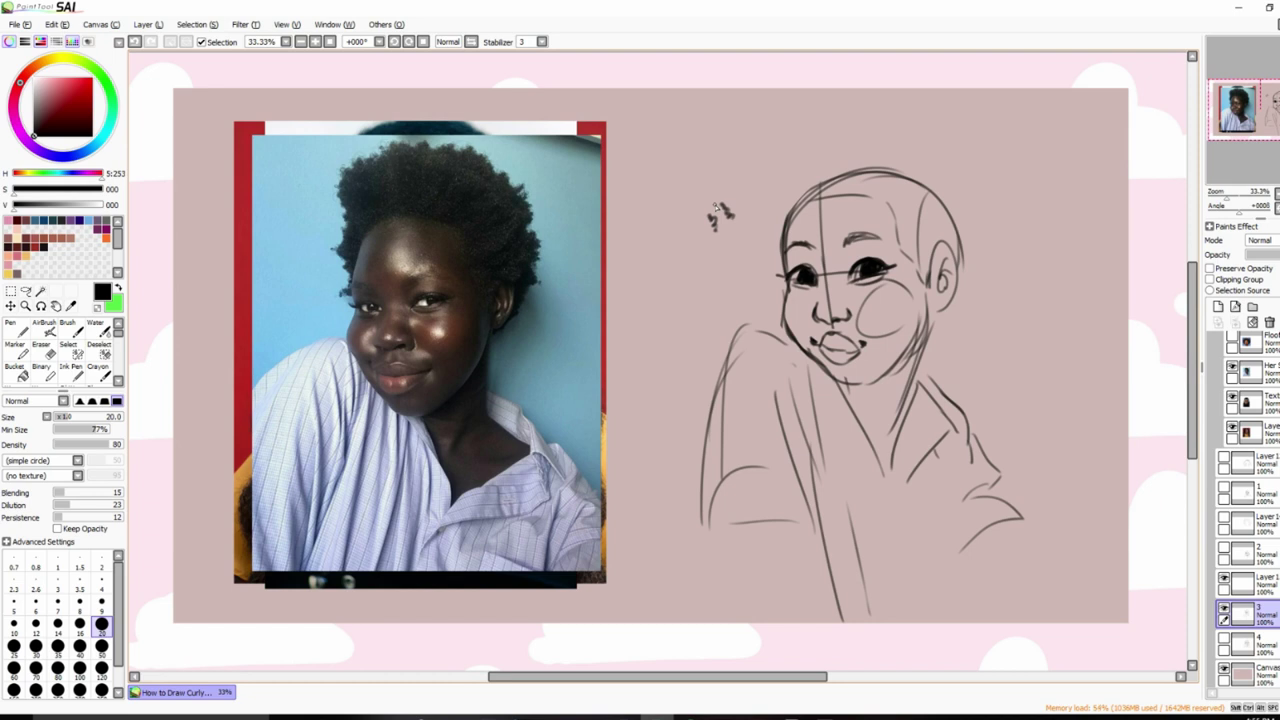
pyautogui.hotkey('ctrl', 'z')
pyautogui.click(1255, 582)
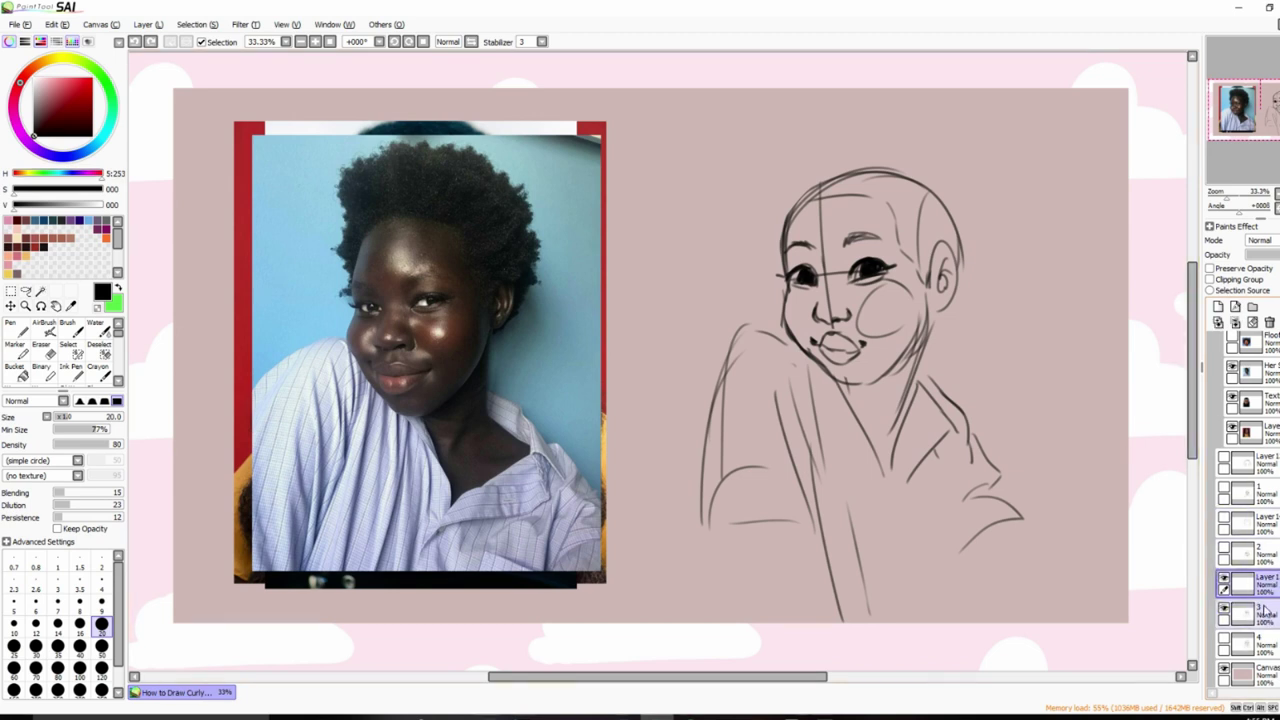
pyautogui.click(1264, 610)
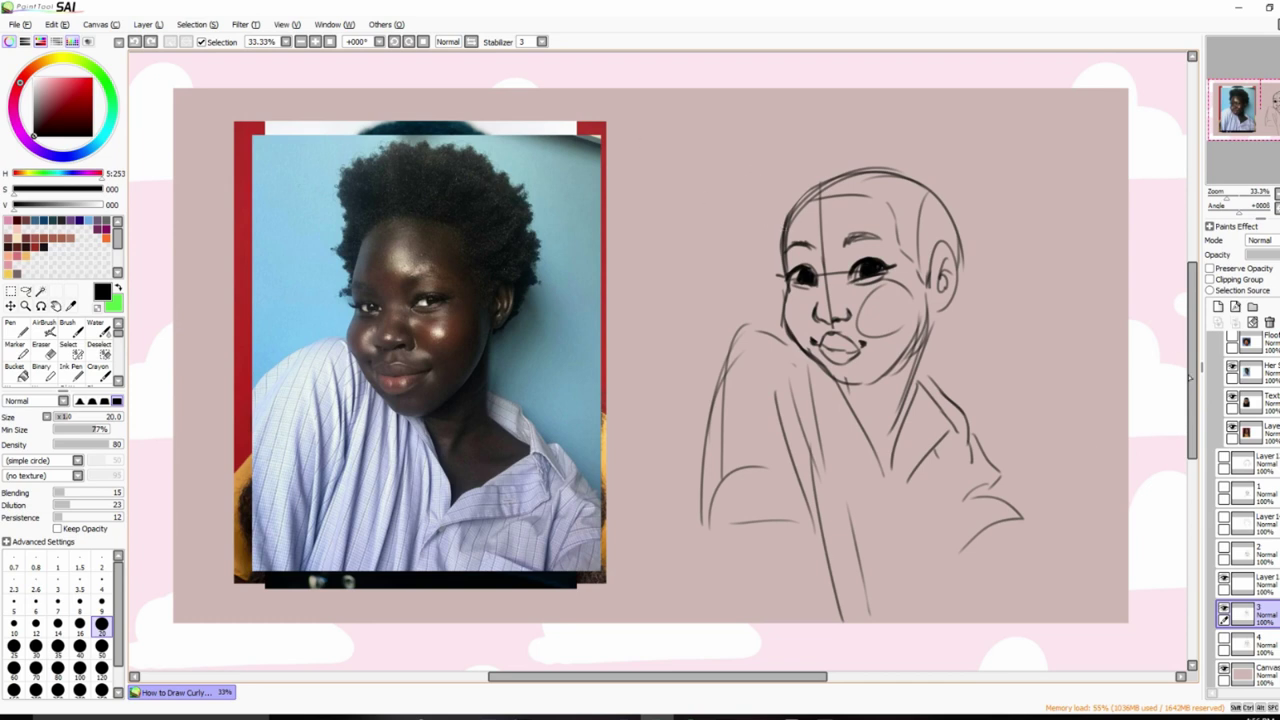
# On the guide layer, outline the short afro's outer shape and hairline in green over the reference photo.
pyautogui.scroll(3, 1245, 430)
pyautogui.click(1262, 360)
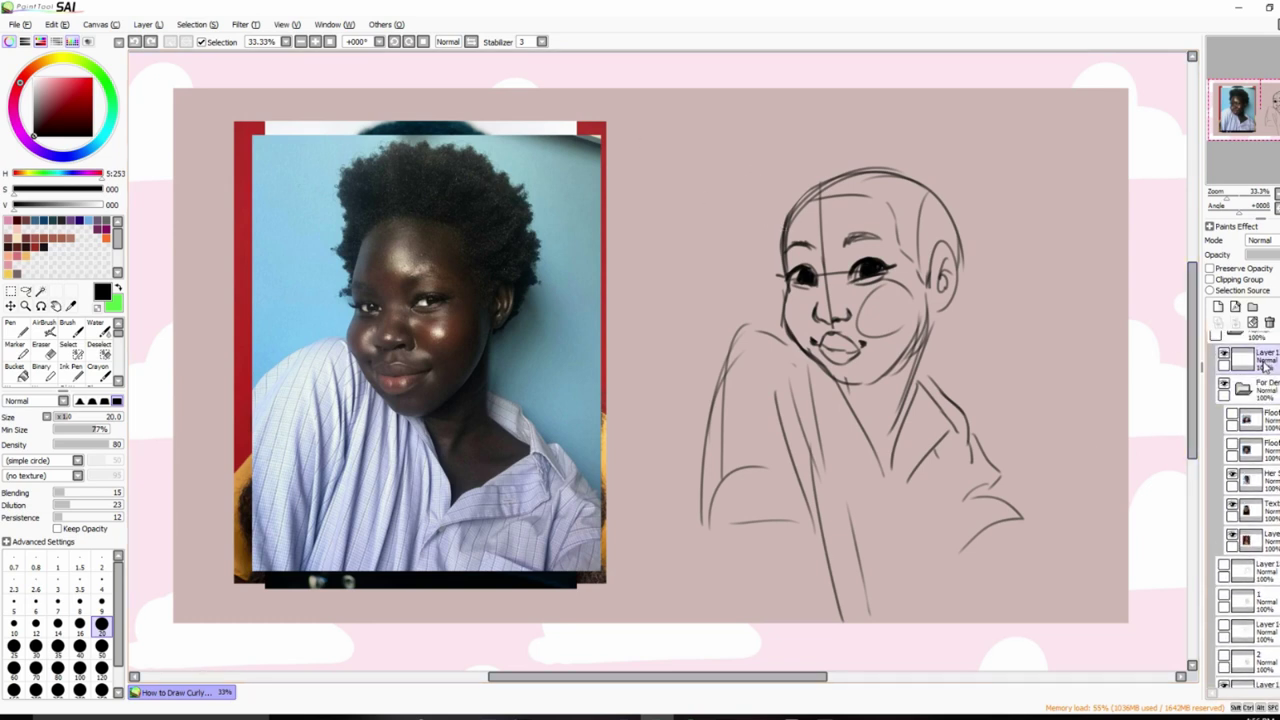
pyautogui.press('x')
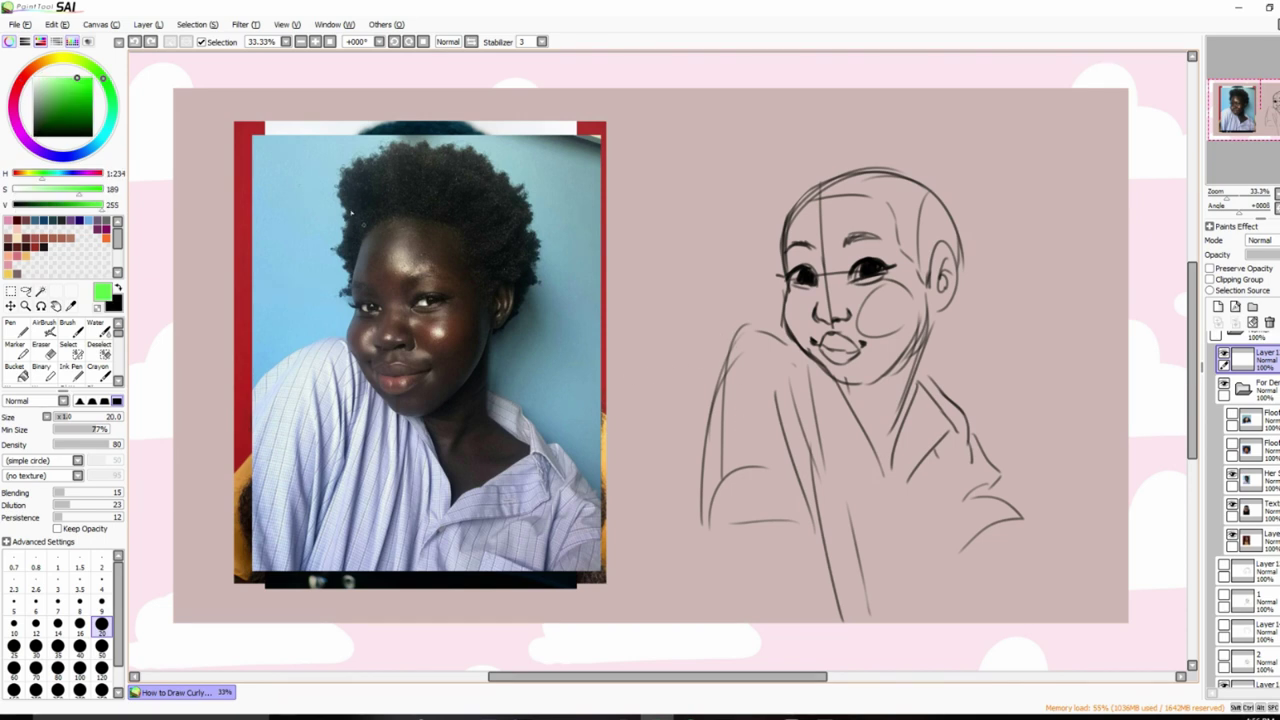
pyautogui.moveTo(345, 195)
pyautogui.mouseDown()
pyautogui.moveTo(413, 152)
pyautogui.moveTo(472, 148)
pyautogui.moveTo(543, 262)
pyautogui.moveTo(546, 246)
pyautogui.moveTo(515, 312)
pyautogui.mouseUp()
pyautogui.moveTo(338, 232); pyautogui.dragTo(347, 292)
pyautogui.moveTo(372, 220)
pyautogui.mouseDown()
pyautogui.moveTo(457, 228)
pyautogui.moveTo(482, 277)
pyautogui.moveTo(357, 264)
pyautogui.mouseUp()
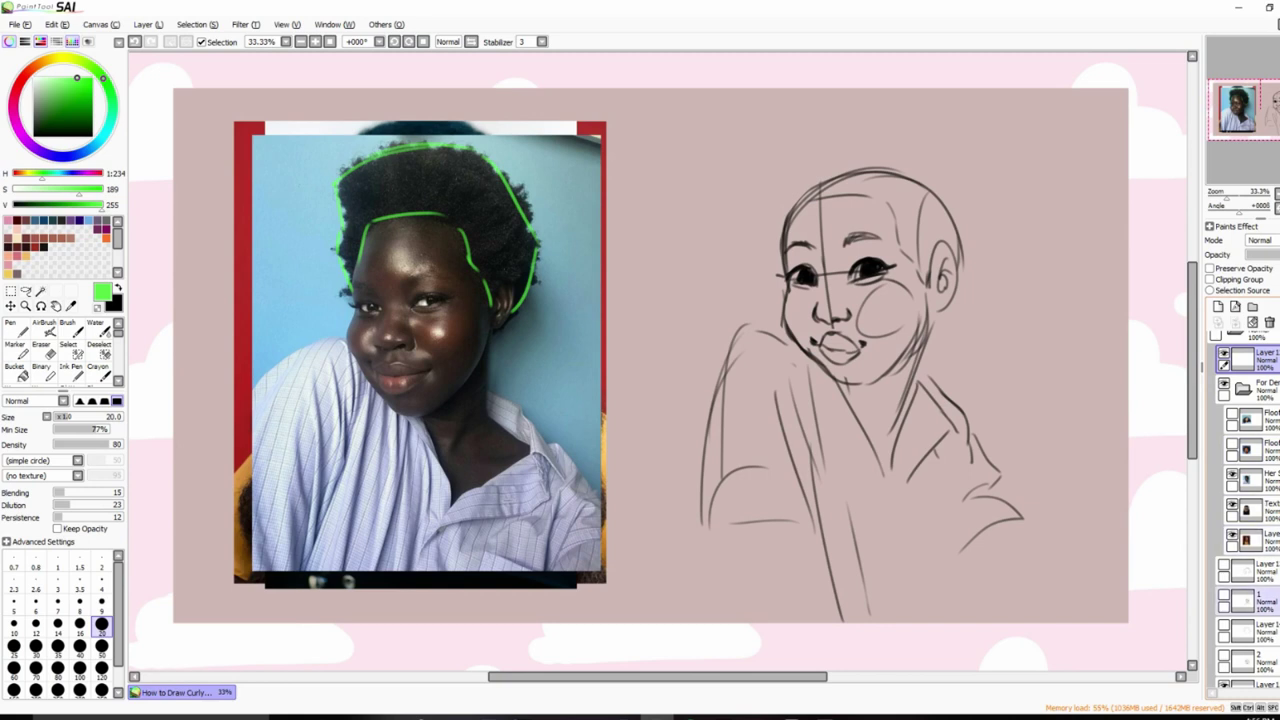
# On layer 3, block in the short afro in black with angular lines from the left temple over the crown to the ear.
pyautogui.scroll(-2, 1250, 620)
pyautogui.click(1262, 630)
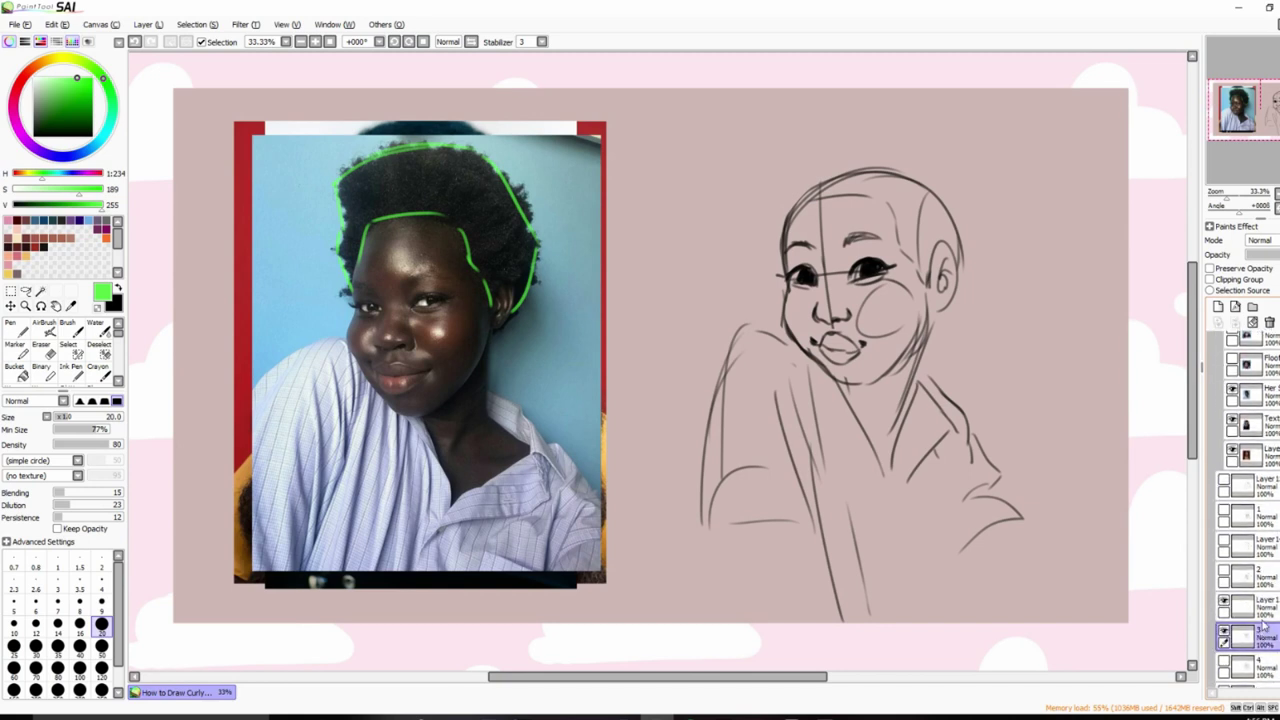
pyautogui.press('x')
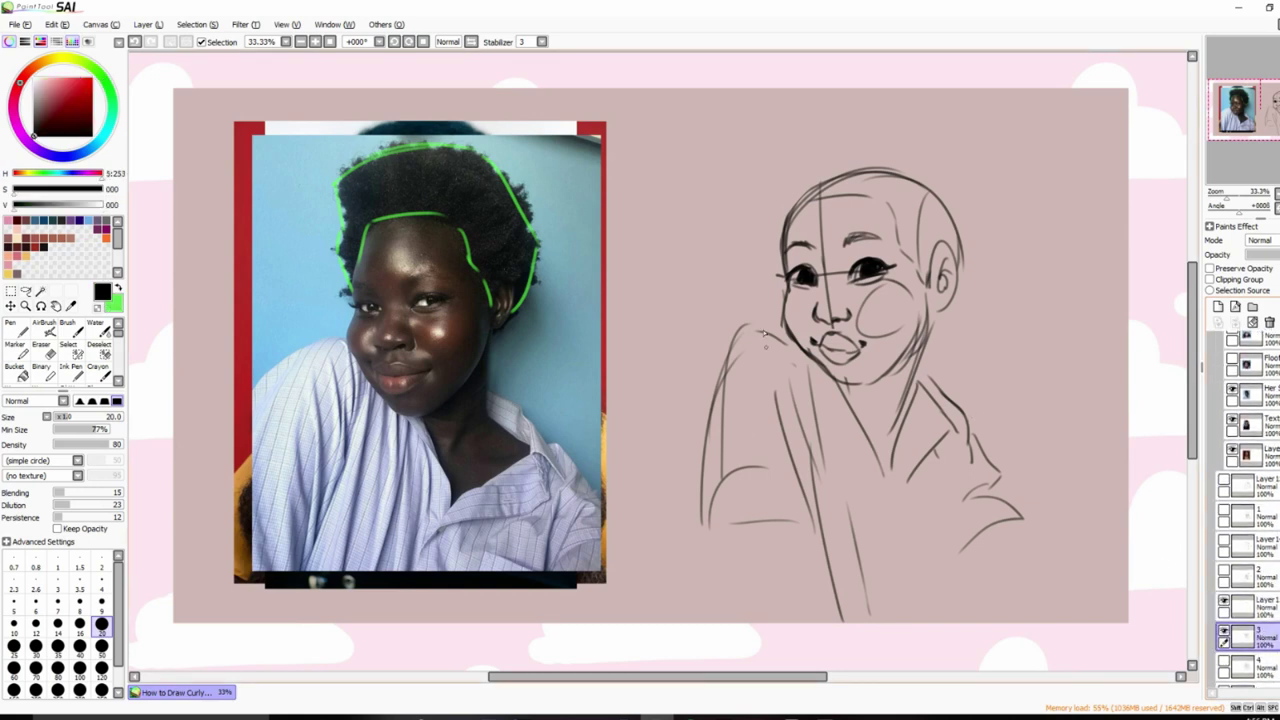
pyautogui.moveTo(779, 232)
pyautogui.mouseDown()
pyautogui.moveTo(762, 266)
pyautogui.moveTo(783, 300)
pyautogui.mouseUp()
pyautogui.moveTo(780, 222)
pyautogui.mouseDown()
pyautogui.moveTo(771, 147)
pyautogui.moveTo(912, 110)
pyautogui.mouseUp()
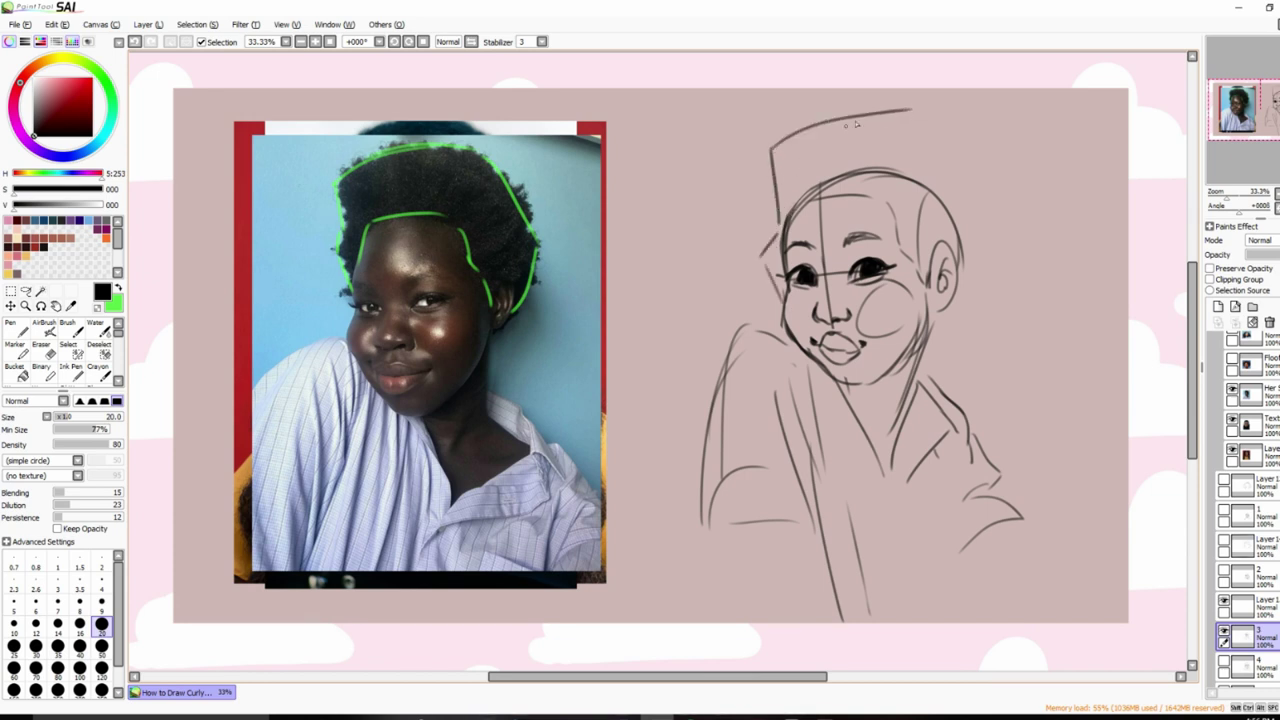
pyautogui.hotkey('ctrl', 'z')
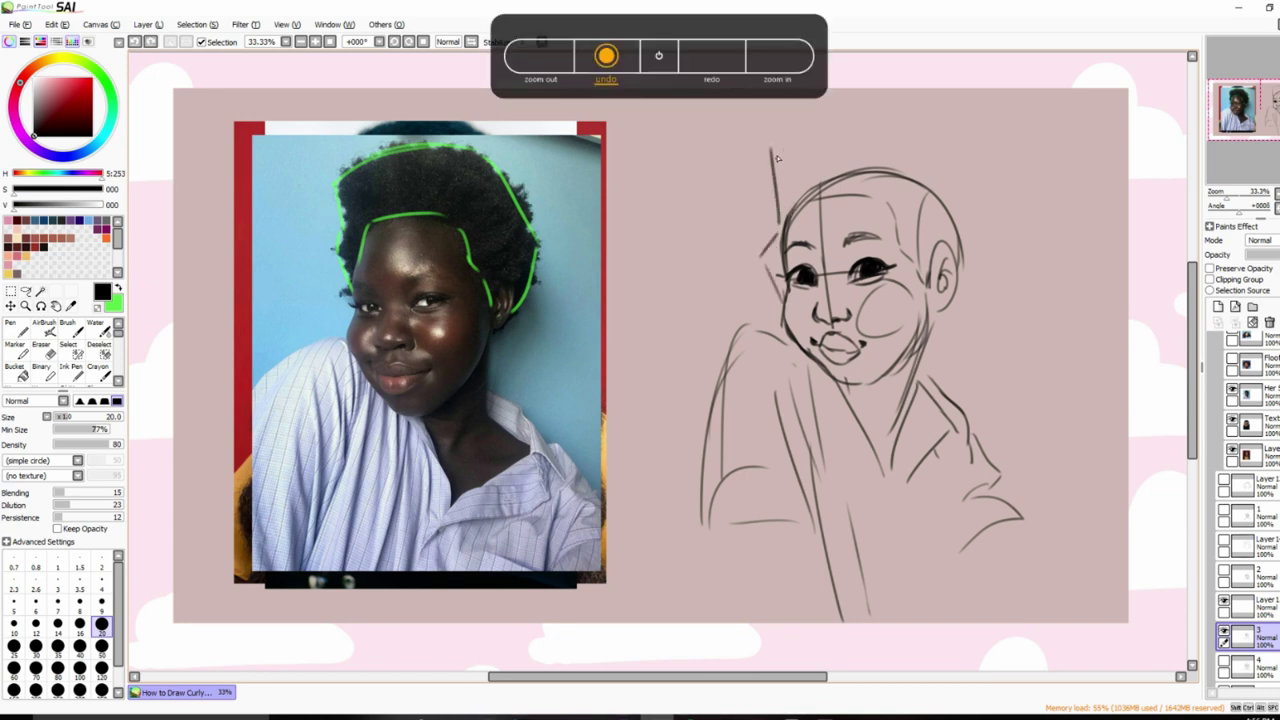
pyautogui.moveTo(776, 158)
pyautogui.mouseDown()
pyautogui.moveTo(854, 118)
pyautogui.moveTo(907, 117)
pyautogui.moveTo(977, 207)
pyautogui.moveTo(950, 312)
pyautogui.mouseUp()
# Fade layer 3 to 32% opacity and make the empty layer above it active.
pyautogui.click(1245, 604)
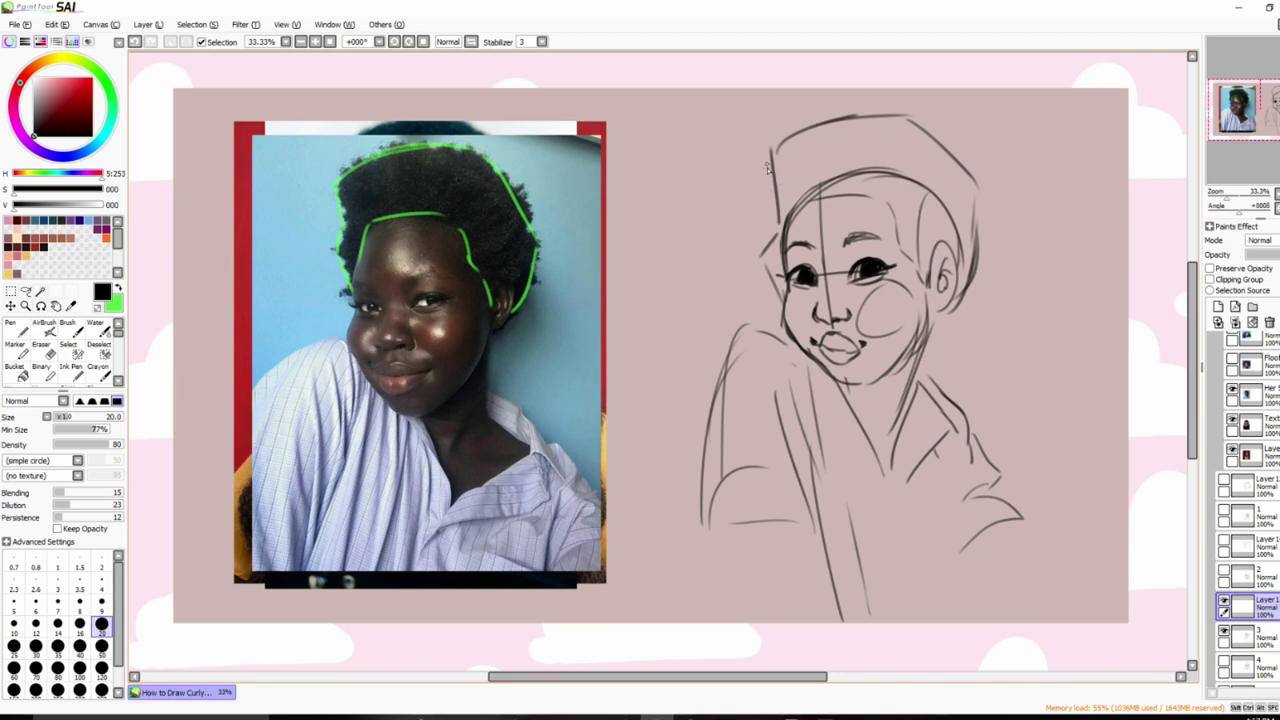
pyautogui.click(1240, 635)
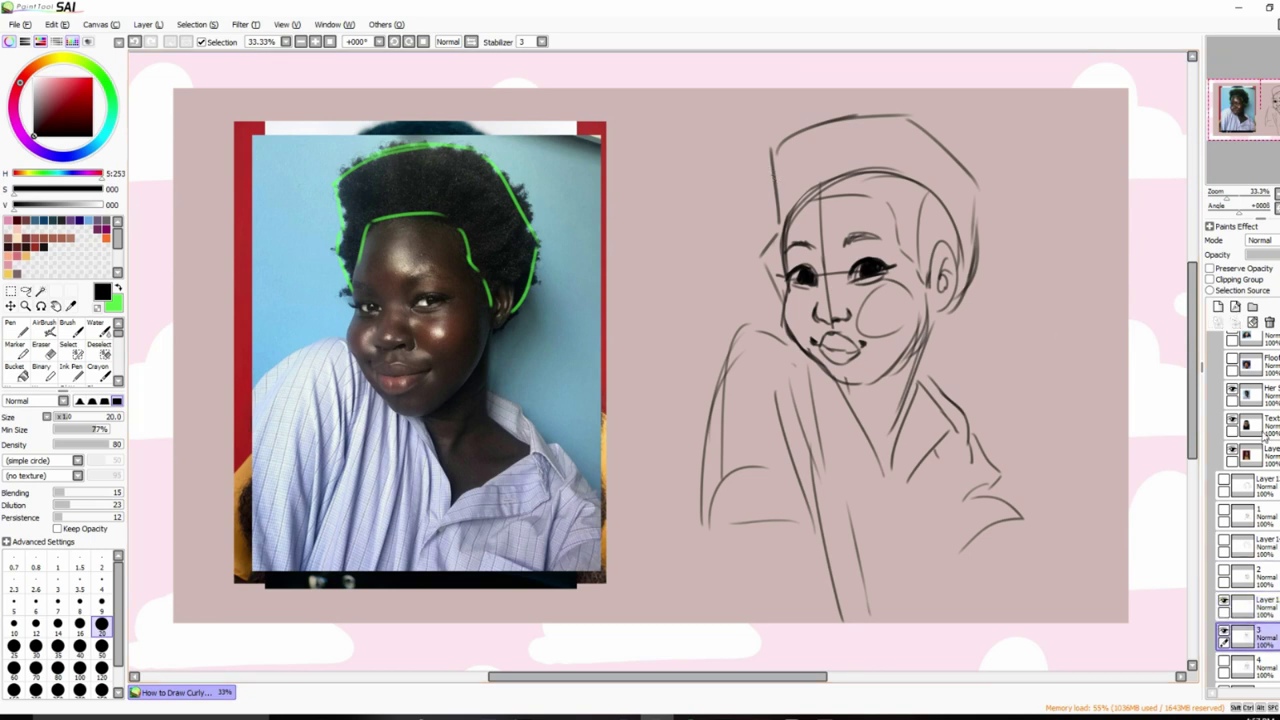
pyautogui.click(1272, 257)
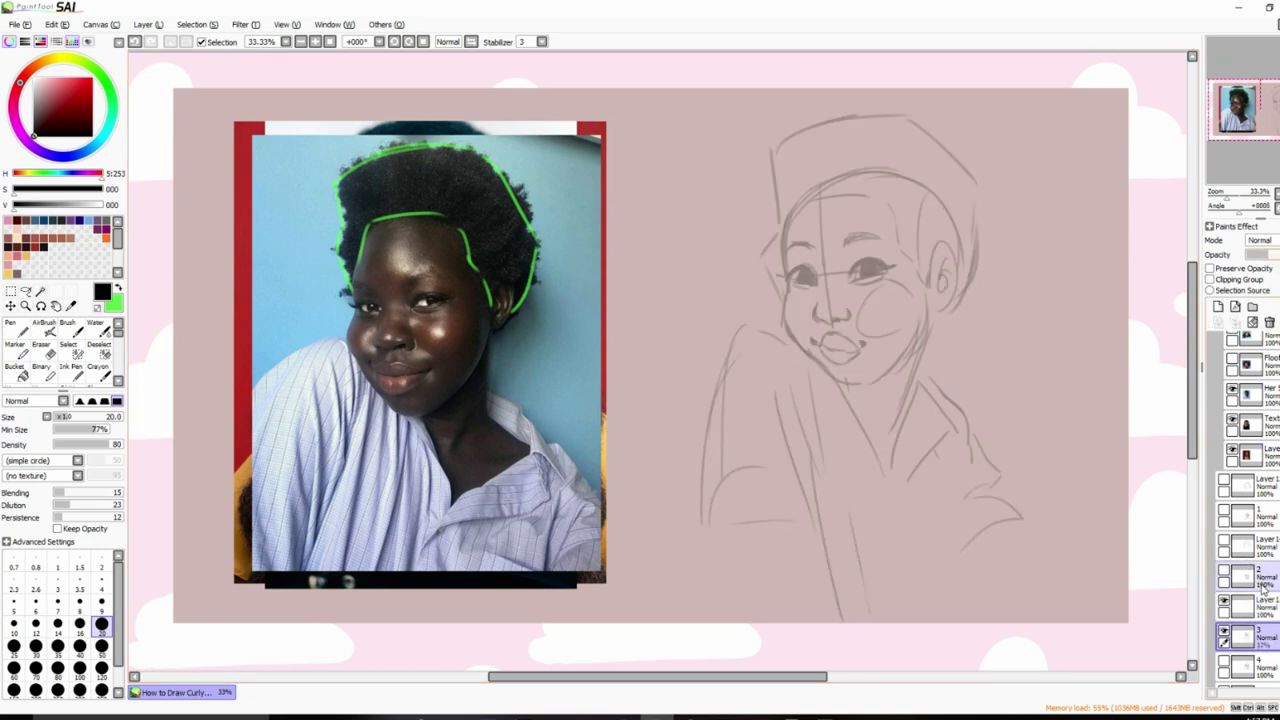
pyautogui.click(1240, 605)
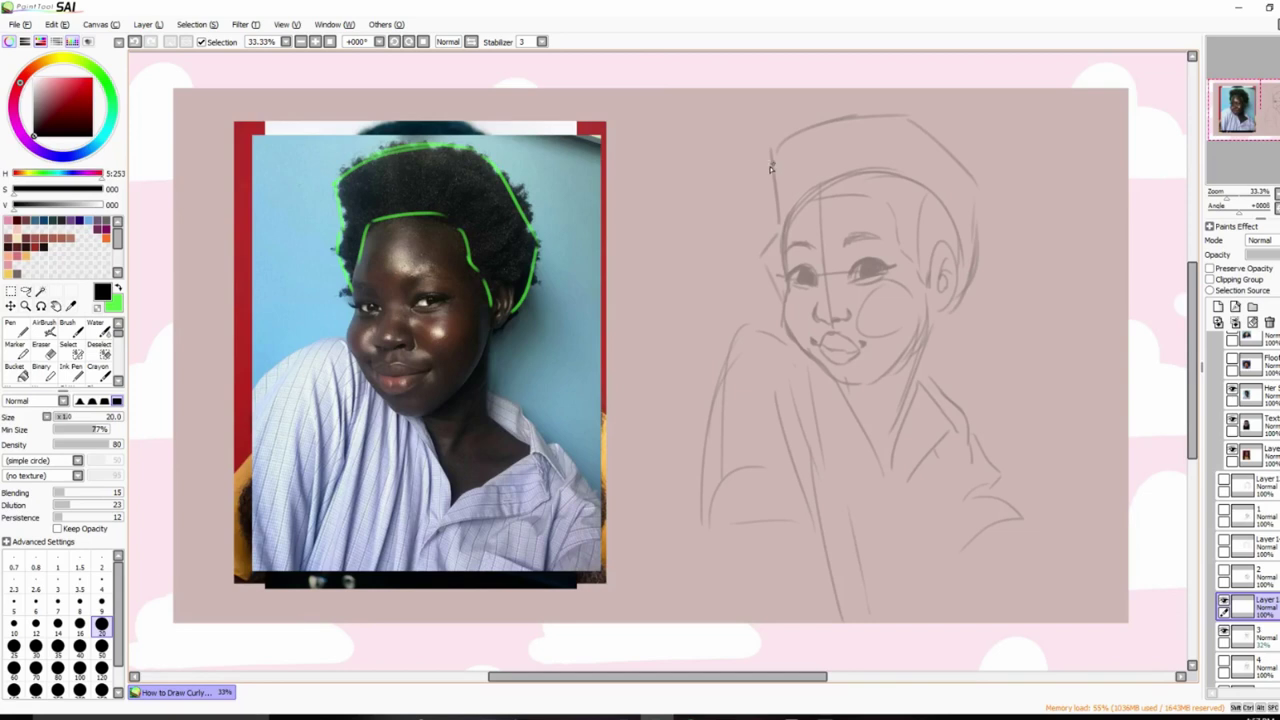
# Try a tight coil stroke on the afro's upper left edge and undo it.
pyautogui.moveTo(771, 163); pyautogui.dragTo(778, 217)
pyautogui.hotkey('ctrl', 'z')
pyautogui.hotkey('ctrl', 'z')
pyautogui.hotkey('ctrl', 'z')
pyautogui.hotkey('ctrl', 'z')
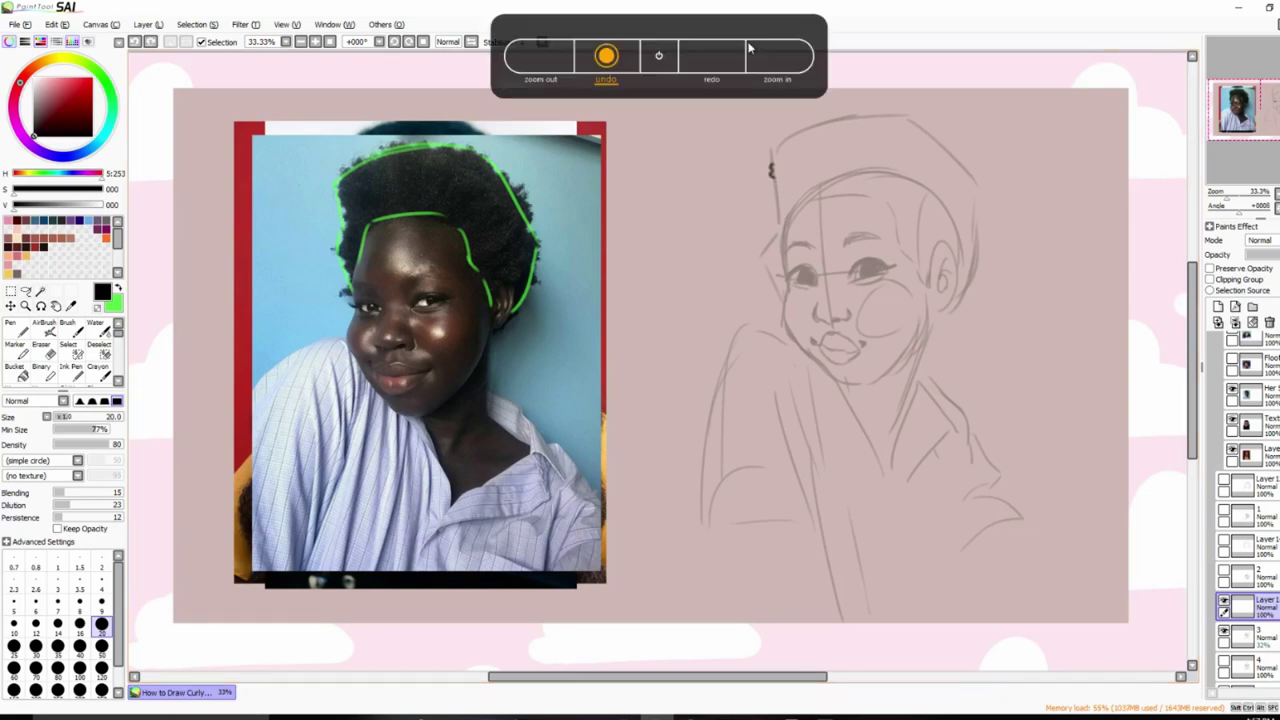
# Trace the short afro's outer edge with small coily strokes from the left temple over the crown to behind the ear.
pyautogui.moveTo(758, 165)
pyautogui.mouseDown()
pyautogui.moveTo(782, 226)
pyautogui.moveTo(764, 152)
pyautogui.moveTo(794, 127)
pyautogui.moveTo(886, 106)
pyautogui.moveTo(948, 148)
pyautogui.moveTo(968, 182)
pyautogui.moveTo(980, 228)
pyautogui.moveTo(961, 300)
pyautogui.mouseUp()
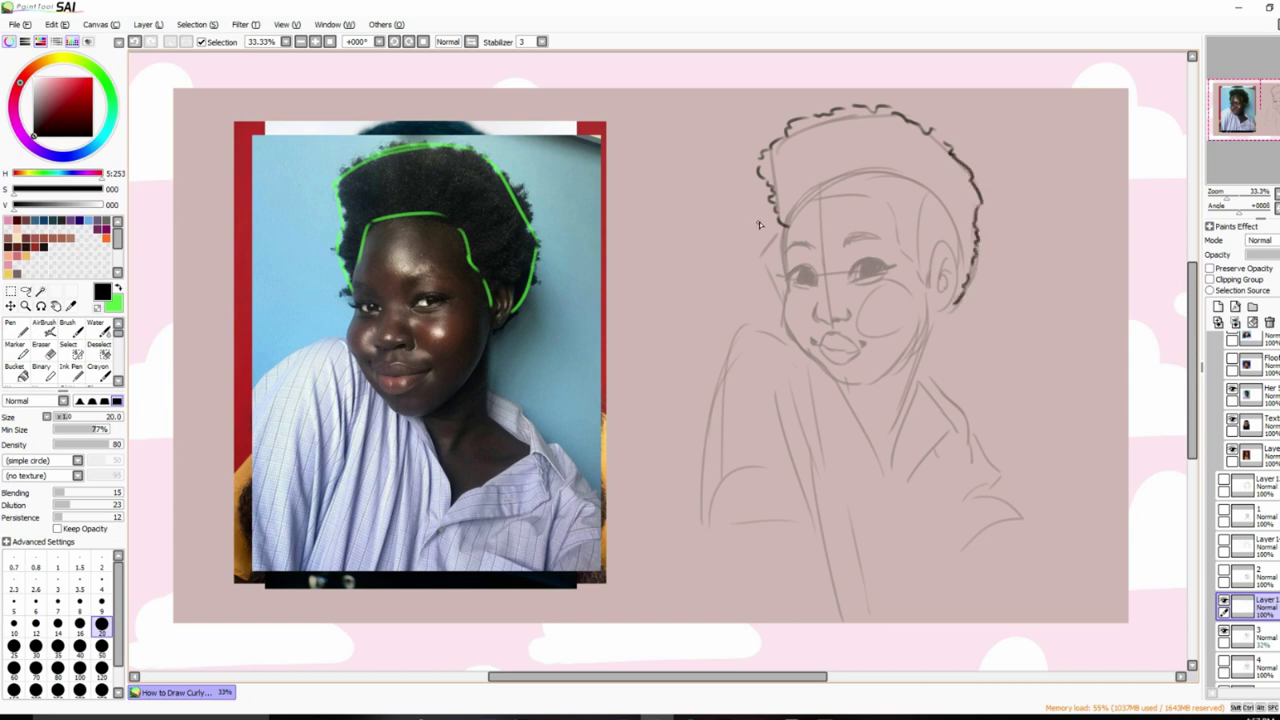
pyautogui.moveTo(776, 218); pyautogui.dragTo(766, 252)
pyautogui.moveTo(777, 279)
pyautogui.mouseDown()
pyautogui.moveTo(770, 290)
pyautogui.moveTo(786, 296)
pyautogui.mouseUp()
pyautogui.moveTo(802, 207); pyautogui.dragTo(884, 217)
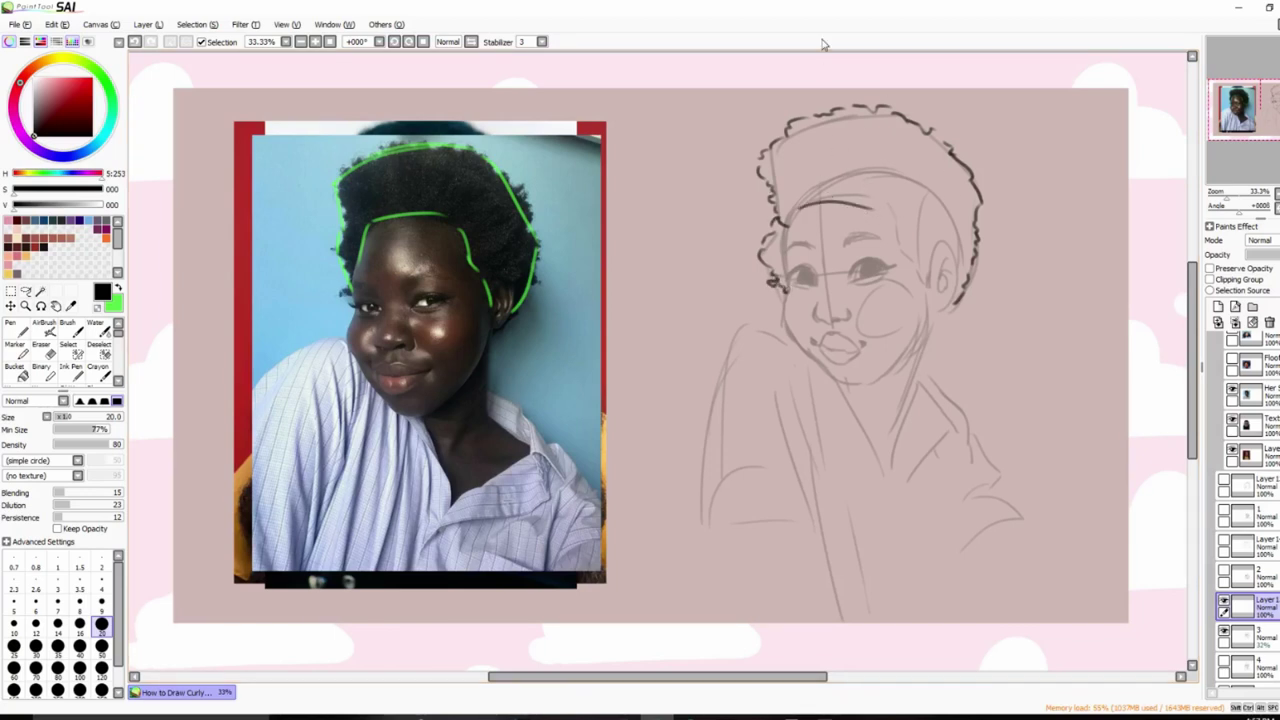
pyautogui.hotkey('ctrl', 'z')
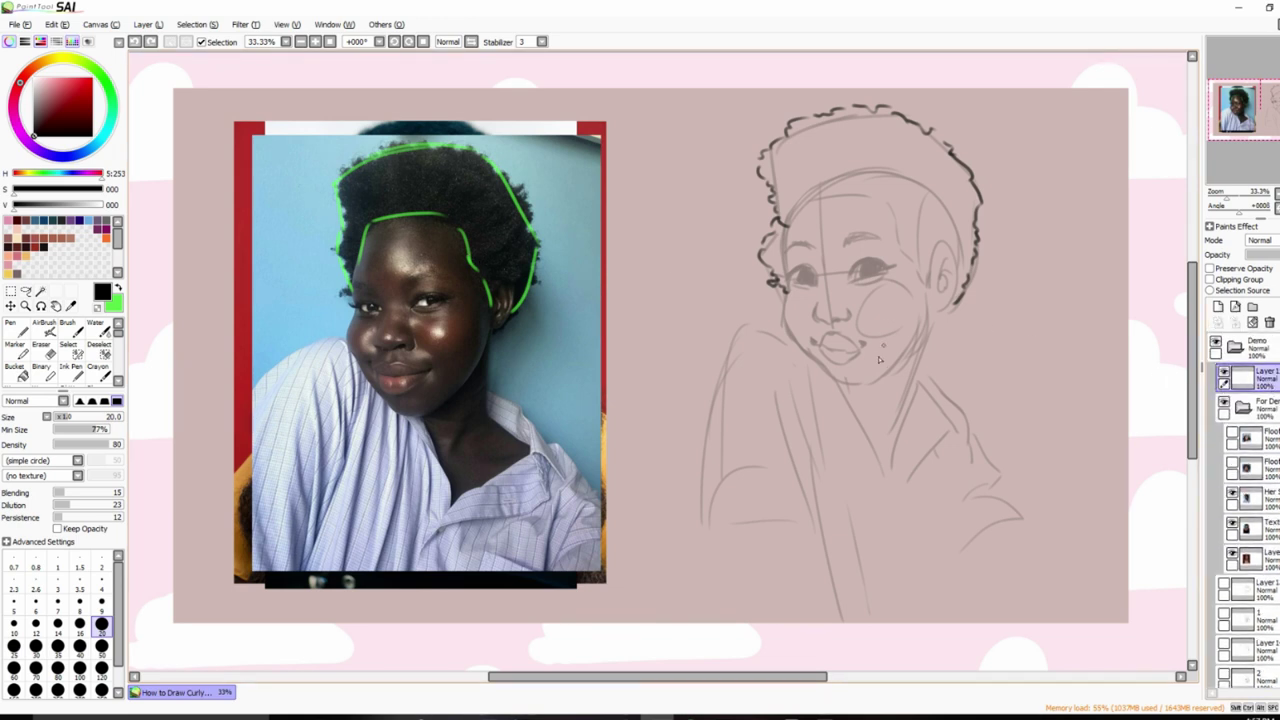
# On the guide layer, draw green lines over the reference hair showing its growth direction outward from the hairline.
pyautogui.press('x')
pyautogui.moveTo(476, 260)
pyautogui.mouseDown()
pyautogui.moveTo(506, 243)
pyautogui.moveTo(513, 218)
pyautogui.moveTo(464, 182)
pyautogui.mouseUp()
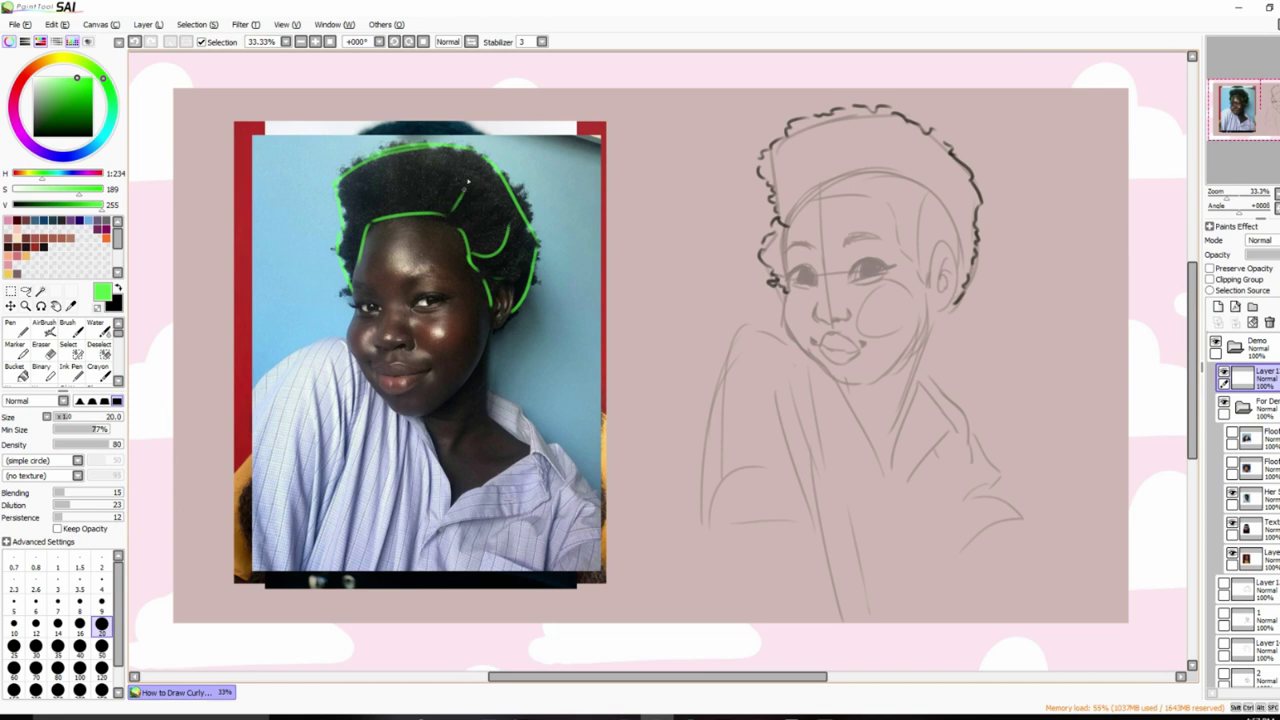
pyautogui.moveTo(386, 214); pyautogui.dragTo(353, 184)
# On the hair layer above layer 3, draw short black coily strokes inside the afro along the hairline, temple and crown.
pyautogui.scroll(-3, 1245, 500)
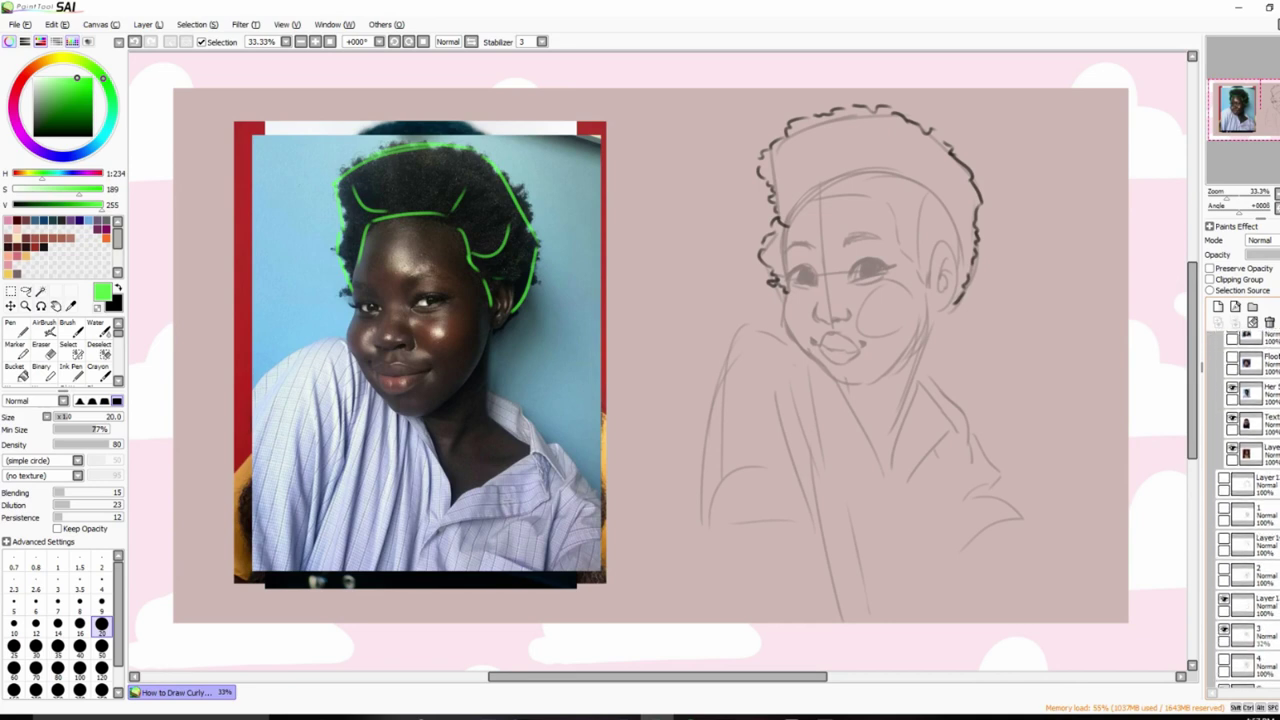
pyautogui.click(1245, 600)
pyautogui.press('x')
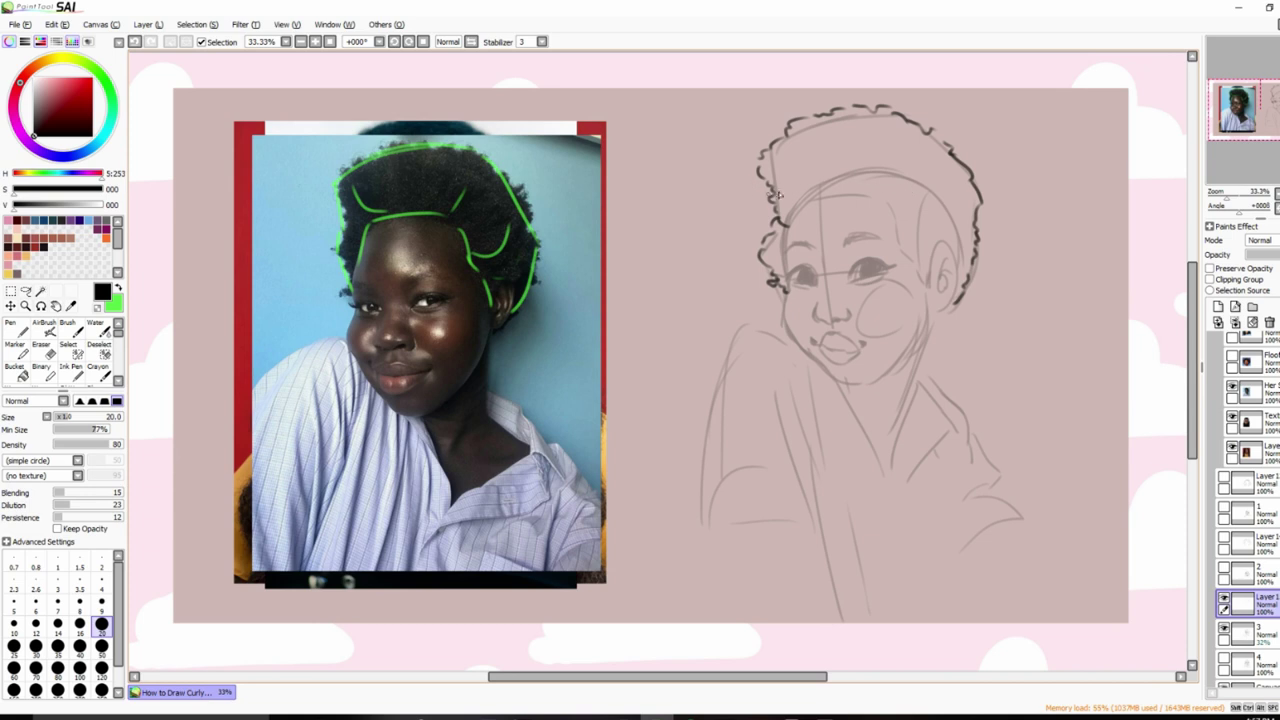
pyautogui.moveTo(759, 155); pyautogui.dragTo(758, 172)
pyautogui.moveTo(905, 241)
pyautogui.mouseDown()
pyautogui.moveTo(930, 238)
pyautogui.moveTo(946, 216)
pyautogui.moveTo(937, 197)
pyautogui.moveTo(888, 190)
pyautogui.moveTo(883, 177)
pyautogui.mouseUp()
pyautogui.moveTo(907, 171); pyautogui.dragTo(899, 146)
pyautogui.moveTo(802, 198)
pyautogui.mouseDown()
pyautogui.moveTo(785, 180)
pyautogui.moveTo(793, 168)
pyautogui.mouseUp()
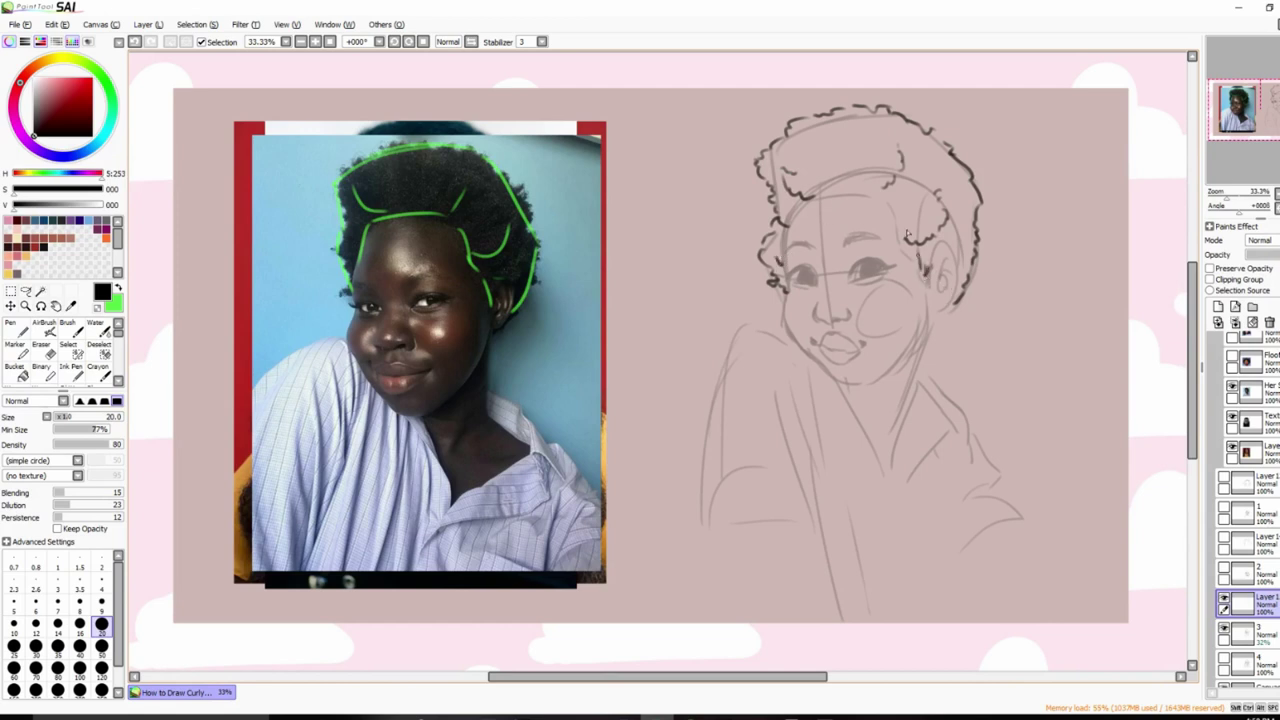
# Erase the sketch guide lines that run through the hair on layer 3, reducing the eraser size for the areas near the face.
pyautogui.click(1266, 638)
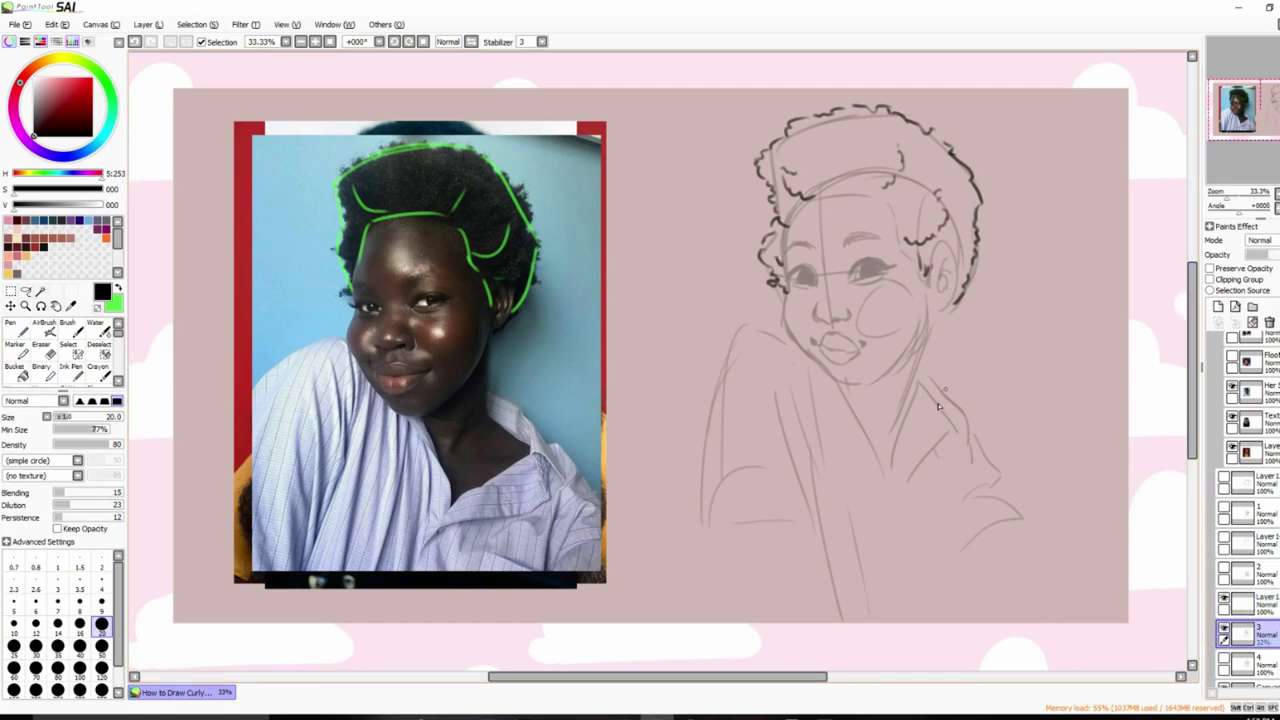
pyautogui.press('e')
pyautogui.moveTo(829, 155)
pyautogui.mouseDown()
pyautogui.moveTo(852, 178)
pyautogui.moveTo(925, 200)
pyautogui.moveTo(955, 235)
pyautogui.moveTo(921, 197)
pyautogui.mouseUp()
pyautogui.press('[')
pyautogui.press('[')
pyautogui.press('[')
pyautogui.press('[')
pyautogui.press('[')
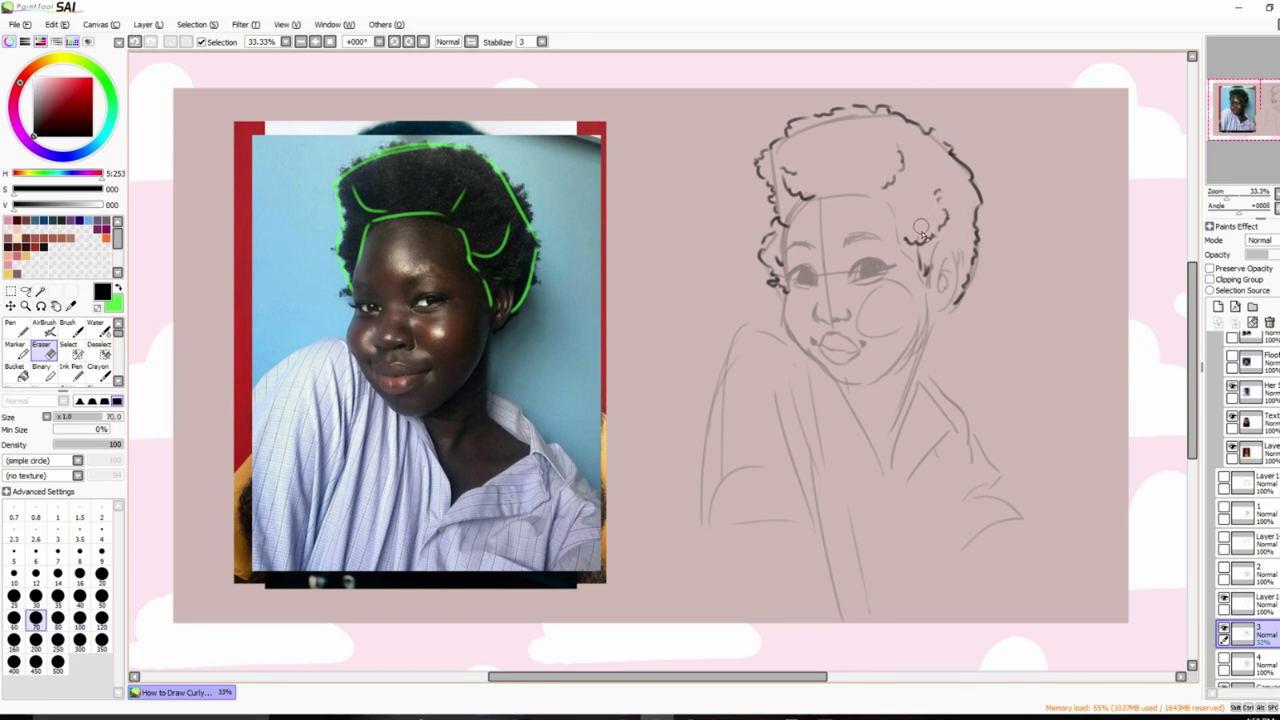
pyautogui.moveTo(790, 238)
pyautogui.mouseDown()
pyautogui.moveTo(772, 170)
pyautogui.moveTo(878, 118)
pyautogui.moveTo(921, 147)
pyautogui.moveTo(930, 119)
pyautogui.moveTo(959, 147)
pyautogui.moveTo(973, 245)
pyautogui.moveTo(957, 318)
pyautogui.mouseUp()
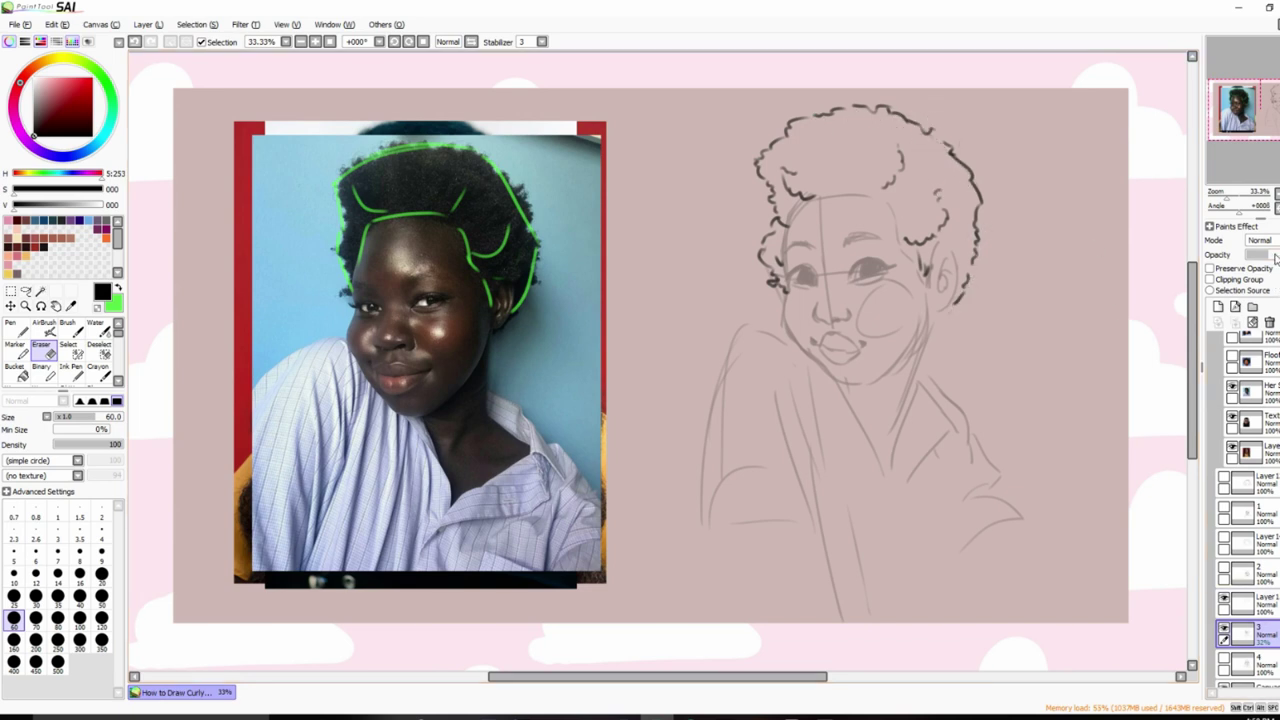
pyautogui.moveTo(1250, 254); pyautogui.dragTo(1274, 254)
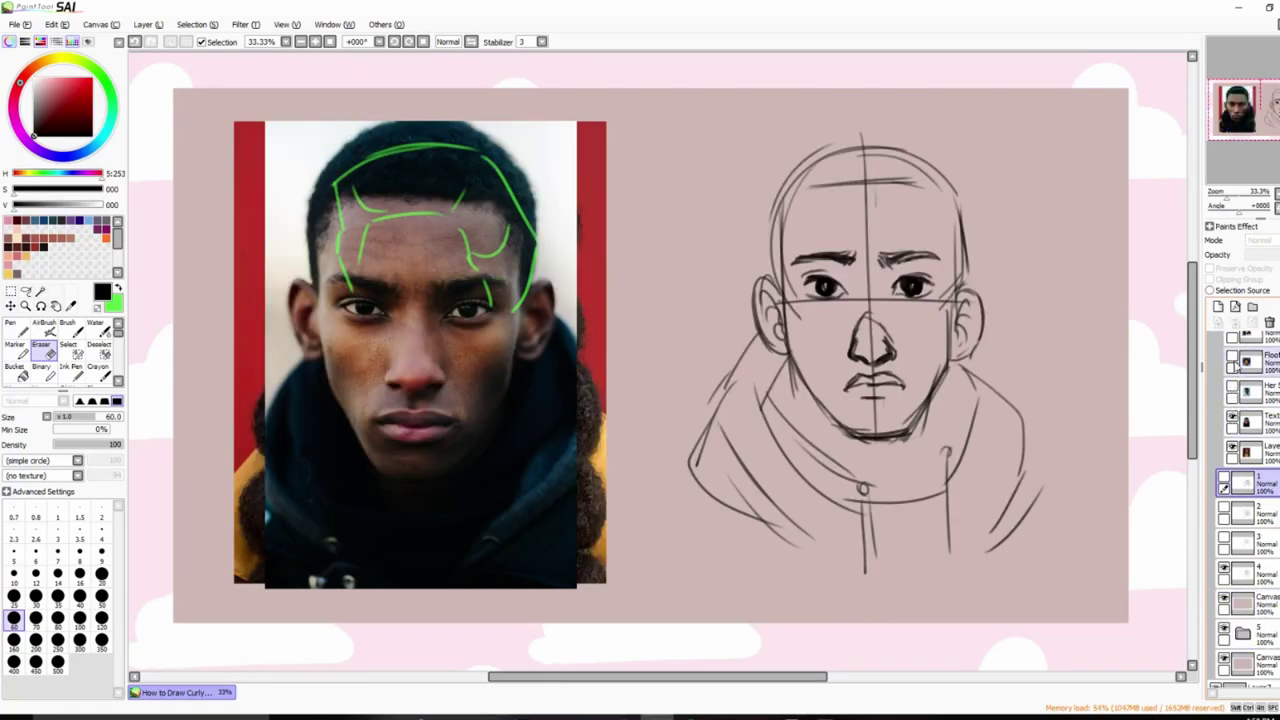
# Clear the green guide lines from the top layer over the short-haired man's reference photo.
pyautogui.scroll(3, 1238, 368)
pyautogui.click(1240, 370)
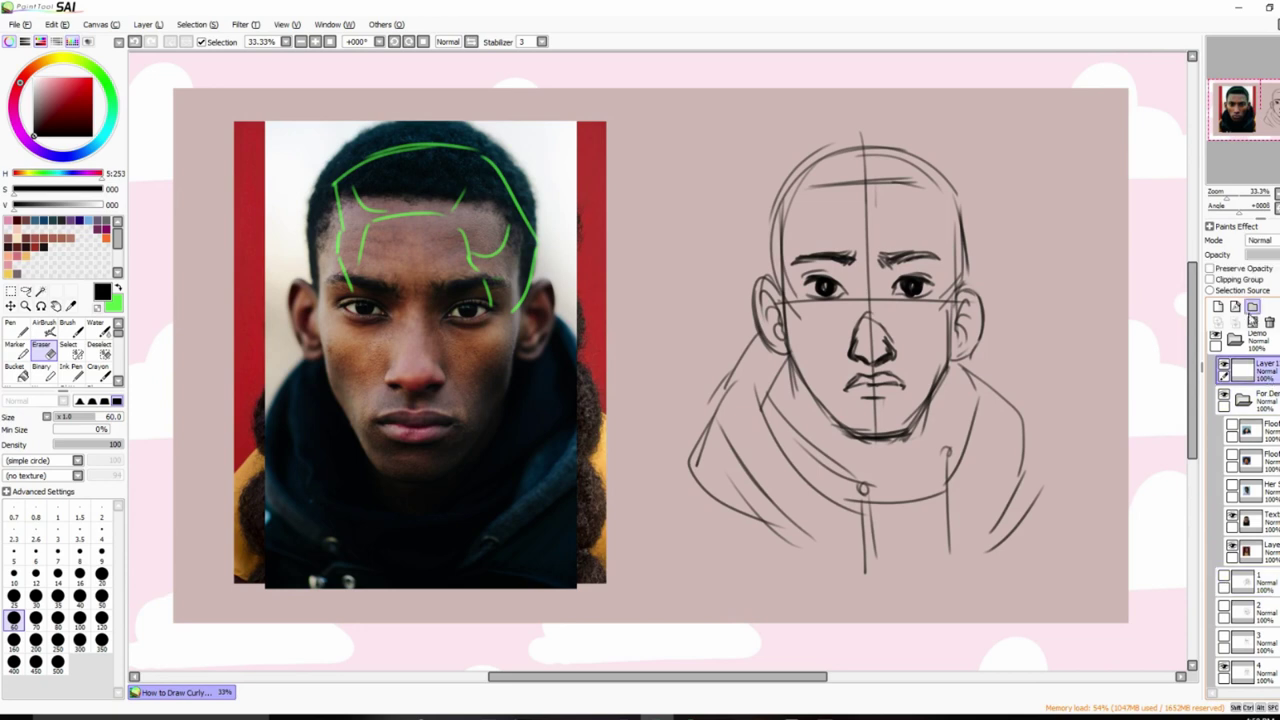
pyautogui.click(1252, 320)
pyautogui.press('n')
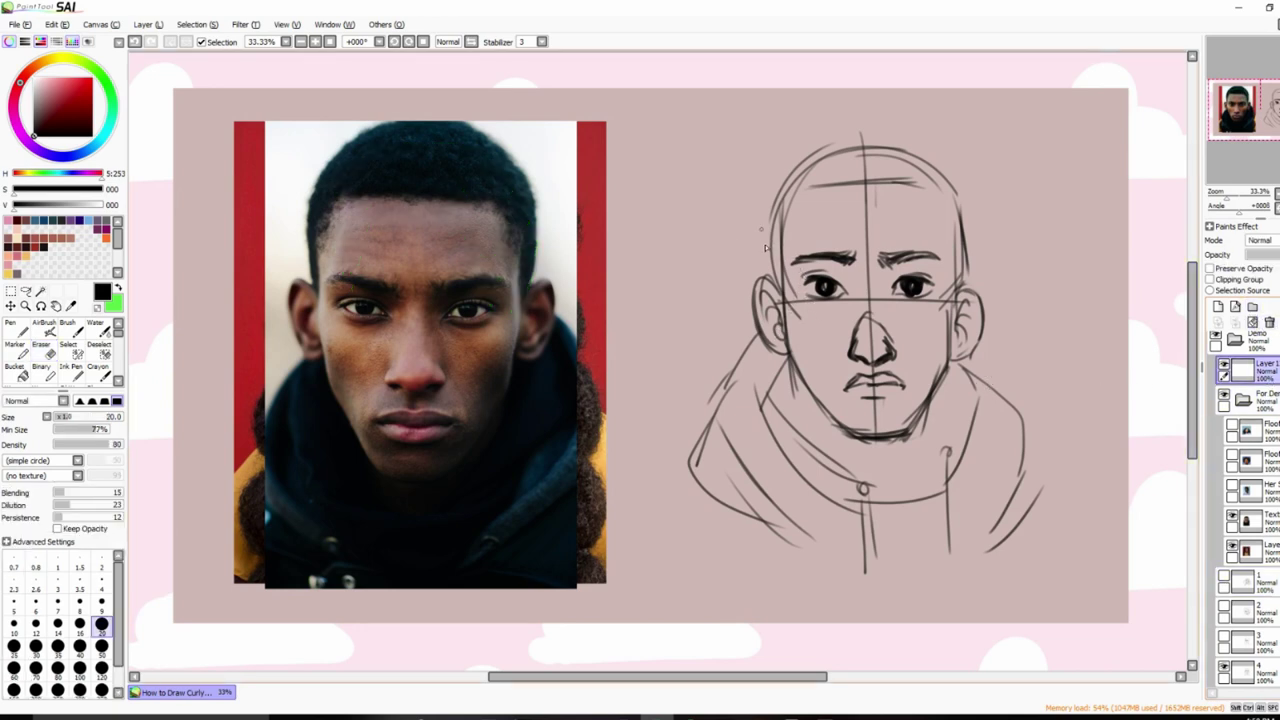
# Place the empty layer directly above sketch layer 4, fade layer 4 to 37% opacity, and ready black for drawing on the empty layer.
pyautogui.press('x')
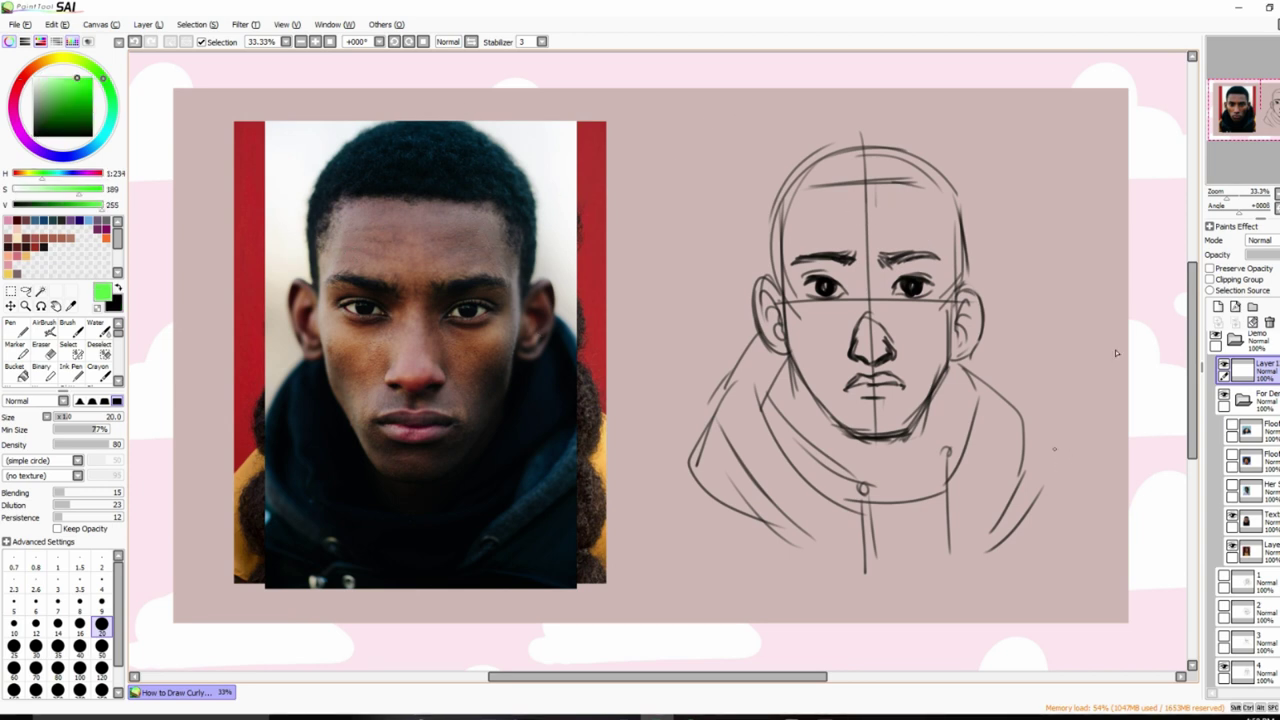
pyautogui.moveTo(1240, 370); pyautogui.dragTo(1250, 612)
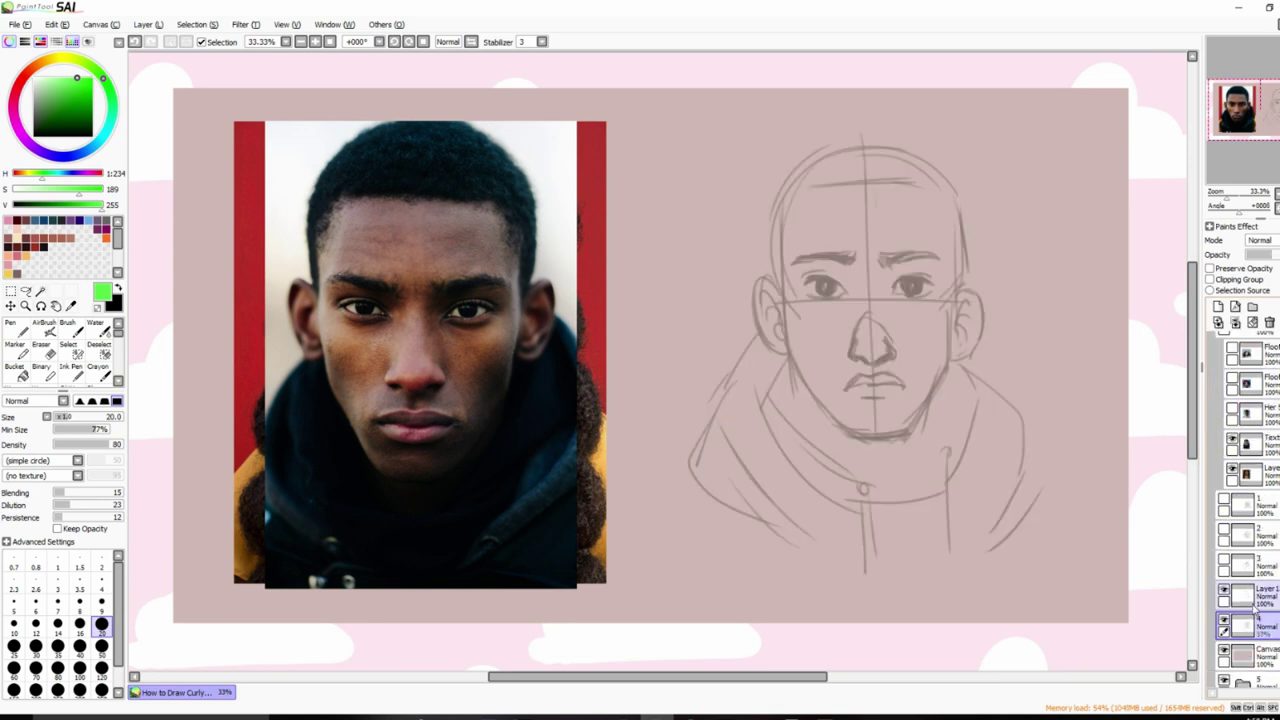
pyautogui.click(1264, 596)
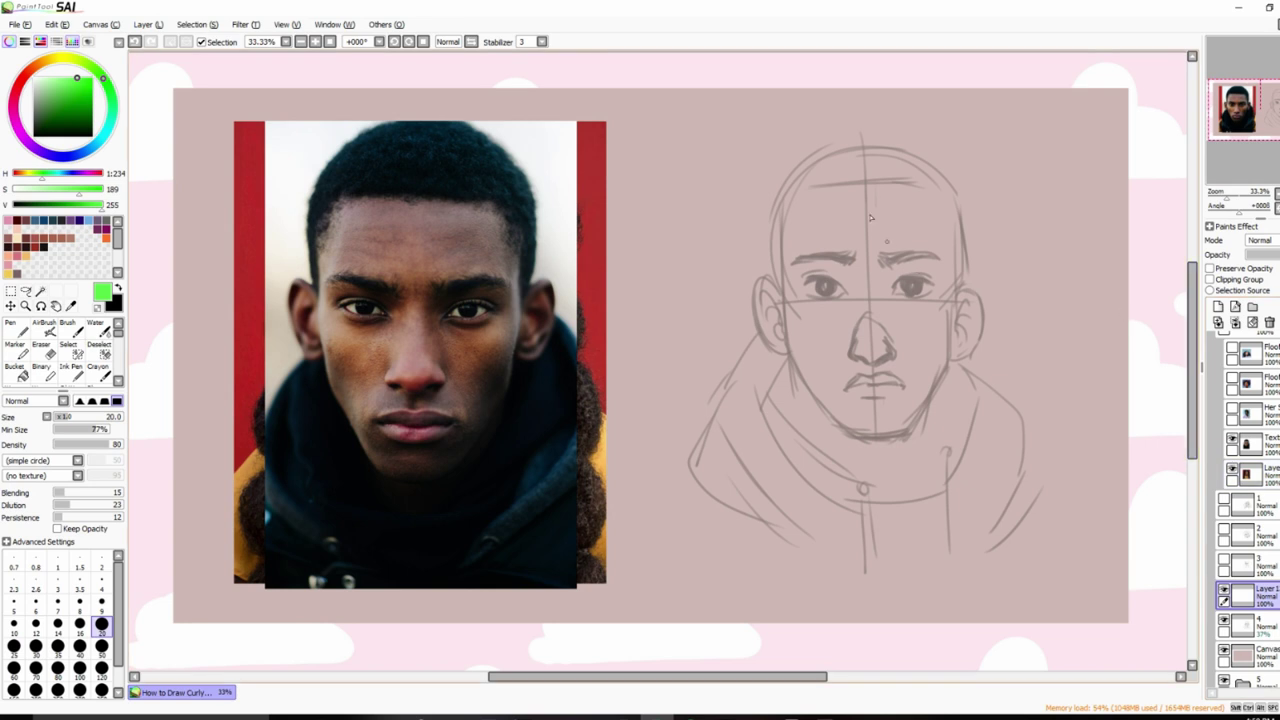
pyautogui.press('x')
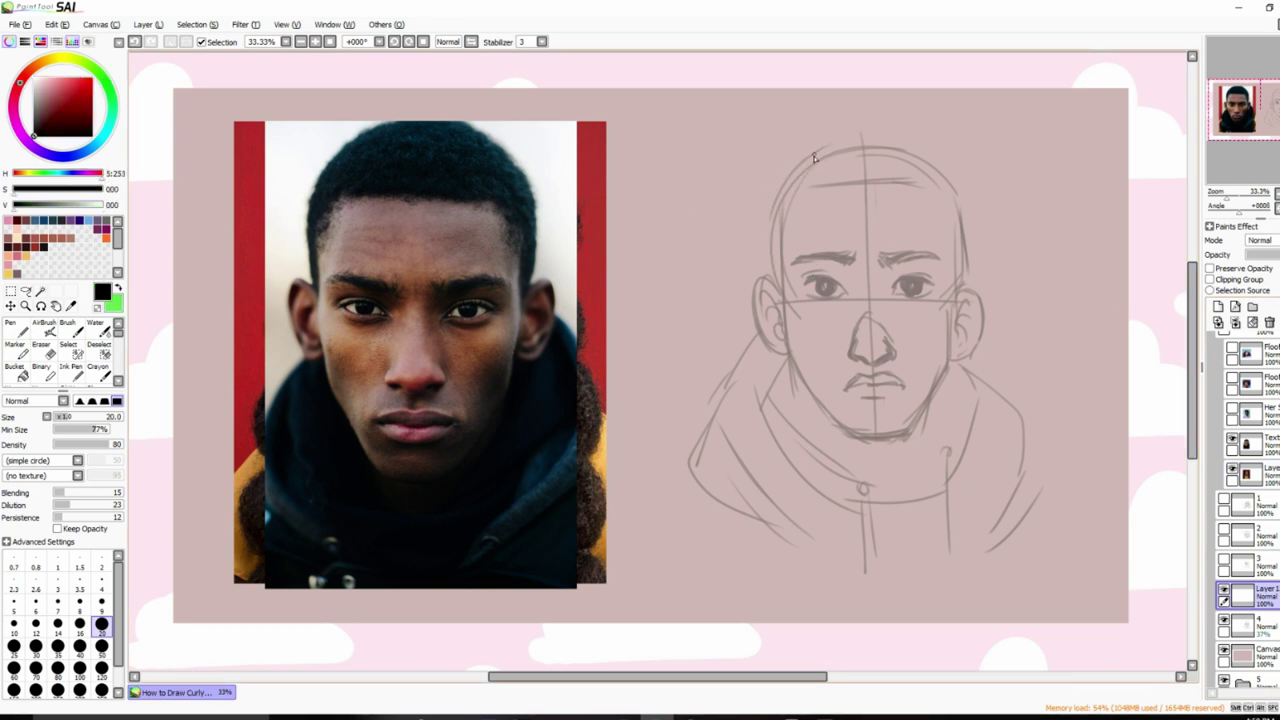
# Trace the short hair's outer edge with tiny coily bumps over the crown and straighter lines down to both ears.
pyautogui.moveTo(821, 147)
pyautogui.mouseDown()
pyautogui.moveTo(785, 182)
pyautogui.moveTo(771, 232)
pyautogui.mouseUp()
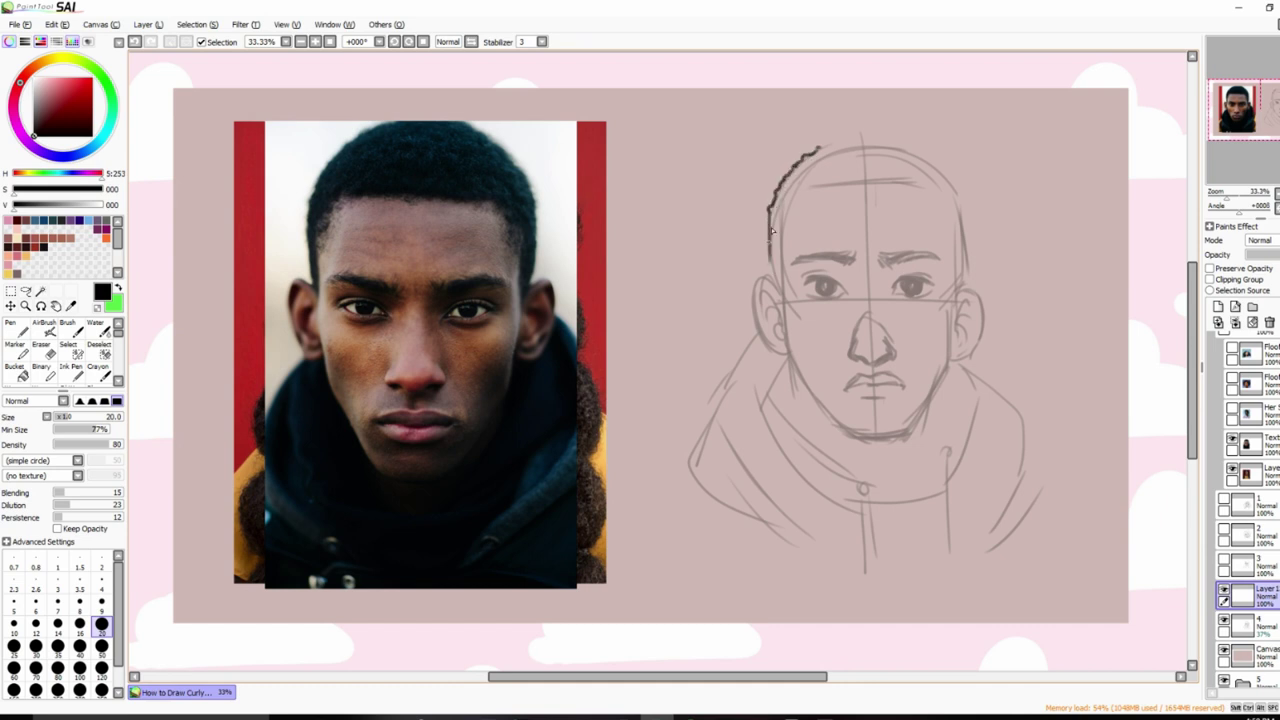
pyautogui.moveTo(825, 149)
pyautogui.mouseDown()
pyautogui.moveTo(870, 141)
pyautogui.moveTo(944, 168)
pyautogui.moveTo(962, 212)
pyautogui.moveTo(962, 284)
pyautogui.mouseUp()
pyautogui.hotkey('ctrl', 'z')
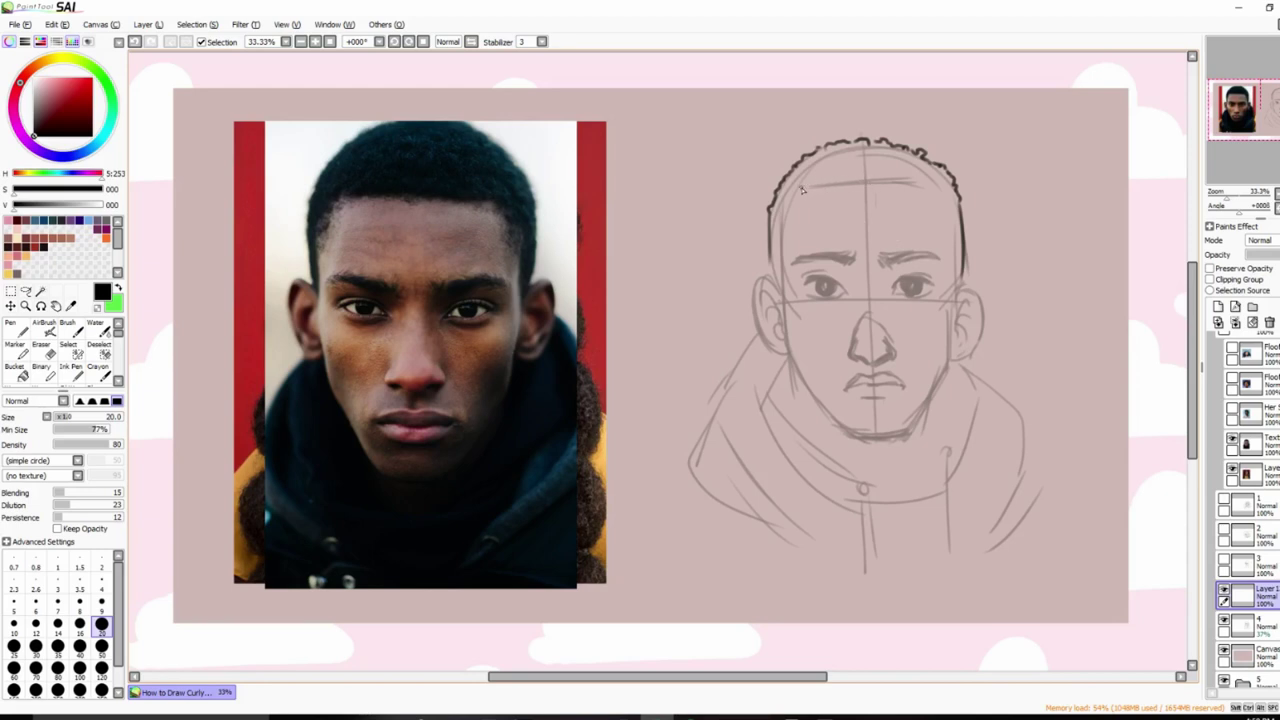
# Draw the crisp, squared hairline straight across the forehead with angular corners down both temples to the ears.
pyautogui.moveTo(800, 190); pyautogui.dragTo(926, 189)
pyautogui.hotkey('ctrl', 'z')
pyautogui.moveTo(798, 190); pyautogui.dragTo(926, 190)
pyautogui.moveTo(810, 190); pyautogui.dragTo(794, 191)
pyautogui.moveTo(792, 192); pyautogui.dragTo(778, 316)
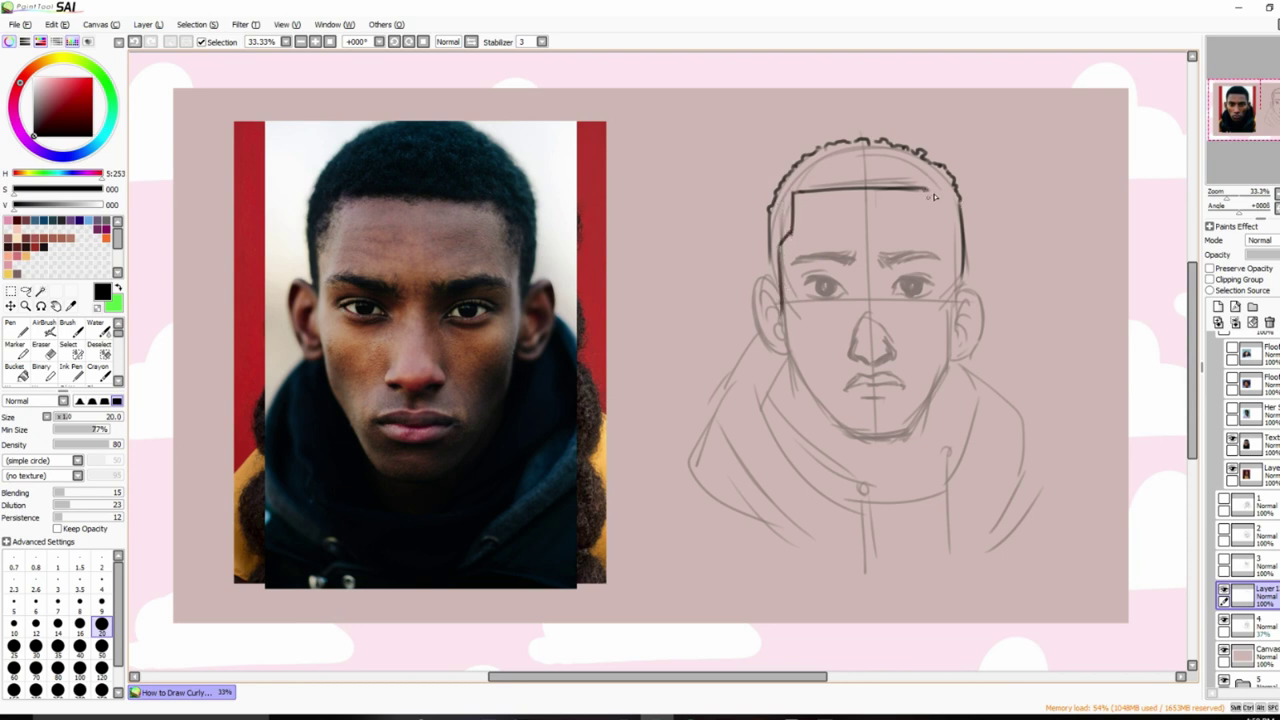
pyautogui.moveTo(930, 188); pyautogui.dragTo(947, 298)
# Hide the coily hair version and outline the short hair with a smooth contour on a new layer above layer 4.
pyautogui.click(1223, 591)
pyautogui.click(1245, 624)
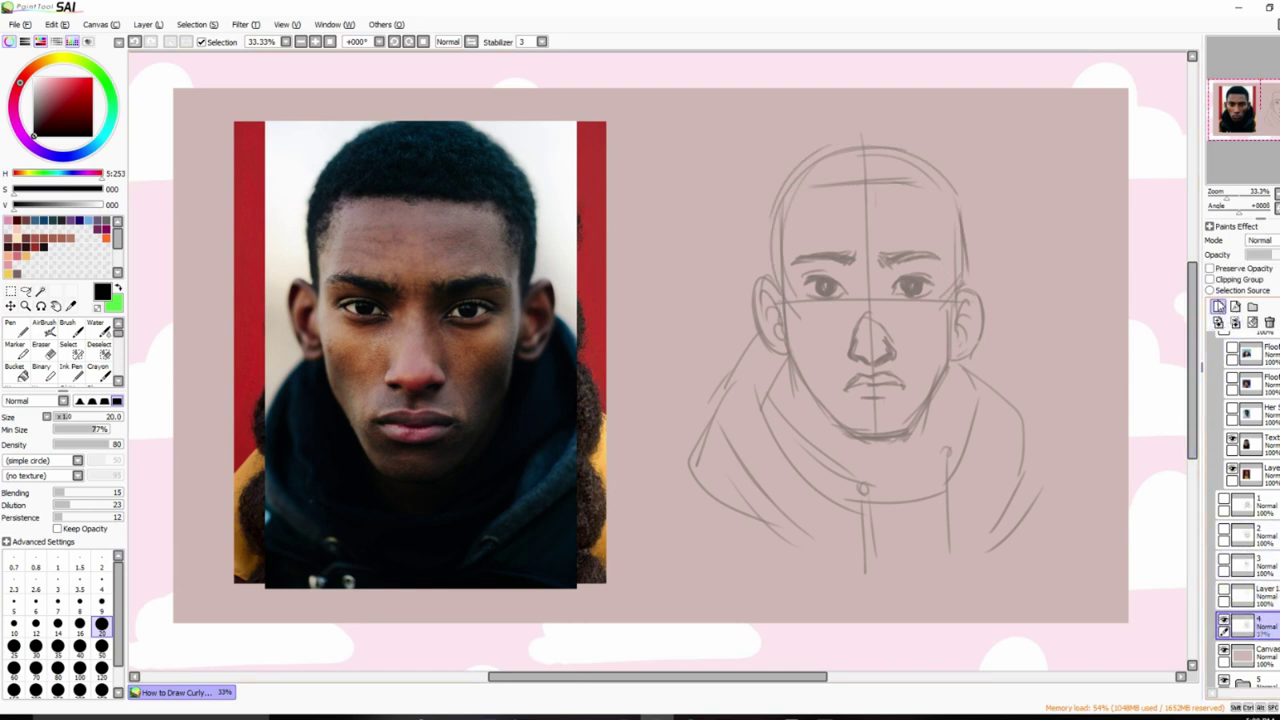
pyautogui.click(1218, 306)
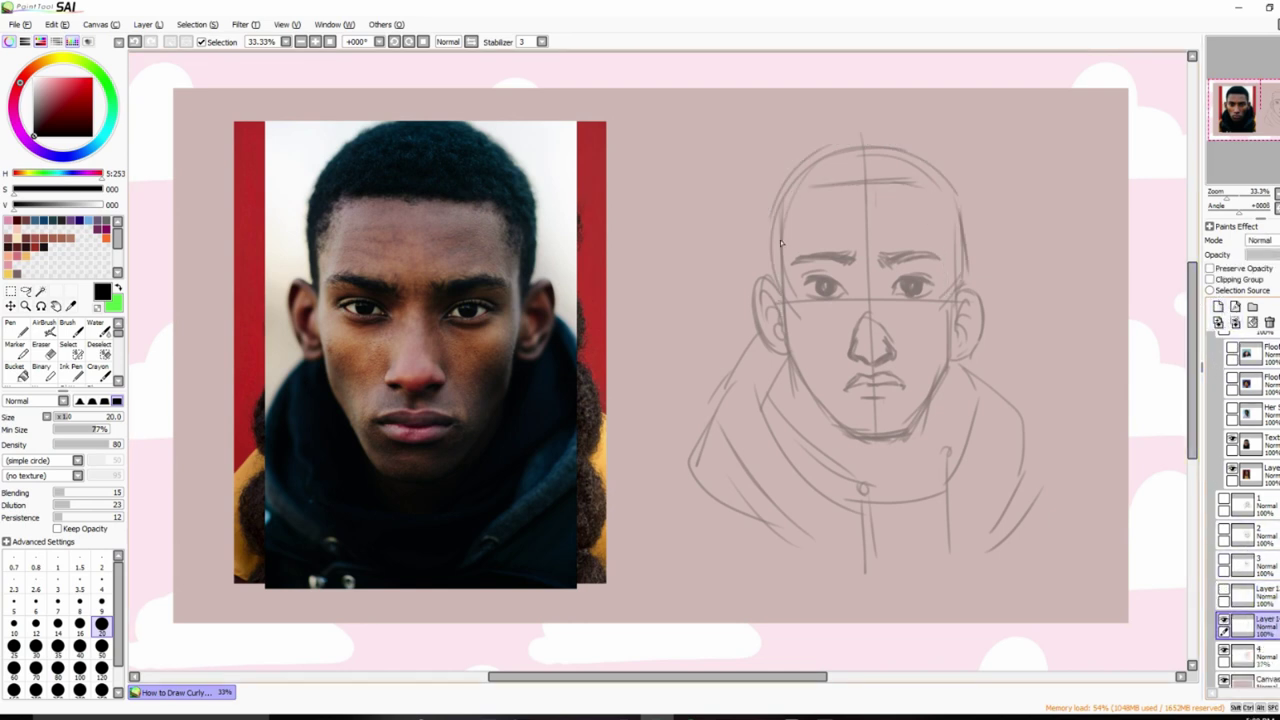
pyautogui.moveTo(774, 280)
pyautogui.mouseDown()
pyautogui.moveTo(784, 182)
pyautogui.moveTo(770, 244)
pyautogui.moveTo(818, 158)
pyautogui.moveTo(850, 142)
pyautogui.moveTo(938, 168)
pyautogui.moveTo(965, 294)
pyautogui.mouseUp()
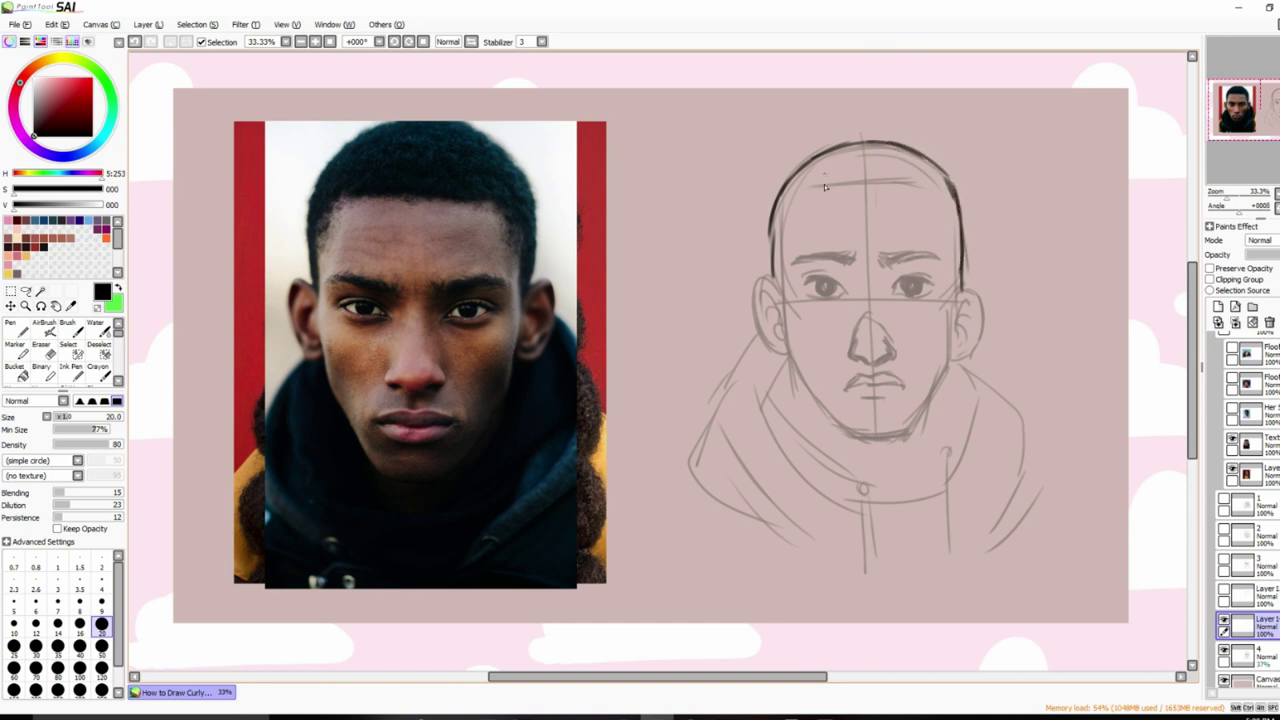
# Draw the squared hairline for the smooth version across the forehead, stepping out at the temples and down to the ears.
pyautogui.moveTo(812, 186); pyautogui.dragTo(914, 180)
pyautogui.hotkey('ctrl', 'z')
pyautogui.moveTo(806, 188); pyautogui.dragTo(918, 184)
pyautogui.hotkey('ctrl', 'z')
pyautogui.moveTo(807, 187)
pyautogui.mouseDown()
pyautogui.moveTo(938, 187)
pyautogui.moveTo(933, 222)
pyautogui.mouseUp()
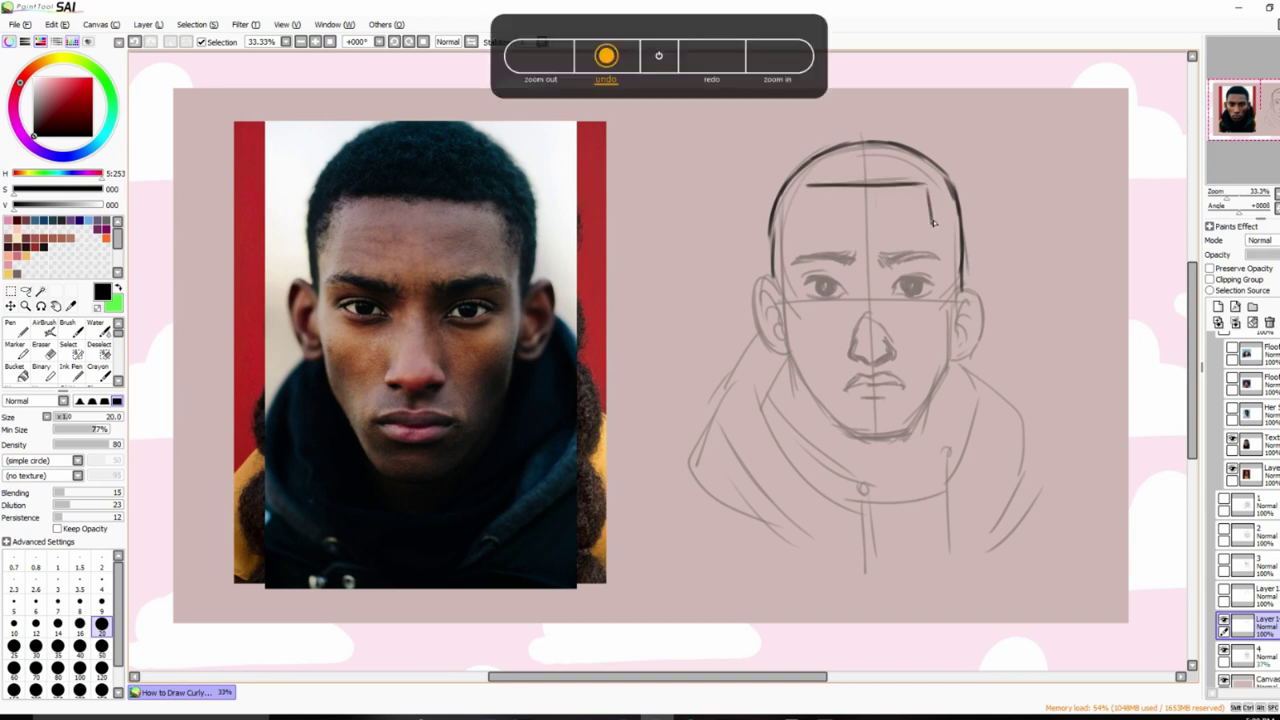
pyautogui.moveTo(802, 186)
pyautogui.mouseDown()
pyautogui.moveTo(801, 230)
pyautogui.moveTo(782, 254)
pyautogui.mouseUp()
pyautogui.moveTo(933, 222); pyautogui.dragTo(950, 290)
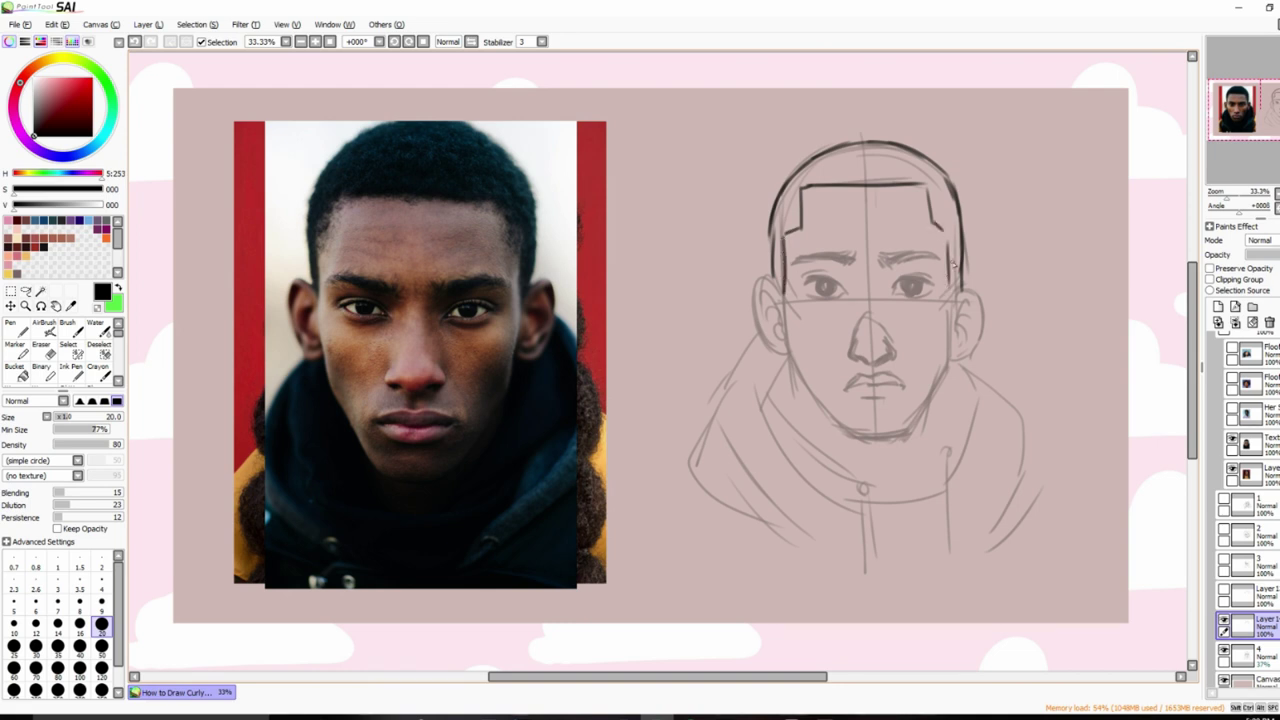
# Toggle the visibility of the coily and smooth hair layers to compare the two versions.
pyautogui.click(1223, 592)
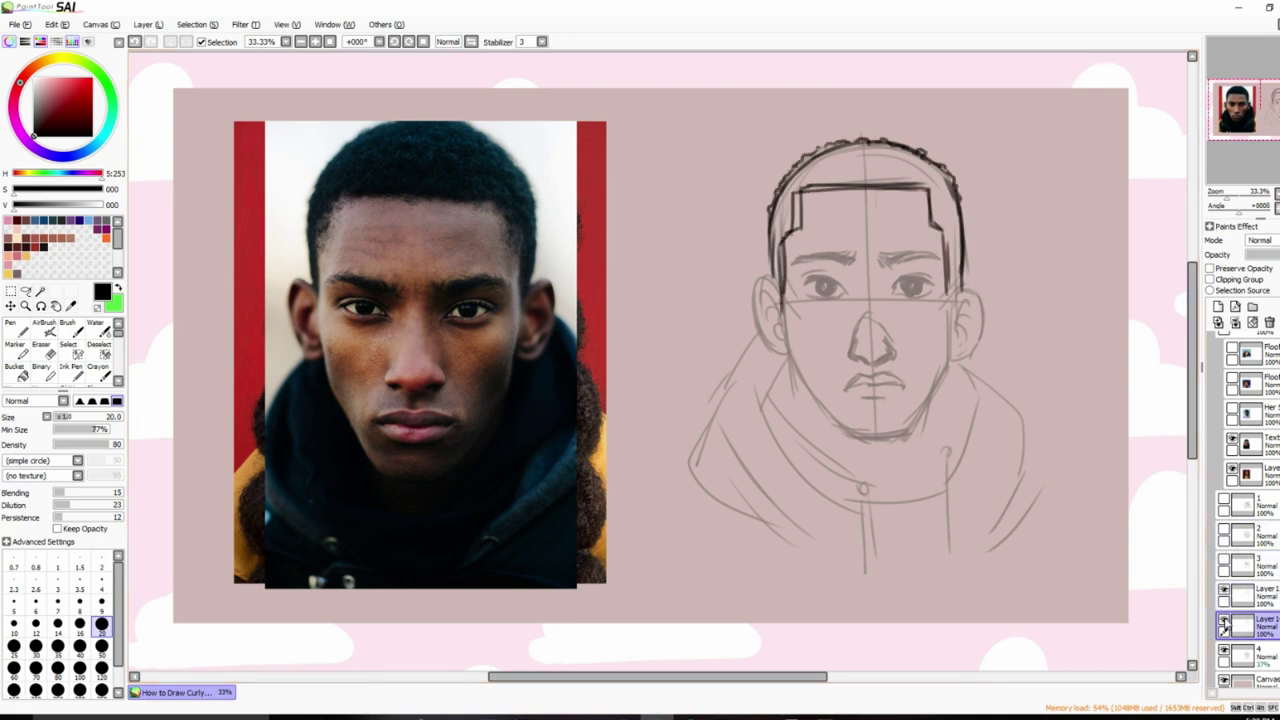
pyautogui.click(1223, 623)
pyautogui.click(1223, 623)
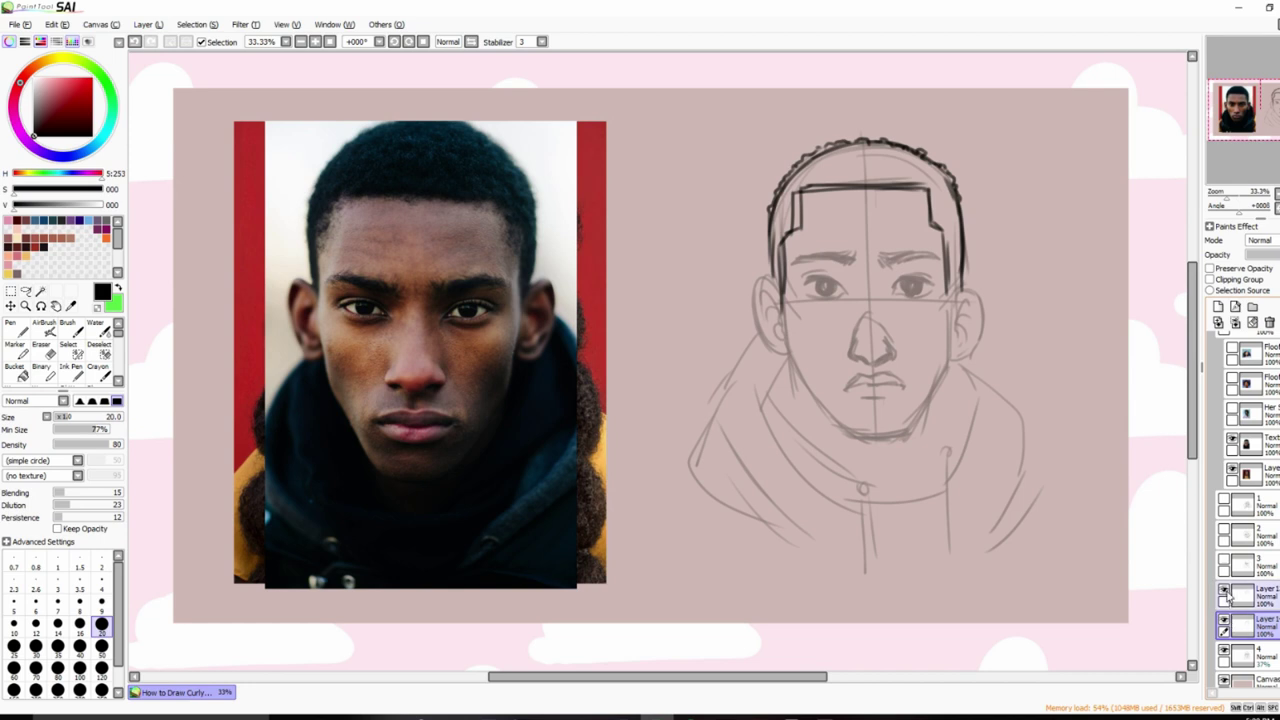
pyautogui.click(1223, 592)
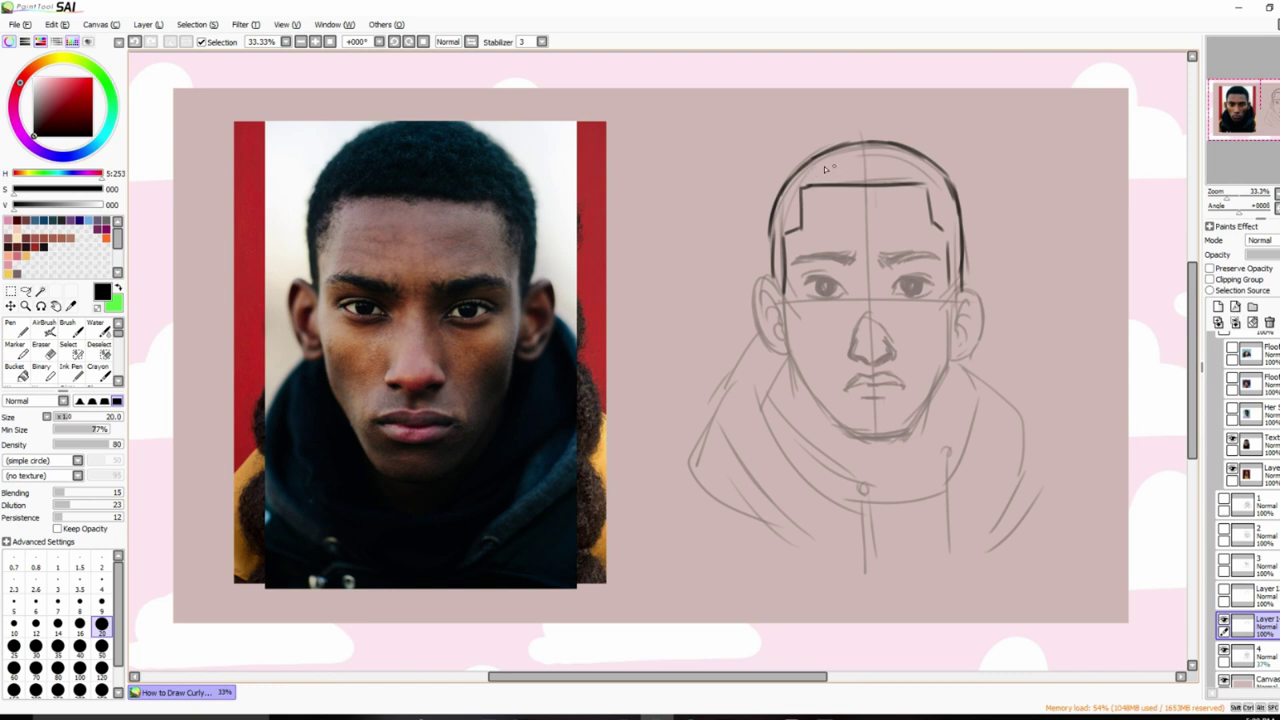
# Sketch a small back view of a head with ears and neck beside the portrait, with swirling wave lines radiating from the crown.
pyautogui.moveTo(645, 190); pyautogui.dragTo(745, 175)
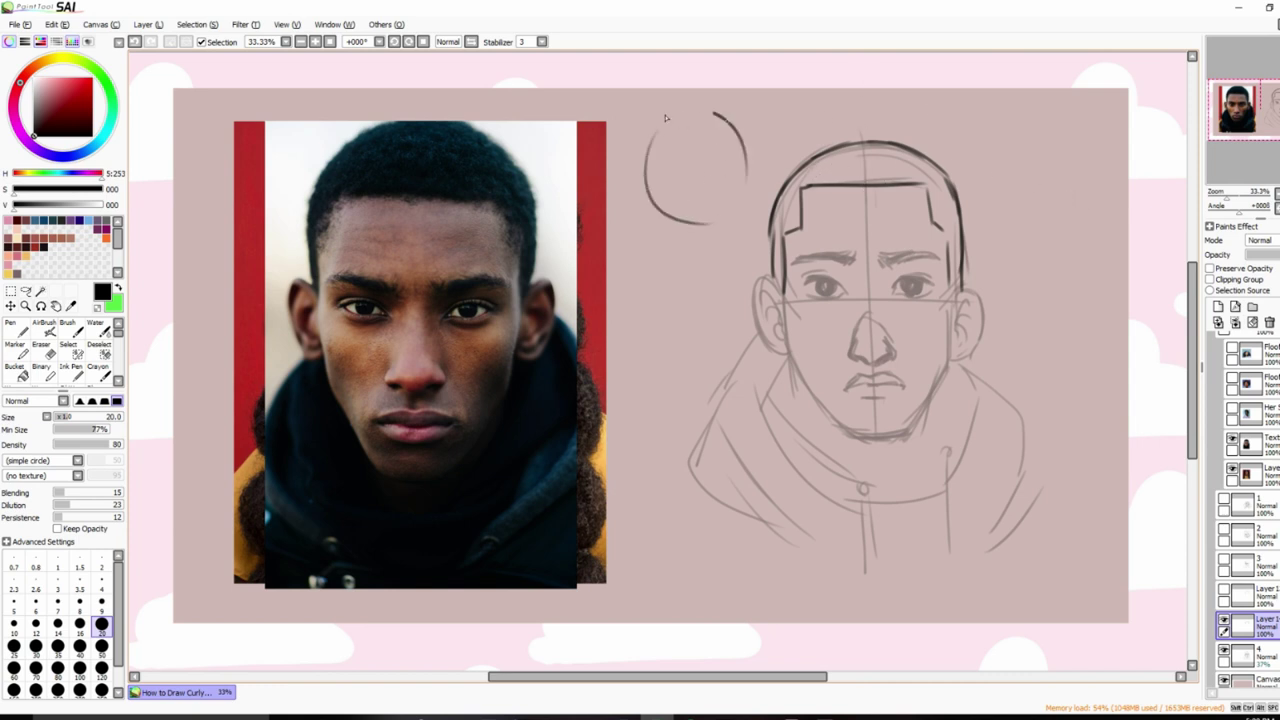
pyautogui.moveTo(705, 108)
pyautogui.mouseDown()
pyautogui.moveTo(640, 170)
pyautogui.moveTo(665, 222)
pyautogui.moveTo(712, 228)
pyautogui.mouseUp()
pyautogui.moveTo(752, 178); pyautogui.dragTo(740, 222)
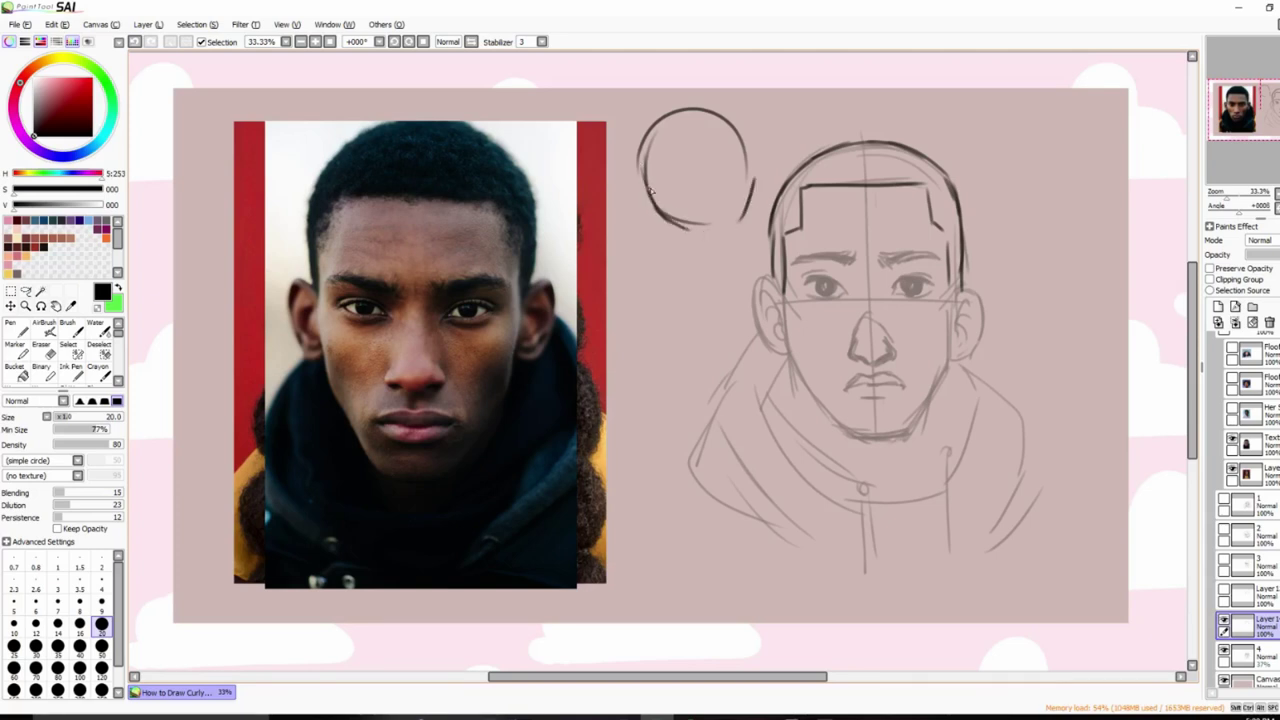
pyautogui.moveTo(645, 170); pyautogui.dragTo(656, 208)
pyautogui.moveTo(760, 162)
pyautogui.mouseDown()
pyautogui.moveTo(762, 195)
pyautogui.moveTo(672, 225)
pyautogui.moveTo(682, 278)
pyautogui.mouseUp()
pyautogui.moveTo(737, 216); pyautogui.dragTo(736, 274)
pyautogui.moveTo(704, 140); pyautogui.dragTo(666, 180)
pyautogui.moveTo(662, 114); pyautogui.dragTo(695, 190)
pyautogui.moveTo(654, 140); pyautogui.dragTo(662, 184)
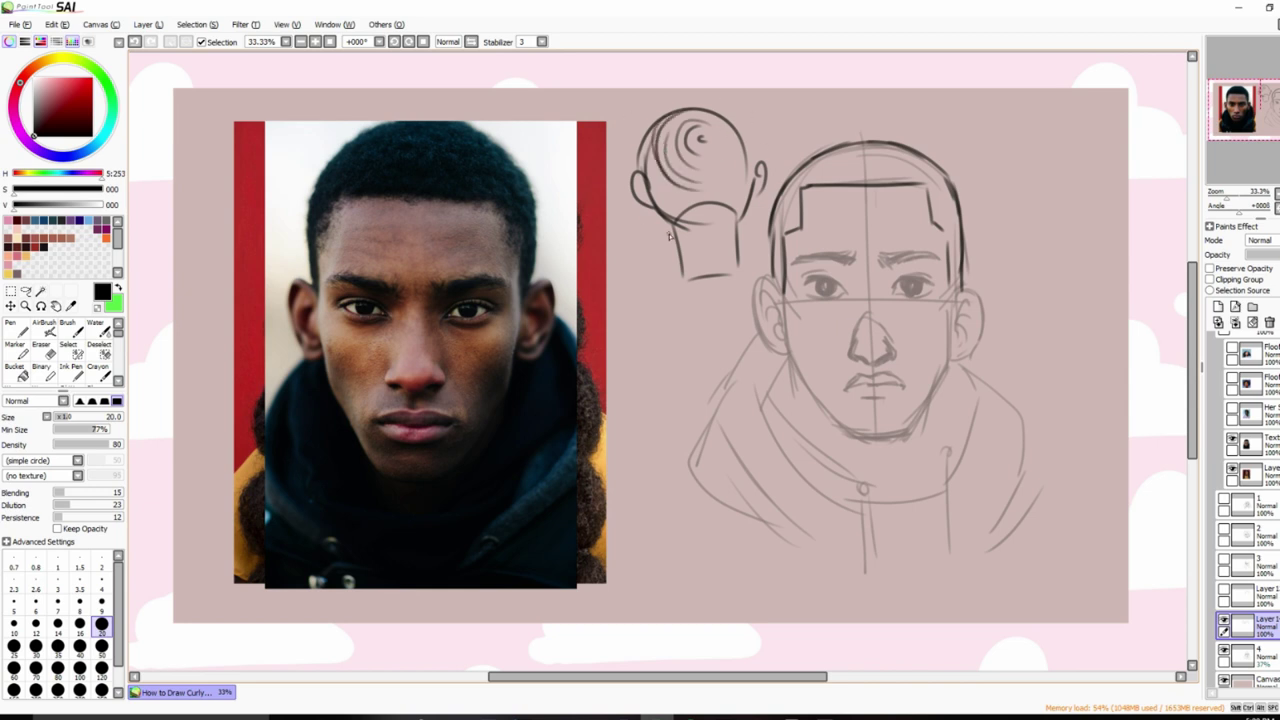
# Lasso the small back-of-head sketch and delete it.
pyautogui.press('l')
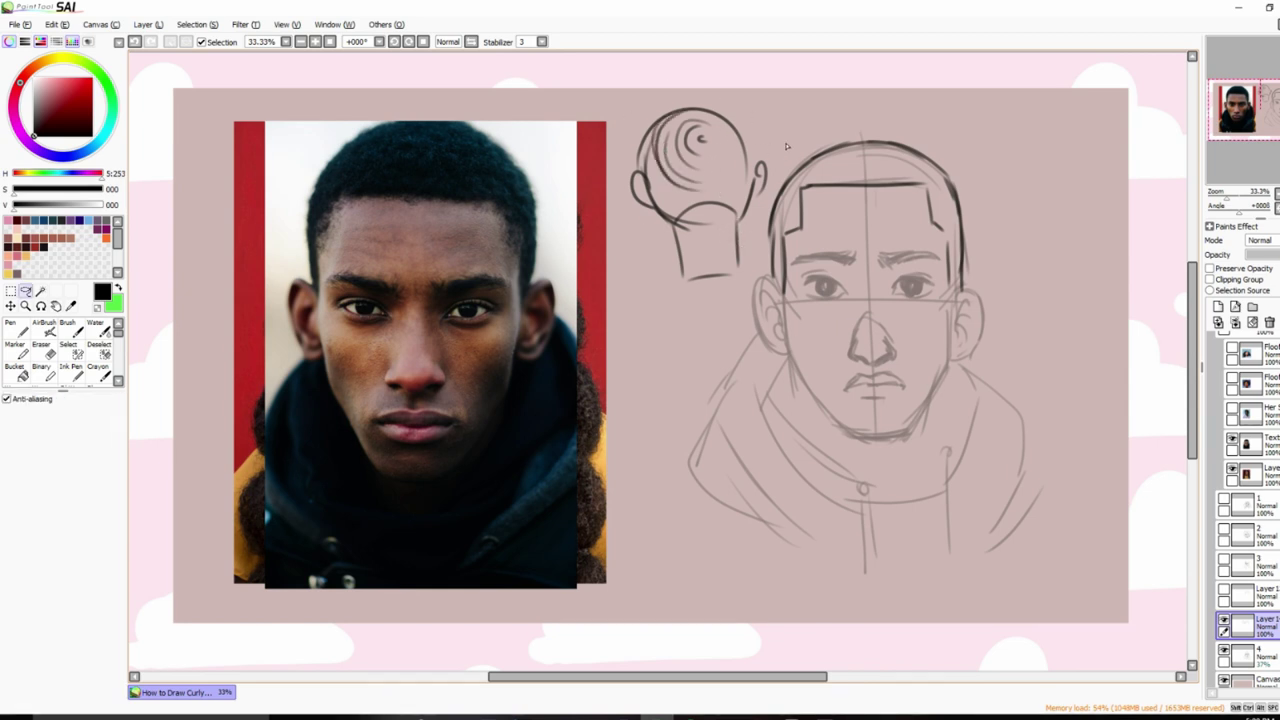
pyautogui.moveTo(786, 130)
pyautogui.mouseDown()
pyautogui.moveTo(754, 236)
pyautogui.moveTo(677, 353)
pyautogui.moveTo(613, 184)
pyautogui.moveTo(687, 82)
pyautogui.moveTo(758, 128)
pyautogui.mouseUp()
pyautogui.press('Delete')
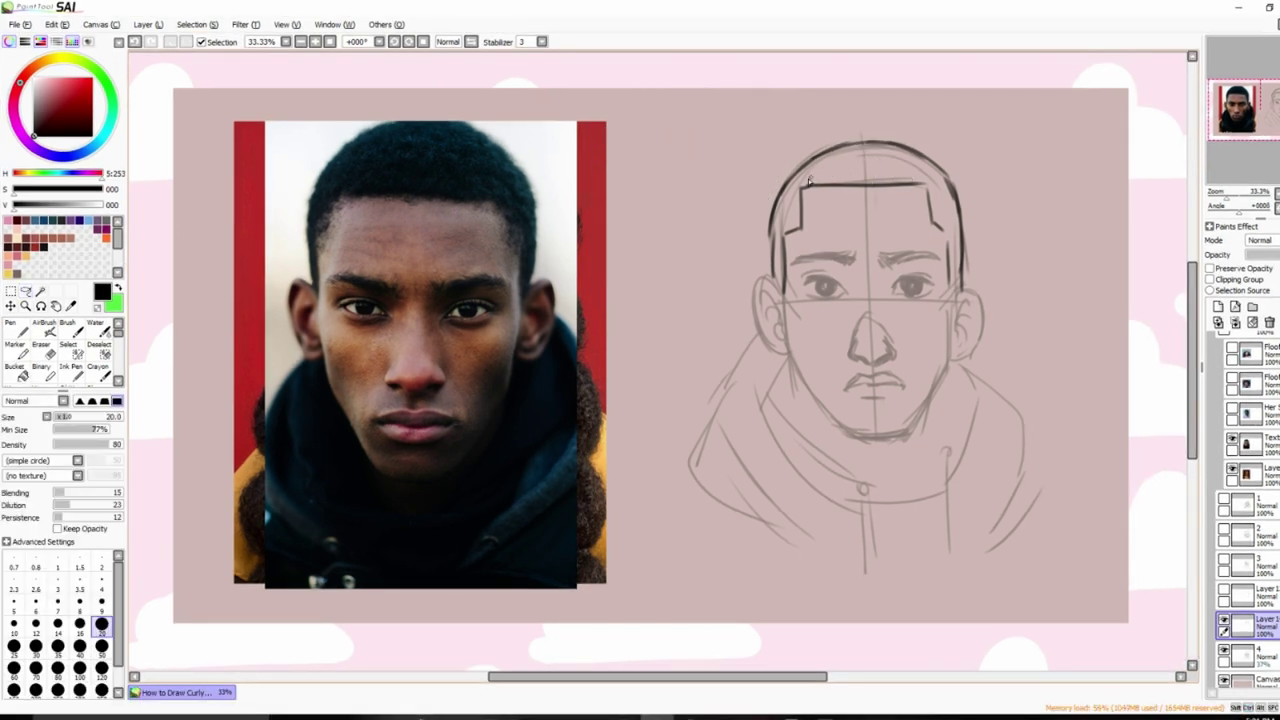
# Add curved wave lines across the top of the smooth short hair, between the hairline and the crown.
pyautogui.moveTo(808, 181)
pyautogui.mouseDown()
pyautogui.moveTo(919, 170)
pyautogui.moveTo(849, 153)
pyautogui.moveTo(913, 163)
pyautogui.mouseUp()
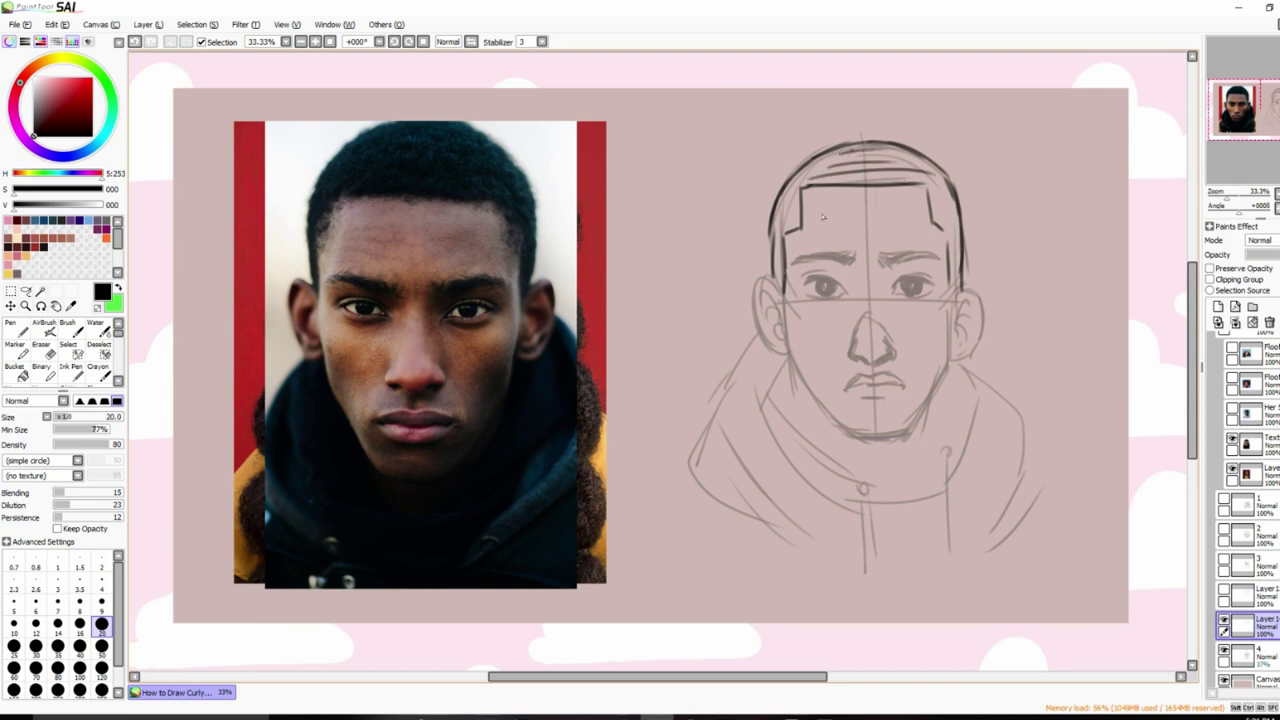
# Try a concentric swirl of wave lines in the empty space beside the portrait and undo it.
pyautogui.moveTo(688, 175)
pyautogui.mouseDown()
pyautogui.moveTo(728, 198)
pyautogui.moveTo(684, 236)
pyautogui.moveTo(643, 217)
pyautogui.mouseUp()
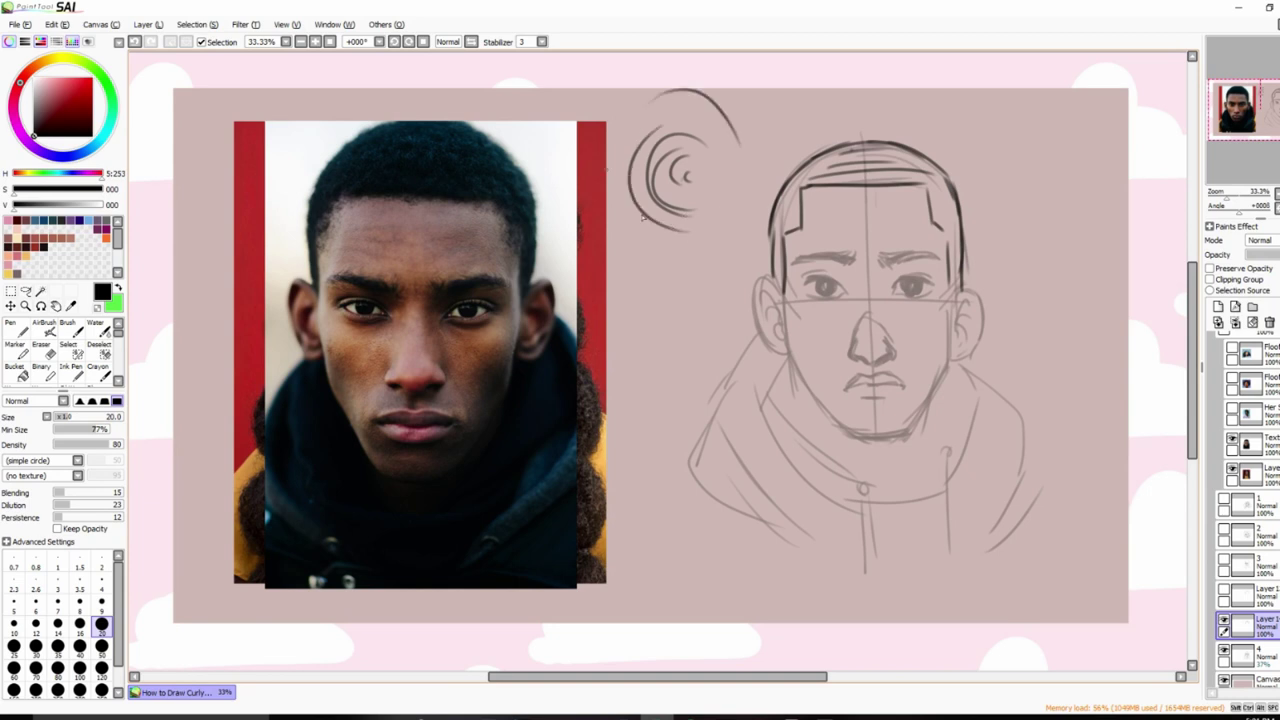
pyautogui.hotkey('ctrl', 'z')
pyautogui.hotkey('ctrl', 'z')
pyautogui.hotkey('ctrl', 'z')
pyautogui.hotkey('ctrl', 'z')
pyautogui.hotkey('ctrl', 'z')
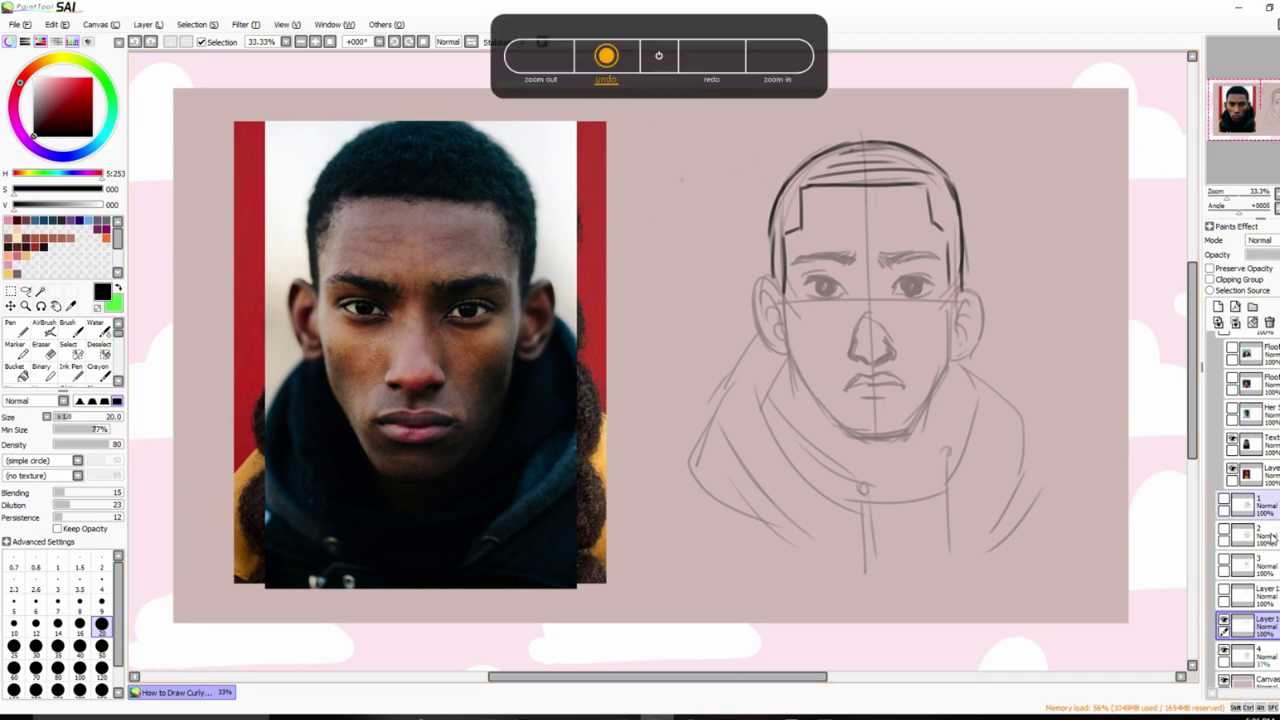
# Hide the smooth hair layer, show the coily hair layer again, and move the coily layer below the smooth one.
pyautogui.click(1224, 621)
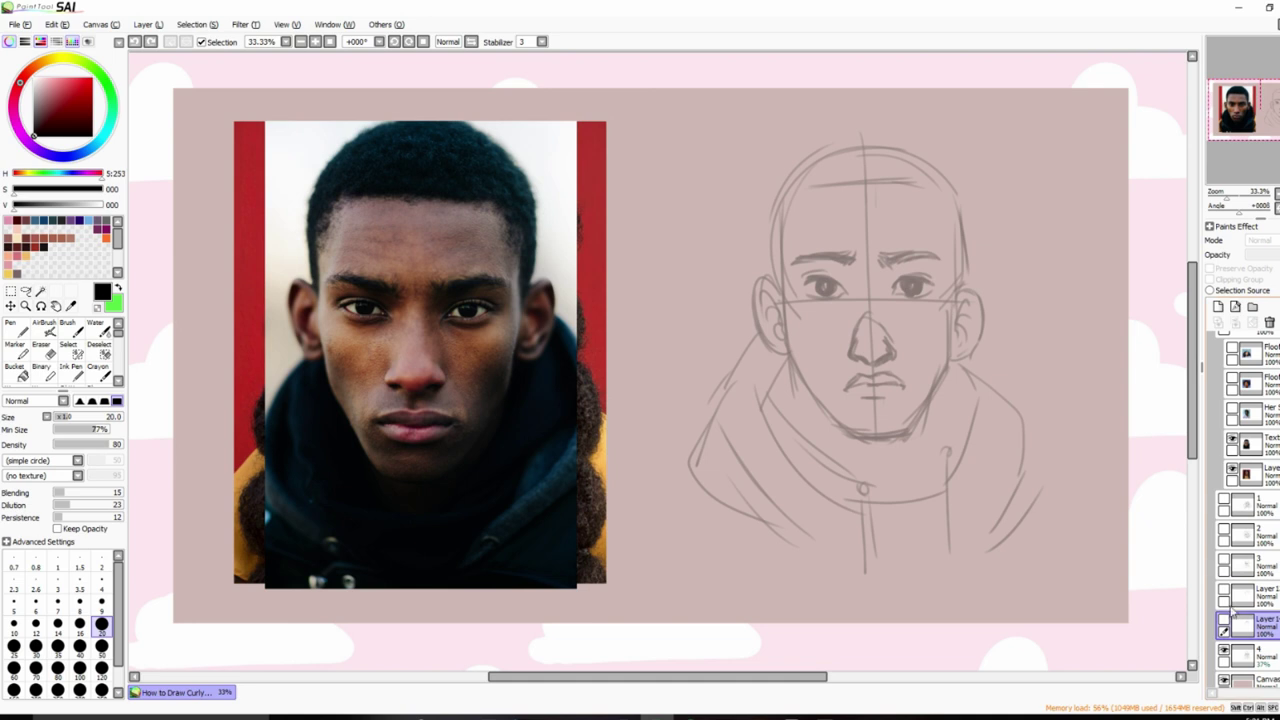
pyautogui.click(1224, 590)
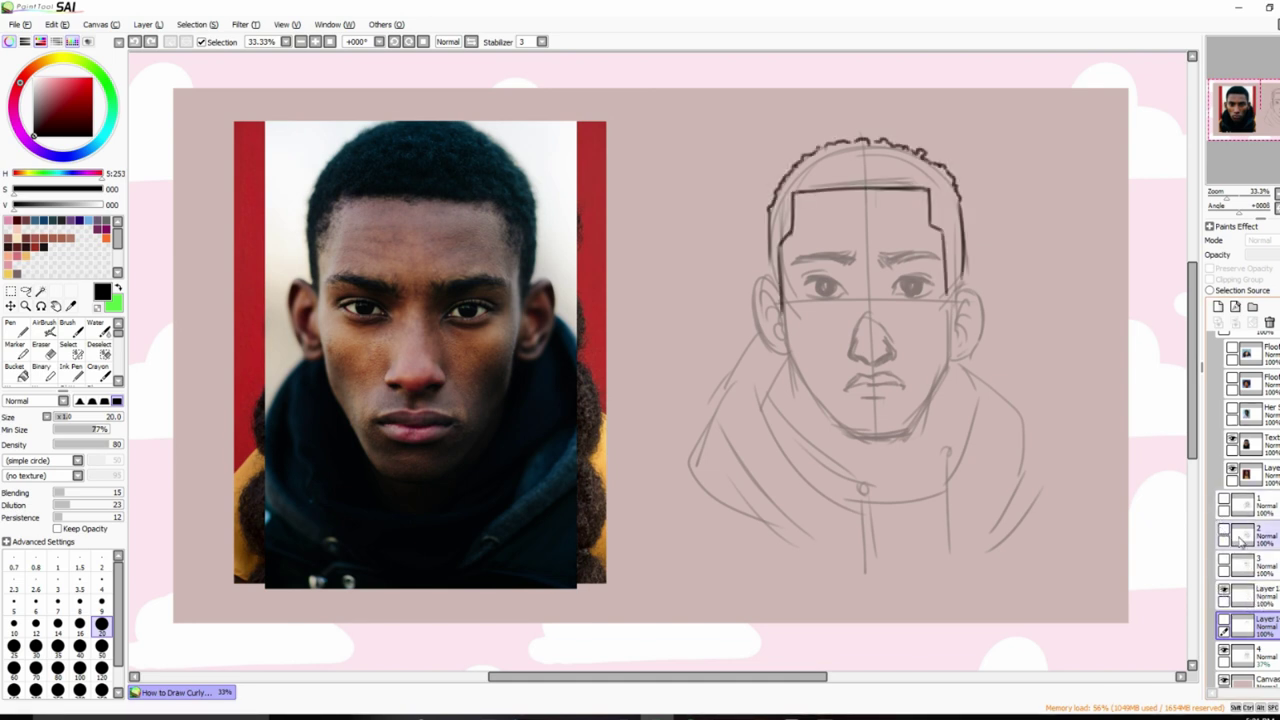
pyautogui.moveTo(1242, 592); pyautogui.dragTo(1274, 644)
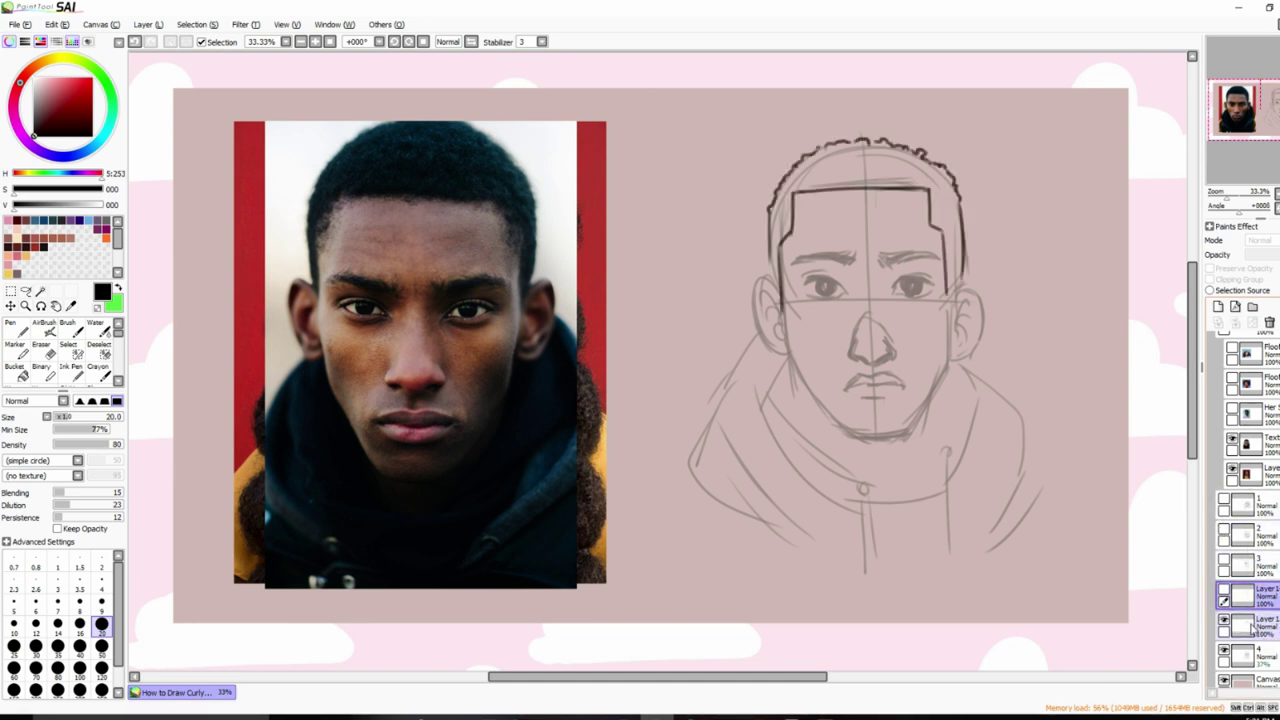
# Raise layer 4's opacity to 100% and erase its skull guidelines inside the coily hair outline.
pyautogui.click(1255, 650)
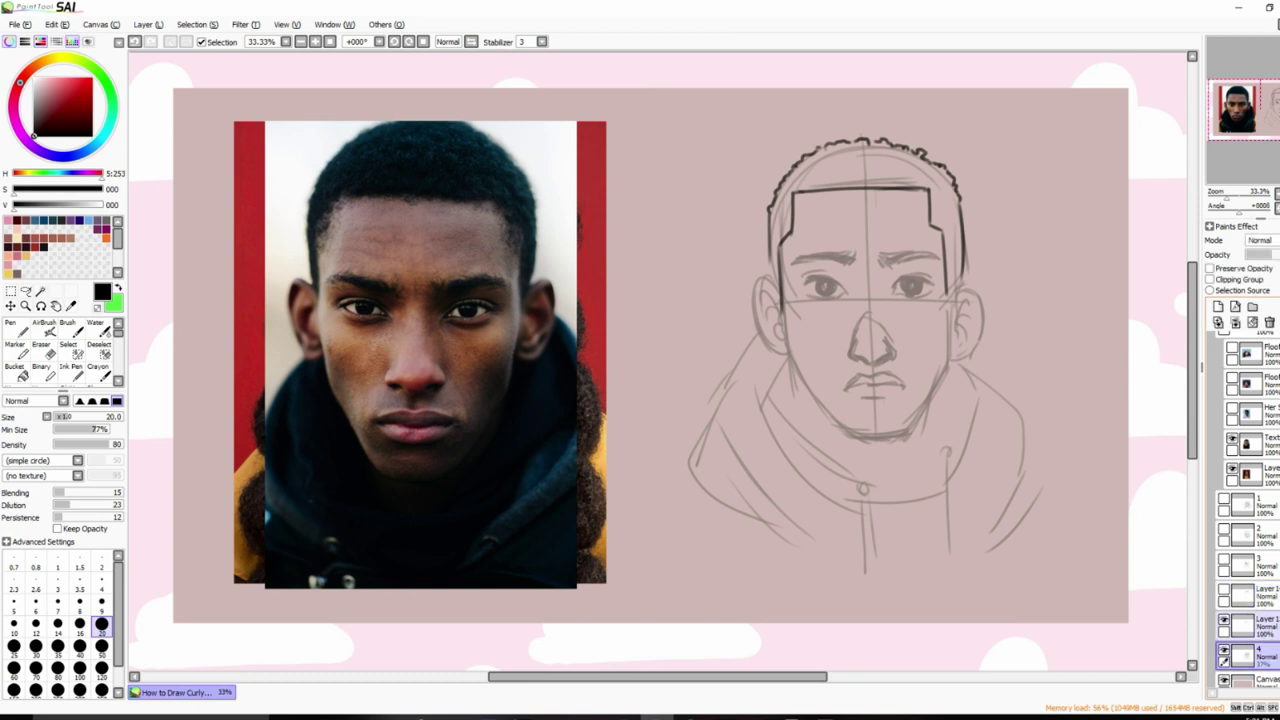
pyautogui.click(1258, 241)
pyautogui.click(1260, 252)
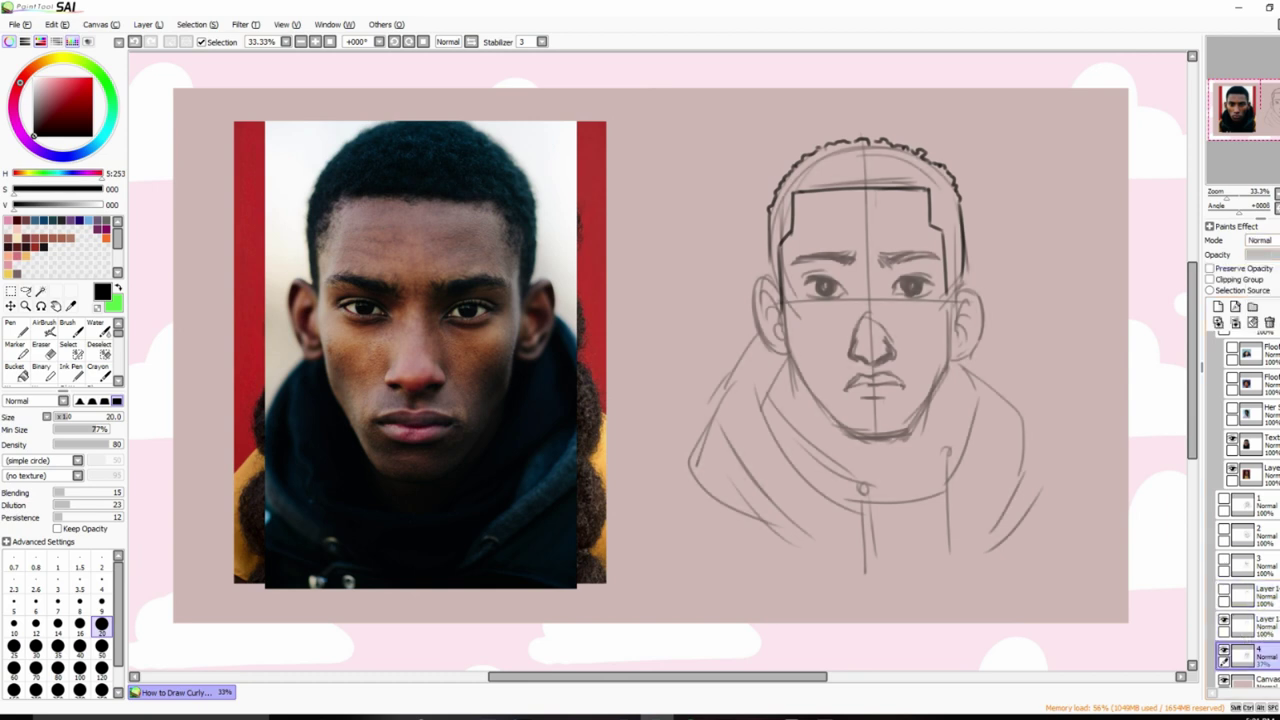
pyautogui.press('e')
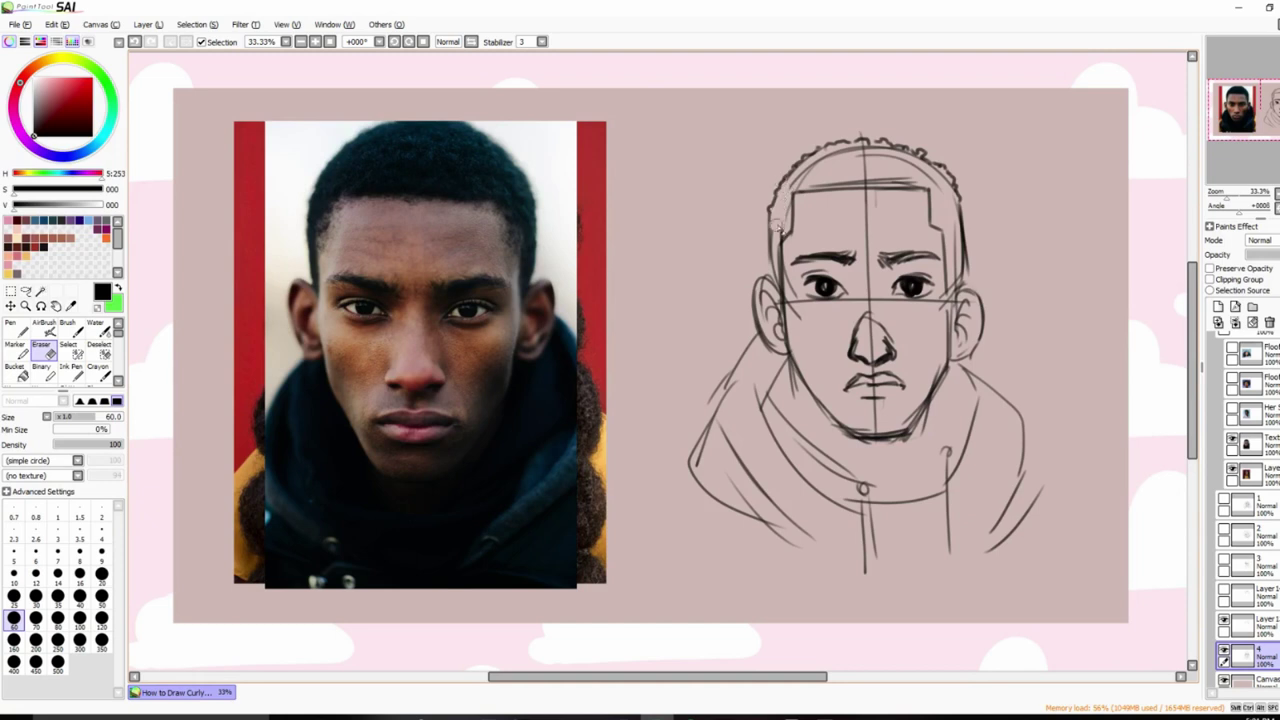
pyautogui.moveTo(866, 155)
pyautogui.mouseDown()
pyautogui.moveTo(895, 160)
pyautogui.moveTo(840, 190)
pyautogui.moveTo(876, 212)
pyautogui.moveTo(912, 172)
pyautogui.moveTo(955, 210)
pyautogui.moveTo(958, 245)
pyautogui.mouseUp()
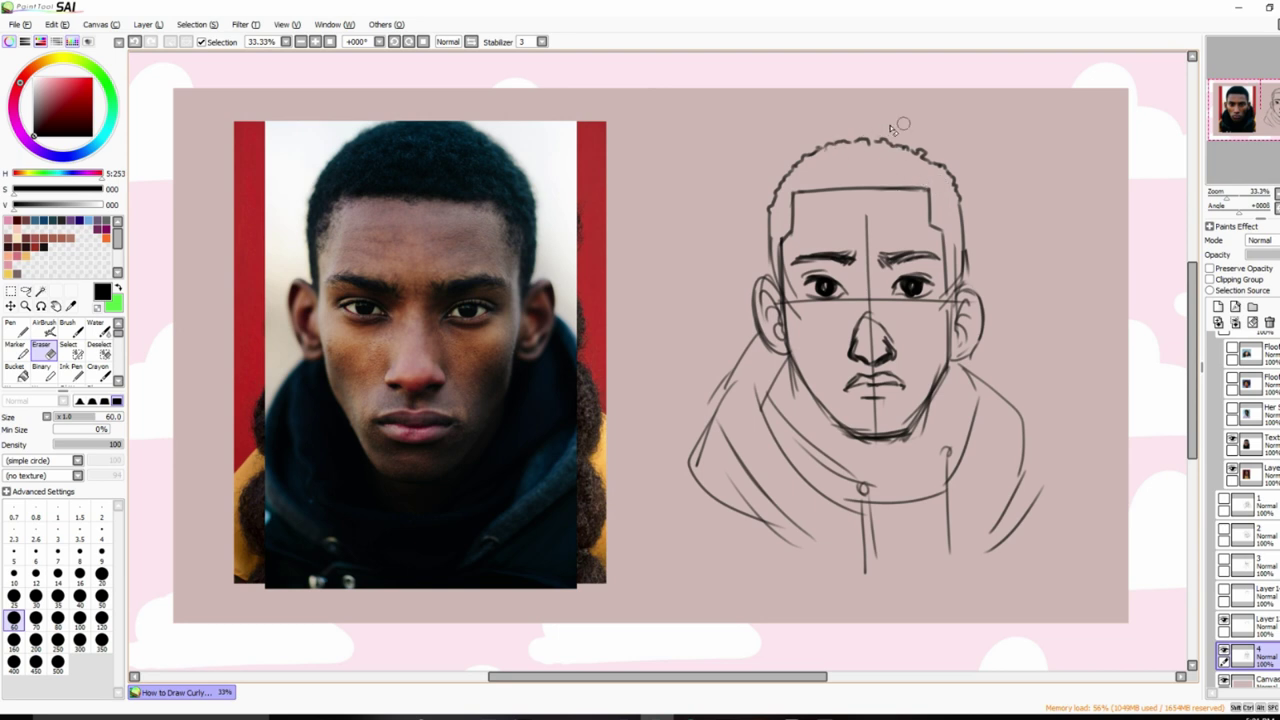
# Merge the coily hair layer down into layer 4 and hide the merged sketch.
pyautogui.click(1245, 622)
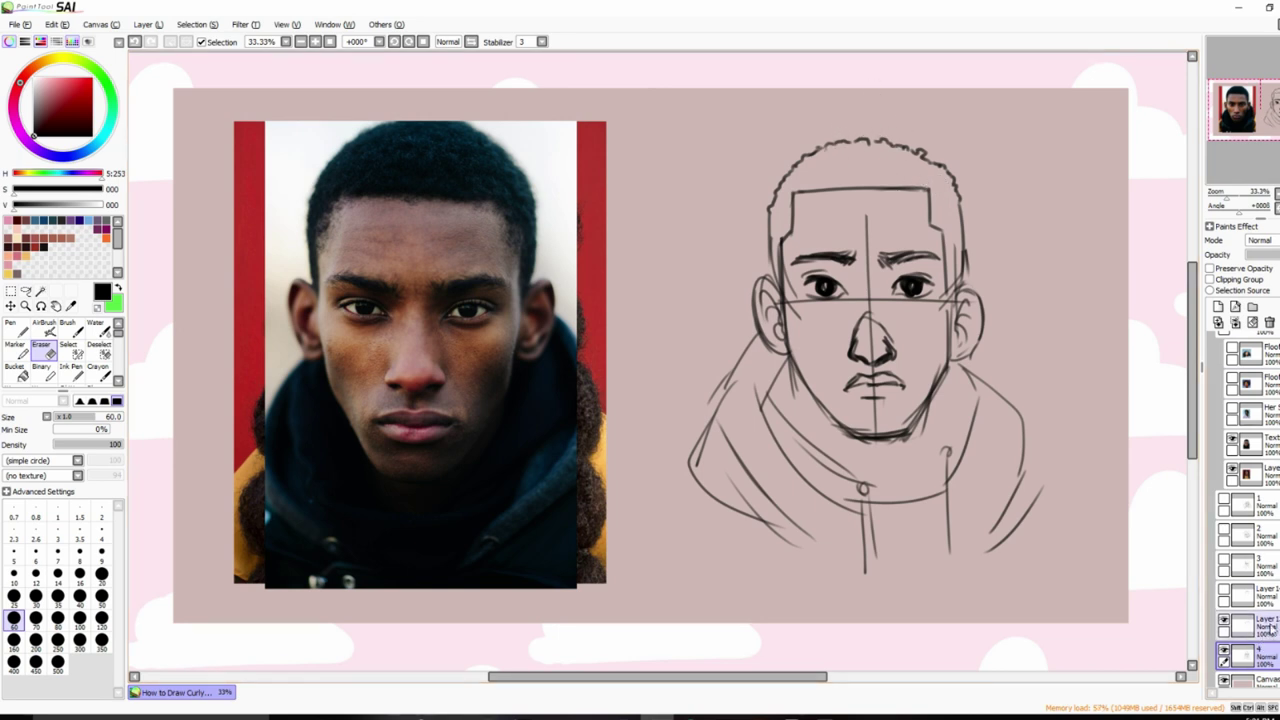
pyautogui.click(1236, 322)
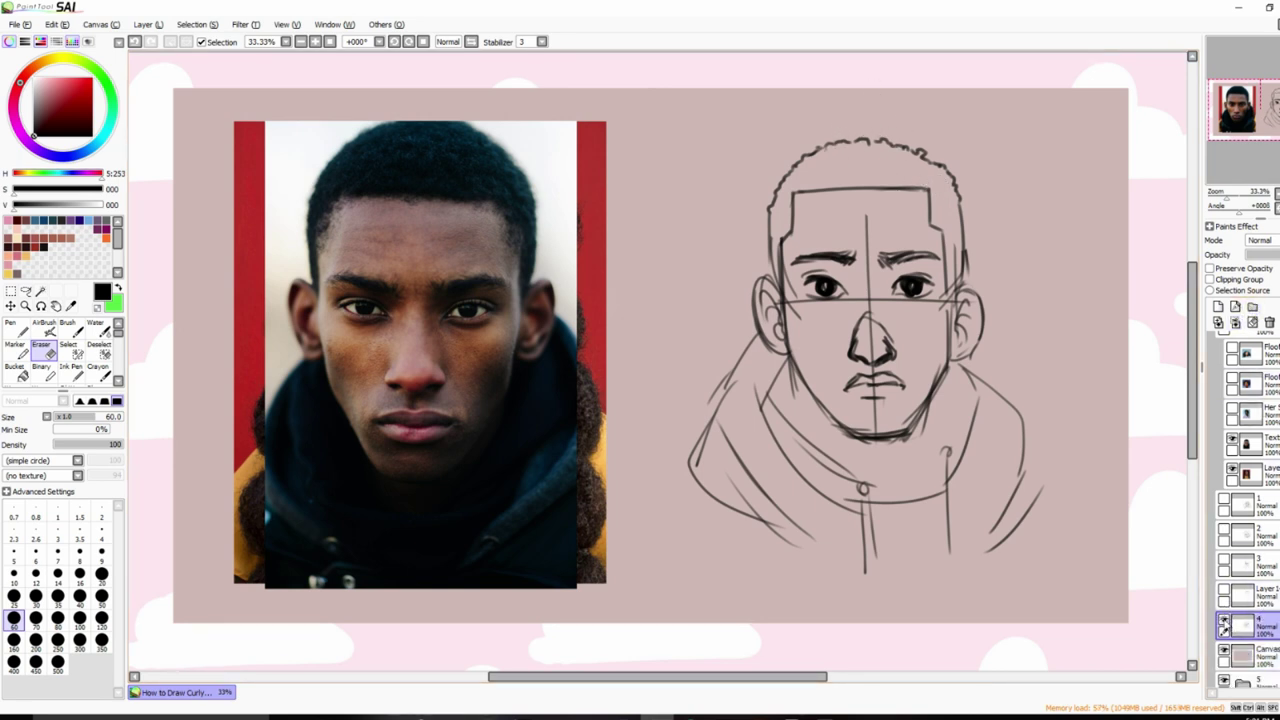
pyautogui.click(1224, 622)
# Hide the man's reference photo and the canvas layer covering folder 5, and make the folder's Lines layer active.
pyautogui.scroll(3, 1243, 509)
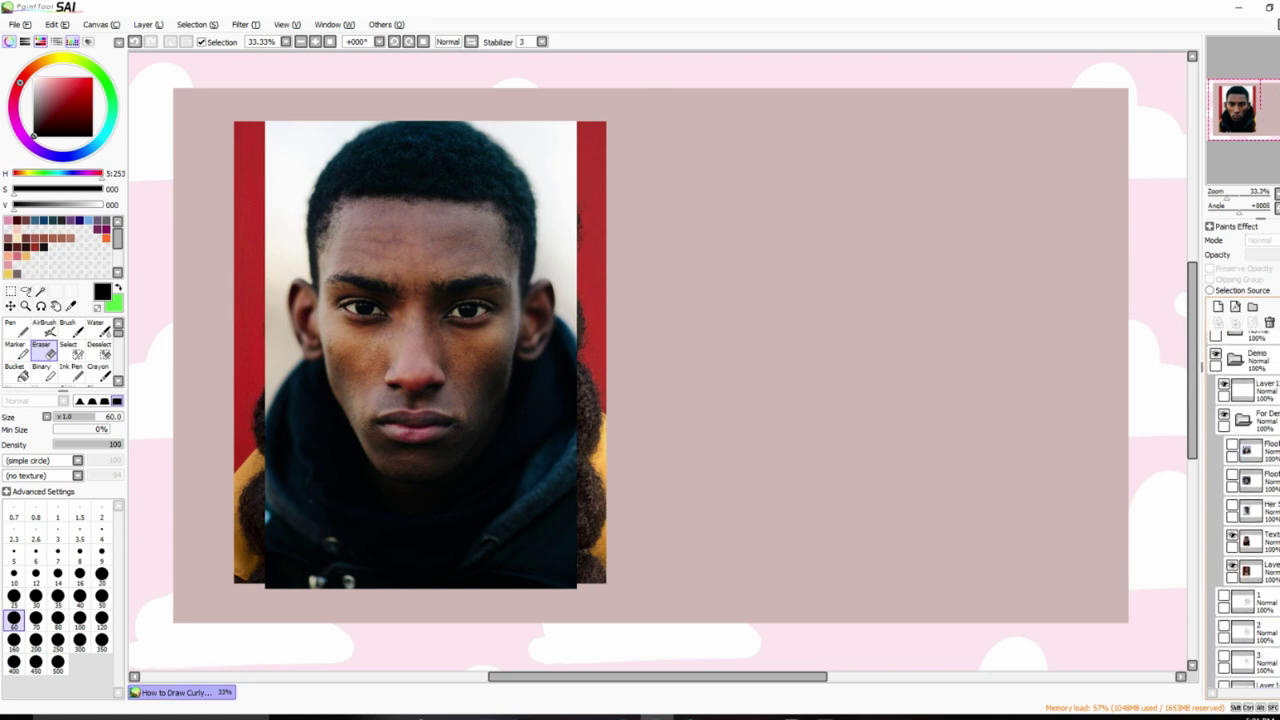
pyautogui.click(1232, 540)
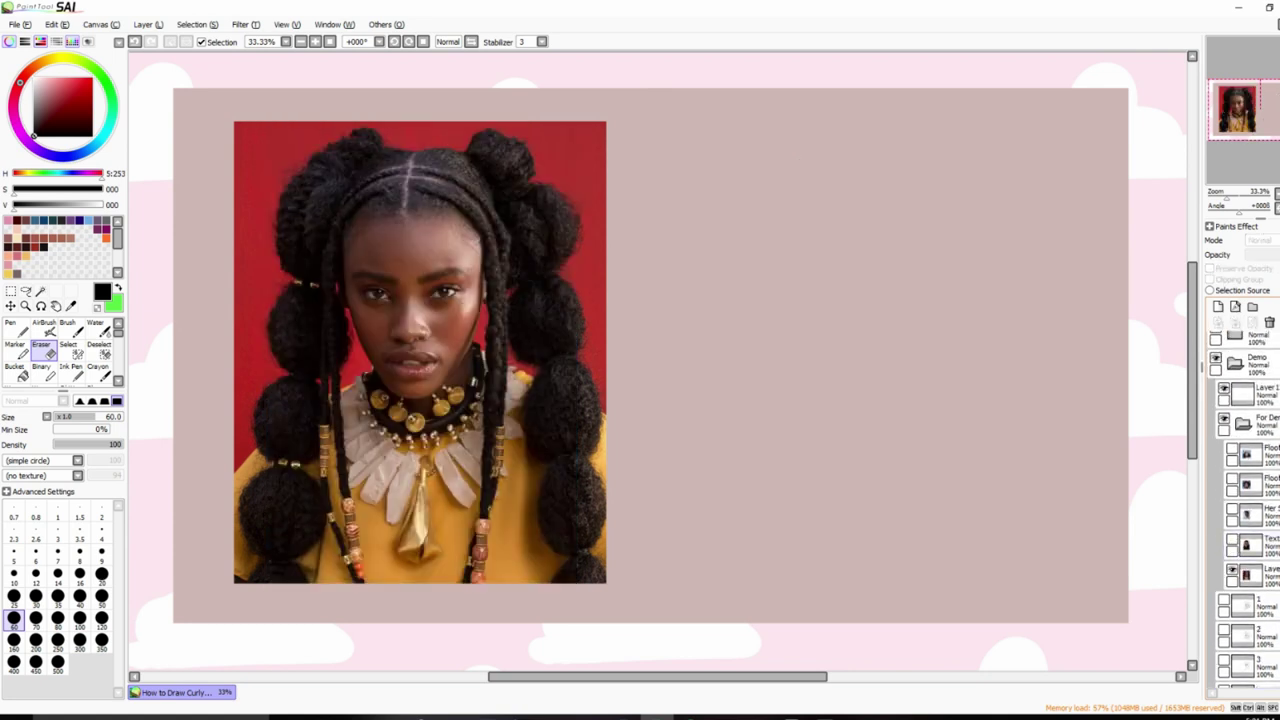
pyautogui.scroll(-4, 1243, 509)
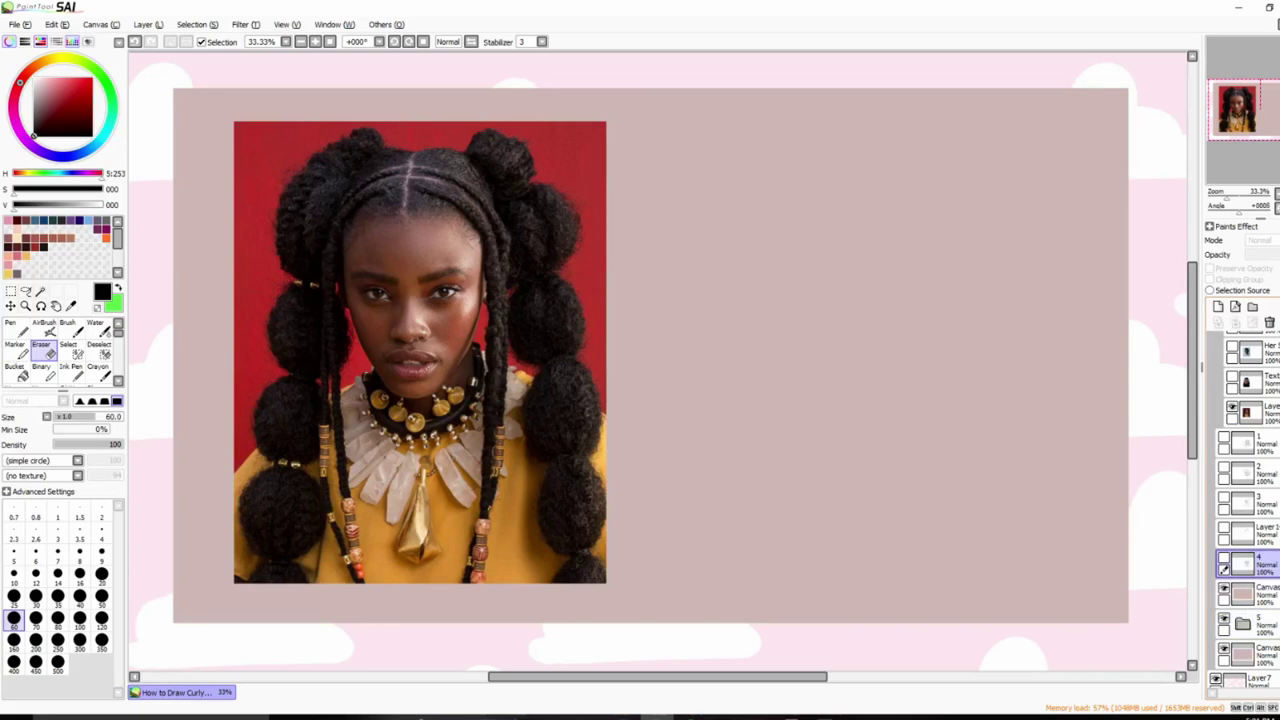
pyautogui.scroll(-2, 1243, 509)
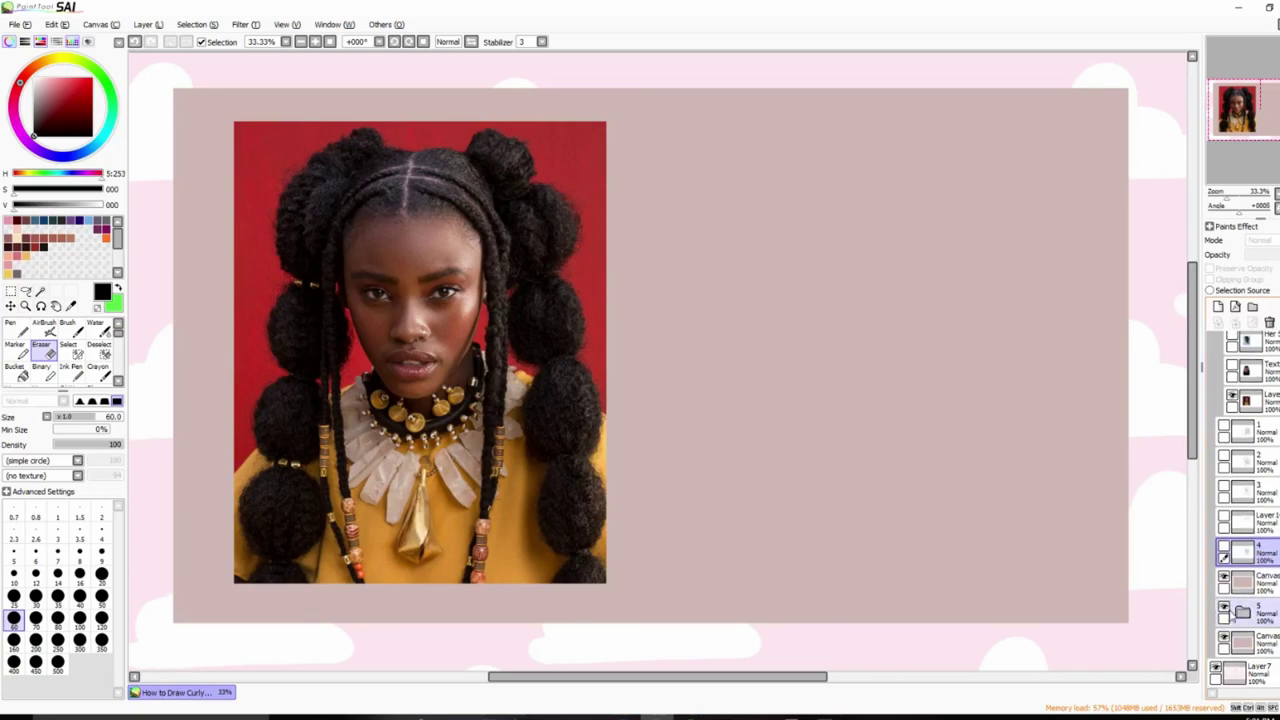
pyautogui.scroll(-4, 1243, 540)
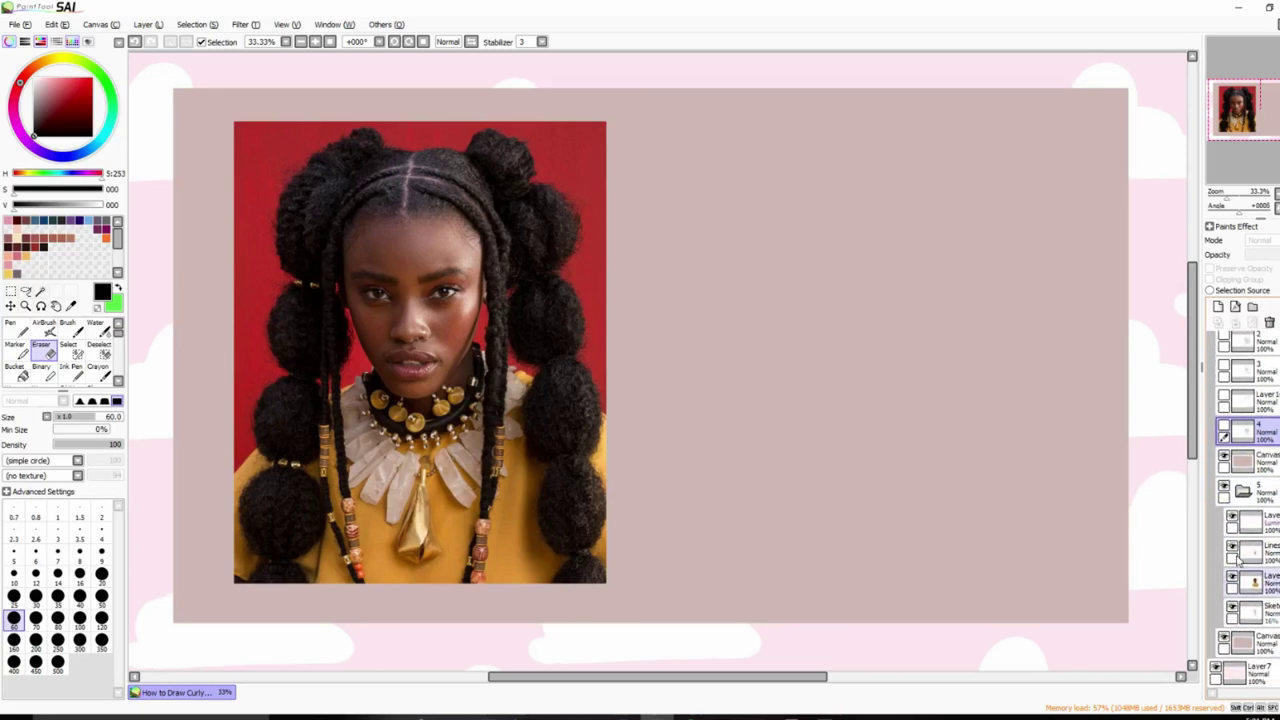
pyautogui.click(1224, 458)
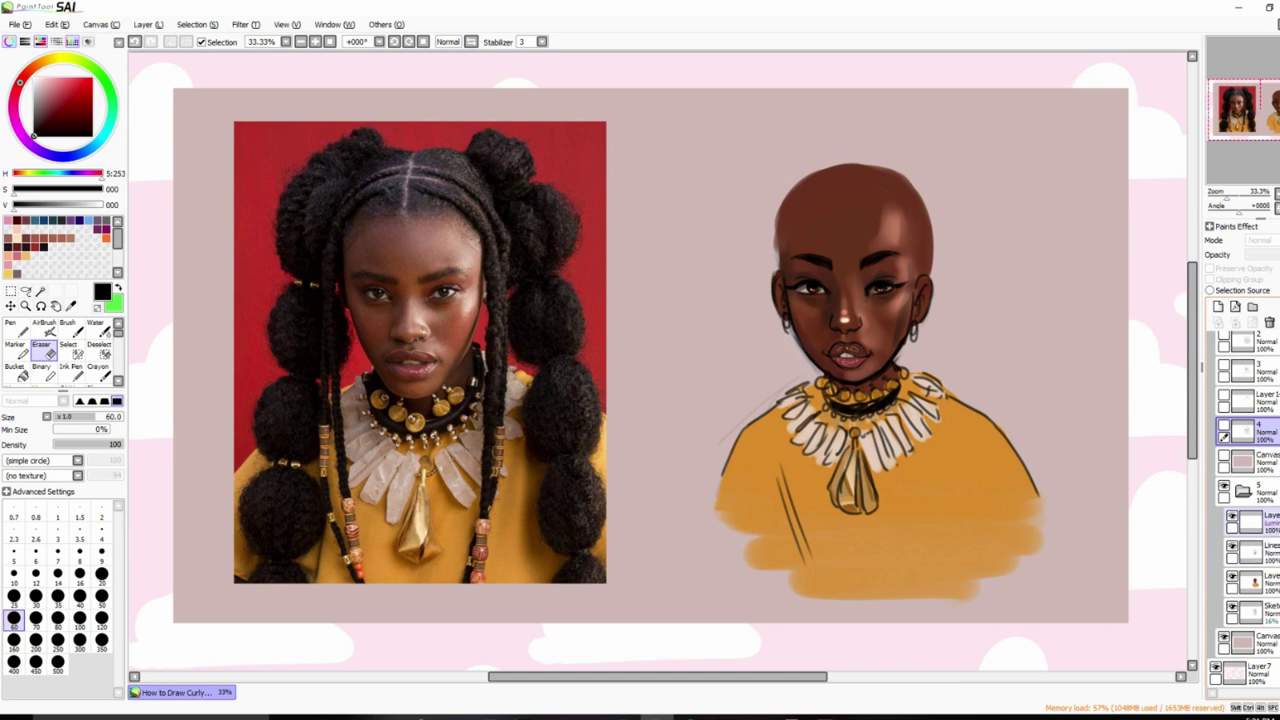
pyautogui.doubleClick(1245, 550)
pyautogui.click(706, 315)
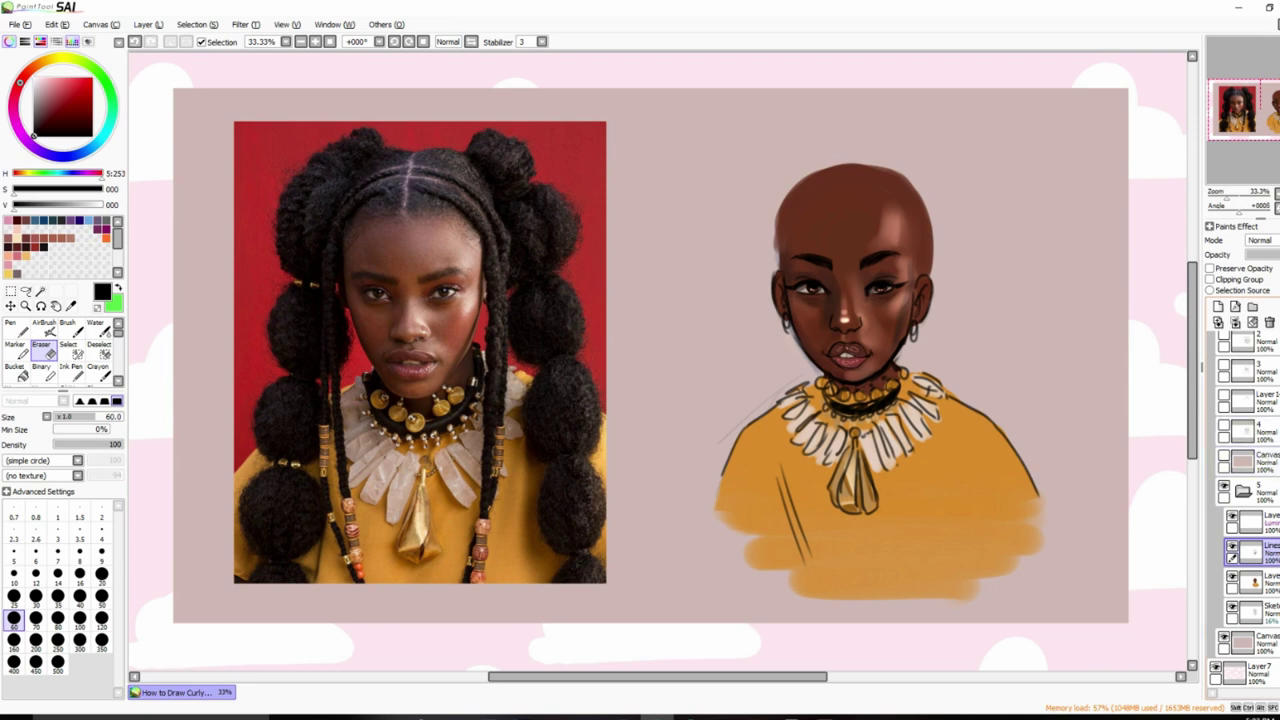
# On the annotation layer in the Demo folder, trace the woman's face-framing braids and the braid rows above her forehead in green.
pyautogui.scroll(10, 1245, 508)
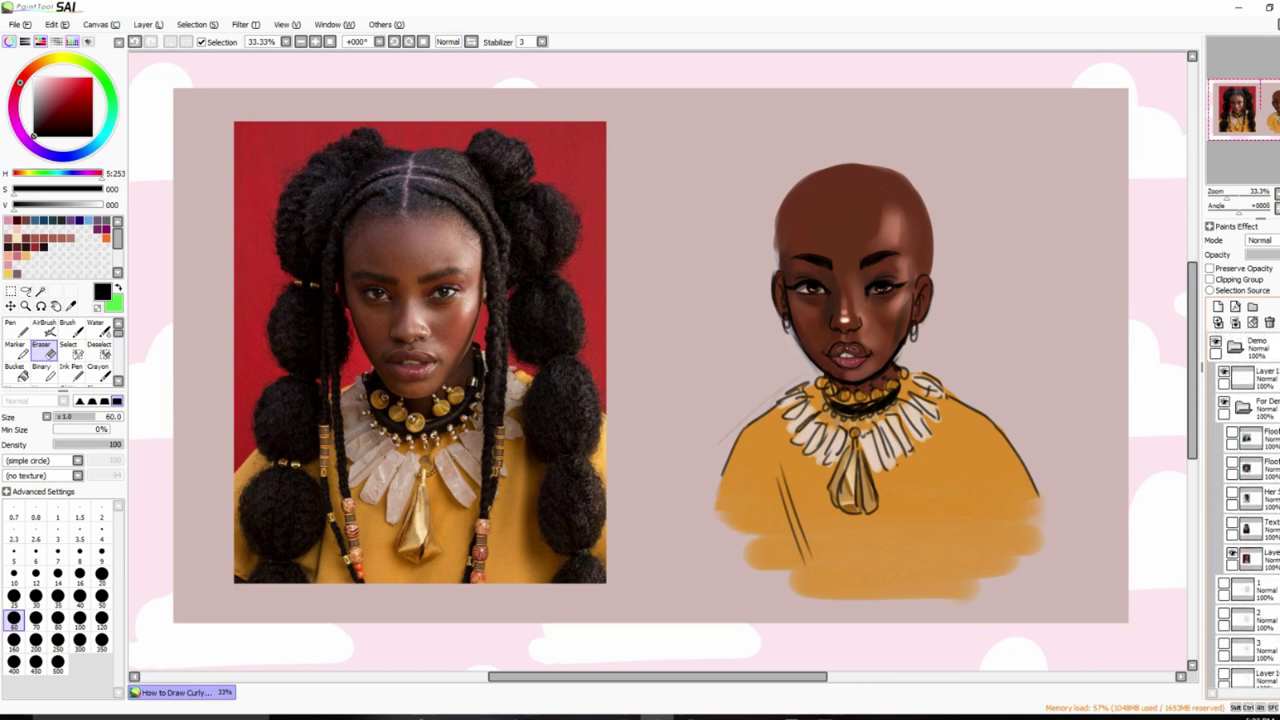
pyautogui.click(1266, 386)
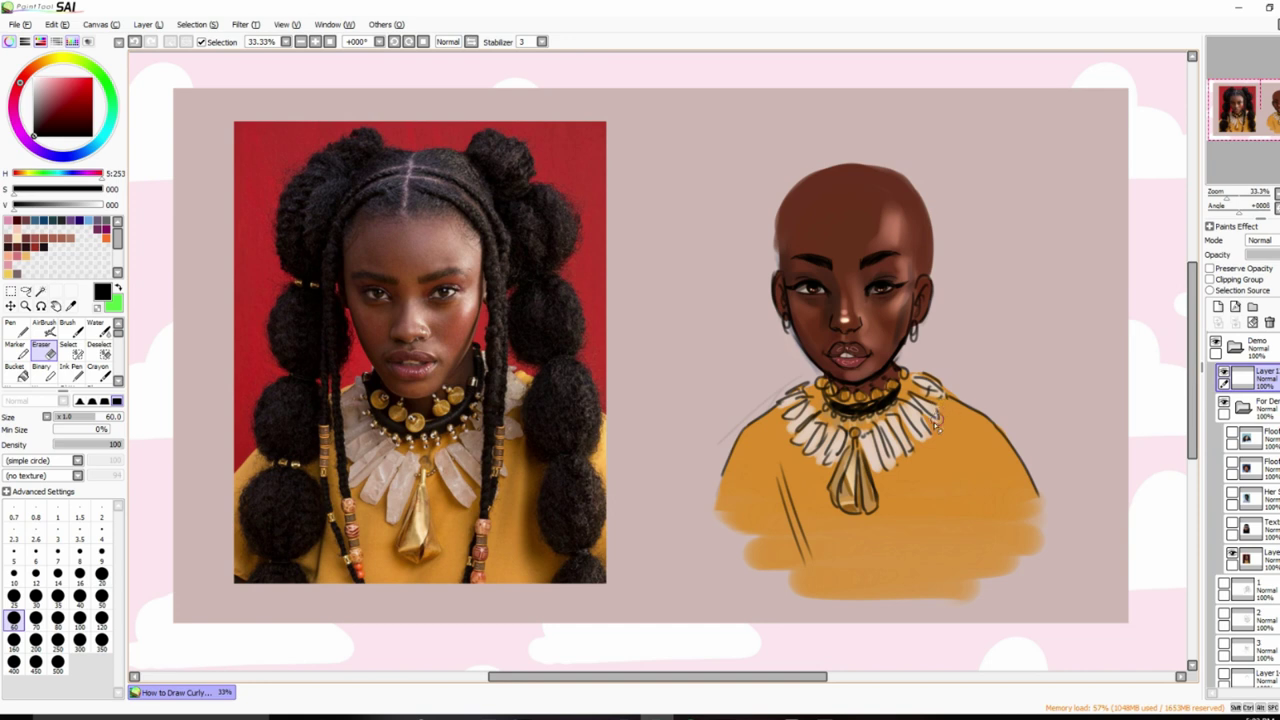
pyautogui.press('x')
pyautogui.press('b')
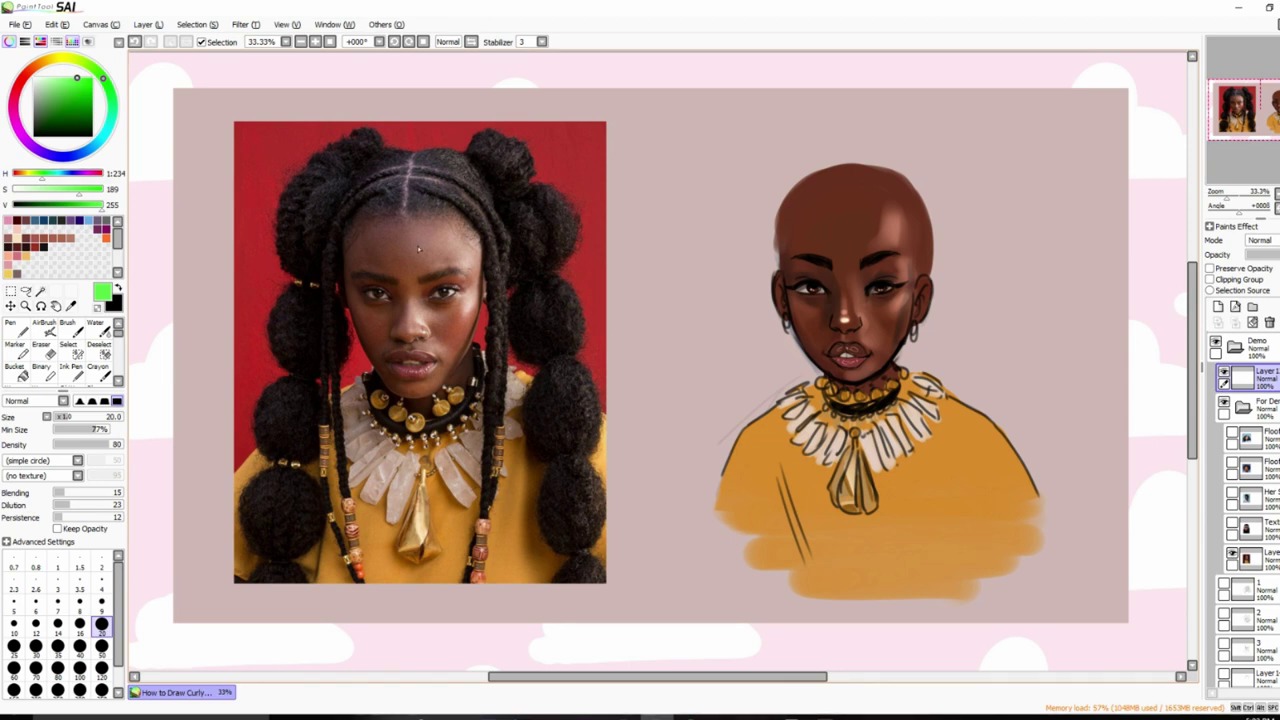
pyautogui.moveTo(385, 196)
pyautogui.mouseDown()
pyautogui.moveTo(346, 224)
pyautogui.moveTo(337, 320)
pyautogui.moveTo(335, 288)
pyautogui.moveTo(350, 505)
pyautogui.mouseUp()
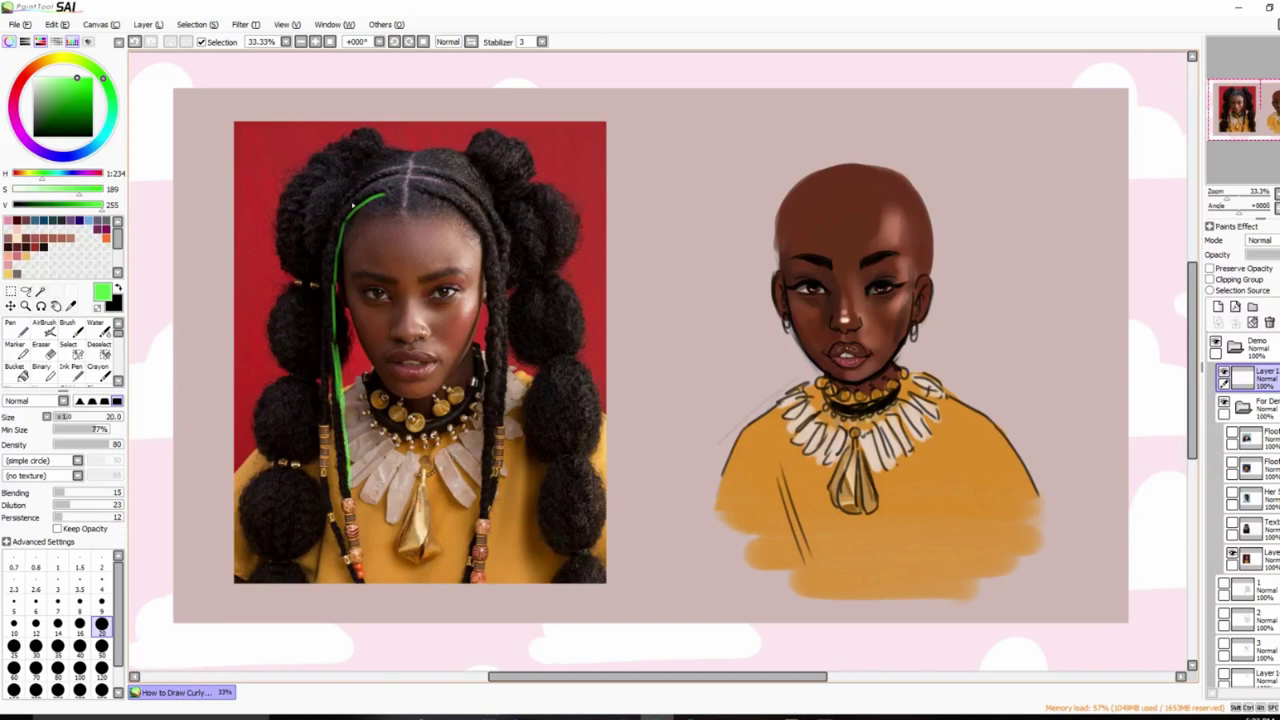
pyautogui.moveTo(352, 204)
pyautogui.mouseDown()
pyautogui.moveTo(333, 298)
pyautogui.moveTo(332, 430)
pyautogui.moveTo(333, 275)
pyautogui.moveTo(342, 212)
pyautogui.mouseUp()
pyautogui.moveTo(432, 210)
pyautogui.mouseDown()
pyautogui.moveTo(495, 292)
pyautogui.moveTo(488, 540)
pyautogui.mouseUp()
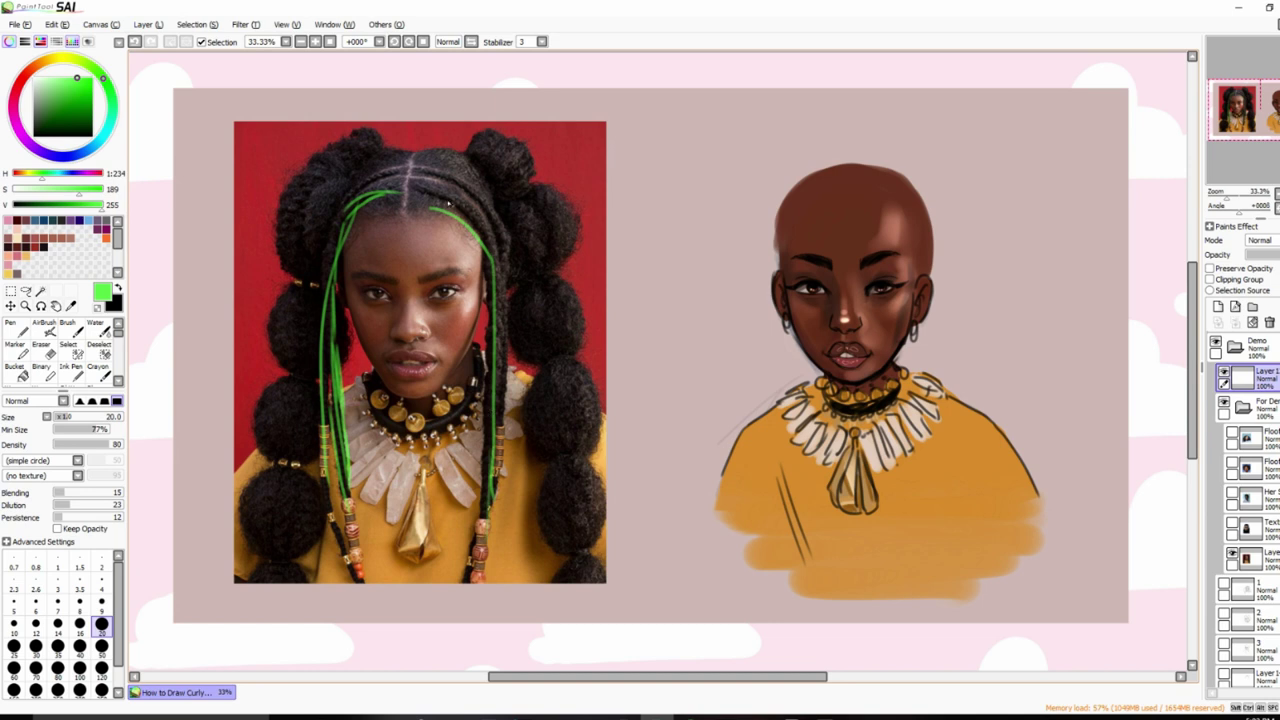
pyautogui.moveTo(430, 184)
pyautogui.mouseDown()
pyautogui.moveTo(502, 284)
pyautogui.moveTo(510, 420)
pyautogui.moveTo(504, 262)
pyautogui.mouseUp()
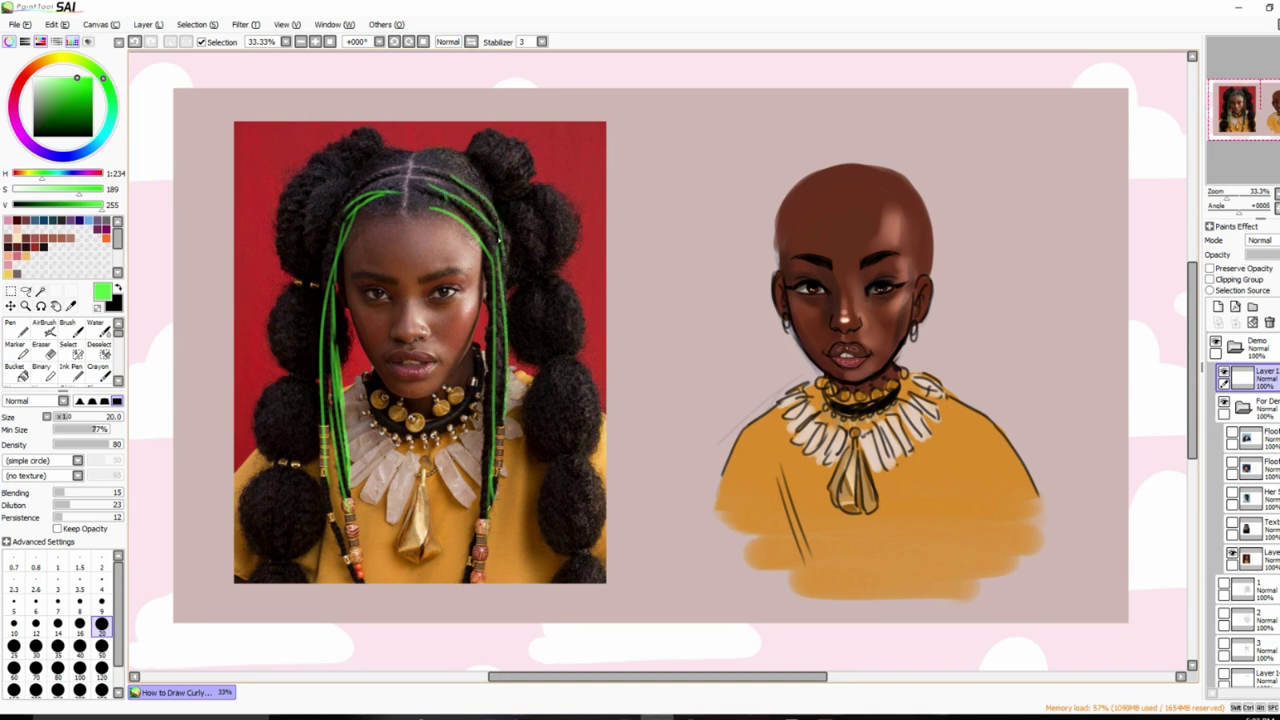
pyautogui.moveTo(400, 172); pyautogui.dragTo(353, 185)
pyautogui.moveTo(343, 190); pyautogui.dragTo(320, 272)
# Outline the upper hair puffs, the top of the head and the central parting in green on the reference photo.
pyautogui.moveTo(380, 133)
pyautogui.mouseDown()
pyautogui.moveTo(296, 218)
pyautogui.moveTo(285, 278)
pyautogui.mouseUp()
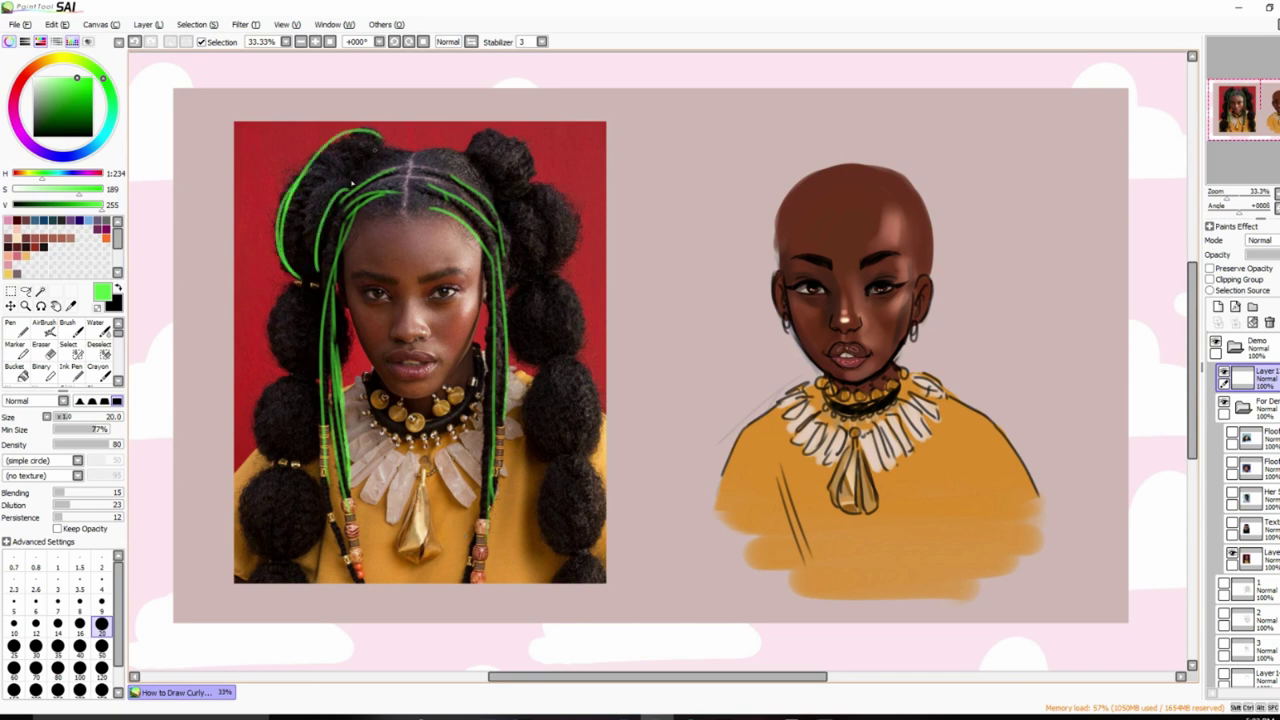
pyautogui.moveTo(352, 183)
pyautogui.mouseDown()
pyautogui.moveTo(369, 150)
pyautogui.moveTo(453, 152)
pyautogui.moveTo(433, 152)
pyautogui.moveTo(494, 211)
pyautogui.mouseUp()
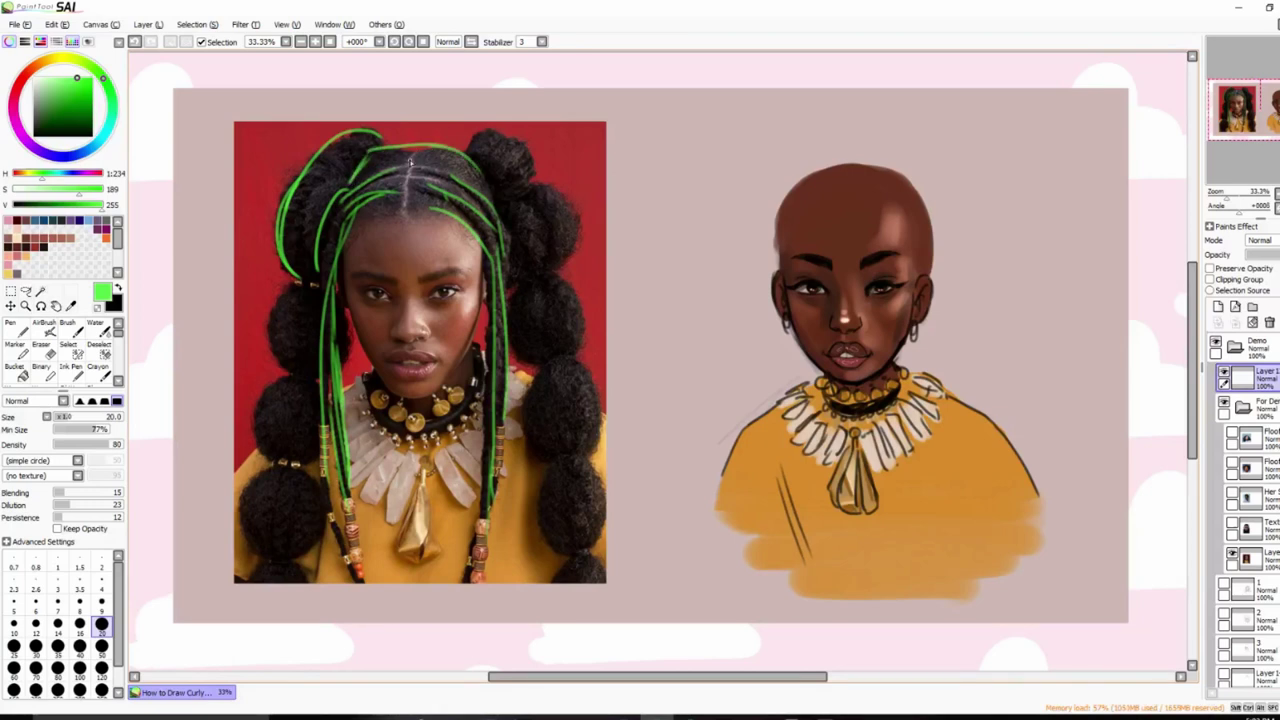
pyautogui.moveTo(409, 150); pyautogui.dragTo(405, 210)
pyautogui.moveTo(468, 152)
pyautogui.mouseDown()
pyautogui.moveTo(544, 180)
pyautogui.moveTo(543, 165)
pyautogui.moveTo(513, 200)
pyautogui.moveTo(568, 262)
pyautogui.mouseUp()
pyautogui.moveTo(528, 200); pyautogui.dragTo(549, 262)
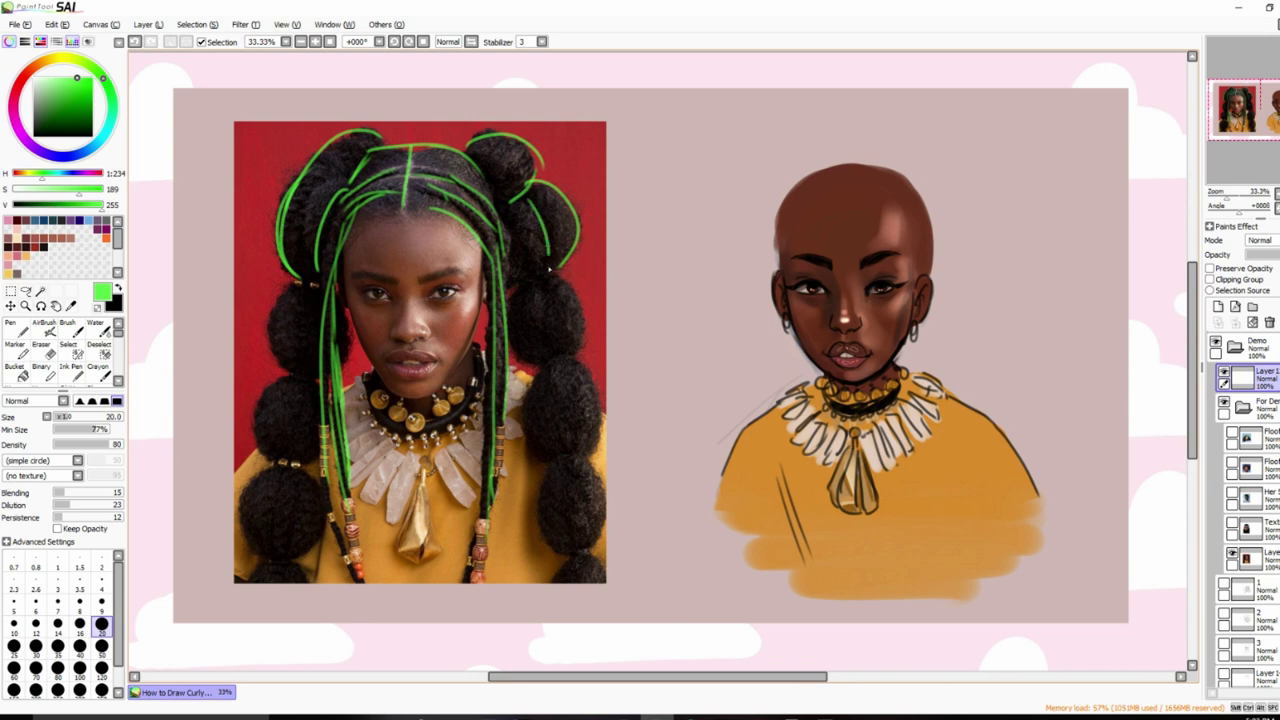
# Circle the remaining puffs and their ties down both ponytails, and trace the forehead hairline in green on the photo.
pyautogui.moveTo(305, 285); pyautogui.dragTo(298, 462)
pyautogui.moveTo(332, 362); pyautogui.dragTo(286, 404)
pyautogui.moveTo(548, 274)
pyautogui.mouseDown()
pyautogui.moveTo(506, 366)
pyautogui.moveTo(545, 366)
pyautogui.moveTo(585, 454)
pyautogui.moveTo(528, 502)
pyautogui.moveTo(590, 545)
pyautogui.mouseUp()
pyautogui.moveTo(280, 462)
pyautogui.mouseDown()
pyautogui.moveTo(238, 495)
pyautogui.moveTo(305, 462)
pyautogui.mouseUp()
pyautogui.moveTo(250, 584)
pyautogui.mouseDown()
pyautogui.moveTo(282, 559)
pyautogui.moveTo(312, 582)
pyautogui.mouseUp()
pyautogui.moveTo(558, 584)
pyautogui.mouseDown()
pyautogui.moveTo(614, 590)
pyautogui.moveTo(574, 548)
pyautogui.mouseUp()
pyautogui.moveTo(576, 464); pyautogui.dragTo(530, 474)
pyautogui.moveTo(282, 464); pyautogui.dragTo(305, 461)
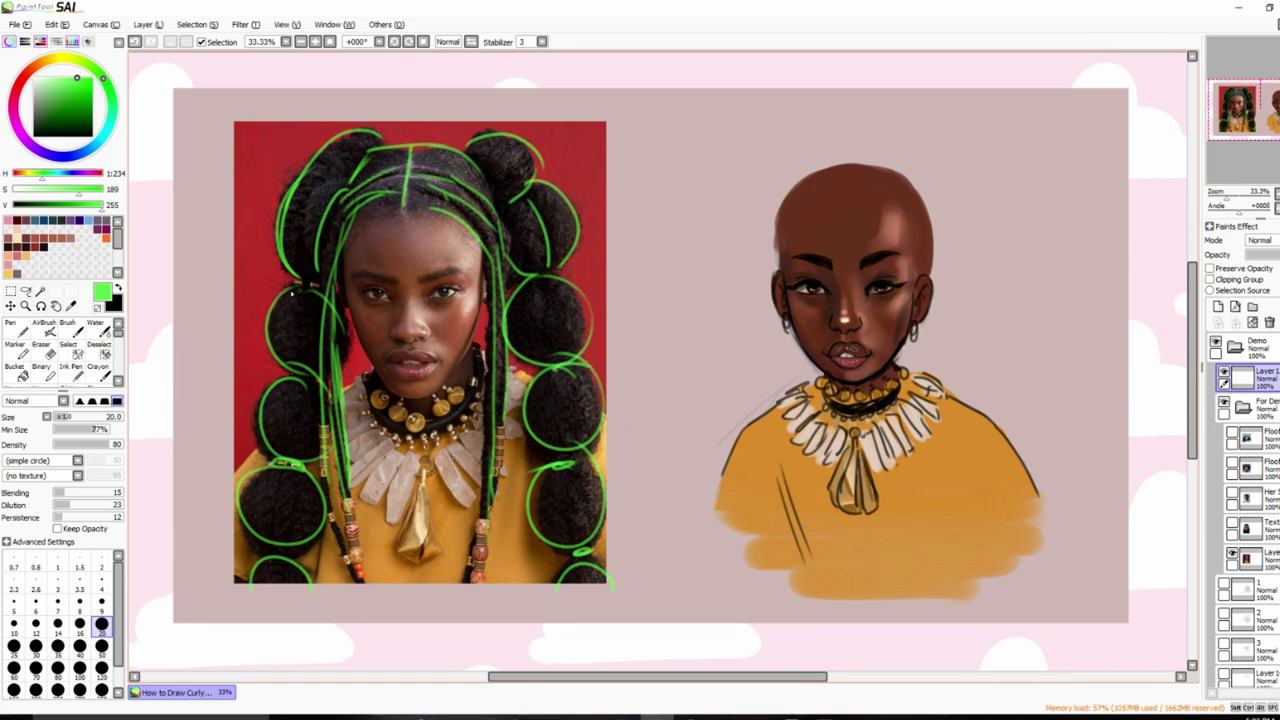
pyautogui.moveTo(292, 276); pyautogui.dragTo(326, 290)
pyautogui.moveTo(377, 216); pyautogui.dragTo(450, 212)
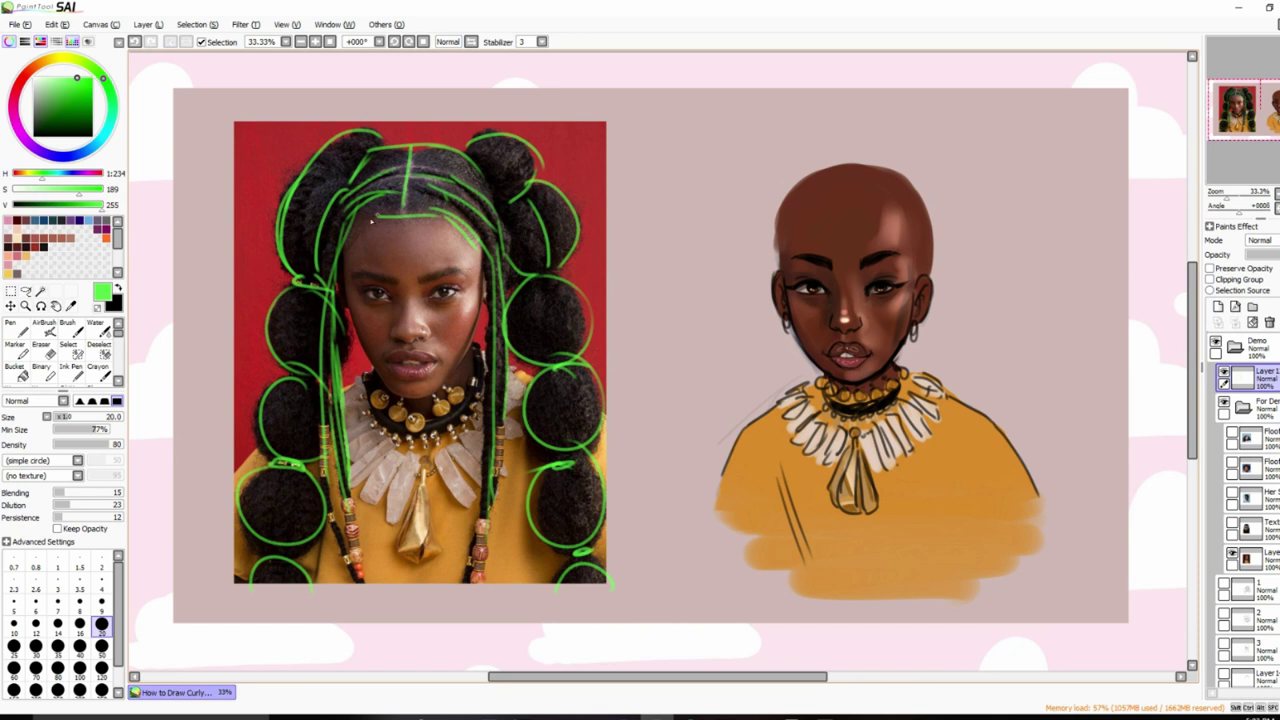
pyautogui.moveTo(370, 220); pyautogui.dragTo(342, 274)
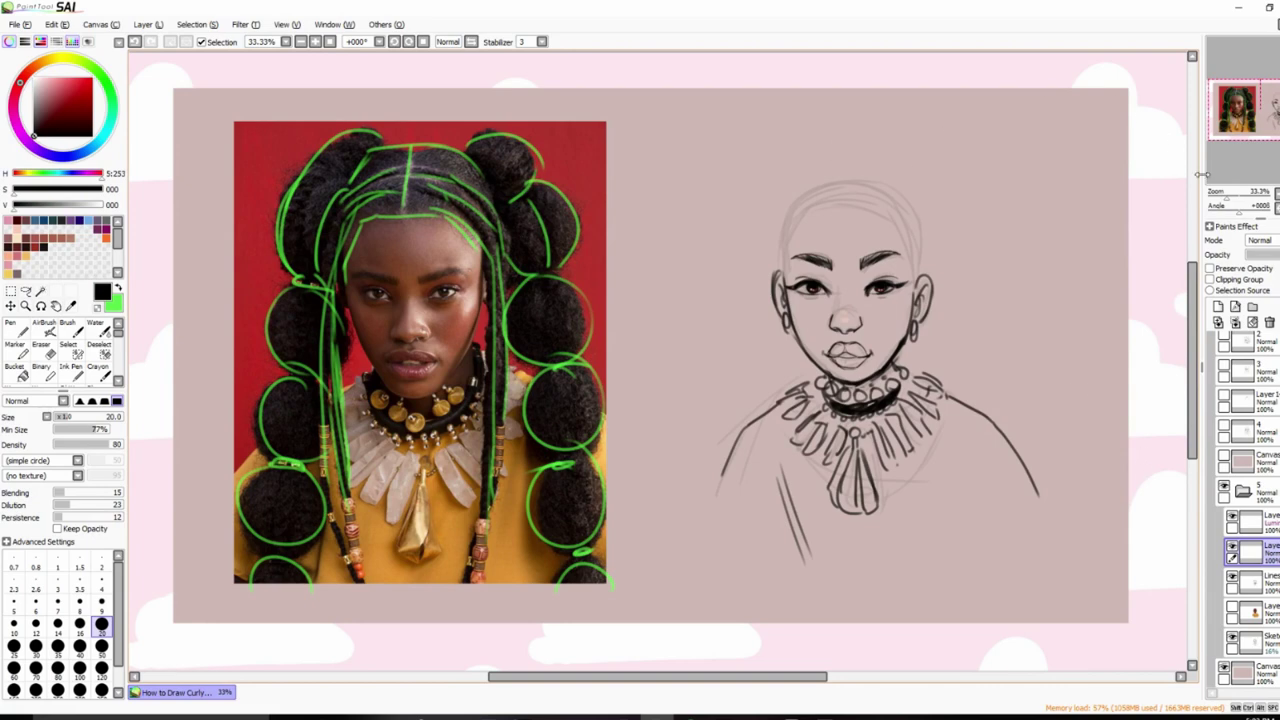
# On the layer above Lines, draw a black hairline around the portrait's forehead and a central parting line above it.
pyautogui.moveTo(1228, 200); pyautogui.dragTo(1240, 203)
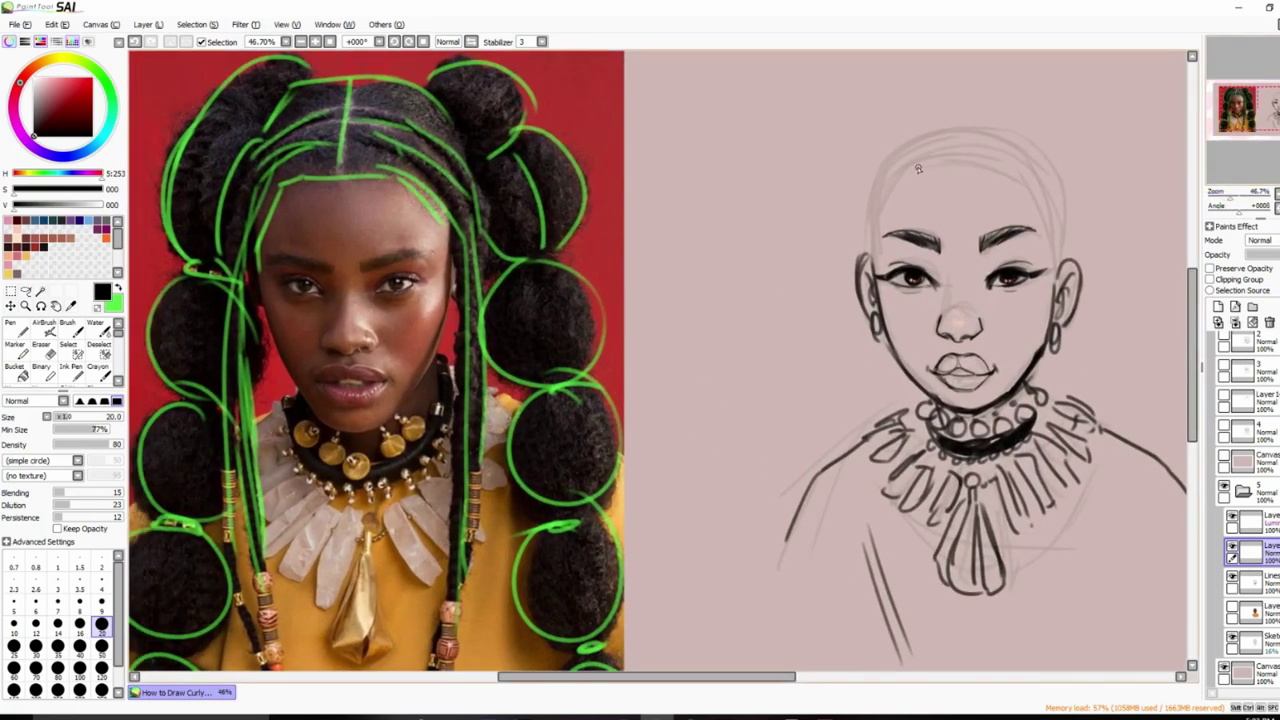
pyautogui.moveTo(916, 166)
pyautogui.mouseDown()
pyautogui.moveTo(1009, 169)
pyautogui.moveTo(1050, 290)
pyautogui.moveTo(1047, 247)
pyautogui.moveTo(931, 172)
pyautogui.moveTo(883, 193)
pyautogui.moveTo(868, 262)
pyautogui.mouseUp()
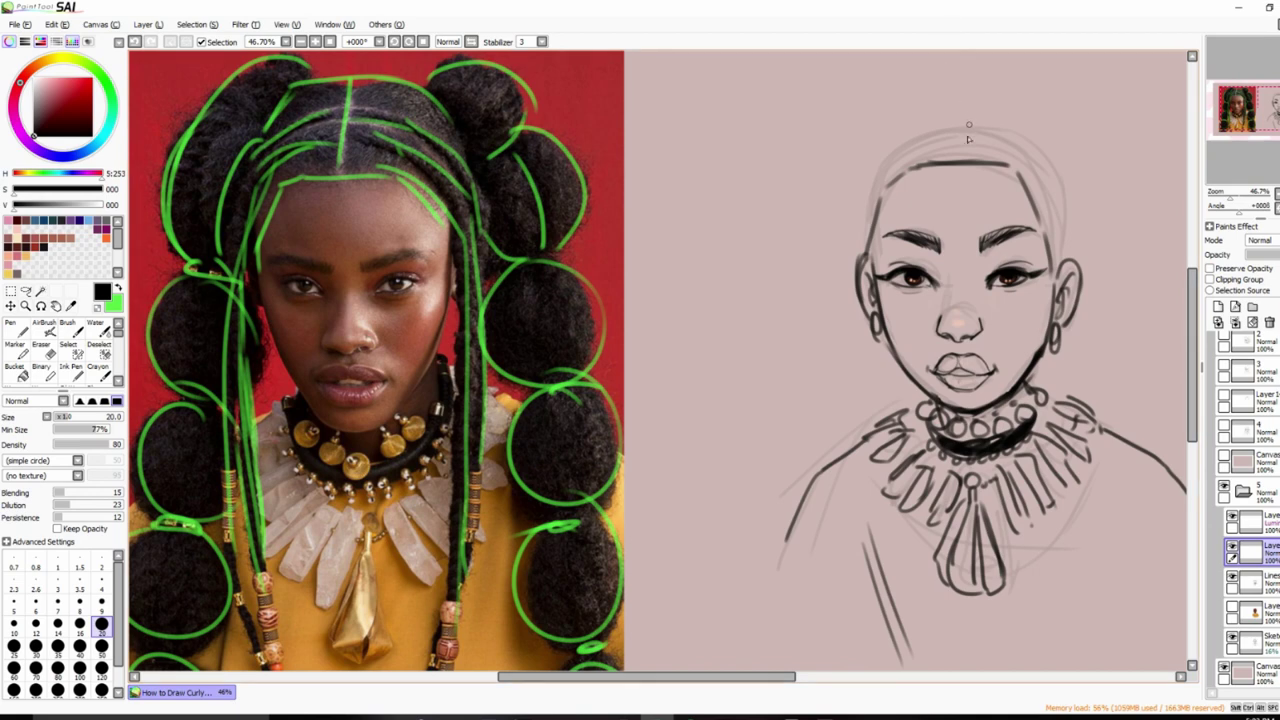
pyautogui.moveTo(958, 88); pyautogui.dragTo(962, 160)
# Check the parting against the painted colour layer, reshape it into a narrow wedge trimmed at the crown, and hide the colour again.
pyautogui.click(1232, 608)
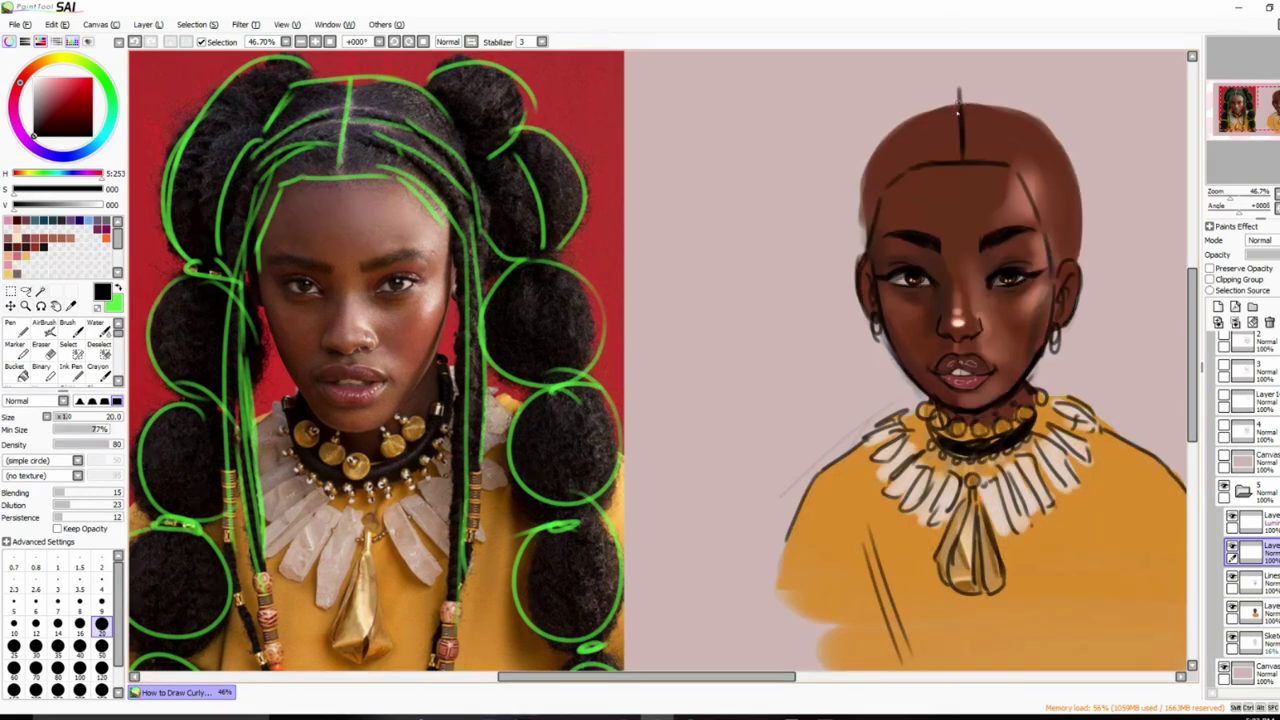
pyautogui.moveTo(958, 94); pyautogui.dragTo(968, 165)
pyautogui.press('e')
pyautogui.moveTo(958, 90)
pyautogui.mouseDown()
pyautogui.moveTo(989, 116)
pyautogui.moveTo(944, 138)
pyautogui.moveTo(959, 147)
pyautogui.moveTo(962, 211)
pyautogui.moveTo(957, 131)
pyautogui.moveTo(970, 128)
pyautogui.moveTo(959, 113)
pyautogui.moveTo(962, 168)
pyautogui.mouseUp()
pyautogui.press('b')
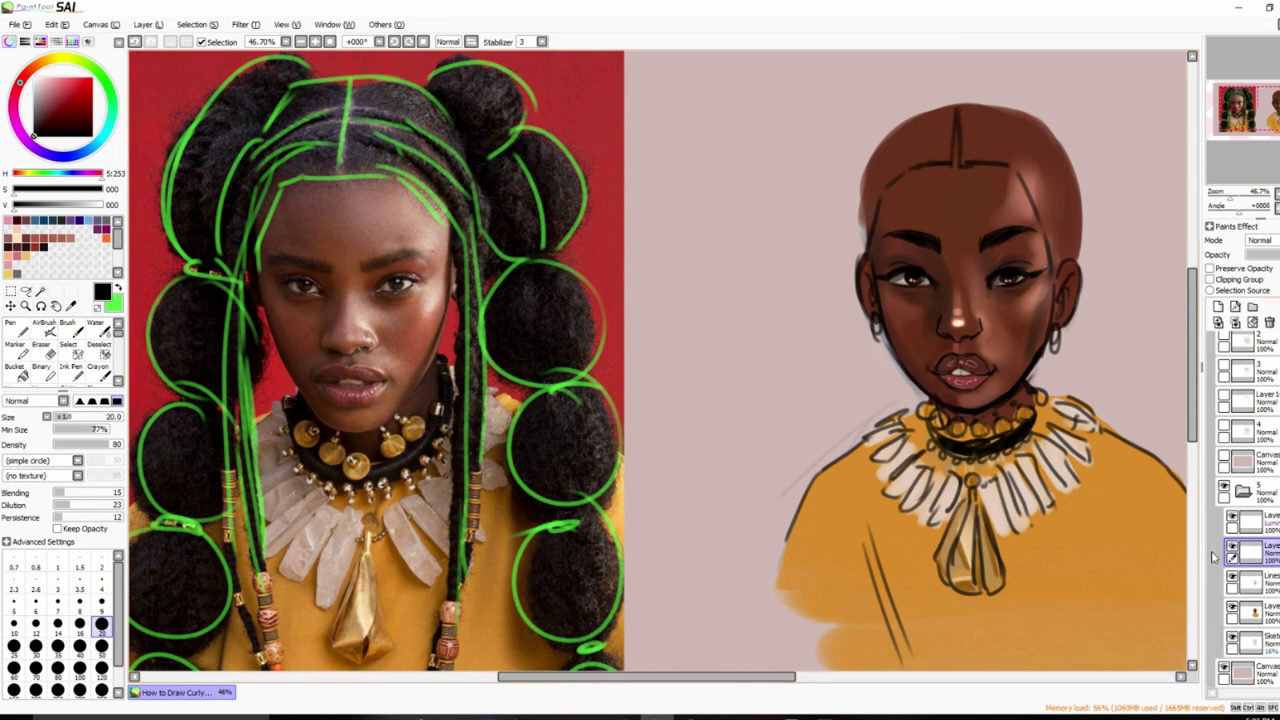
pyautogui.click(1233, 610)
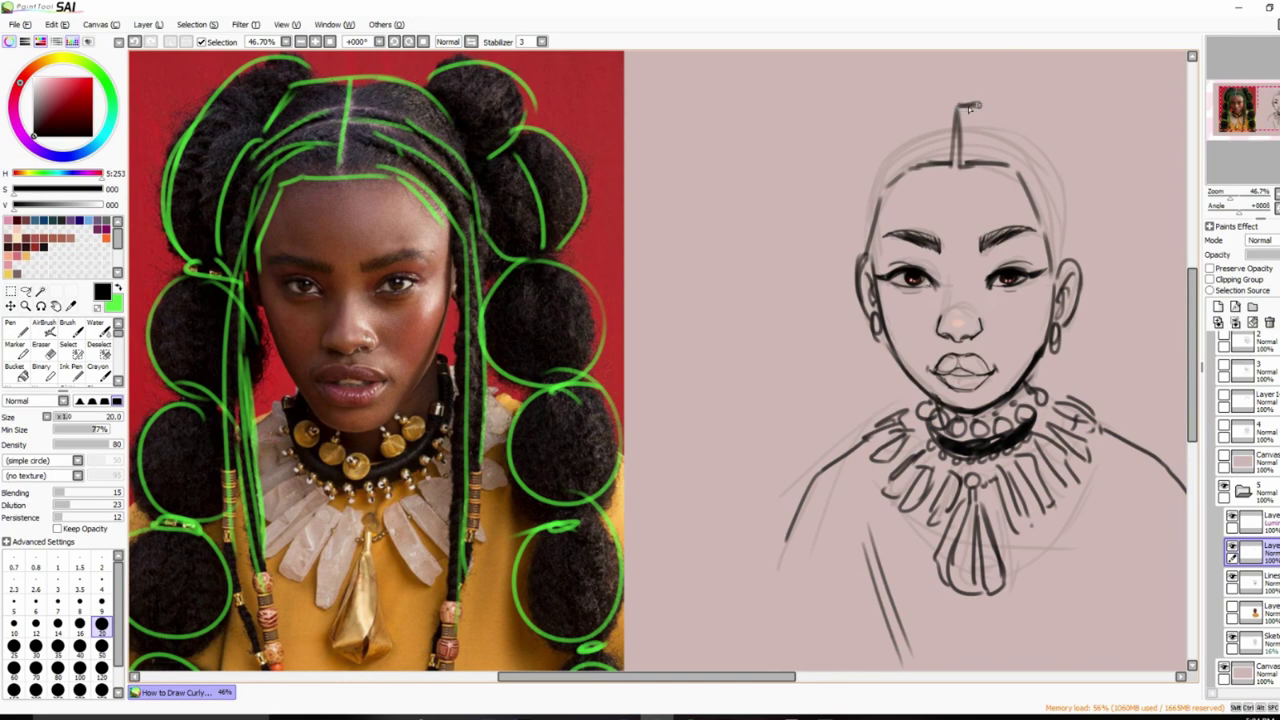
# Outline the slicked-back hair over the crown and down both sides to the ears, thickening the curve left of the parting.
pyautogui.moveTo(962, 106)
pyautogui.mouseDown()
pyautogui.moveTo(996, 104)
pyautogui.moveTo(952, 112)
pyautogui.moveTo(924, 100)
pyautogui.moveTo(1002, 102)
pyautogui.moveTo(1062, 148)
pyautogui.mouseUp()
pyautogui.moveTo(1072, 190); pyautogui.dragTo(1076, 248)
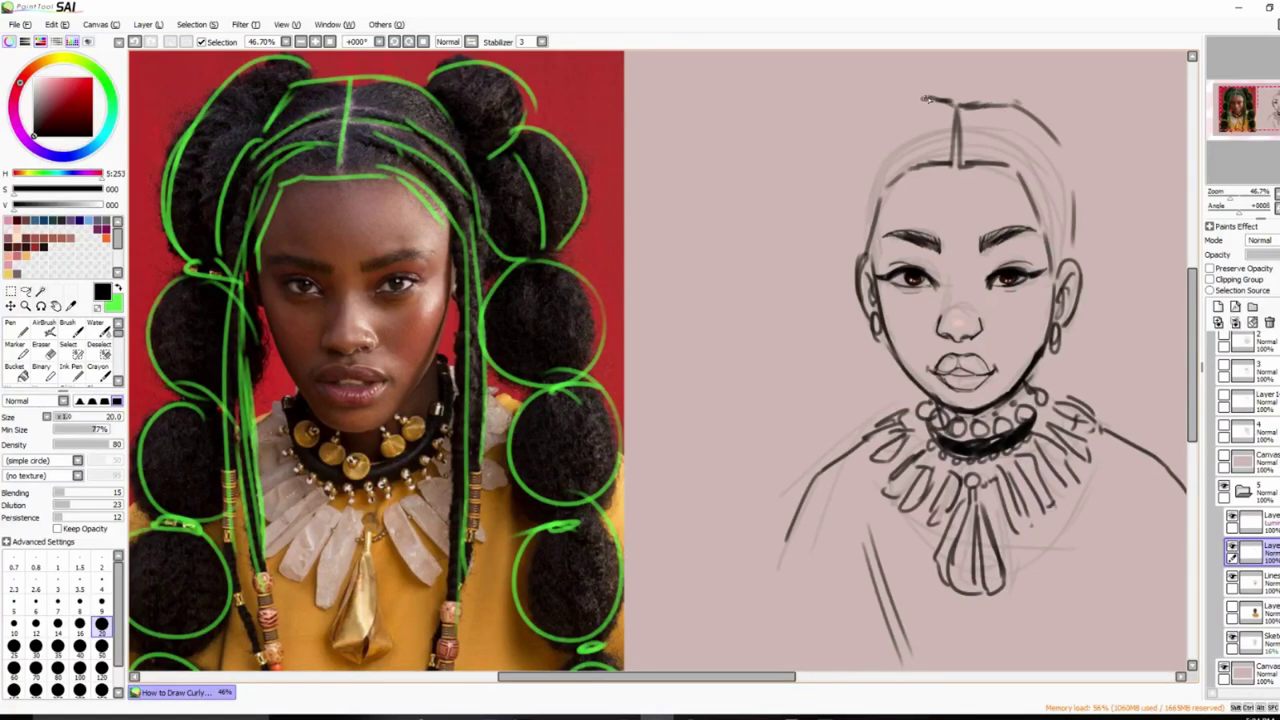
pyautogui.moveTo(934, 96); pyautogui.dragTo(862, 142)
pyautogui.moveTo(862, 150); pyautogui.dragTo(848, 258)
pyautogui.moveTo(1058, 144); pyautogui.dragTo(1080, 258)
pyautogui.moveTo(860, 204); pyautogui.dragTo(871, 137)
pyautogui.hscroll(5, 955, 218)
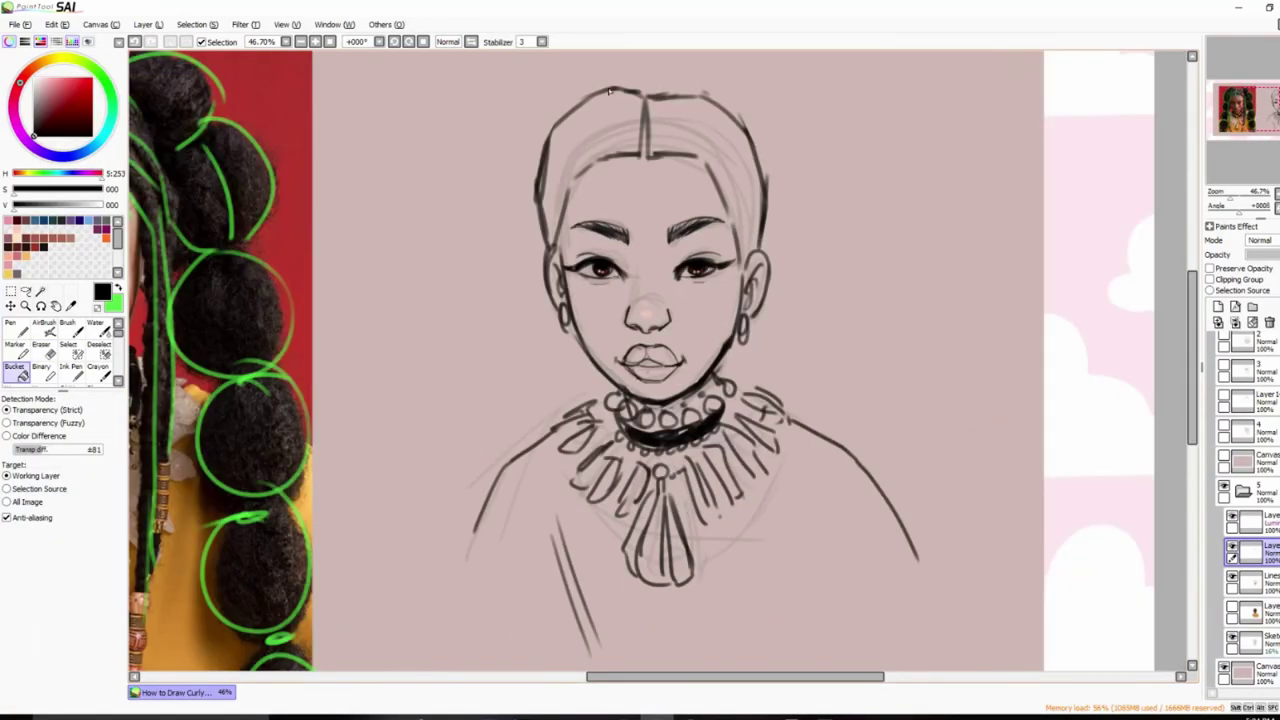
pyautogui.moveTo(640, 93); pyautogui.dragTo(550, 140)
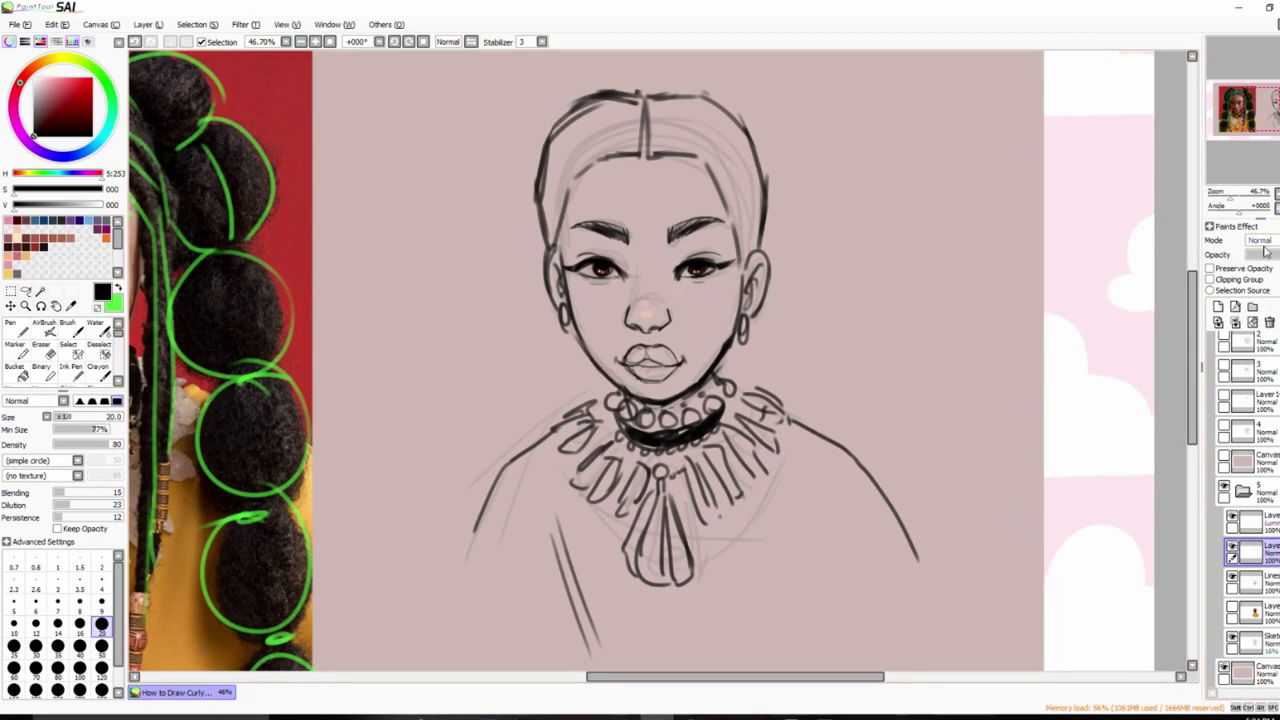
# Draw two rounded hair puffs on the left side of the sketched head, from the crown down to the ear.
pyautogui.hotkey('ctrl', '-')
pyautogui.hotkey('ctrl', '-')
pyautogui.hotkey('ctrl', '+')
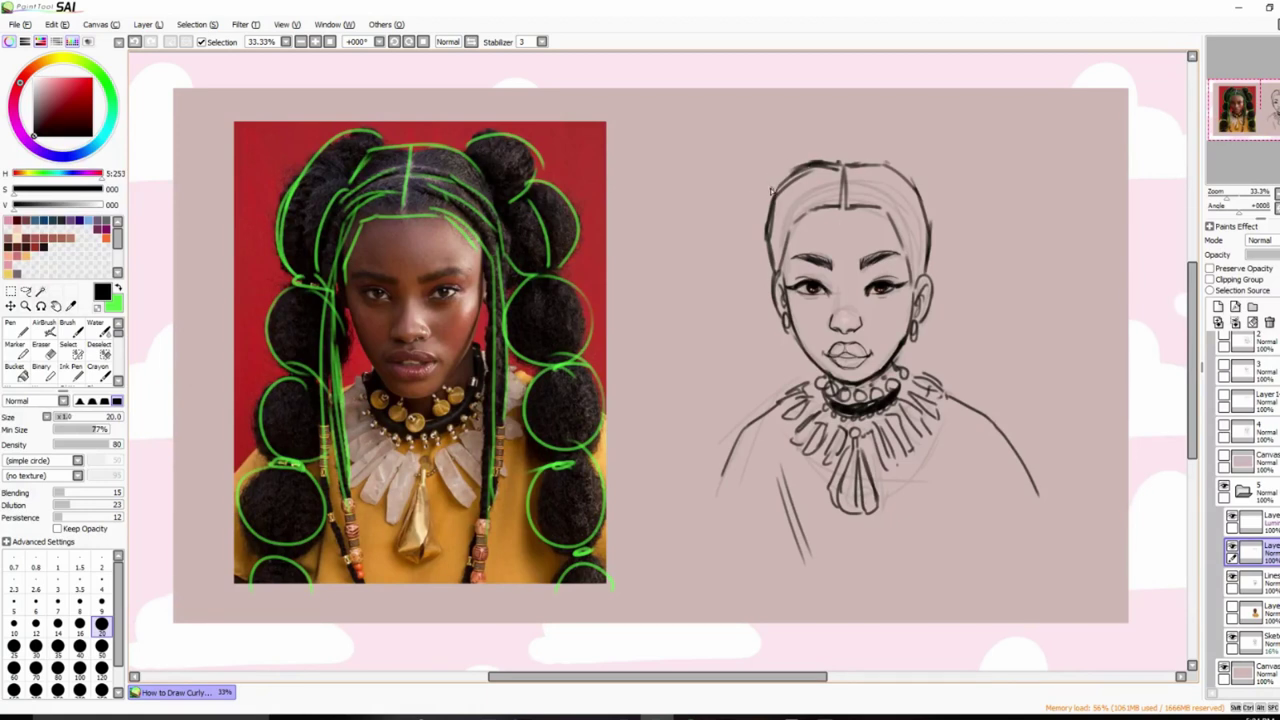
pyautogui.moveTo(770, 189)
pyautogui.mouseDown()
pyautogui.moveTo(733, 207)
pyautogui.moveTo(717, 265)
pyautogui.moveTo(760, 293)
pyautogui.moveTo(772, 290)
pyautogui.moveTo(748, 172)
pyautogui.moveTo(816, 159)
pyautogui.mouseUp()
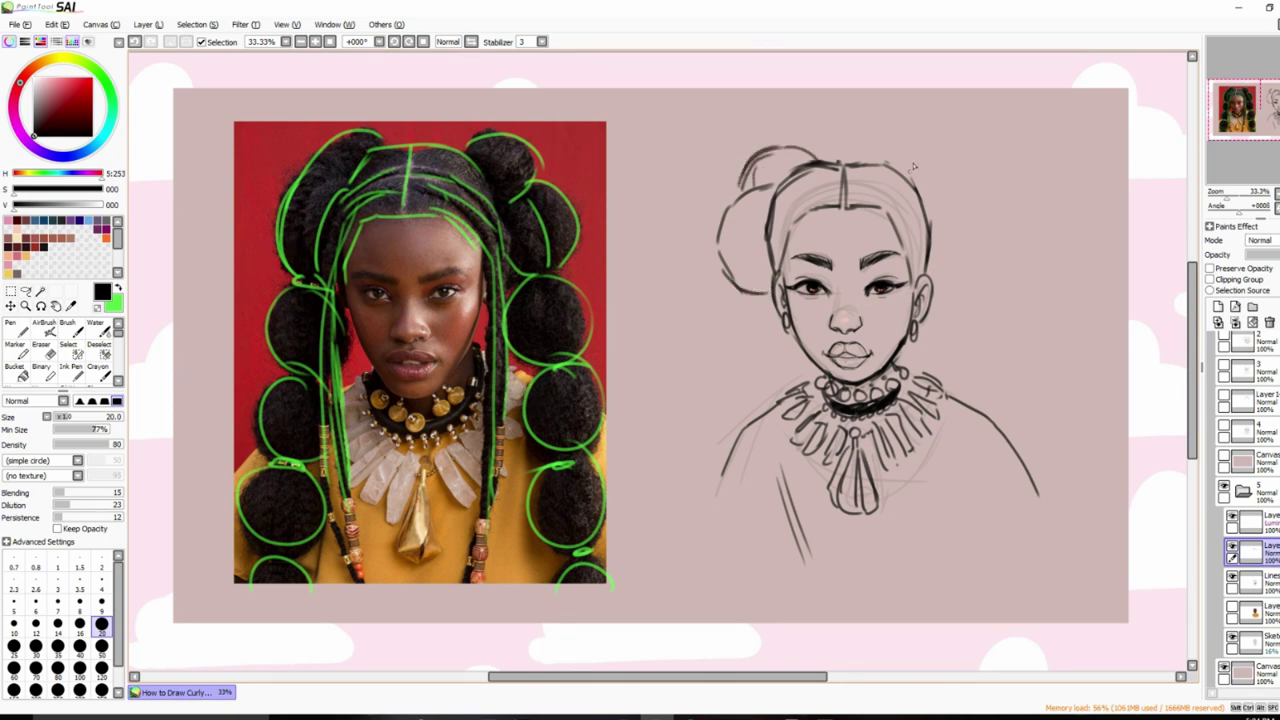
# Draw two rounded puffs on the right side of the head and a lower round puff beside the face on each side.
pyautogui.moveTo(912, 166)
pyautogui.mouseDown()
pyautogui.moveTo(956, 204)
pyautogui.moveTo(964, 283)
pyautogui.moveTo(930, 300)
pyautogui.mouseUp()
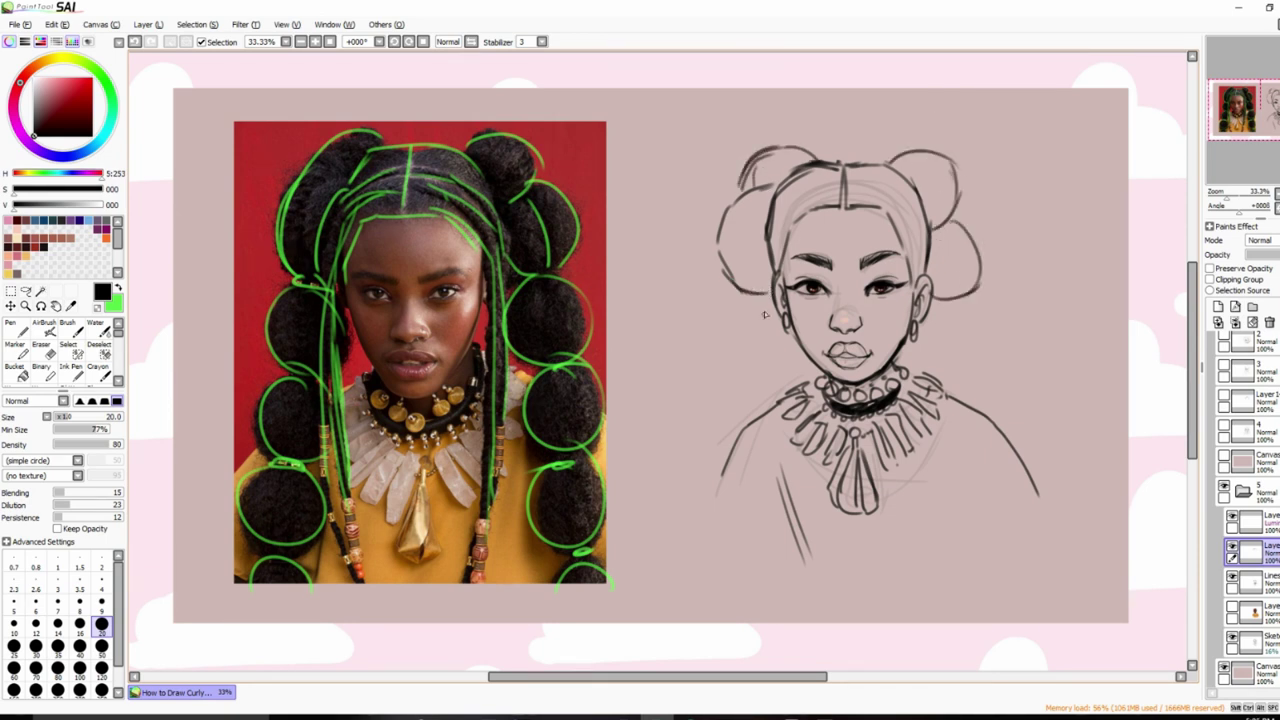
pyautogui.moveTo(765, 312); pyautogui.dragTo(748, 296)
pyautogui.moveTo(970, 309); pyautogui.dragTo(940, 292)
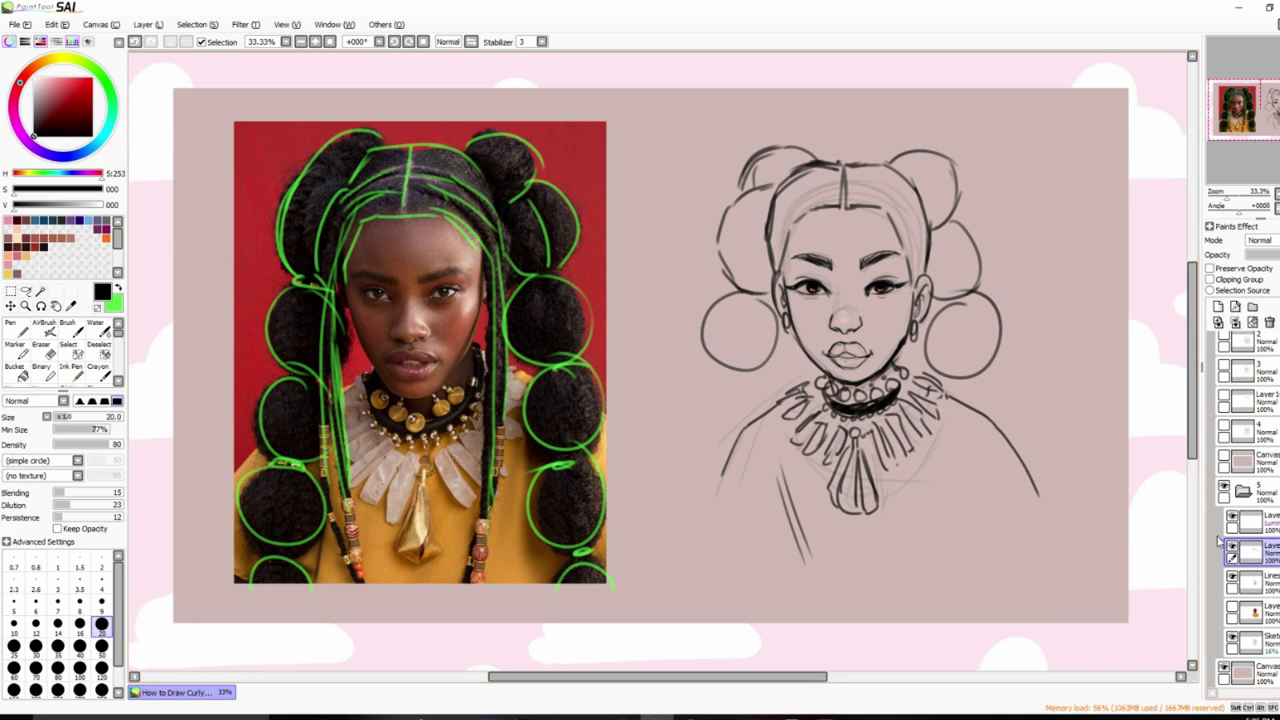
# Add a new layer directly above Lines and hide the hair sketch layer.
pyautogui.click(1232, 548)
pyautogui.click(1232, 548)
pyautogui.click(1232, 548)
pyautogui.click(1232, 548)
pyautogui.click(1255, 580)
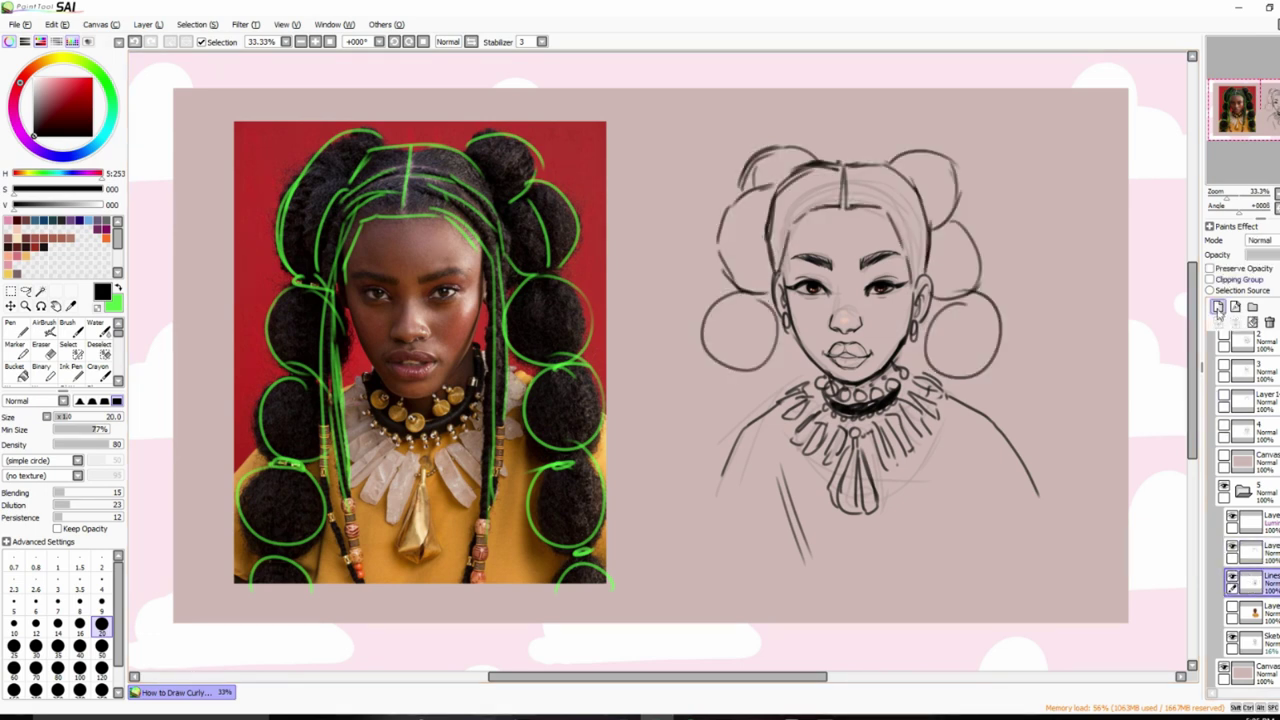
pyautogui.click(1218, 307)
pyautogui.click(1232, 548)
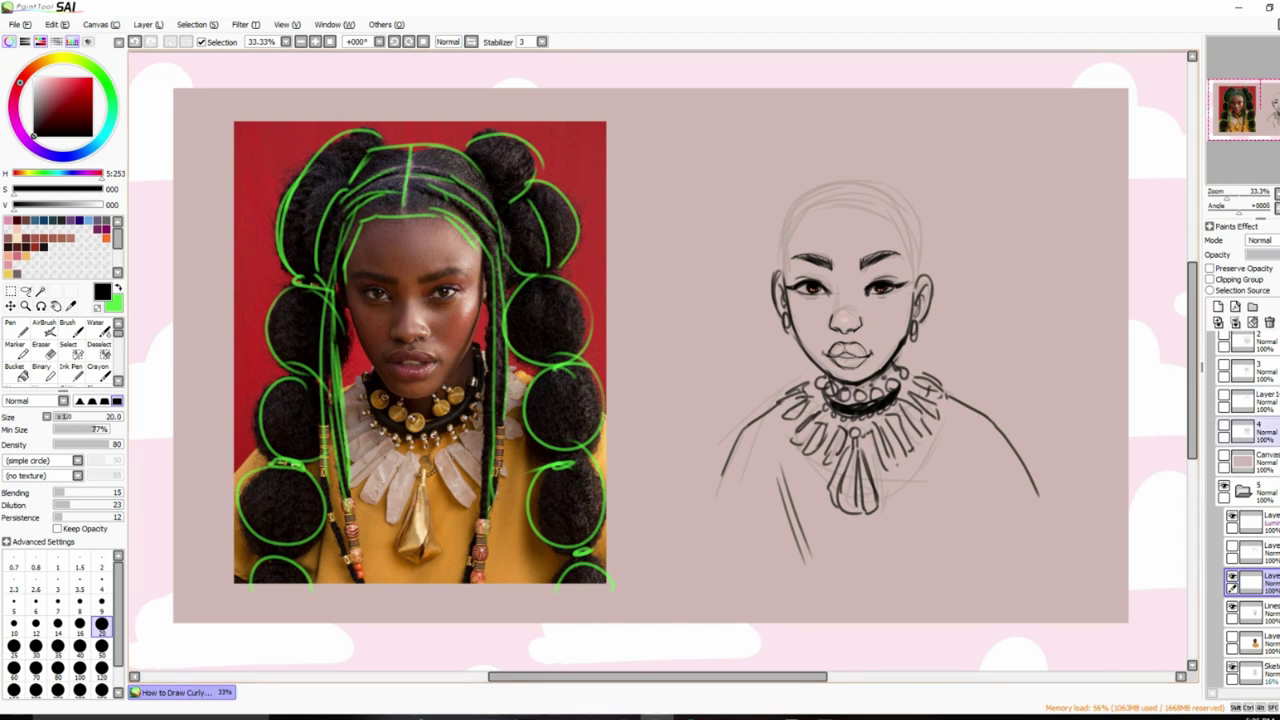
# On the annotation layer over the reference photo, draw green guide lines along the inner and outer edges of both puff columns.
pyautogui.scroll(5, 1247, 509)
pyautogui.scroll(3, 1247, 509)
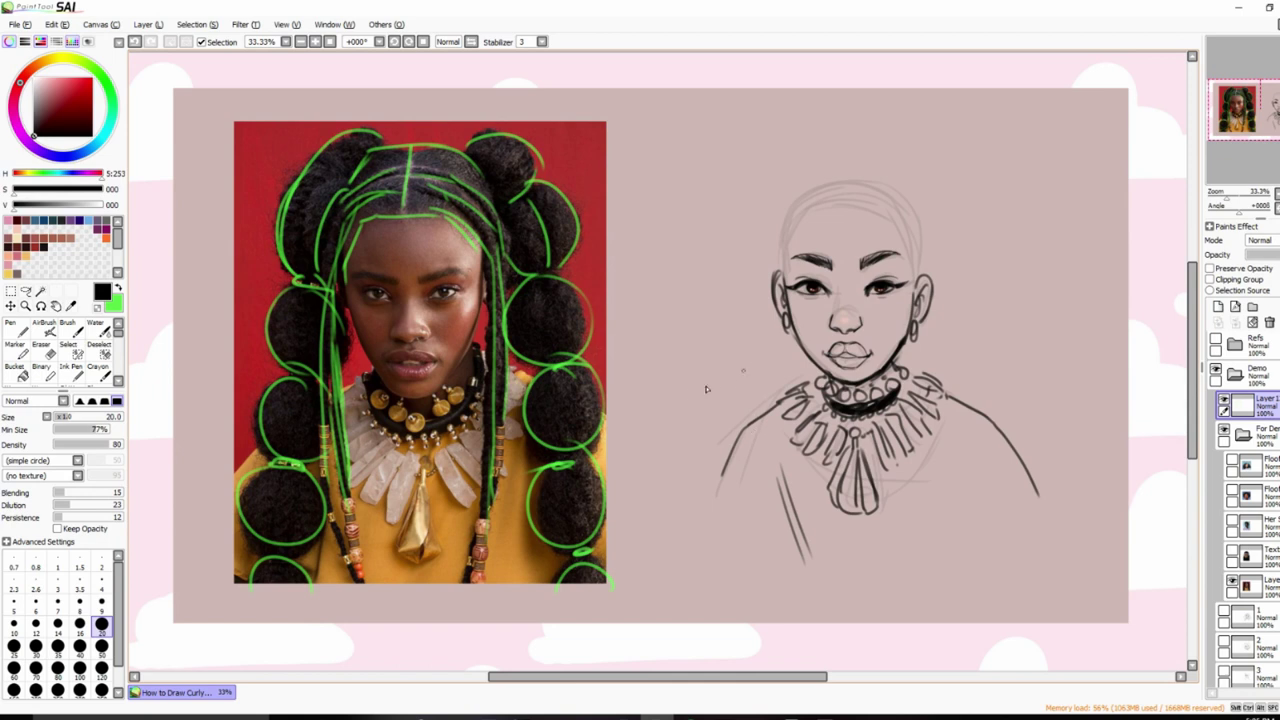
pyautogui.press('x')
pyautogui.moveTo(280, 275); pyautogui.dragTo(255, 590)
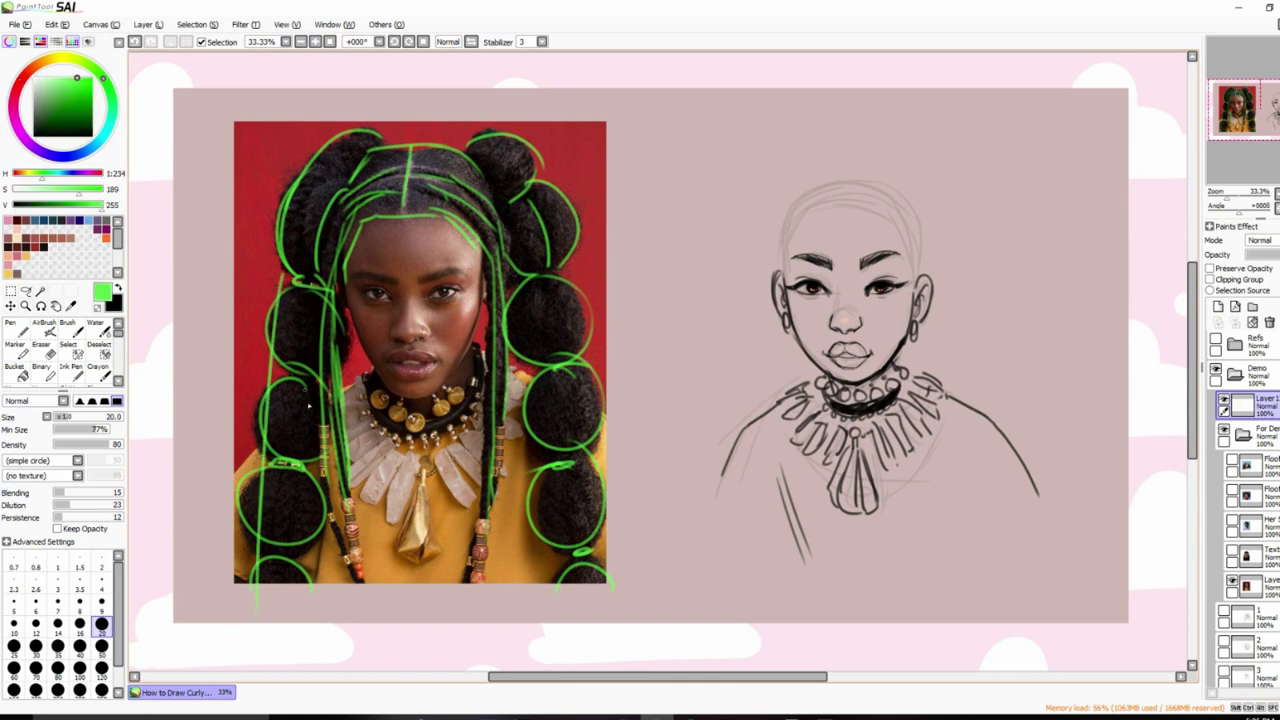
pyautogui.hotkey('ctrl', 'z')
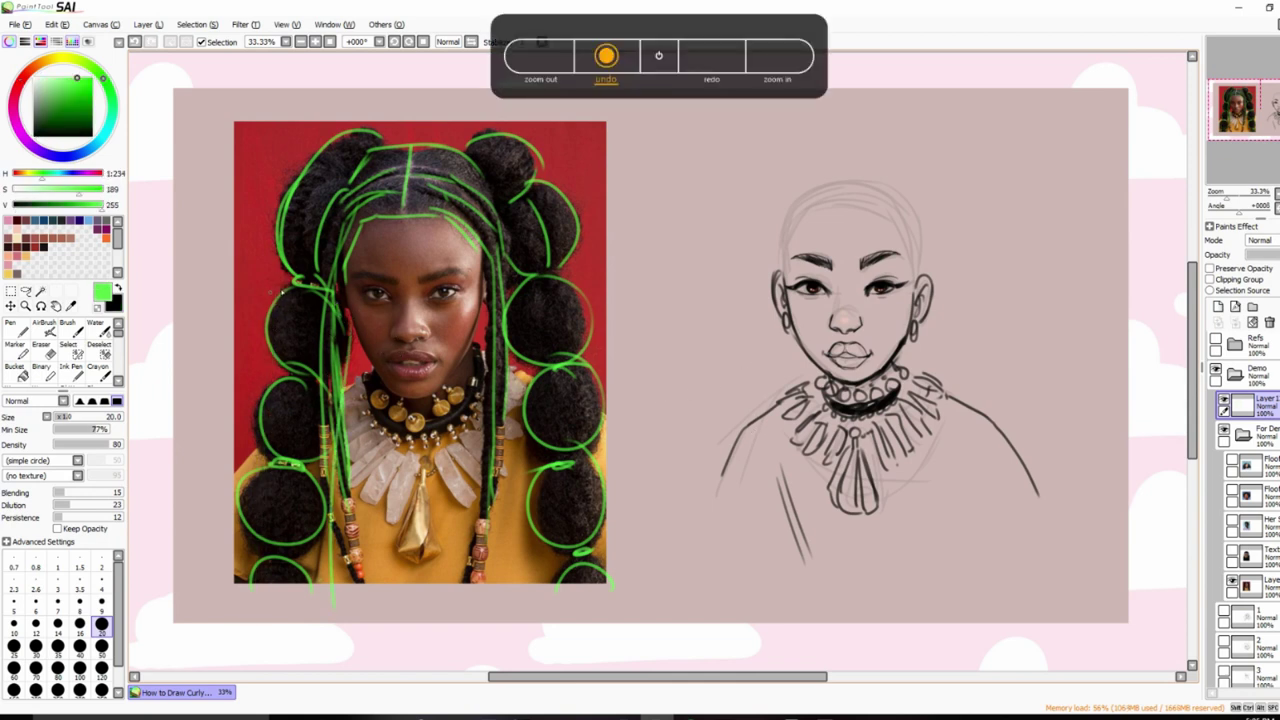
pyautogui.moveTo(565, 265); pyautogui.dragTo(622, 602)
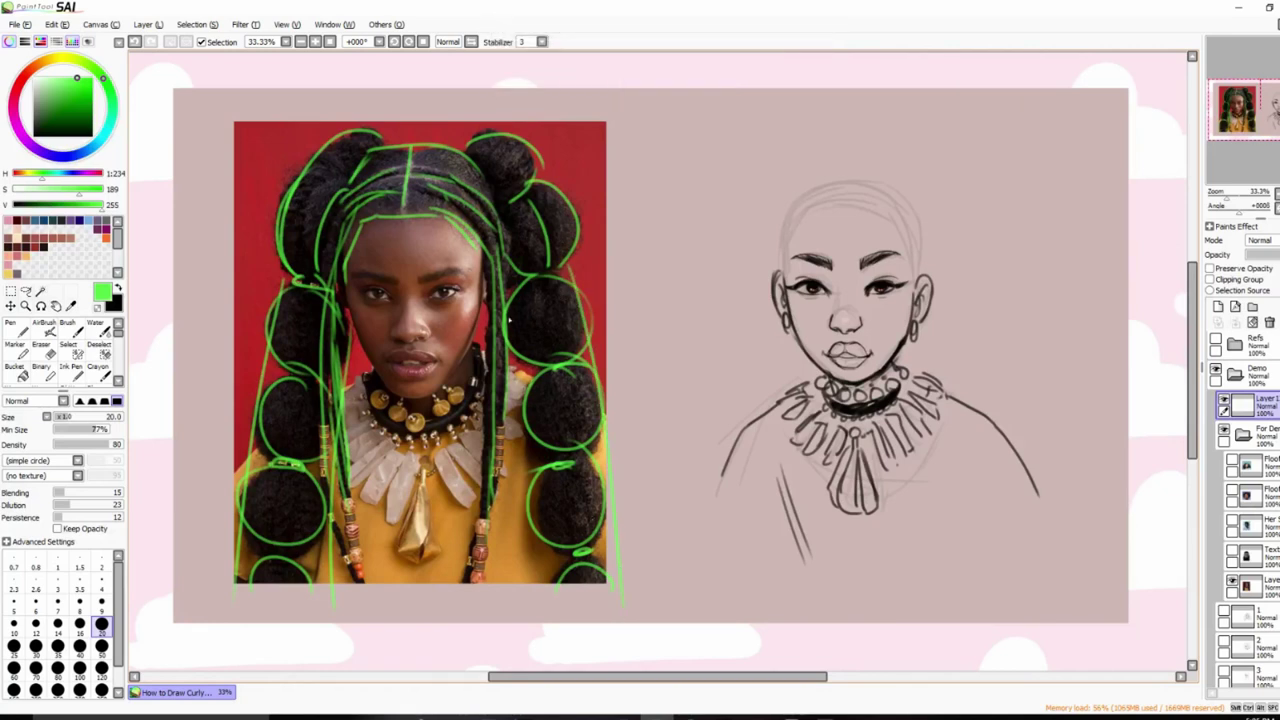
pyautogui.moveTo(506, 298); pyautogui.dragTo(540, 588)
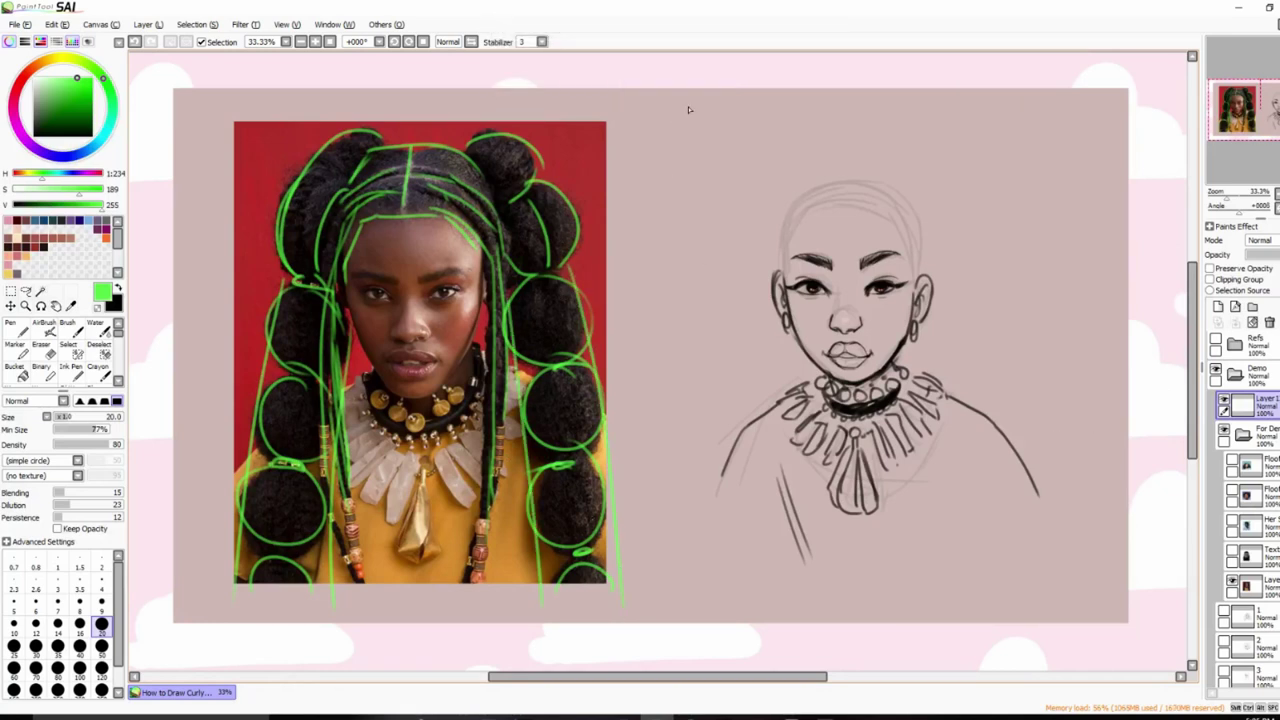
# Hide the green annotation layer over the photo and show the hair sketch layer again.
pyautogui.click(1223, 401)
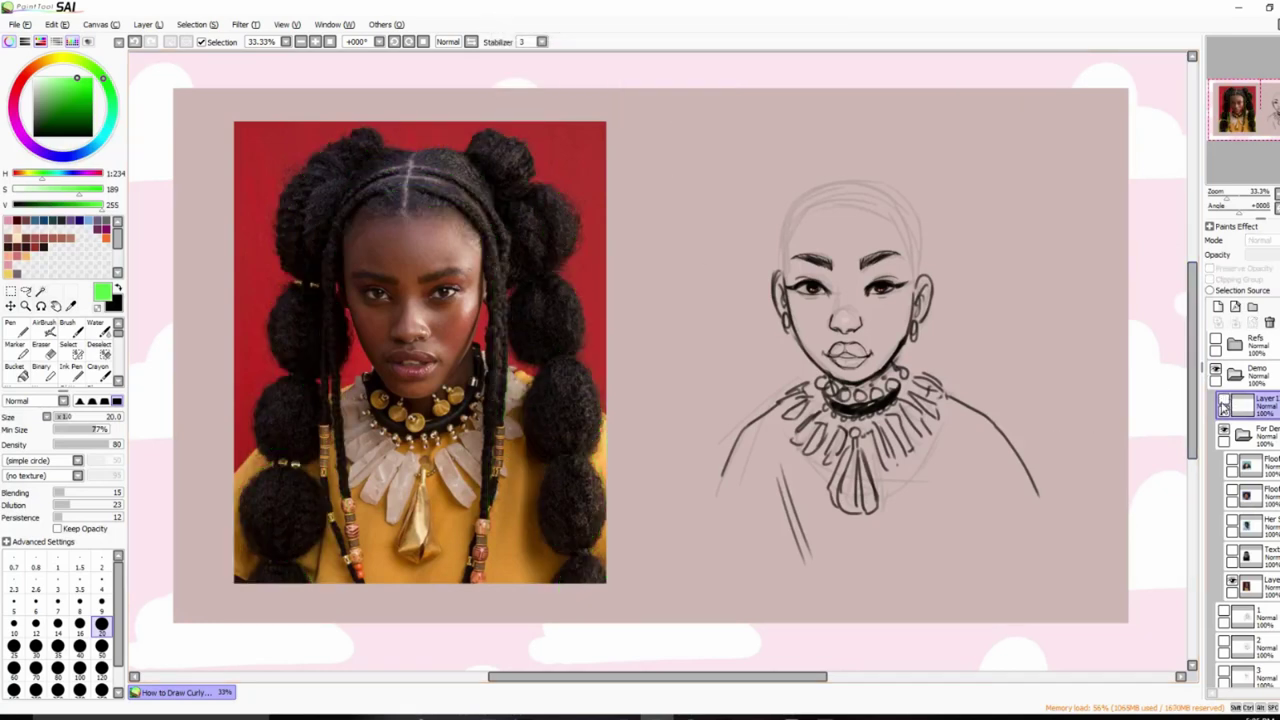
pyautogui.scroll(-3, 1257, 430)
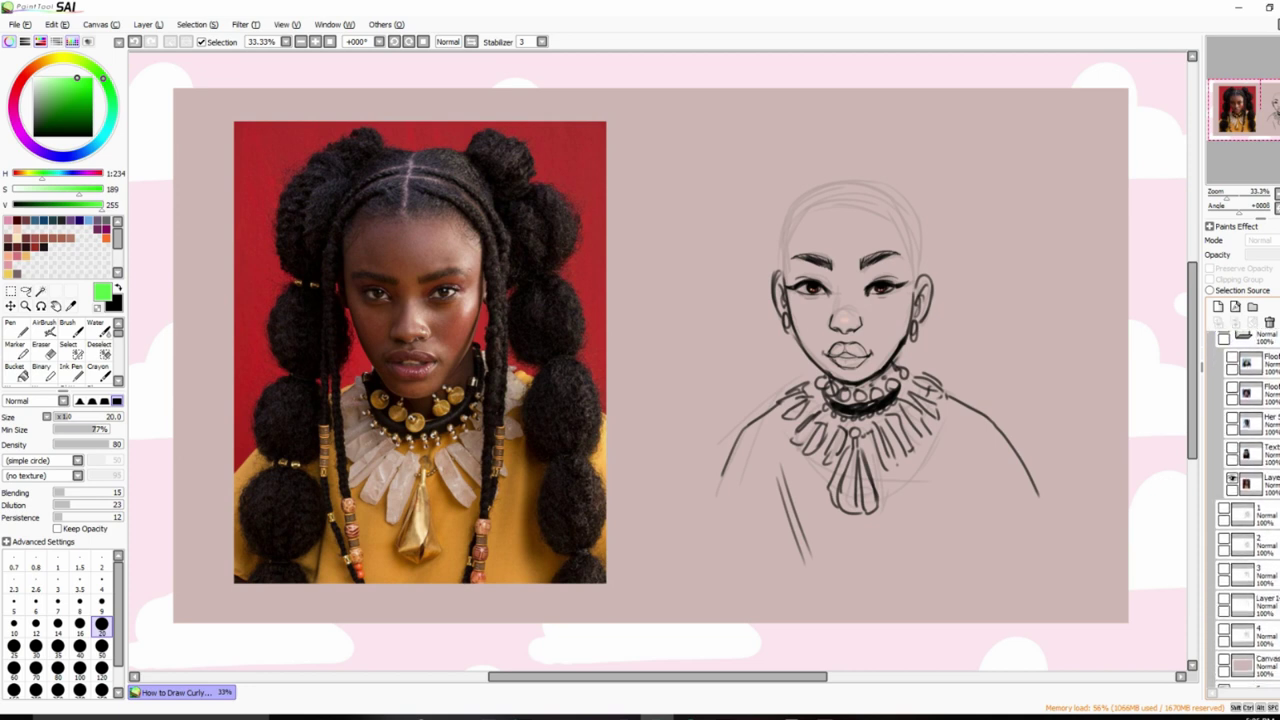
pyautogui.scroll(-7, 1257, 500)
pyautogui.click(1272, 520)
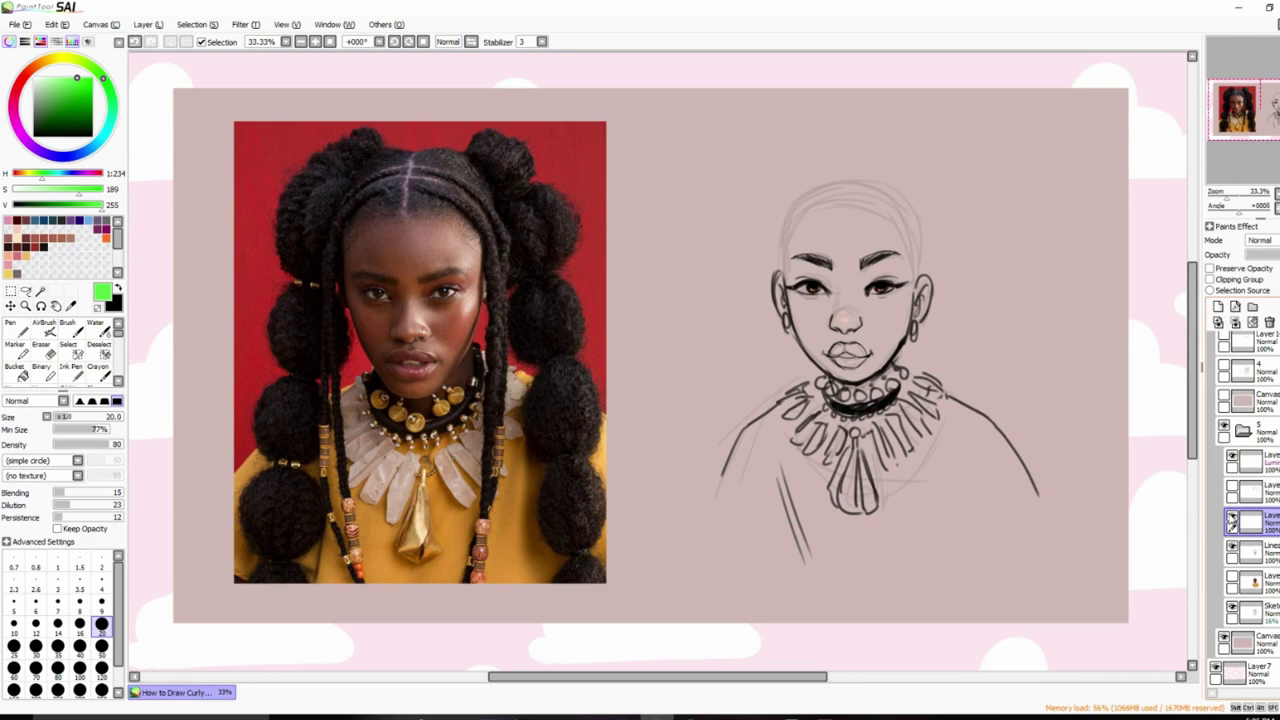
pyautogui.click(1232, 491)
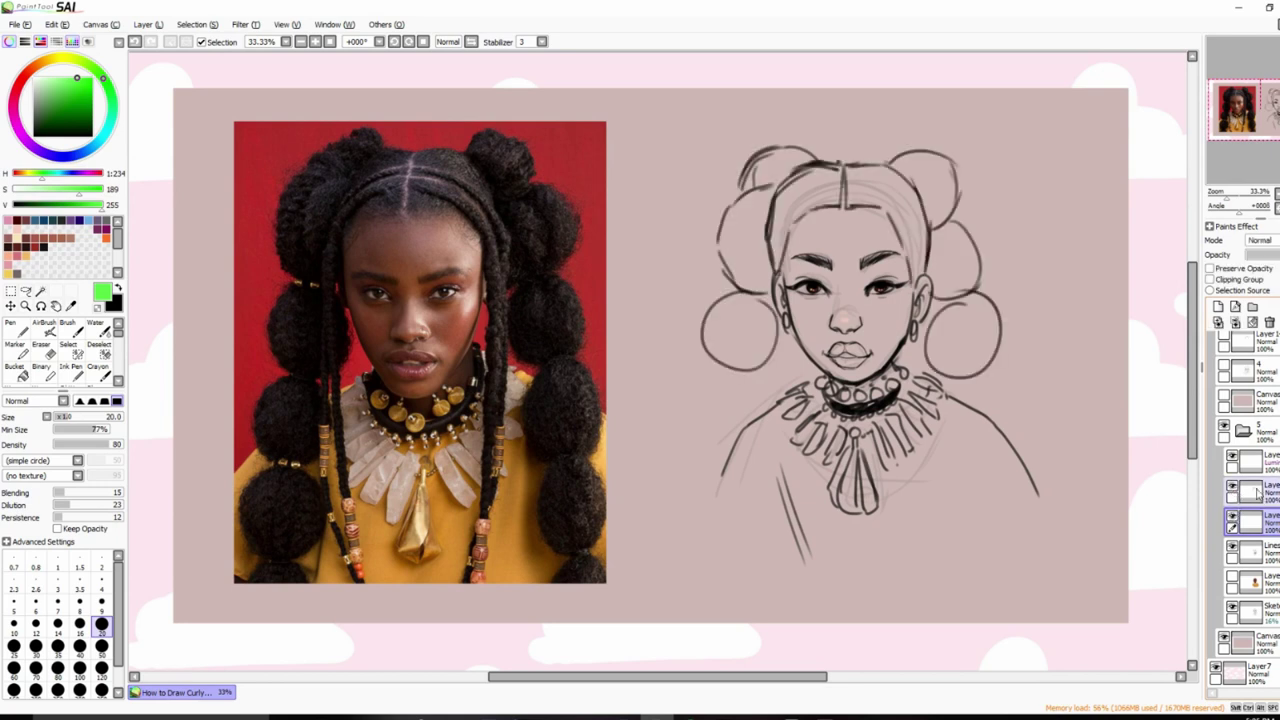
# On the hair sketch layer, erase the lowest round puff on each side of the head.
pyautogui.click(1258, 490)
pyautogui.press('e')
pyautogui.moveTo(744, 312)
pyautogui.mouseDown()
pyautogui.moveTo(706, 311)
pyautogui.moveTo(751, 355)
pyautogui.moveTo(774, 323)
pyautogui.moveTo(746, 298)
pyautogui.moveTo(712, 300)
pyautogui.mouseUp()
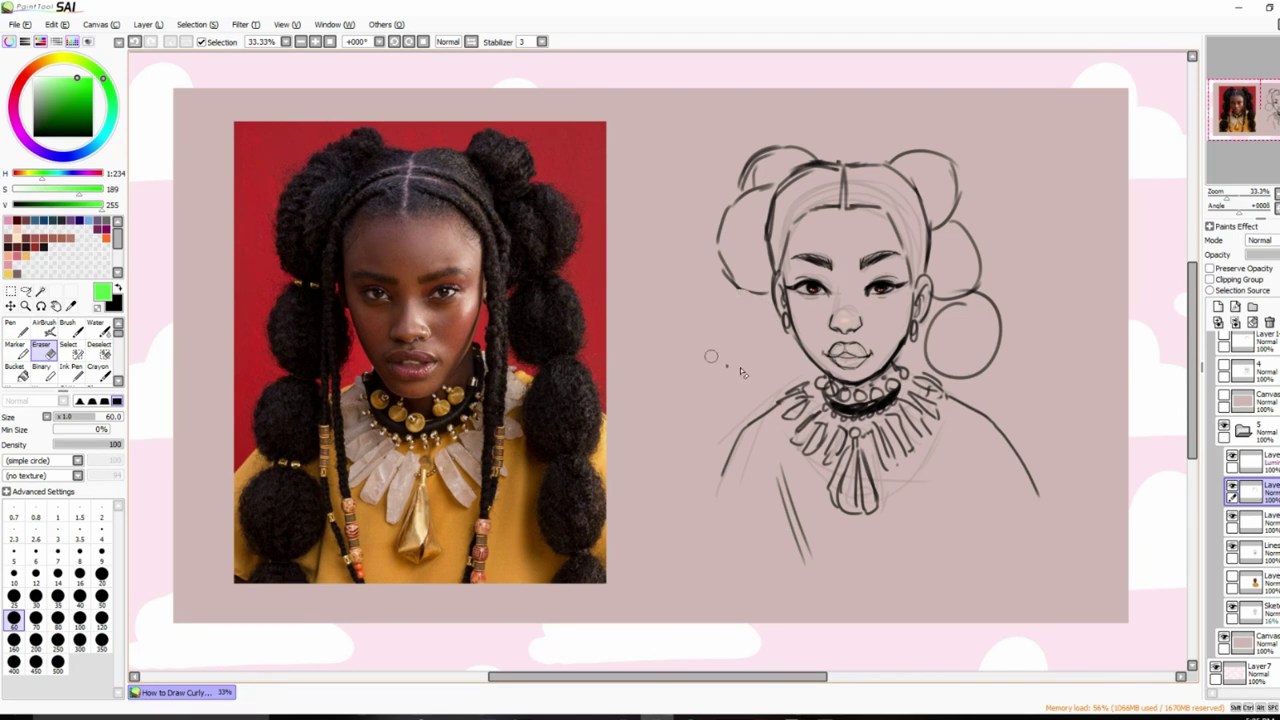
pyautogui.moveTo(985, 312)
pyautogui.mouseDown()
pyautogui.moveTo(930, 316)
pyautogui.moveTo(943, 371)
pyautogui.moveTo(1004, 339)
pyautogui.moveTo(996, 301)
pyautogui.moveTo(991, 327)
pyautogui.moveTo(997, 215)
pyautogui.moveTo(981, 294)
pyautogui.moveTo(934, 300)
pyautogui.mouseUp()
# On the empty layer above Lines, draw black guide outlines for both puff columns from the second puffs down past the chest.
pyautogui.press('n')
pyautogui.press('x')
pyautogui.click(1245, 522)
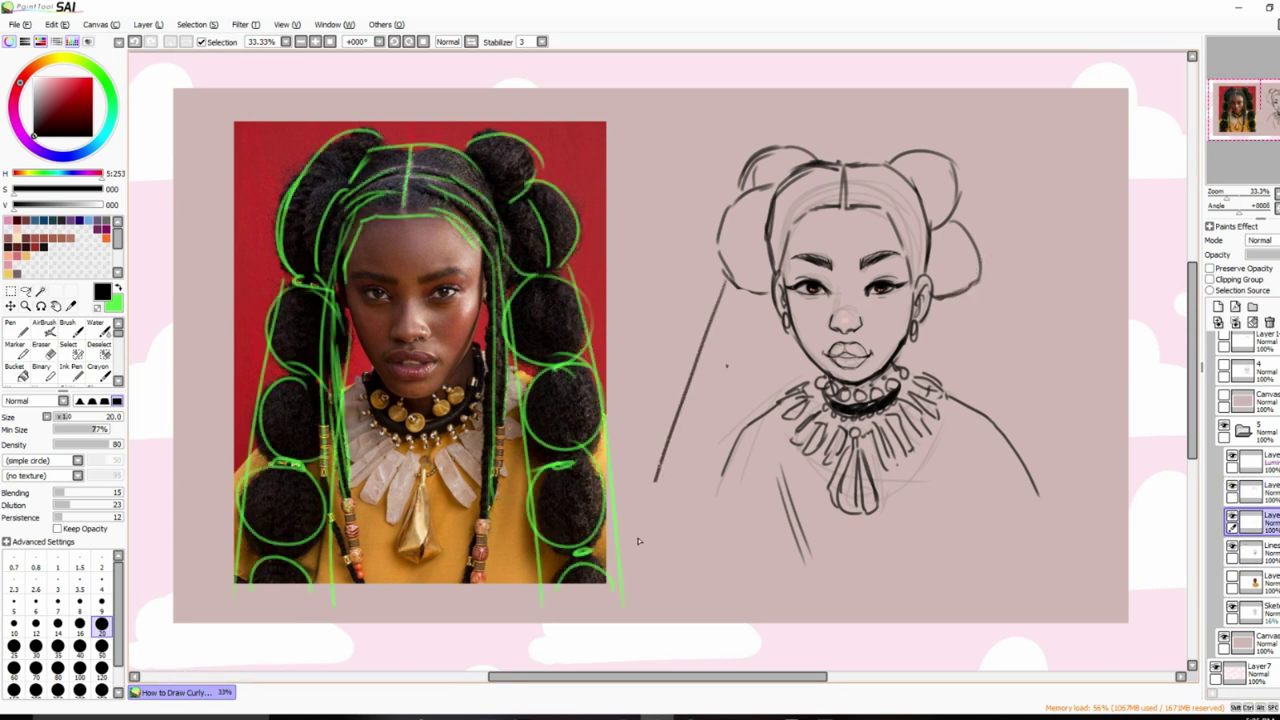
pyautogui.moveTo(730, 290); pyautogui.dragTo(693, 588)
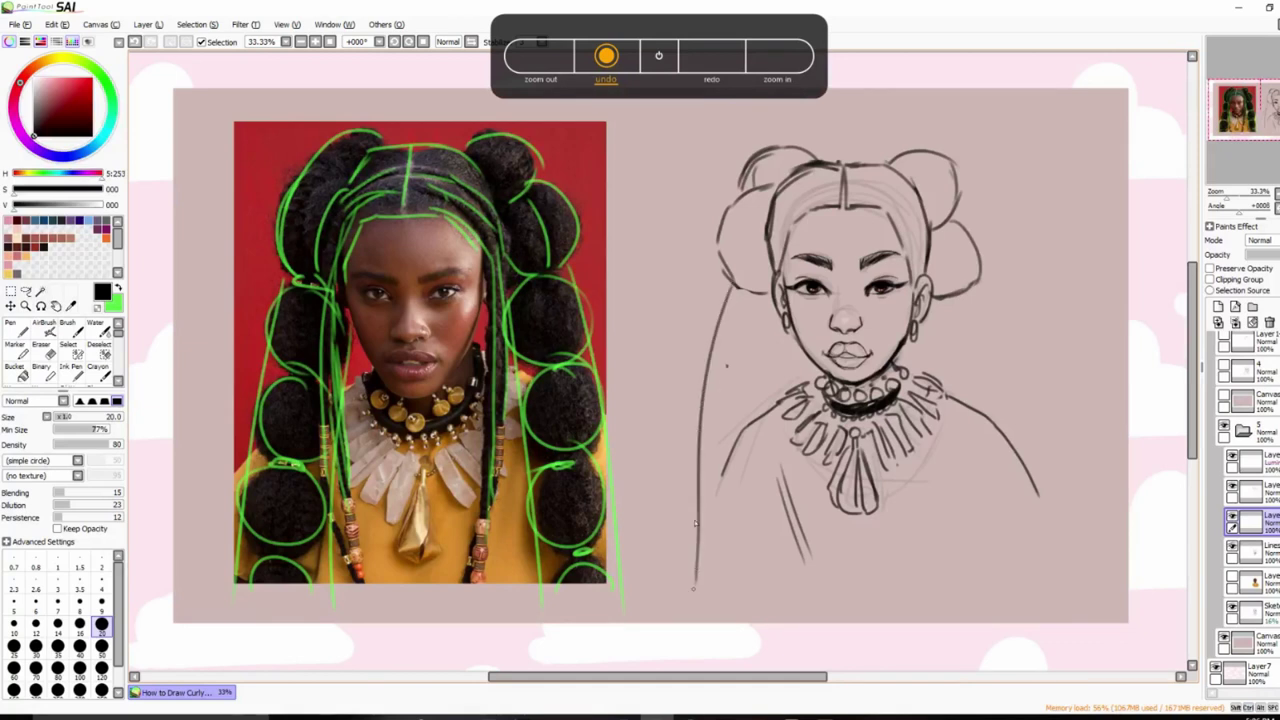
pyautogui.hotkey('ctrl', 'z')
pyautogui.moveTo(730, 288); pyautogui.dragTo(712, 572)
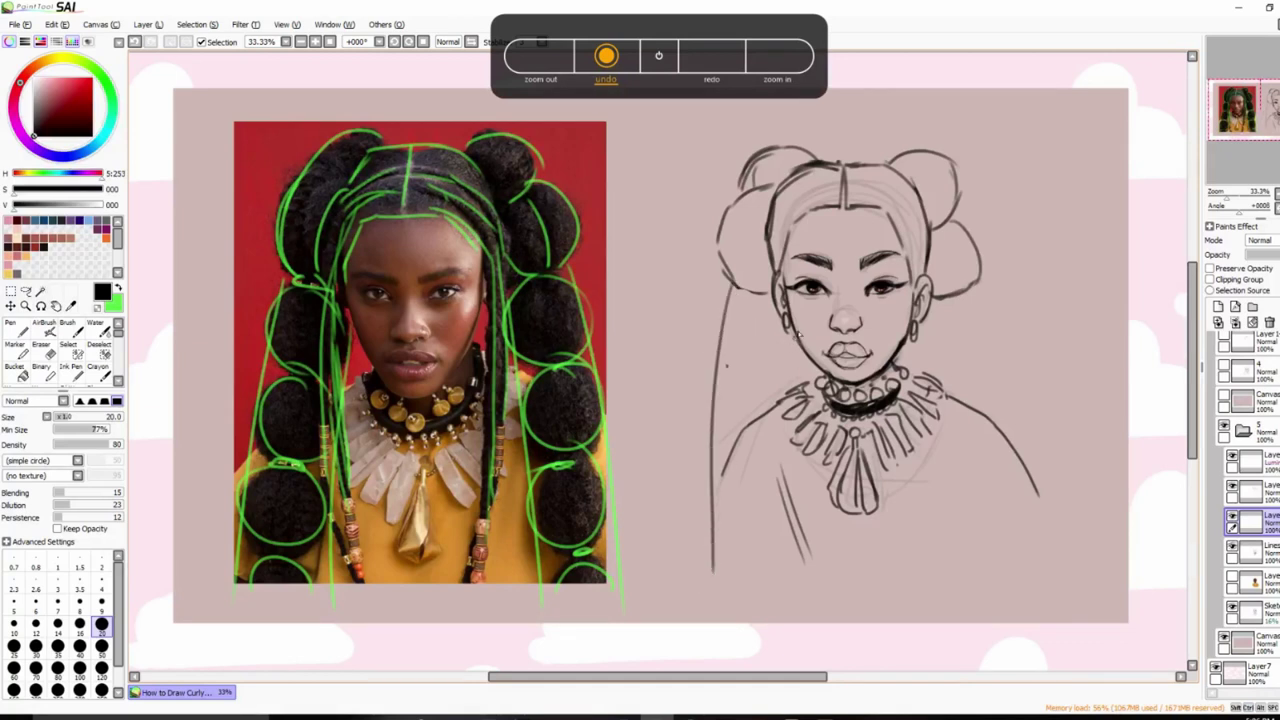
pyautogui.moveTo(797, 330); pyautogui.dragTo(796, 566)
pyautogui.moveTo(716, 567); pyautogui.dragTo(800, 566)
pyautogui.moveTo(986, 284); pyautogui.dragTo(993, 566)
pyautogui.moveTo(918, 304)
pyautogui.mouseDown()
pyautogui.moveTo(925, 564)
pyautogui.moveTo(1015, 564)
pyautogui.mouseUp()
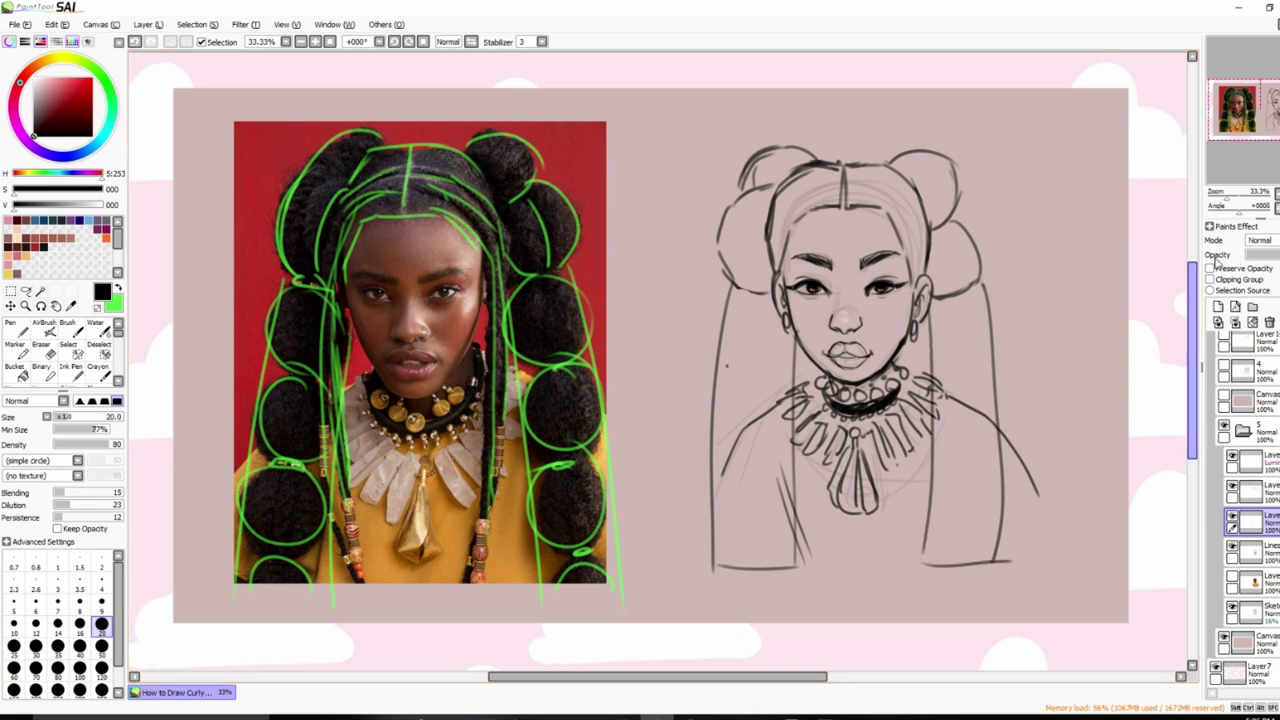
# Set the guide layer's opacity to 36% and return to the hair sketch layer.
pyautogui.hotkey('ctrl', 'z')
pyautogui.hotkey('ctrl', 'z')
pyautogui.hotkey('ctrl', 'z')
pyautogui.hotkey('ctrl', 'z')
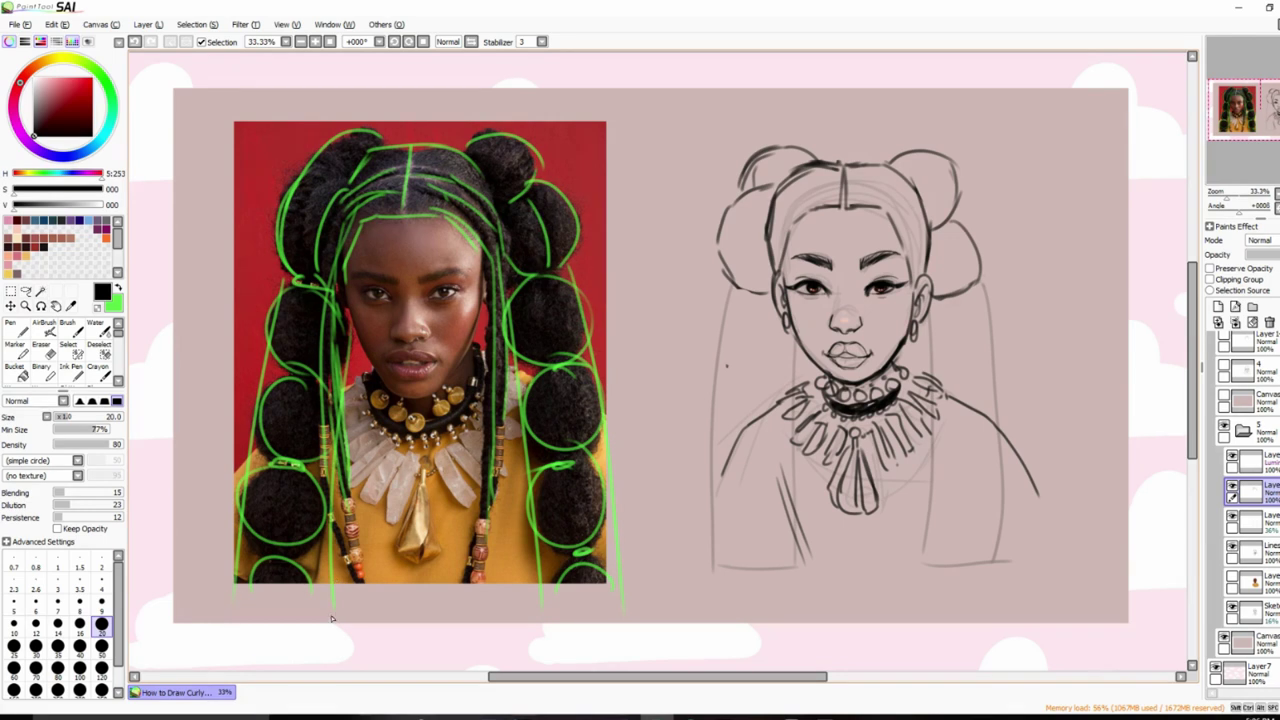
# Draw four more rounded puffs down each side within the guides, and fade the hair sketch to 23% opacity.
pyautogui.moveTo(726, 365)
pyautogui.mouseDown()
pyautogui.moveTo(775, 378)
pyautogui.moveTo(790, 325)
pyautogui.moveTo(775, 298)
pyautogui.mouseUp()
pyautogui.moveTo(985, 307)
pyautogui.mouseDown()
pyautogui.moveTo(935, 376)
pyautogui.moveTo(962, 288)
pyautogui.mouseUp()
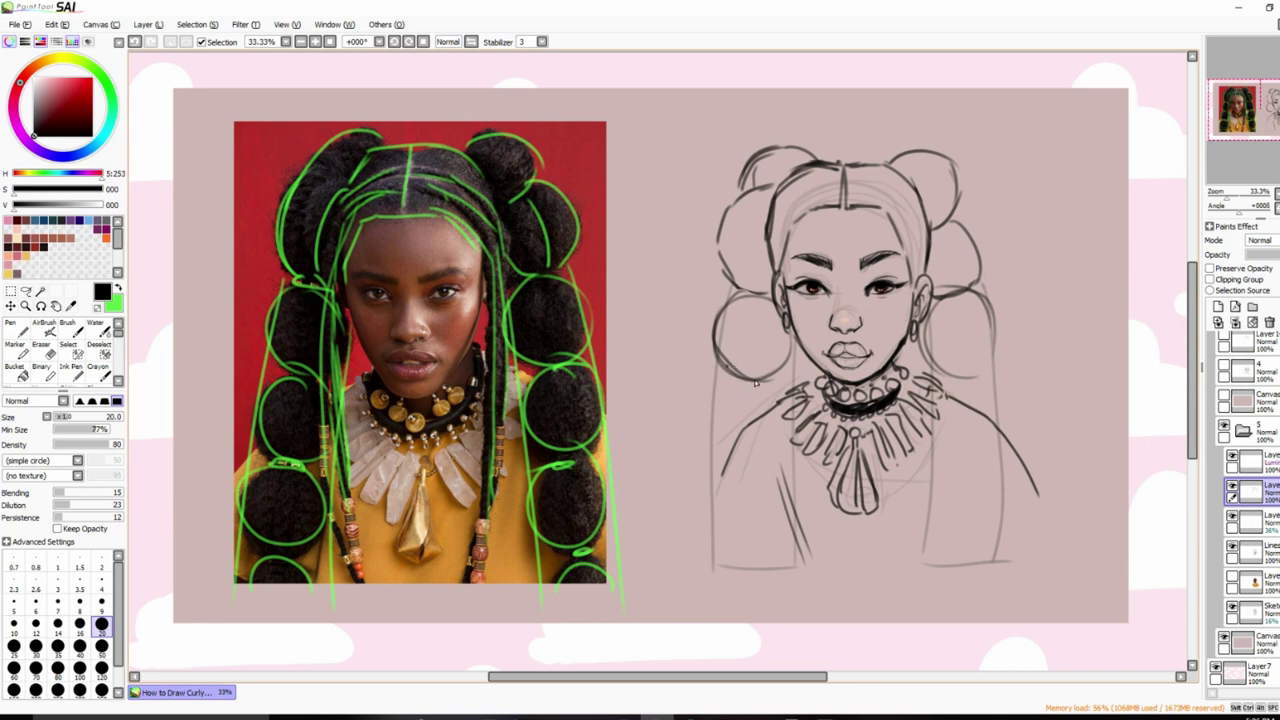
pyautogui.moveTo(756, 383)
pyautogui.mouseDown()
pyautogui.moveTo(790, 420)
pyautogui.moveTo(775, 372)
pyautogui.mouseUp()
pyautogui.moveTo(990, 395)
pyautogui.mouseDown()
pyautogui.moveTo(935, 440)
pyautogui.moveTo(1000, 410)
pyautogui.mouseUp()
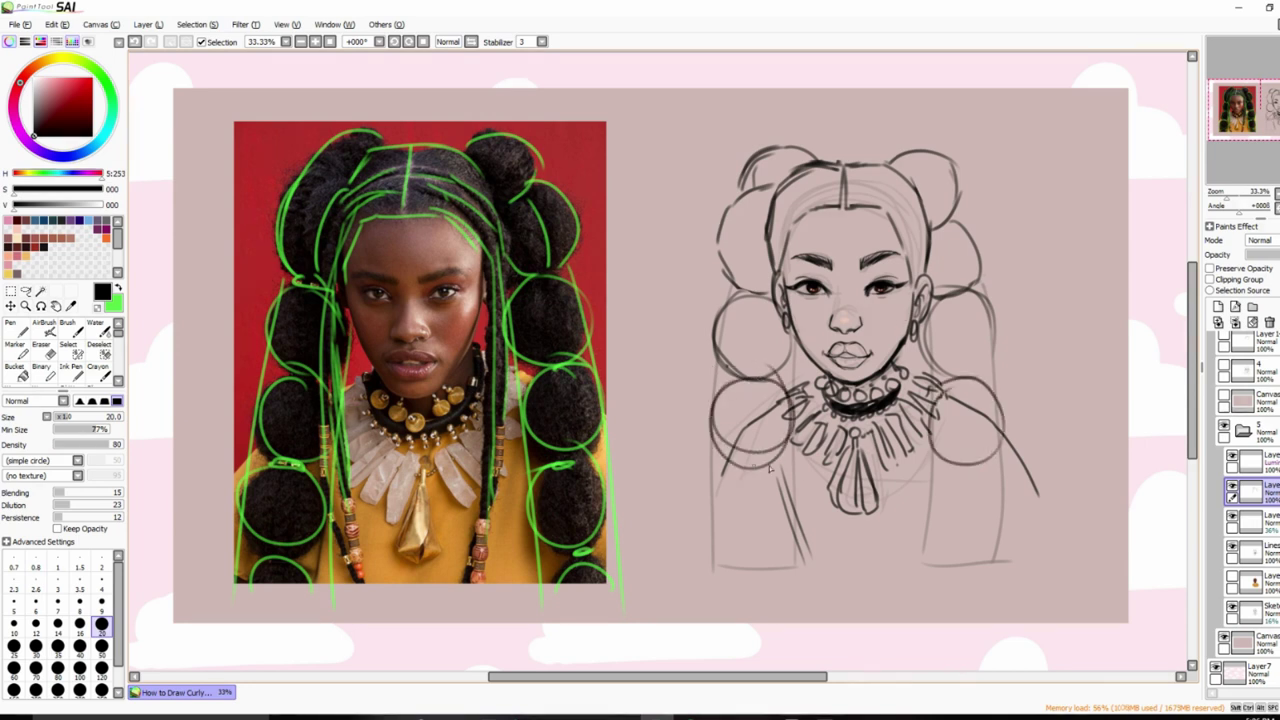
pyautogui.moveTo(770, 468)
pyautogui.mouseDown()
pyautogui.moveTo(795, 485)
pyautogui.moveTo(704, 505)
pyautogui.mouseUp()
pyautogui.moveTo(1002, 470)
pyautogui.mouseDown()
pyautogui.moveTo(1004, 492)
pyautogui.moveTo(972, 512)
pyautogui.mouseUp()
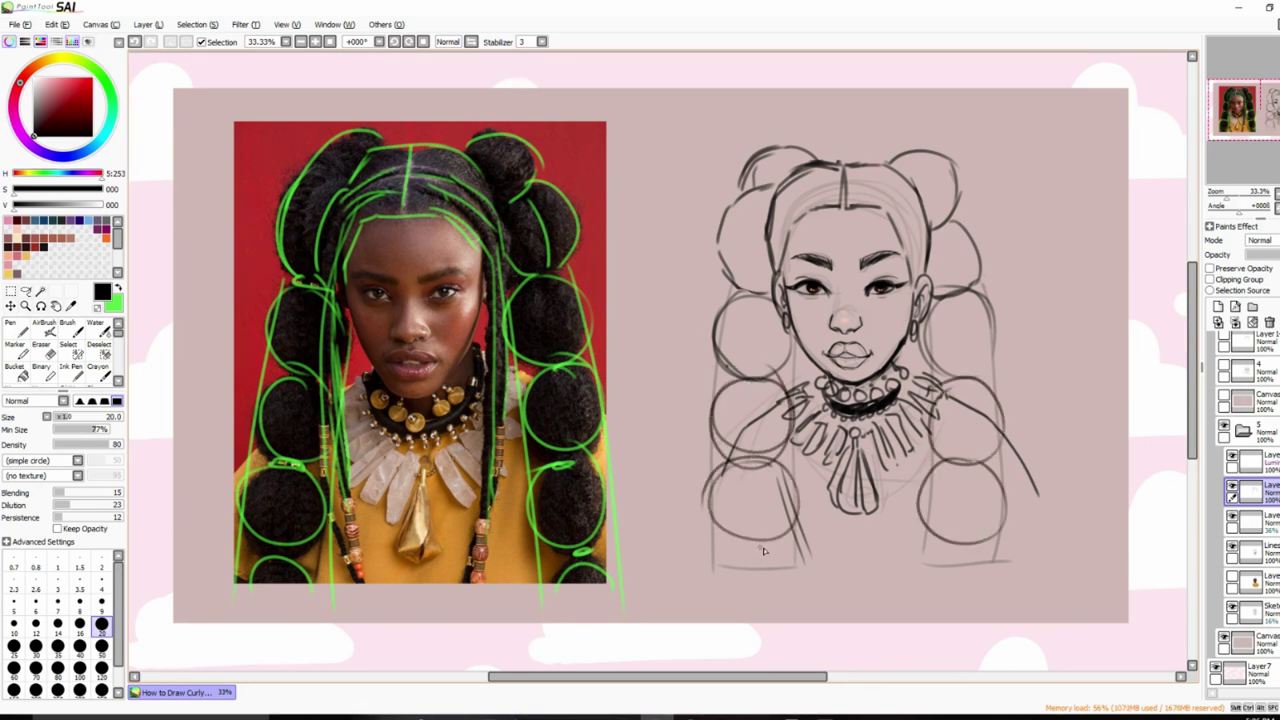
pyautogui.moveTo(763, 550)
pyautogui.mouseDown()
pyautogui.moveTo(720, 588)
pyautogui.moveTo(792, 575)
pyautogui.mouseUp()
pyautogui.moveTo(965, 540)
pyautogui.mouseDown()
pyautogui.moveTo(925, 590)
pyautogui.moveTo(985, 560)
pyautogui.mouseUp()
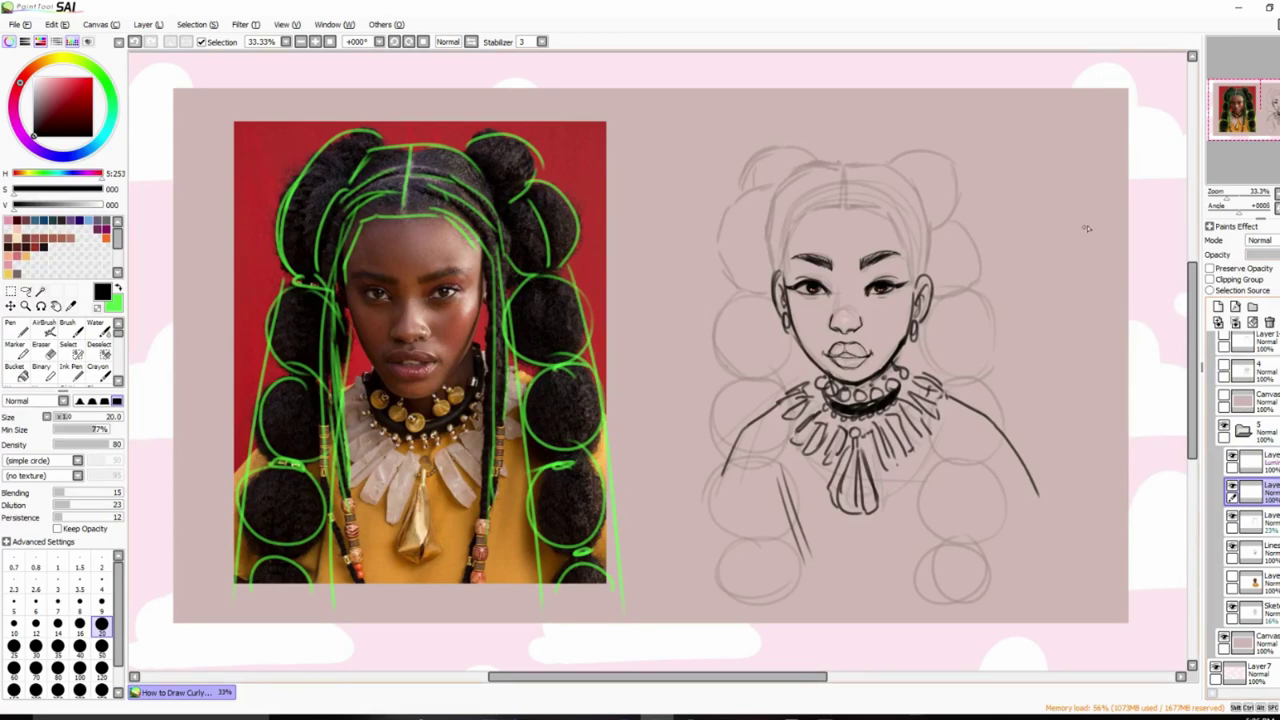
# Hide the green annotations on the reference photo and examine the parting and front braids up close.
pyautogui.hotkey('ctrl', '+')
pyautogui.moveTo(1258, 136); pyautogui.dragTo(1249, 132)
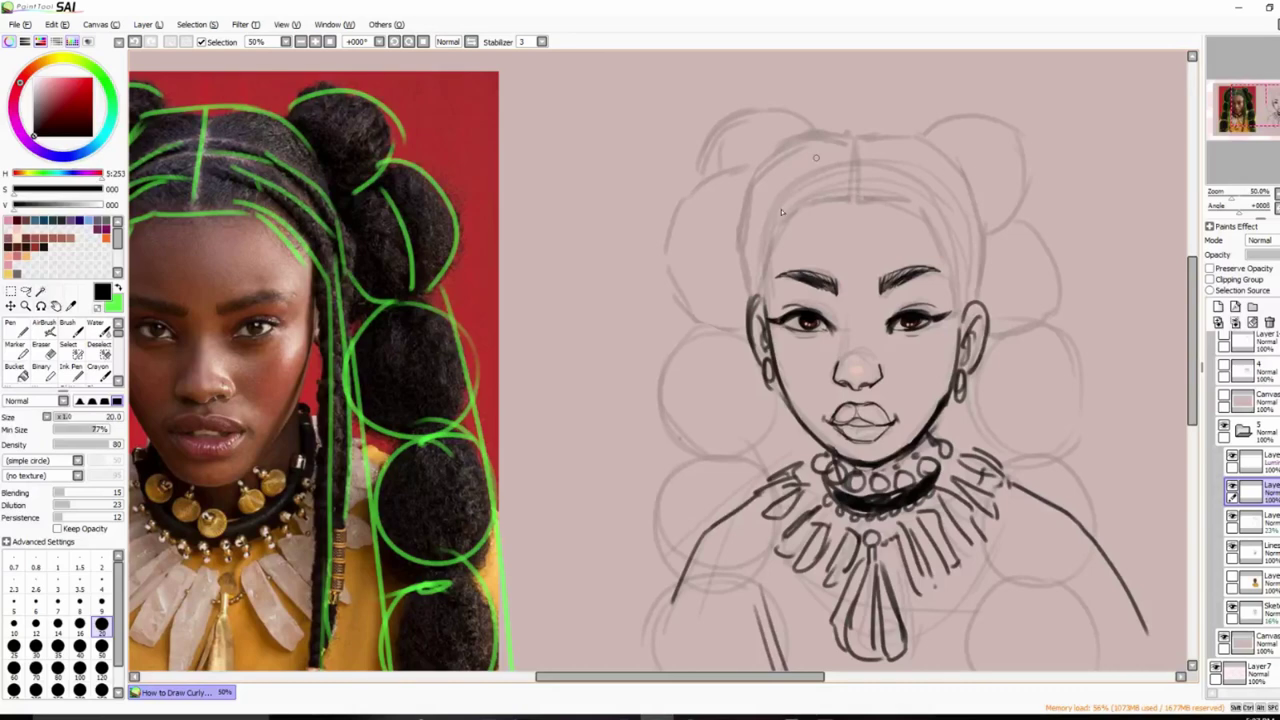
pyautogui.moveTo(1273, 140); pyautogui.dragTo(1258, 137)
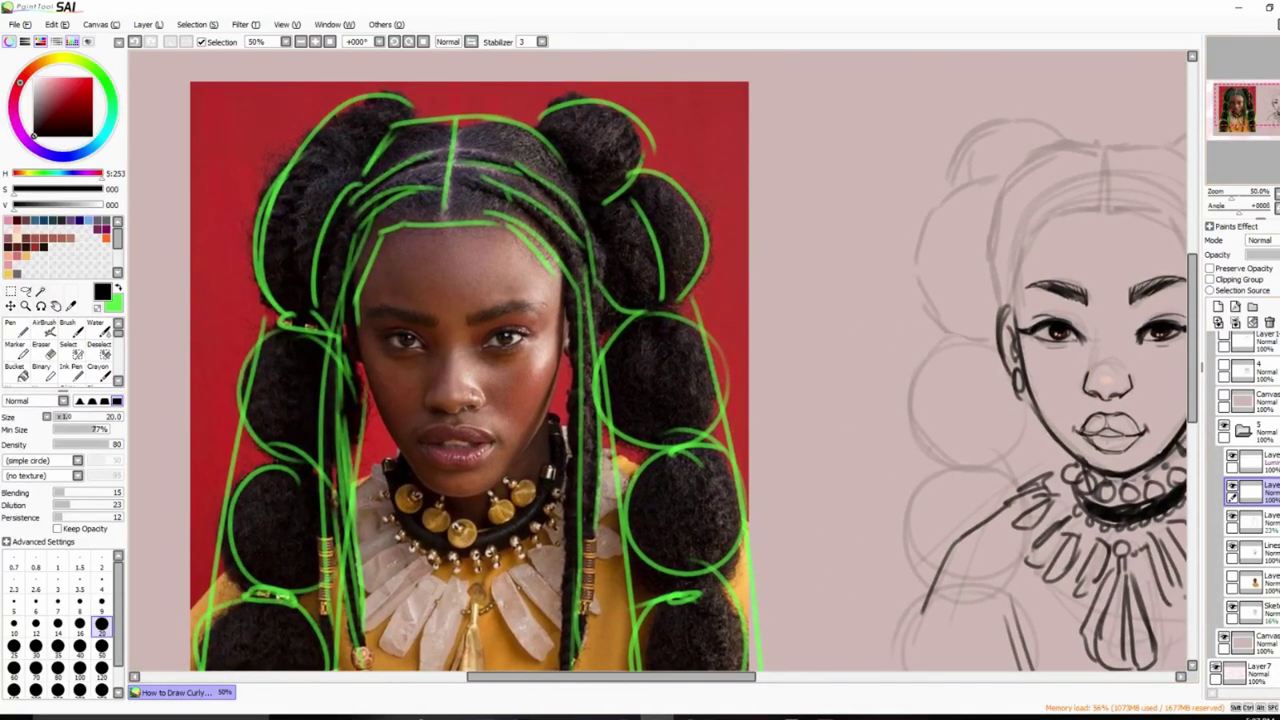
pyautogui.scroll(5, 1240, 450)
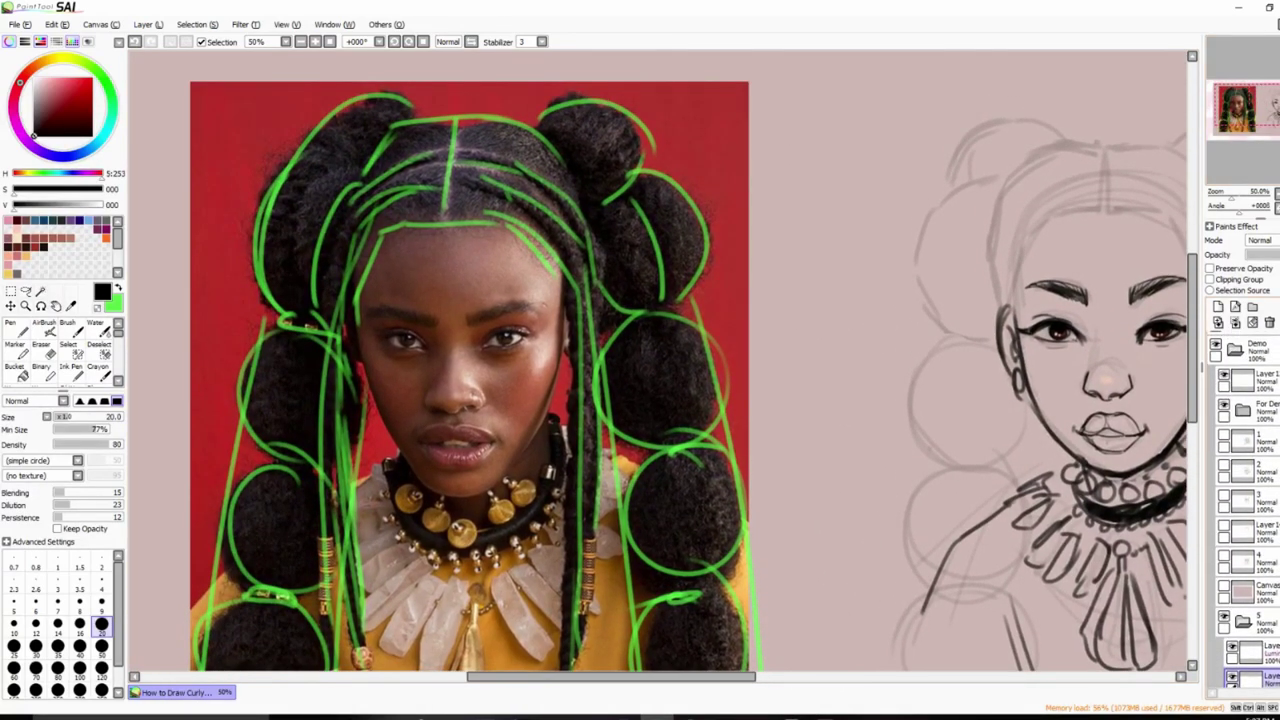
pyautogui.click(1224, 386)
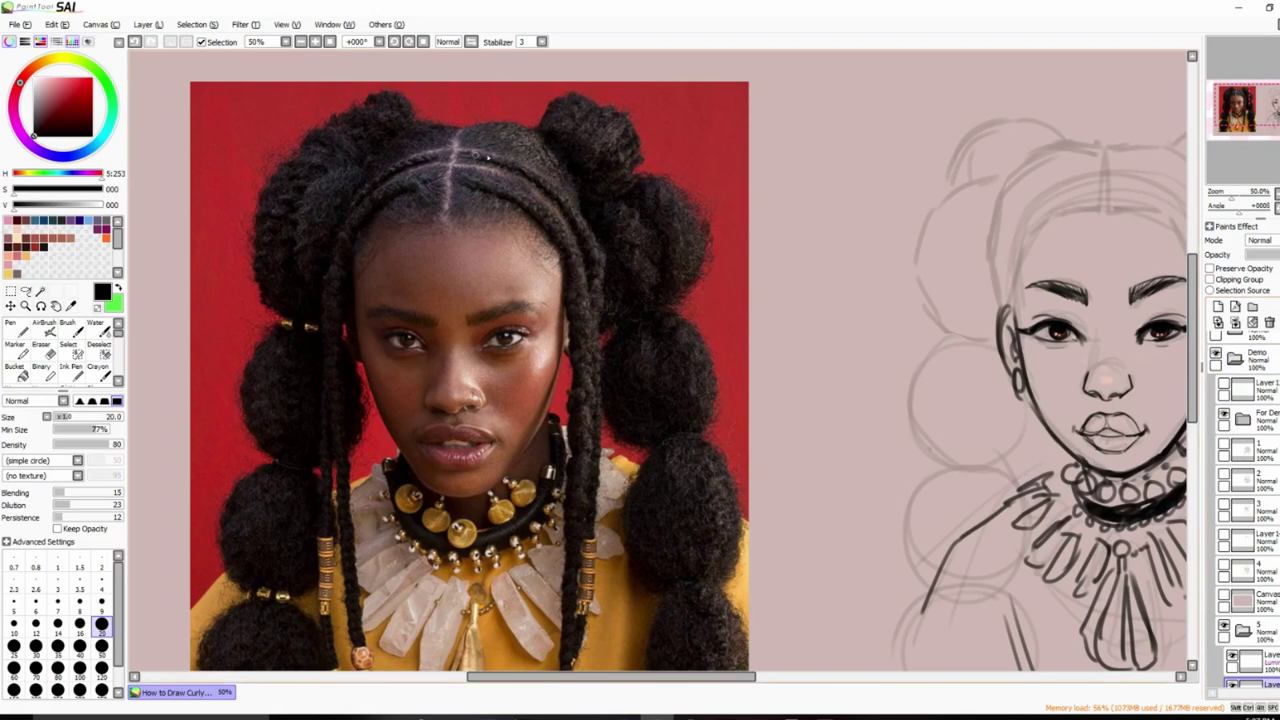
pyautogui.moveTo(1240, 146); pyautogui.dragTo(1250, 146)
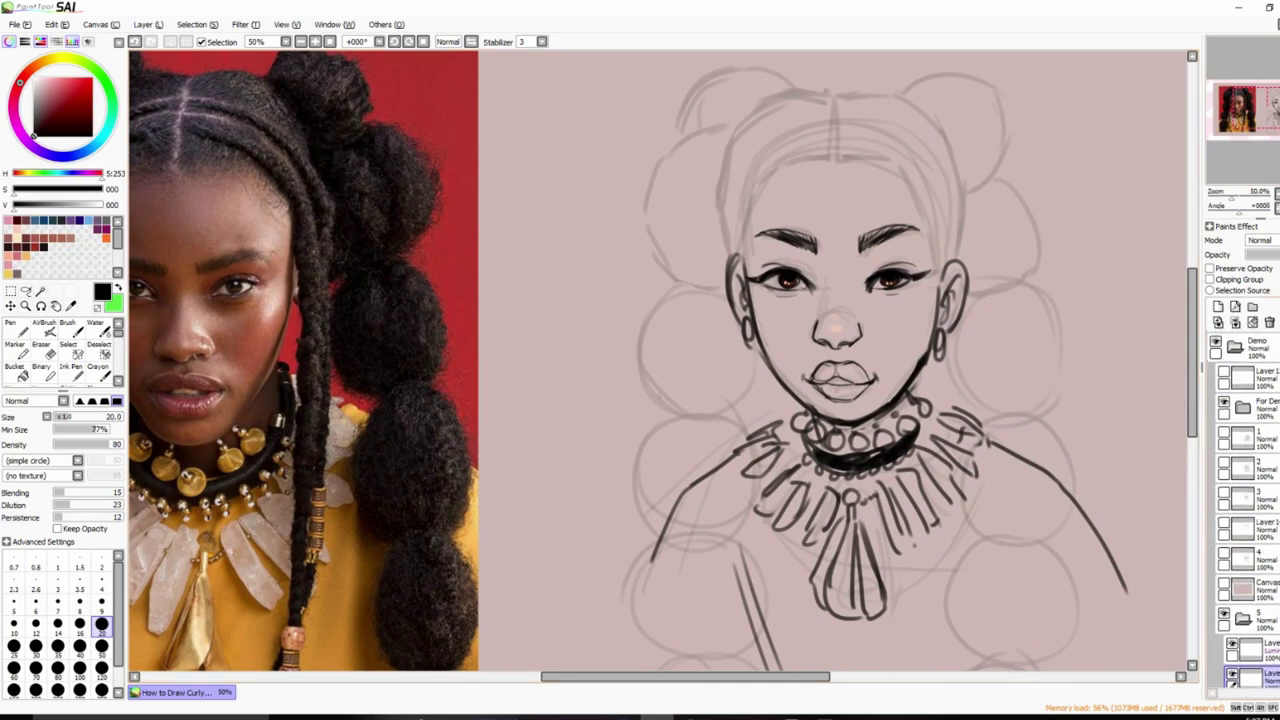
# On the layer above the faded sketch, outline the crown in black and add the central parting, braid strands and left hairline.
pyautogui.moveTo(822, 93); pyautogui.dragTo(730, 136)
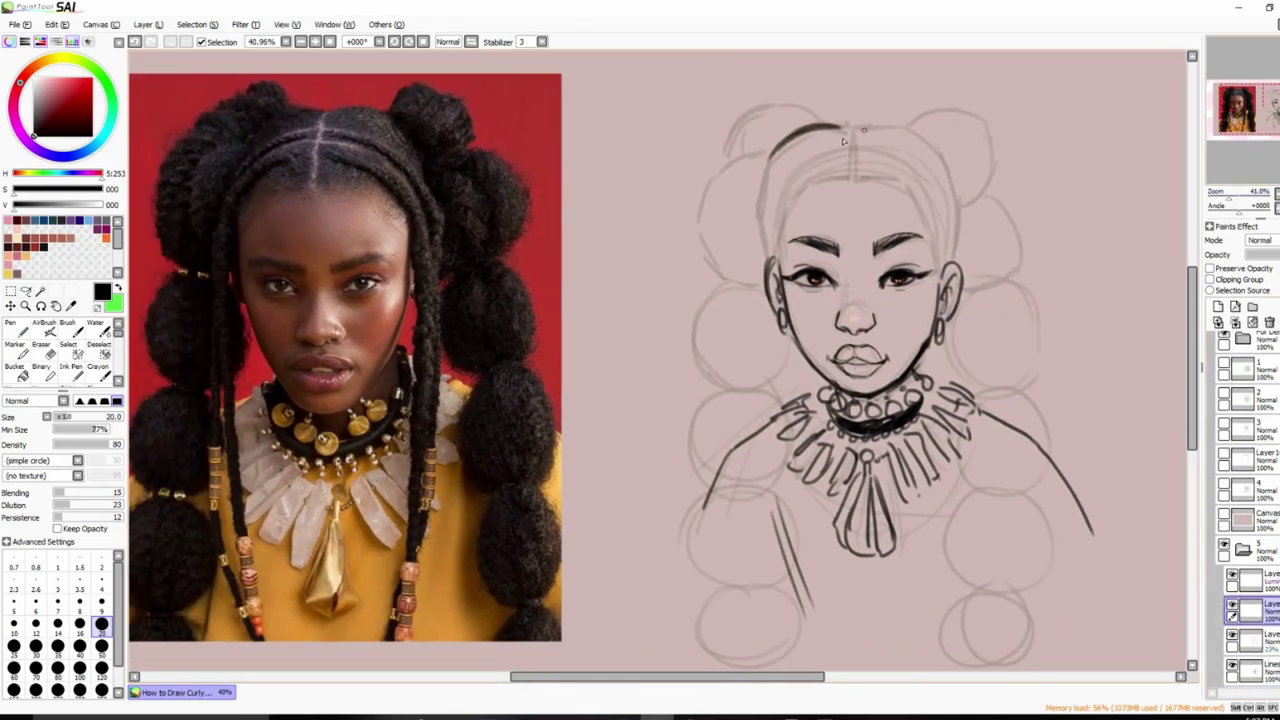
pyautogui.moveTo(843, 141)
pyautogui.mouseDown()
pyautogui.moveTo(920, 150)
pyautogui.moveTo(957, 212)
pyautogui.mouseUp()
pyautogui.moveTo(800, 143); pyautogui.dragTo(757, 197)
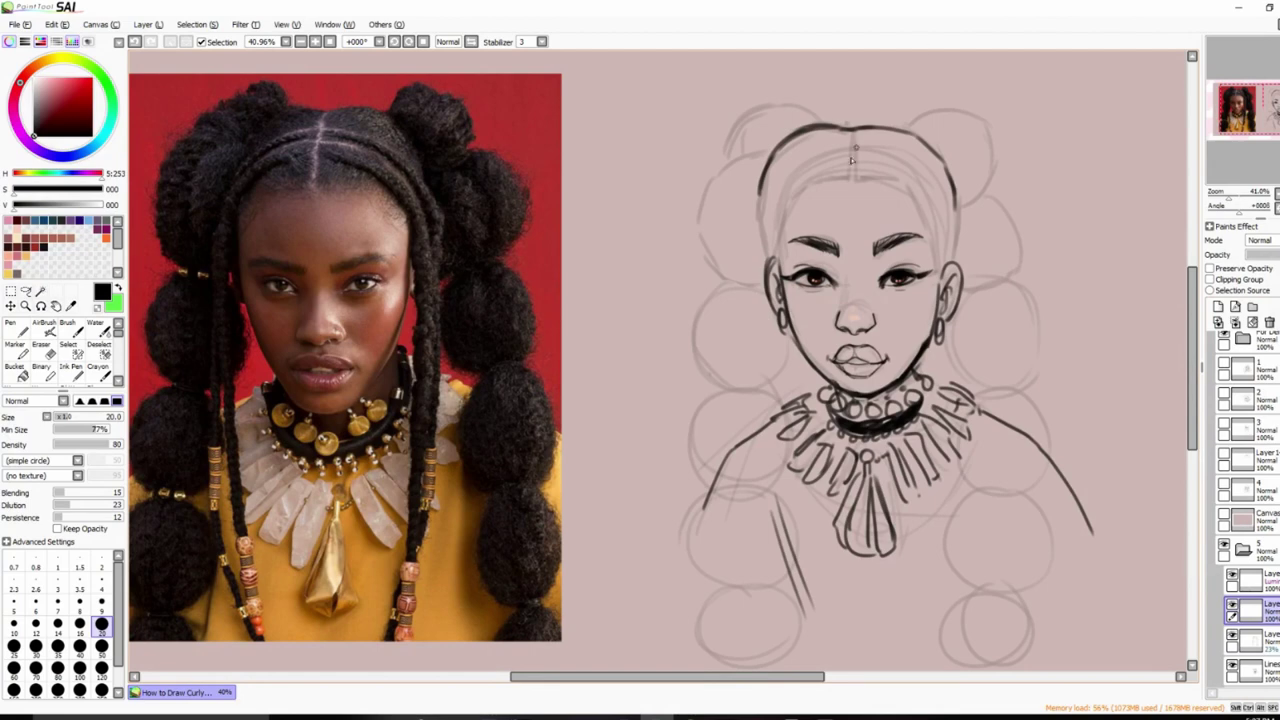
pyautogui.moveTo(854, 127)
pyautogui.mouseDown()
pyautogui.moveTo(852, 178)
pyautogui.moveTo(796, 171)
pyautogui.moveTo(800, 159)
pyautogui.mouseUp()
pyautogui.moveTo(860, 148); pyautogui.dragTo(890, 151)
pyautogui.moveTo(860, 157)
pyautogui.mouseDown()
pyautogui.moveTo(820, 185)
pyautogui.moveTo(839, 166)
pyautogui.moveTo(799, 176)
pyautogui.moveTo(767, 243)
pyautogui.mouseUp()
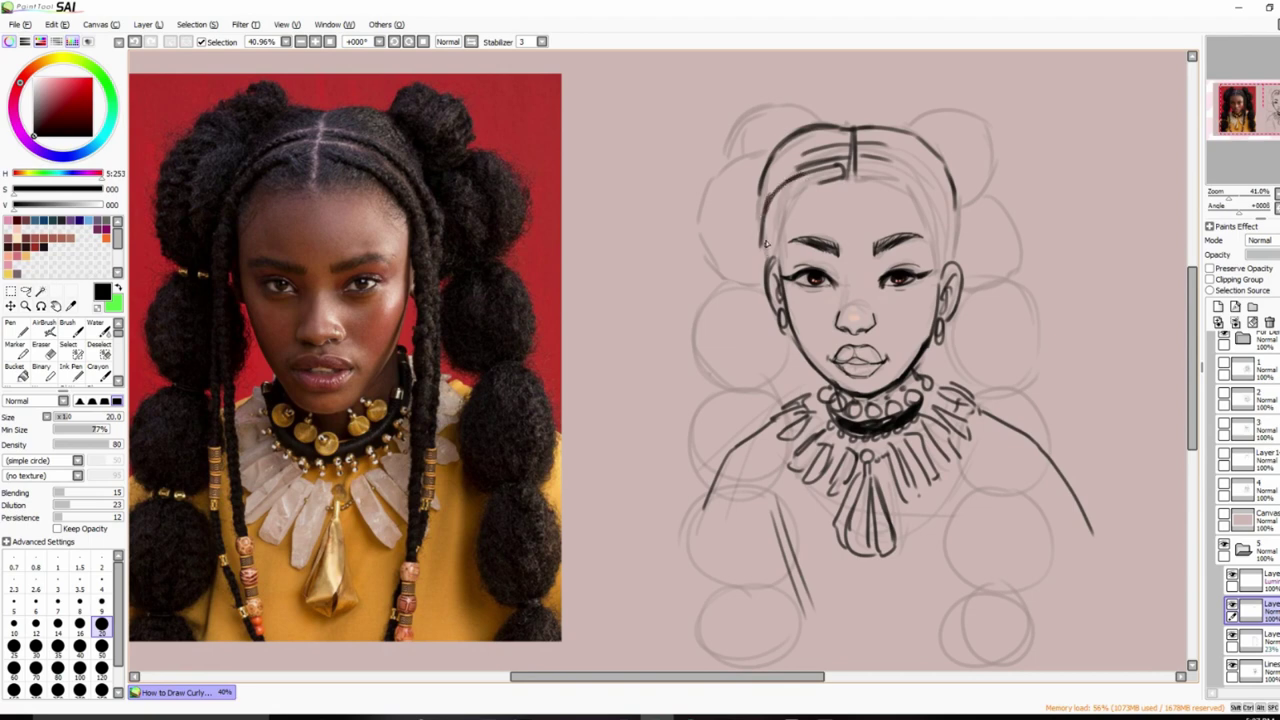
# Outline the long front braid from the left hairline down past the chest, fading the Lines layer to 26% opacity.
pyautogui.moveTo(831, 180)
pyautogui.mouseDown()
pyautogui.moveTo(785, 207)
pyautogui.moveTo(771, 247)
pyautogui.moveTo(764, 222)
pyautogui.moveTo(758, 270)
pyautogui.moveTo(767, 218)
pyautogui.moveTo(757, 352)
pyautogui.moveTo(810, 606)
pyautogui.mouseUp()
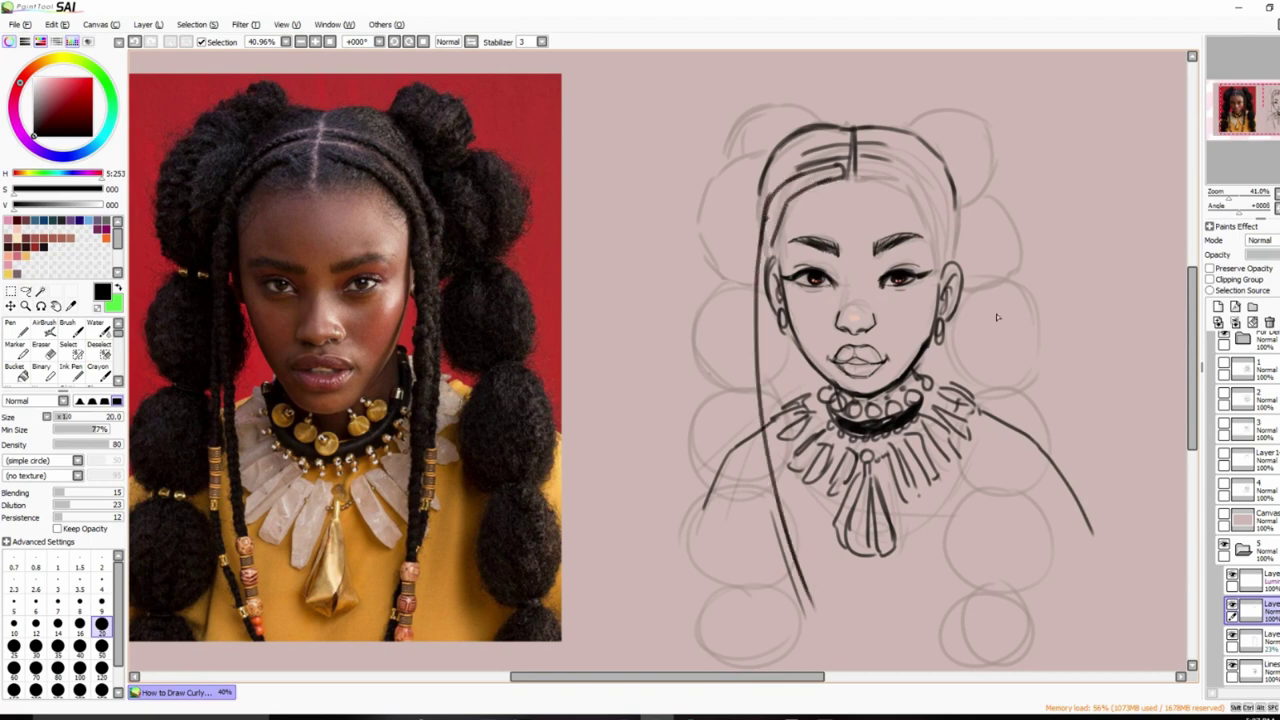
pyautogui.scroll(-1, 1245, 500)
pyautogui.click(1245, 632)
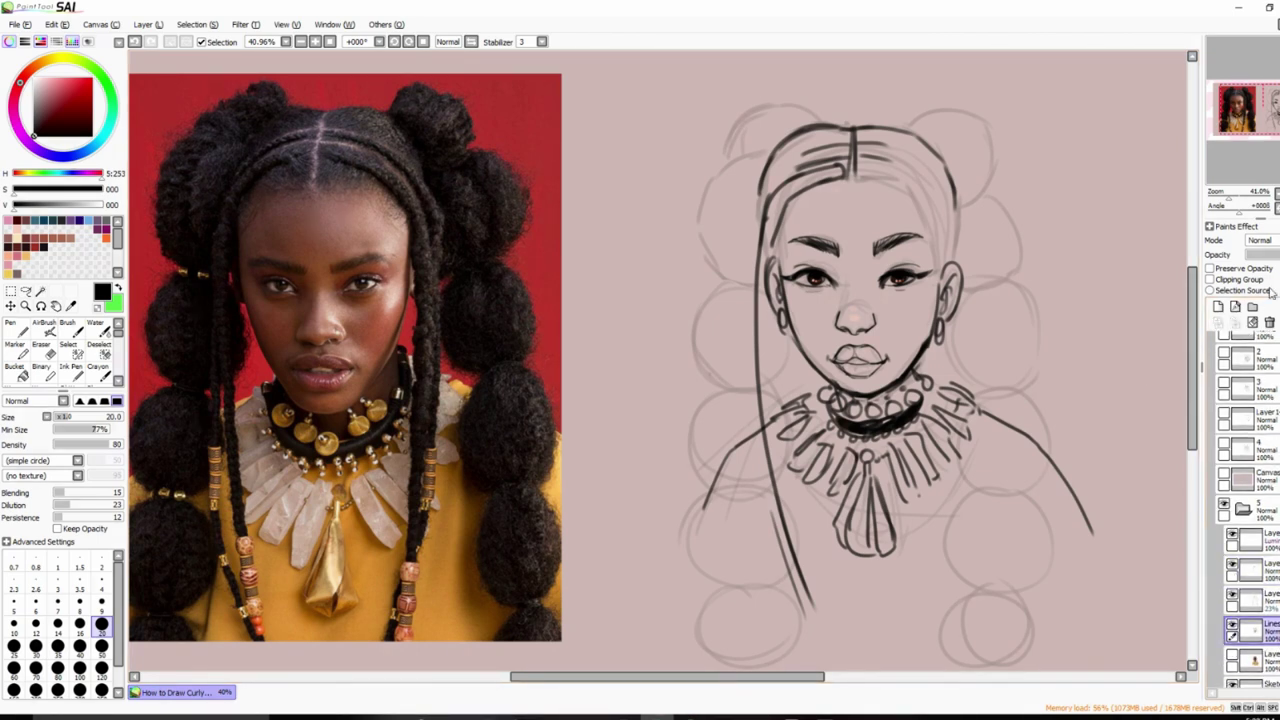
pyautogui.moveTo(1276, 254); pyautogui.dragTo(1258, 254)
pyautogui.click(1245, 568)
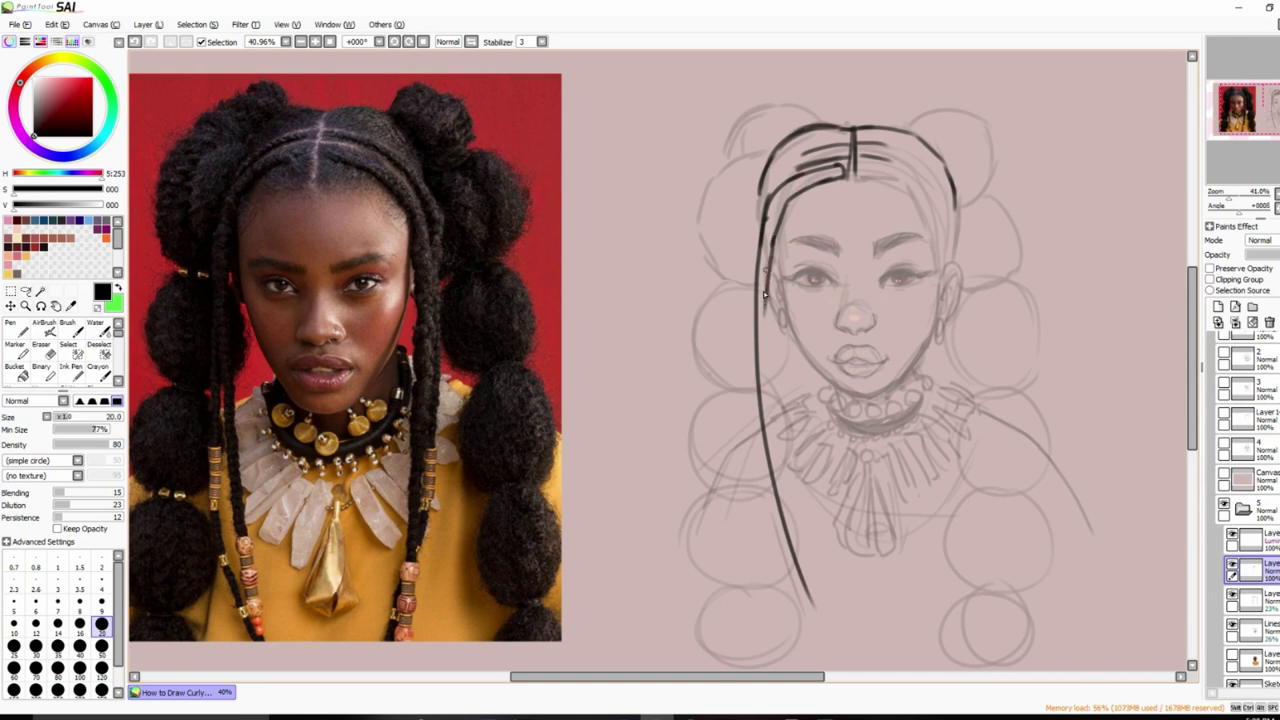
pyautogui.moveTo(773, 250)
pyautogui.mouseDown()
pyautogui.moveTo(779, 448)
pyautogui.moveTo(776, 425)
pyautogui.moveTo(805, 550)
pyautogui.mouseUp()
pyautogui.moveTo(782, 470); pyautogui.dragTo(822, 607)
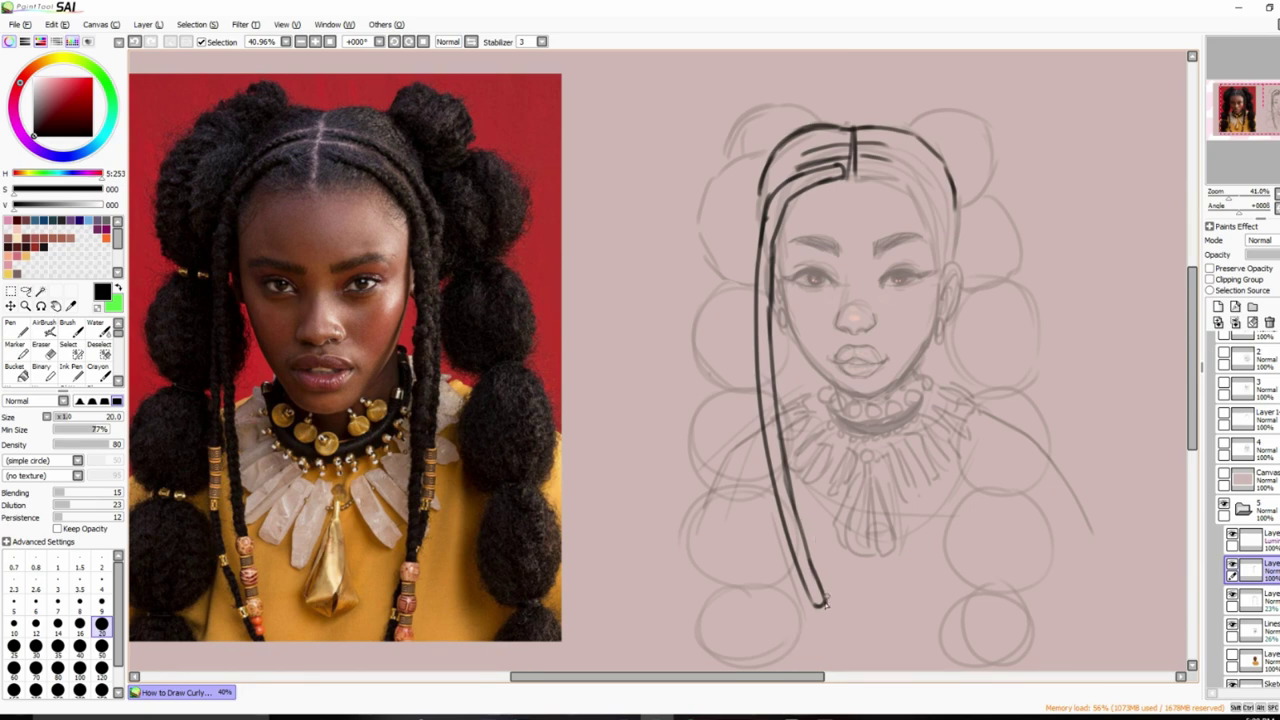
# Try out a column of curved braid segments over the right side of the chest and undo those strokes.
pyautogui.moveTo(816, 602); pyautogui.dragTo(817, 597)
pyautogui.moveTo(944, 516); pyautogui.dragTo(924, 541)
pyautogui.moveTo(946, 490); pyautogui.dragTo(920, 514)
pyautogui.moveTo(946, 460); pyautogui.dragTo(918, 488)
pyautogui.moveTo(948, 430); pyautogui.dragTo(922, 456)
pyautogui.moveTo(948, 403); pyautogui.dragTo(924, 430)
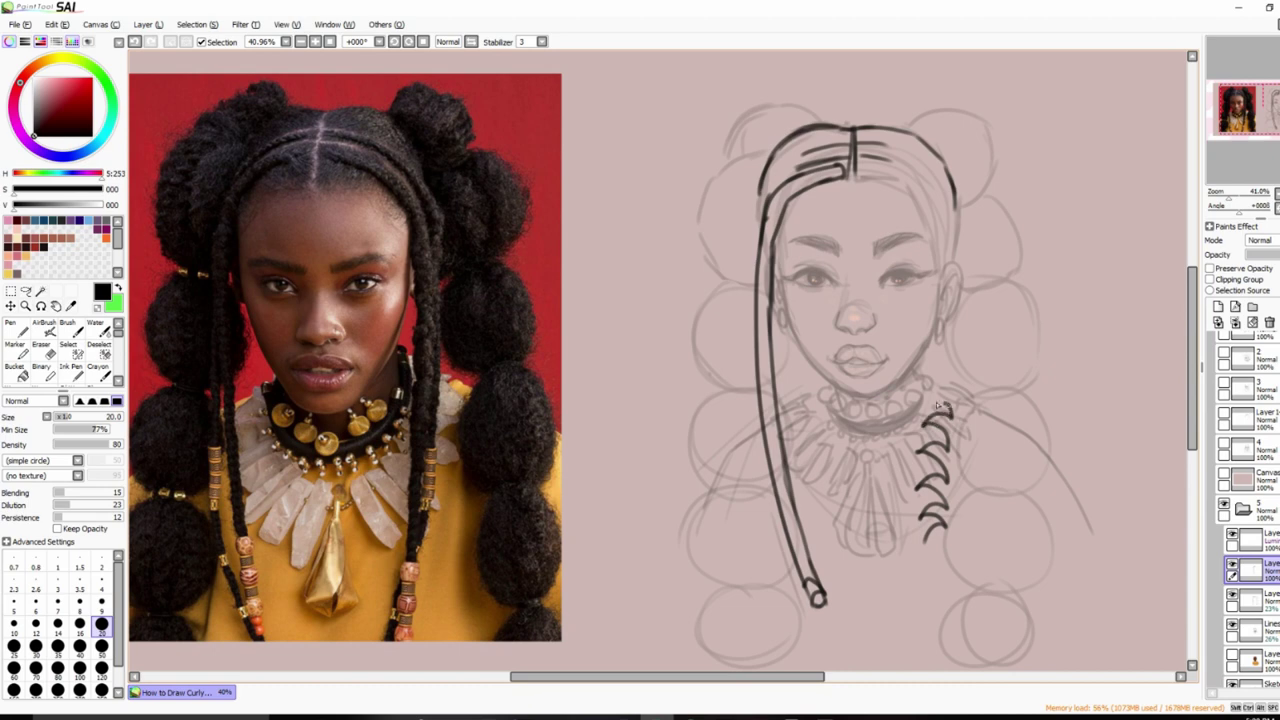
pyautogui.hotkey('ctrl', 'z')
pyautogui.hotkey('ctrl', 'z')
pyautogui.hotkey('ctrl', 'z')
pyautogui.hotkey('ctrl', 'z')
pyautogui.hotkey('ctrl', 'z')
pyautogui.hotkey('ctrl', 'z')
# Fill the long left front braid with small curved segments from its tip up to the central parting.
pyautogui.moveTo(820, 607)
pyautogui.mouseDown()
pyautogui.moveTo(795, 508)
pyautogui.moveTo(774, 492)
pyautogui.moveTo(786, 463)
pyautogui.moveTo(772, 450)
pyautogui.moveTo(760, 384)
pyautogui.mouseUp()
pyautogui.moveTo(776, 362)
pyautogui.mouseDown()
pyautogui.moveTo(760, 372)
pyautogui.moveTo(754, 318)
pyautogui.mouseUp()
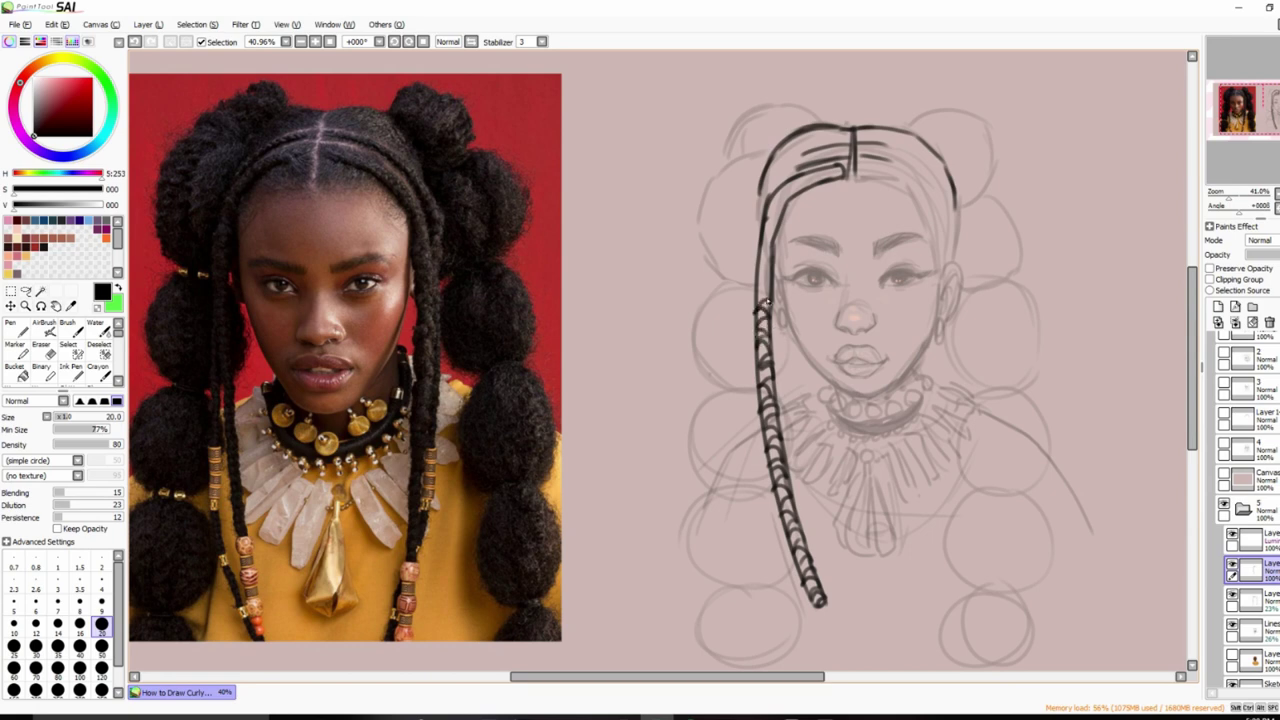
pyautogui.moveTo(776, 276)
pyautogui.mouseDown()
pyautogui.moveTo(789, 208)
pyautogui.moveTo(773, 203)
pyautogui.moveTo(828, 186)
pyautogui.mouseUp()
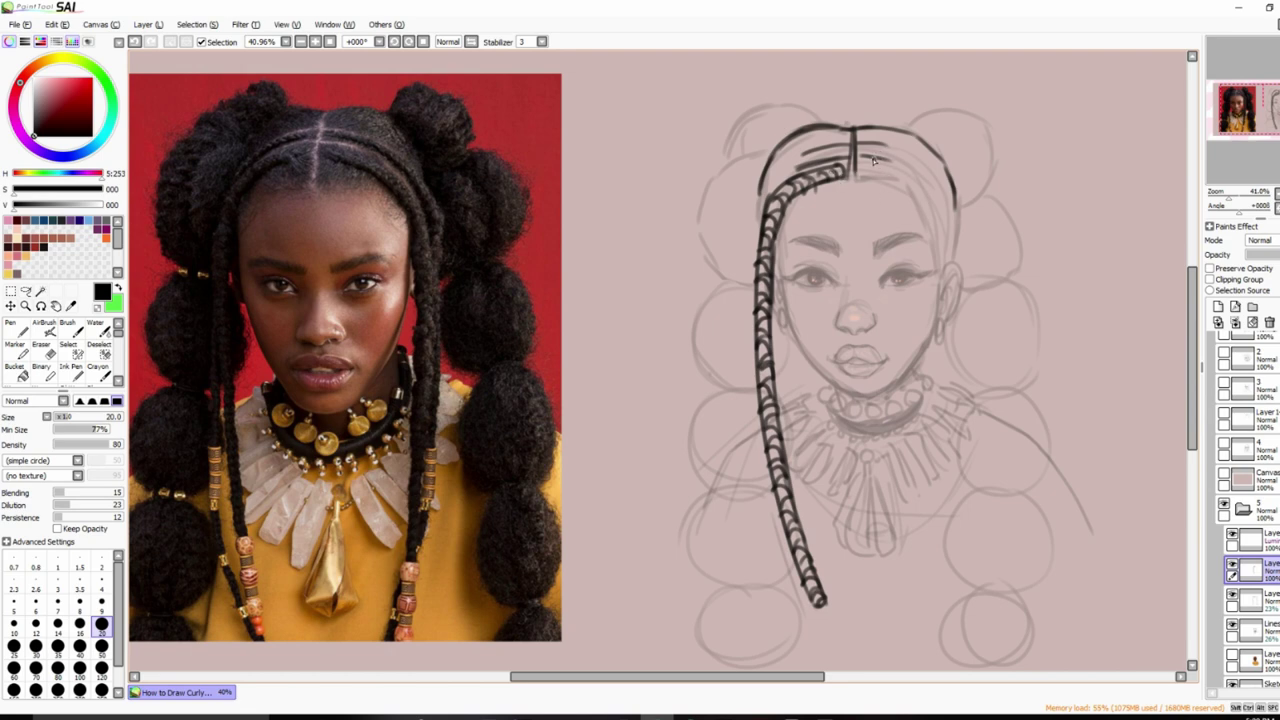
# Draw two long segmented braids on the right side, running from the central parting past the chest.
pyautogui.moveTo(873, 160)
pyautogui.mouseDown()
pyautogui.moveTo(934, 252)
pyautogui.moveTo(948, 456)
pyautogui.moveTo(922, 580)
pyautogui.moveTo(942, 290)
pyautogui.moveTo(866, 160)
pyautogui.moveTo(930, 170)
pyautogui.moveTo(948, 624)
pyautogui.mouseUp()
pyautogui.moveTo(878, 134); pyautogui.dragTo(930, 190)
pyautogui.moveTo(925, 185)
pyautogui.mouseDown()
pyautogui.moveTo(960, 285)
pyautogui.moveTo(966, 375)
pyautogui.mouseUp()
pyautogui.moveTo(944, 620); pyautogui.dragTo(962, 376)
# Draw a second long braid outside the first left one and fill it with curved segments up to the parting.
pyautogui.moveTo(768, 194); pyautogui.dragTo(740, 572)
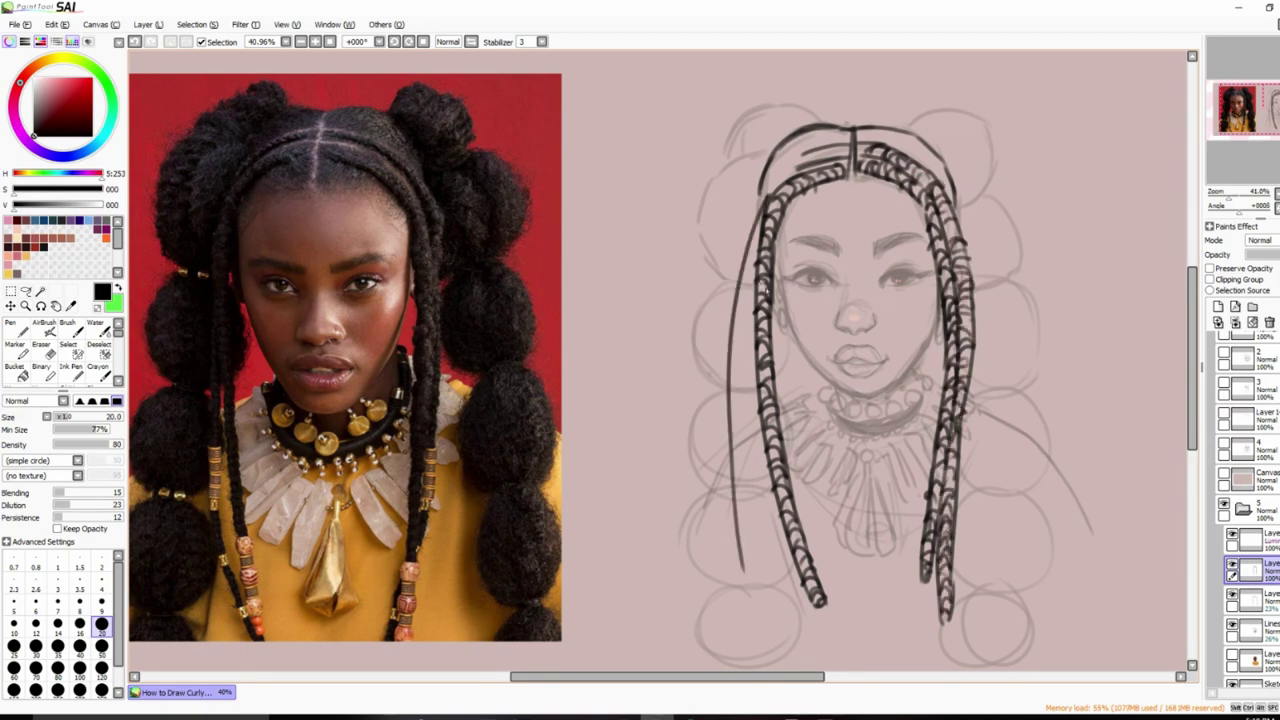
pyautogui.hotkey('ctrl', 'z')
pyautogui.moveTo(764, 192); pyautogui.dragTo(790, 622)
pyautogui.moveTo(752, 310); pyautogui.dragTo(795, 625)
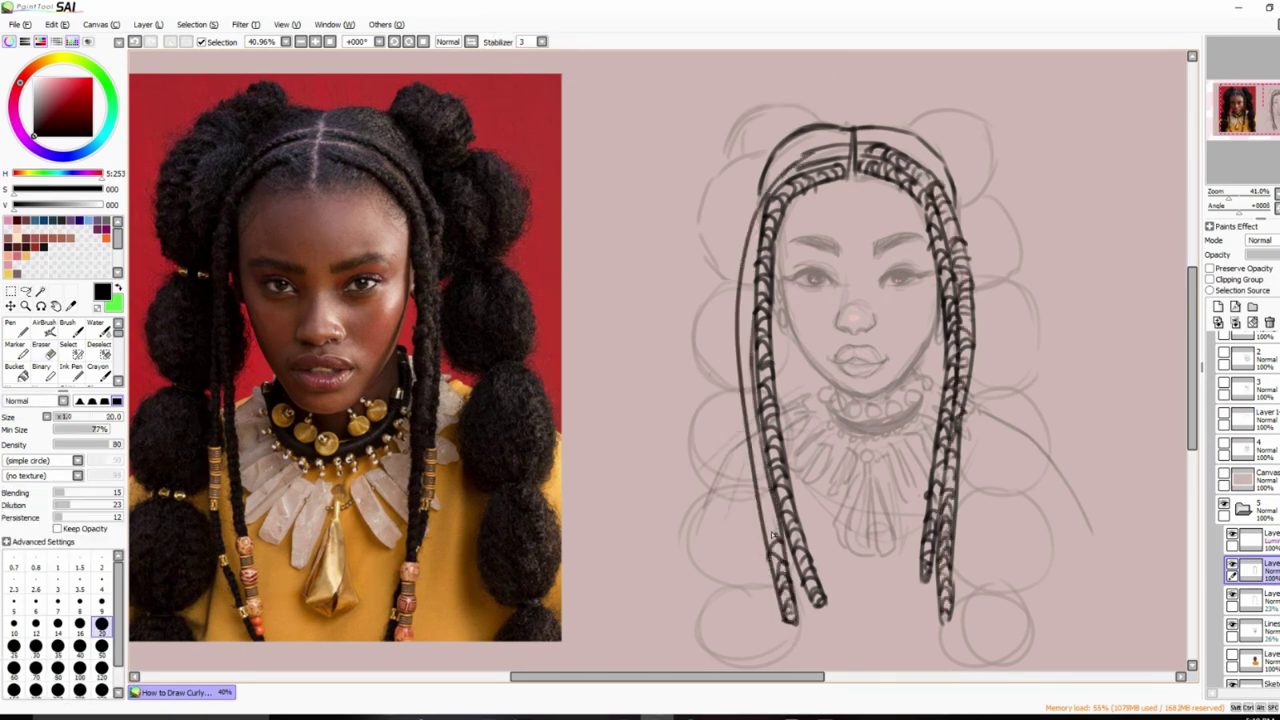
pyautogui.moveTo(773, 535)
pyautogui.mouseDown()
pyautogui.moveTo(748, 400)
pyautogui.moveTo(748, 238)
pyautogui.moveTo(848, 145)
pyautogui.mouseUp()
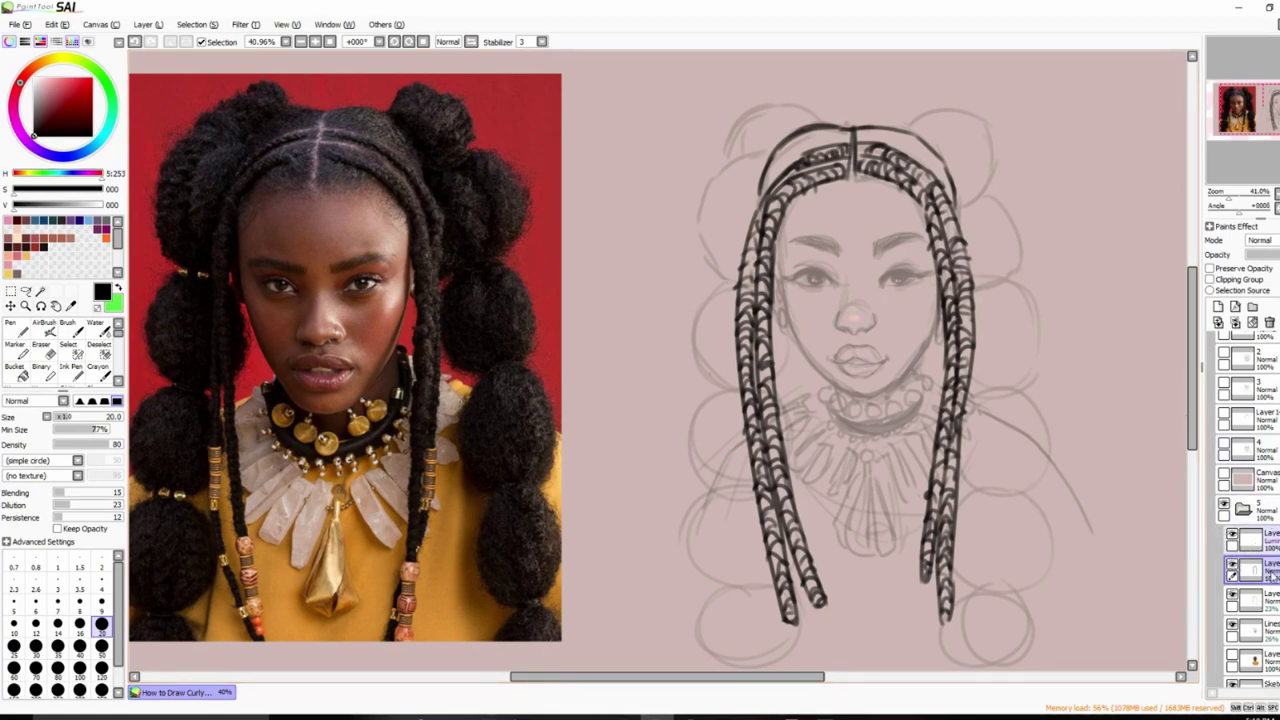
# Briefly hide the braid linework to check the guides beneath, and undo a trial stroke beside the sketch.
pyautogui.click(1232, 566)
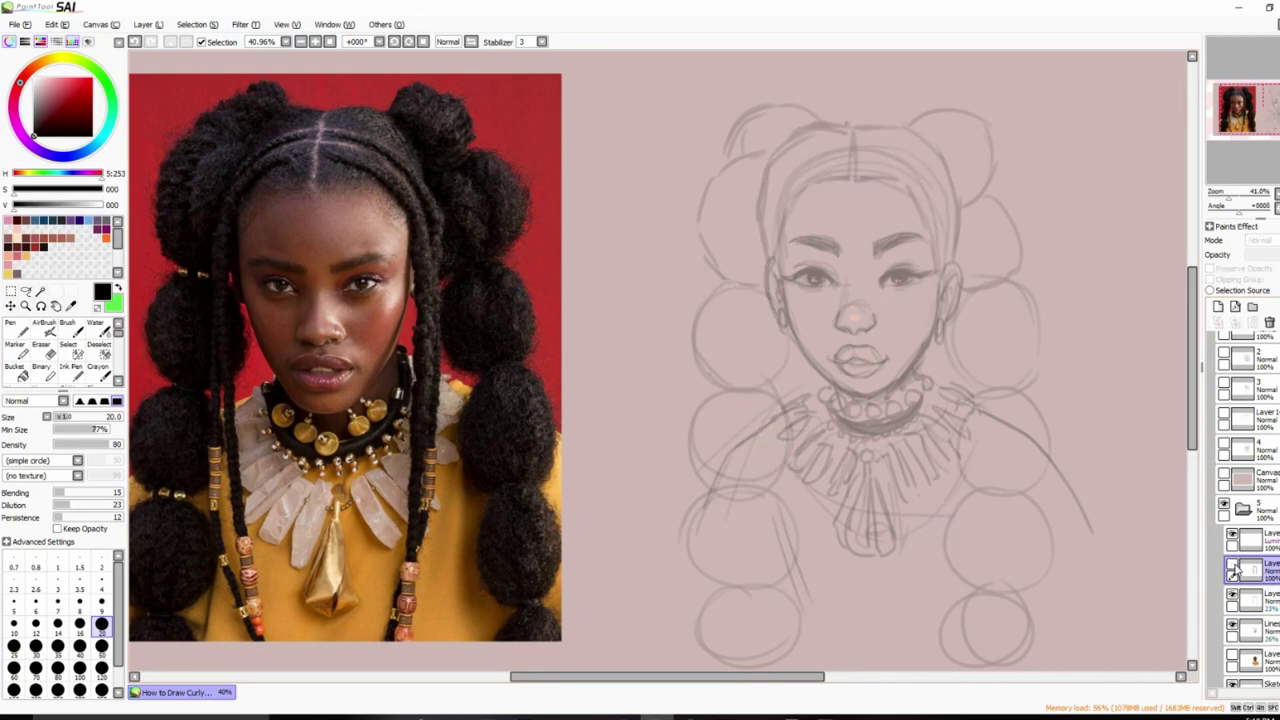
pyautogui.click(1232, 566)
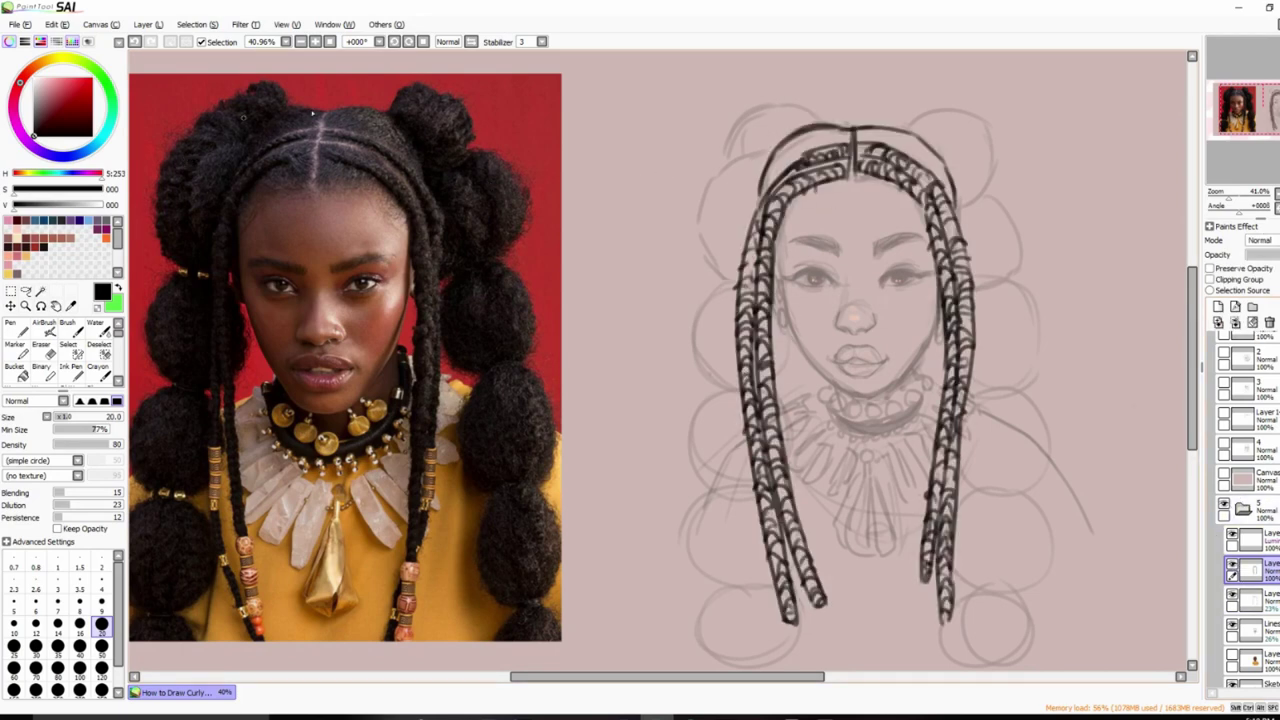
pyautogui.moveTo(677, 133)
pyautogui.mouseDown()
pyautogui.moveTo(641, 198)
pyautogui.moveTo(656, 212)
pyautogui.mouseUp()
pyautogui.hotkey('ctrl', 'z')
pyautogui.hotkey('ctrl', 'z')
# Show the green annotations, mark curved section lines inside the upper left puff on the reference photo, and hide the annotations again.
pyautogui.scroll(4, 1246, 388)
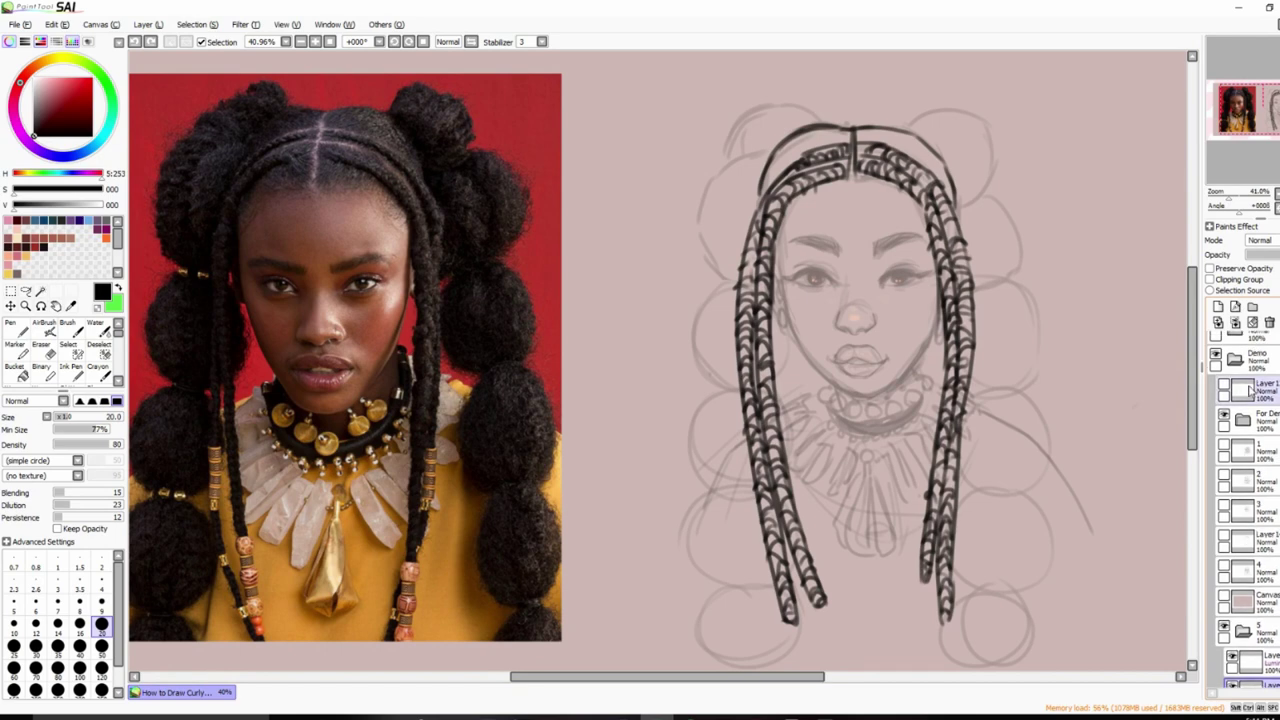
pyautogui.click(1224, 385)
pyautogui.click(1245, 390)
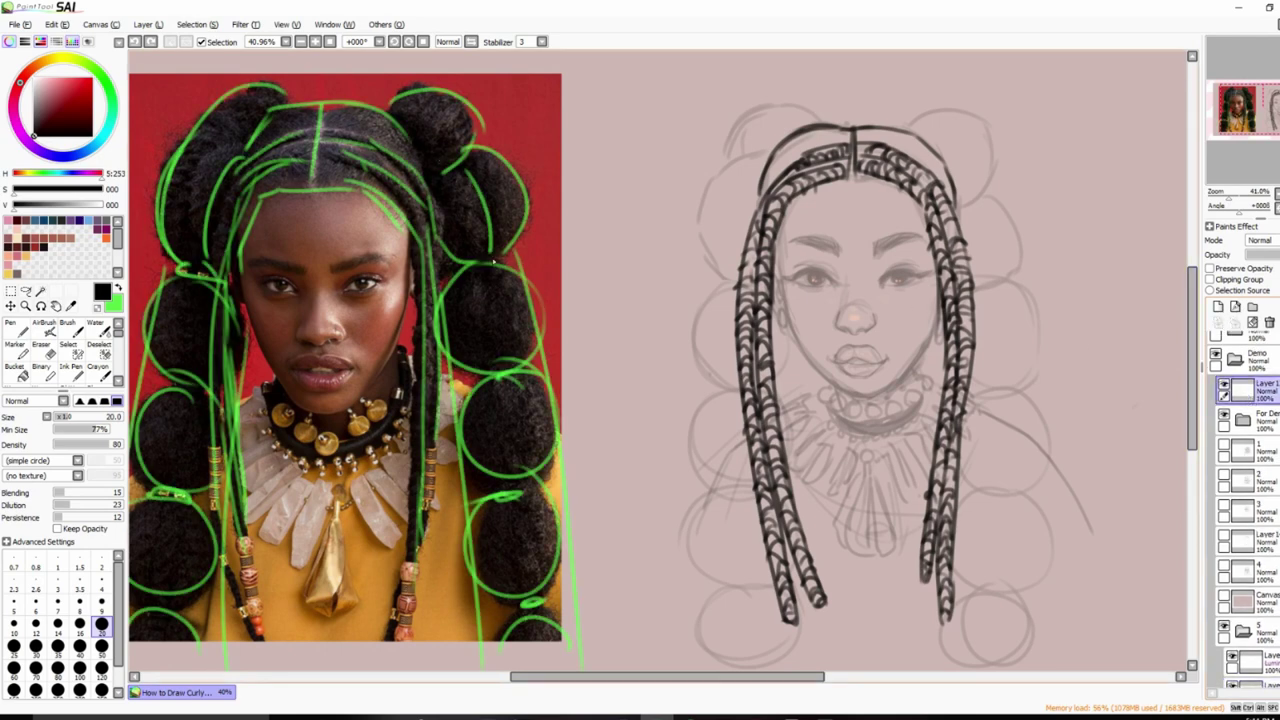
pyautogui.press('x')
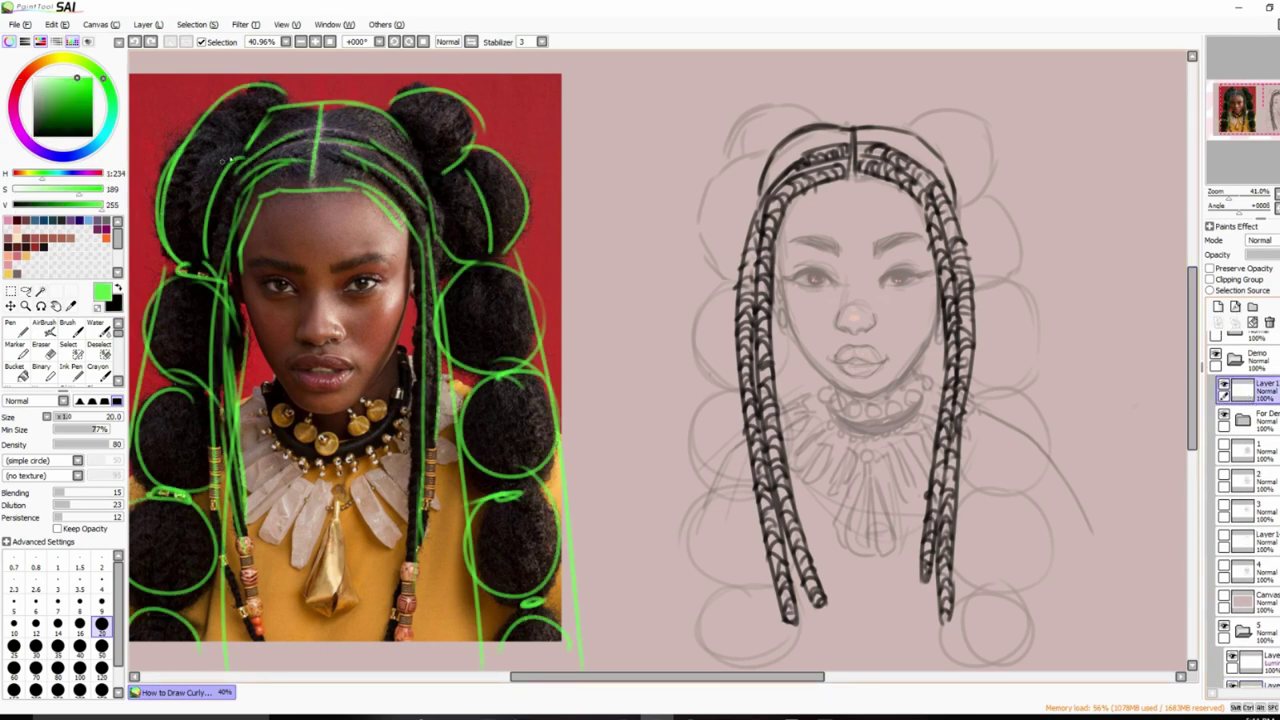
pyautogui.moveTo(212, 152)
pyautogui.mouseDown()
pyautogui.moveTo(190, 268)
pyautogui.moveTo(182, 238)
pyautogui.mouseUp()
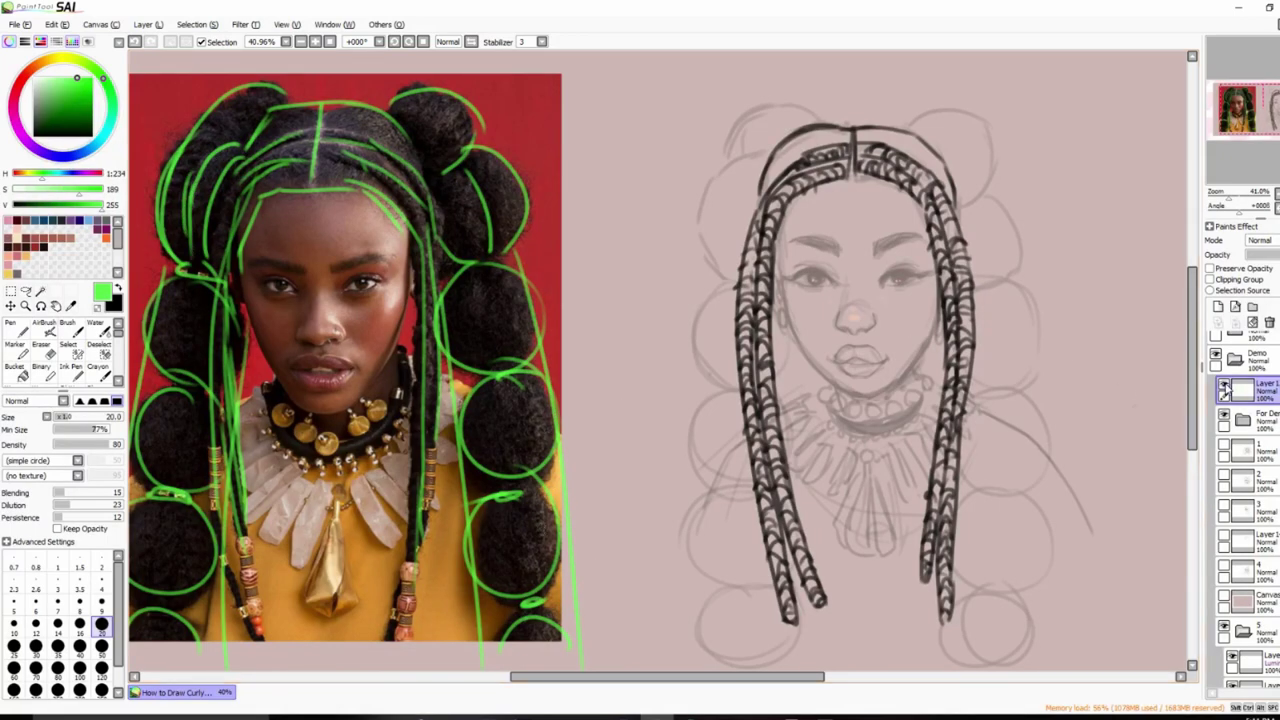
pyautogui.click(1223, 386)
# On the braid linework layer, outline the top puffs and the second left puff in black with bumpy, irregular edges.
pyautogui.scroll(-5, 1268, 463)
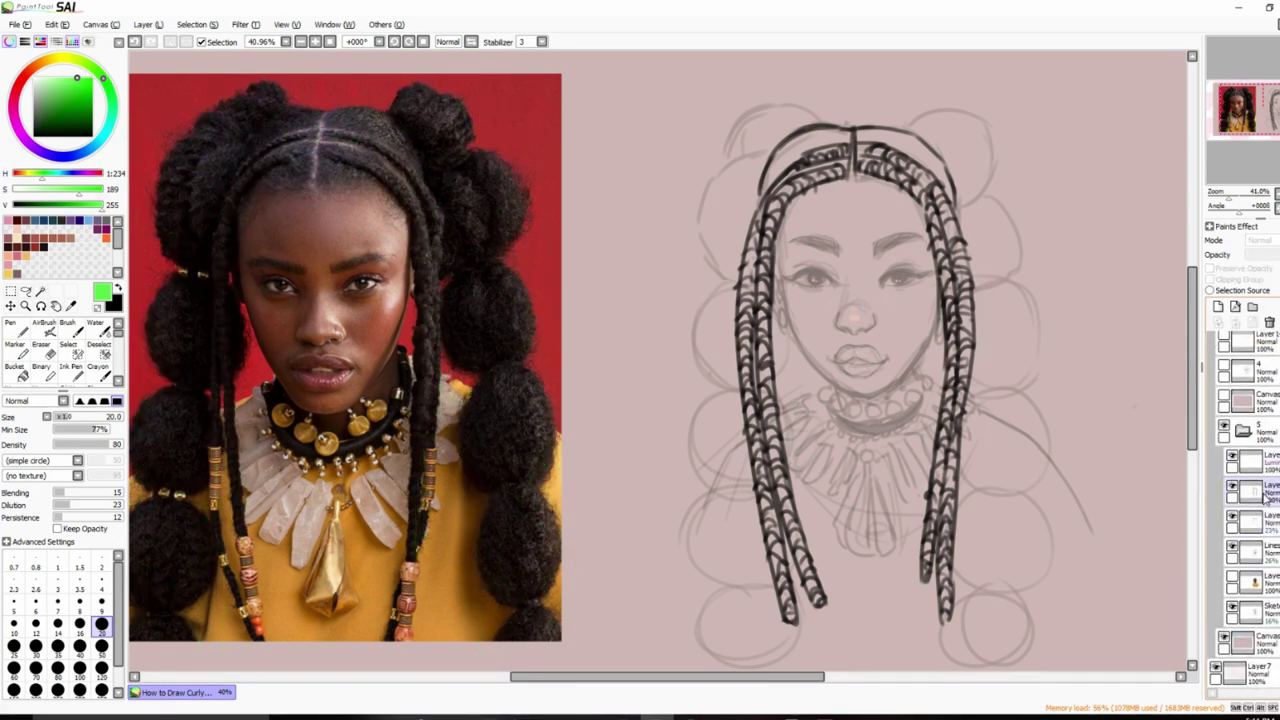
pyautogui.click(1255, 490)
pyautogui.press('x')
pyautogui.moveTo(737, 155)
pyautogui.mouseDown()
pyautogui.moveTo(718, 290)
pyautogui.moveTo(810, 125)
pyautogui.moveTo(716, 143)
pyautogui.moveTo(765, 170)
pyautogui.moveTo(712, 186)
pyautogui.moveTo(698, 206)
pyautogui.mouseUp()
pyautogui.moveTo(906, 132)
pyautogui.mouseDown()
pyautogui.moveTo(983, 195)
pyautogui.moveTo(952, 158)
pyautogui.moveTo(996, 164)
pyautogui.mouseUp()
pyautogui.moveTo(722, 132); pyautogui.dragTo(792, 100)
# Draw the second right puff and the third and fourth left puffs with bumpy outlines and wavy texture lines inside.
pyautogui.scroll(-1, 960, 140)
pyautogui.moveTo(936, 152)
pyautogui.mouseDown()
pyautogui.moveTo(962, 114)
pyautogui.moveTo(1030, 210)
pyautogui.mouseUp()
pyautogui.moveTo(965, 140); pyautogui.dragTo(1015, 212)
pyautogui.moveTo(725, 222)
pyautogui.mouseDown()
pyautogui.moveTo(701, 305)
pyautogui.moveTo(728, 325)
pyautogui.mouseUp()
pyautogui.moveTo(790, 265)
pyautogui.mouseDown()
pyautogui.moveTo(785, 318)
pyautogui.moveTo(680, 380)
pyautogui.mouseUp()
pyautogui.moveTo(680, 370)
pyautogui.mouseDown()
pyautogui.moveTo(724, 424)
pyautogui.moveTo(755, 432)
pyautogui.mouseUp()
pyautogui.moveTo(740, 346); pyautogui.dragTo(726, 390)
# Outline the third and fourth right puffs with bumpy edges and add broken texture lines inside them.
pyautogui.moveTo(980, 212)
pyautogui.mouseDown()
pyautogui.moveTo(1042, 242)
pyautogui.moveTo(1048, 318)
pyautogui.mouseUp()
pyautogui.moveTo(1020, 324)
pyautogui.mouseDown()
pyautogui.moveTo(970, 332)
pyautogui.moveTo(1058, 398)
pyautogui.mouseUp()
pyautogui.moveTo(1055, 405)
pyautogui.mouseDown()
pyautogui.moveTo(978, 422)
pyautogui.moveTo(1040, 424)
pyautogui.mouseUp()
pyautogui.moveTo(1024, 346); pyautogui.dragTo(1000, 400)
pyautogui.moveTo(983, 346); pyautogui.dragTo(972, 382)
pyautogui.moveTo(1000, 228); pyautogui.dragTo(1022, 284)
pyautogui.moveTo(990, 236)
pyautogui.mouseDown()
pyautogui.moveTo(976, 308)
pyautogui.moveTo(1028, 332)
pyautogui.mouseUp()
# Outline the fifth puff on each side with bumpy edges following the round guides.
pyautogui.scroll(-1, 1024, 332)
pyautogui.moveTo(700, 385); pyautogui.dragTo(740, 460)
pyautogui.moveTo(995, 368)
pyautogui.mouseDown()
pyautogui.moveTo(1012, 368)
pyautogui.moveTo(1048, 440)
pyautogui.mouseUp()
pyautogui.moveTo(1040, 445)
pyautogui.mouseDown()
pyautogui.moveTo(955, 462)
pyautogui.moveTo(1006, 472)
pyautogui.mouseUp()
# Draw the bottom left puff with a bumpy outline, and add texture lines inside the lower left puffs.
pyautogui.moveTo(712, 465); pyautogui.dragTo(706, 520)
pyautogui.moveTo(705, 505); pyautogui.dragTo(800, 545)
pyautogui.moveTo(740, 468); pyautogui.dragTo(718, 502)
pyautogui.moveTo(740, 510)
pyautogui.mouseDown()
pyautogui.moveTo(770, 542)
pyautogui.moveTo(796, 502)
pyautogui.moveTo(748, 548)
pyautogui.mouseUp()
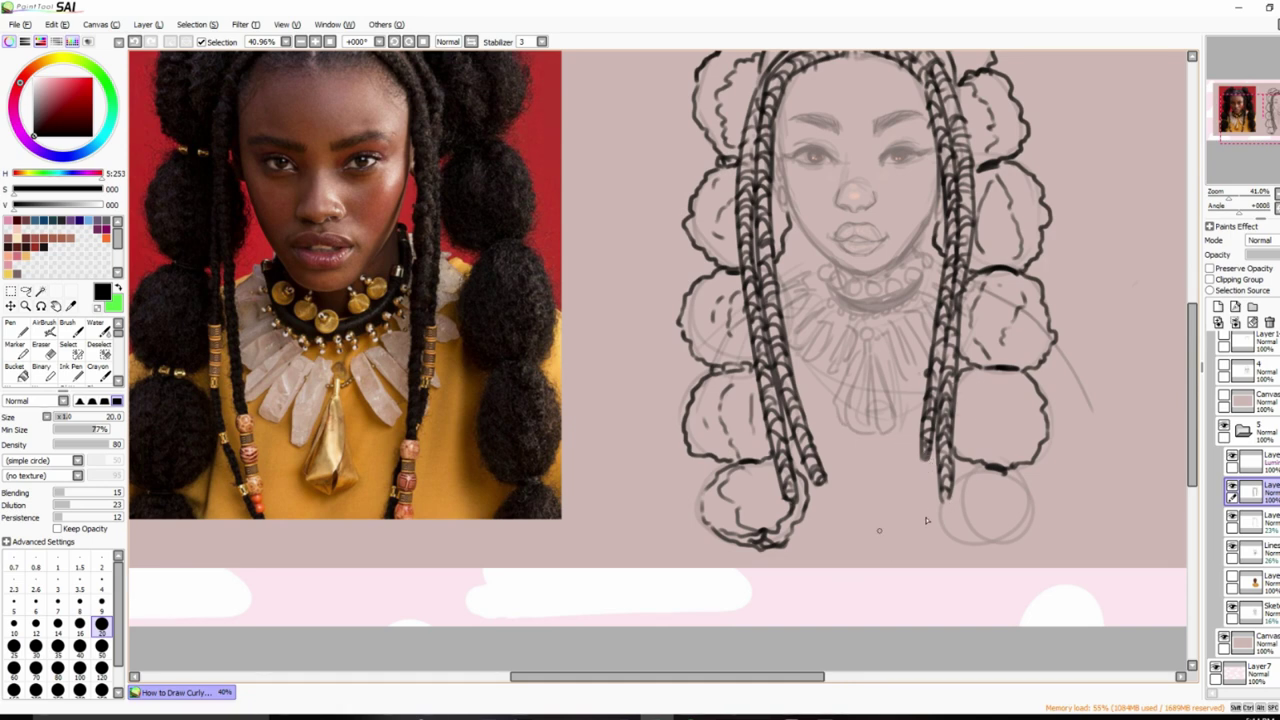
pyautogui.moveTo(706, 489); pyautogui.dragTo(700, 510)
# Outline the bottom right puff with bumpy edges and add short wavy texture lines inside it.
pyautogui.moveTo(1010, 476); pyautogui.dragTo(1024, 518)
pyautogui.moveTo(984, 468)
pyautogui.mouseDown()
pyautogui.moveTo(954, 473)
pyautogui.moveTo(936, 500)
pyautogui.moveTo(950, 535)
pyautogui.moveTo(995, 545)
pyautogui.moveTo(1024, 536)
pyautogui.moveTo(1030, 516)
pyautogui.mouseUp()
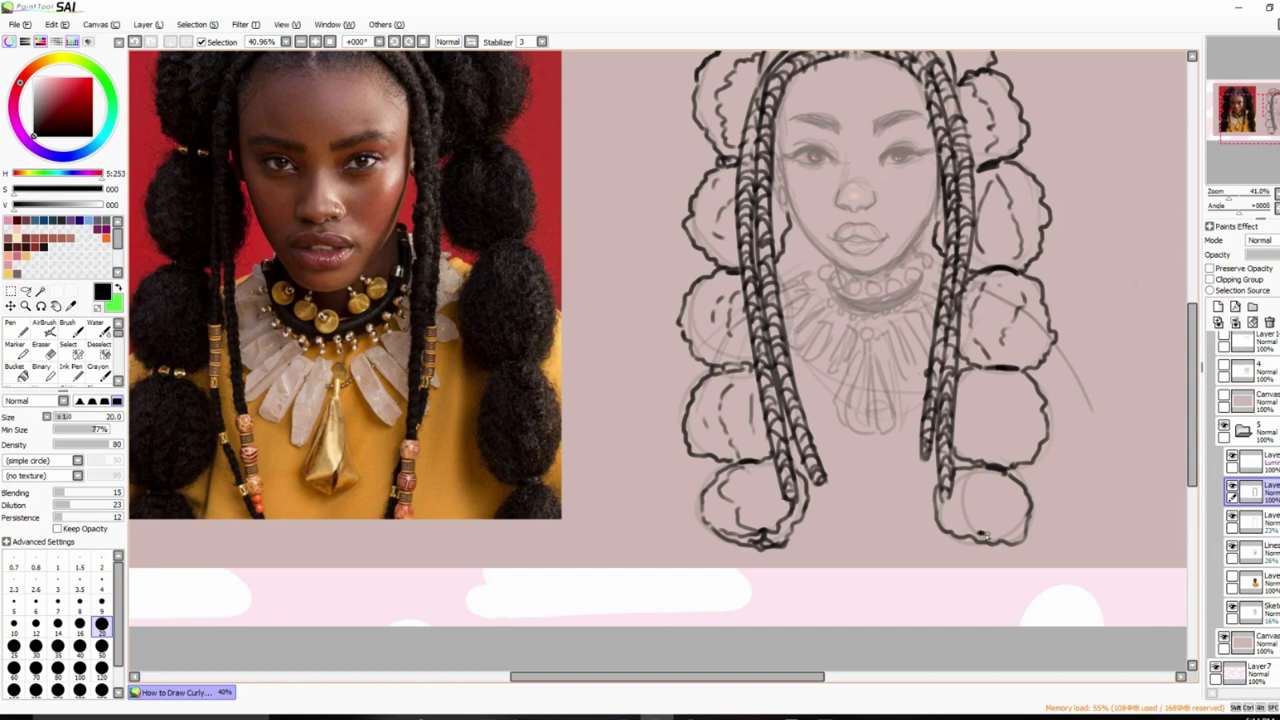
pyautogui.moveTo(980, 533)
pyautogui.mouseDown()
pyautogui.moveTo(1026, 515)
pyautogui.moveTo(1025, 495)
pyautogui.moveTo(985, 532)
pyautogui.mouseUp()
pyautogui.hotkey('ctrl', 'z')
pyautogui.moveTo(980, 476)
pyautogui.mouseDown()
pyautogui.moveTo(967, 526)
pyautogui.moveTo(980, 533)
pyautogui.moveTo(961, 533)
pyautogui.moveTo(1005, 505)
pyautogui.mouseUp()
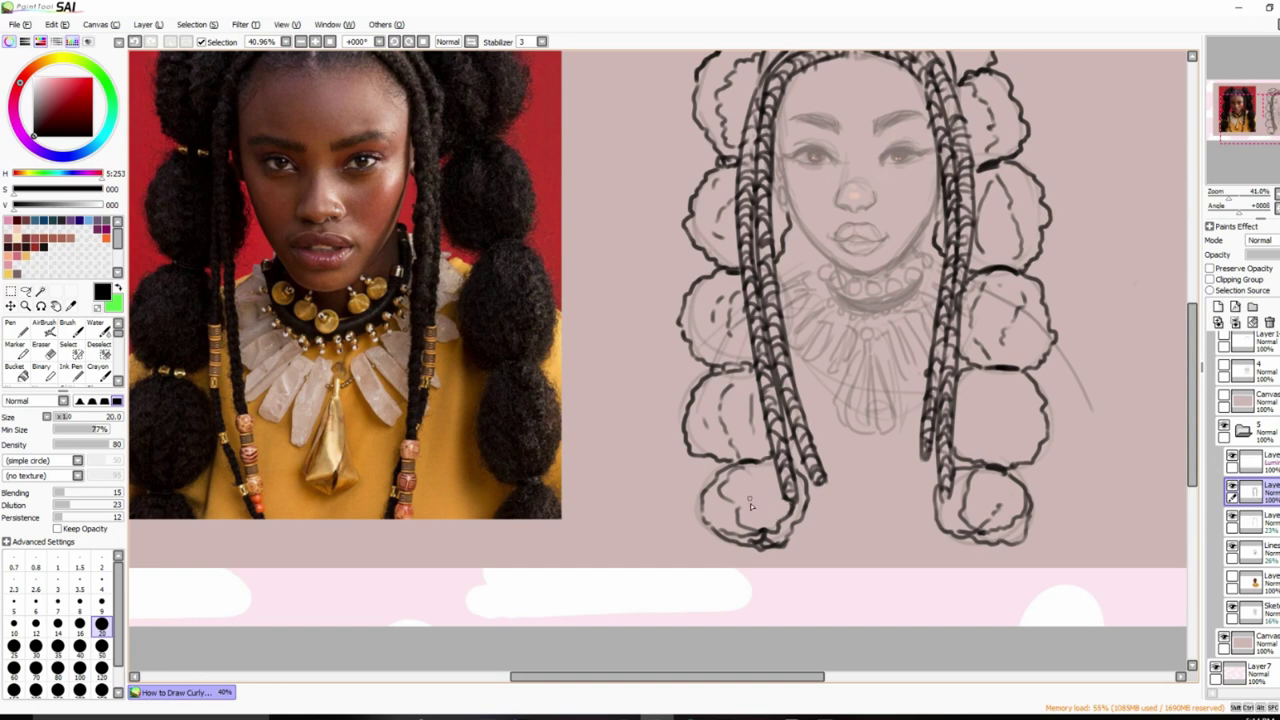
# Add wavy texture lines inside the fifth right puff and extra ones in the third right puff.
pyautogui.moveTo(1017, 379); pyautogui.dragTo(1000, 458)
pyautogui.moveTo(970, 378); pyautogui.dragTo(977, 456)
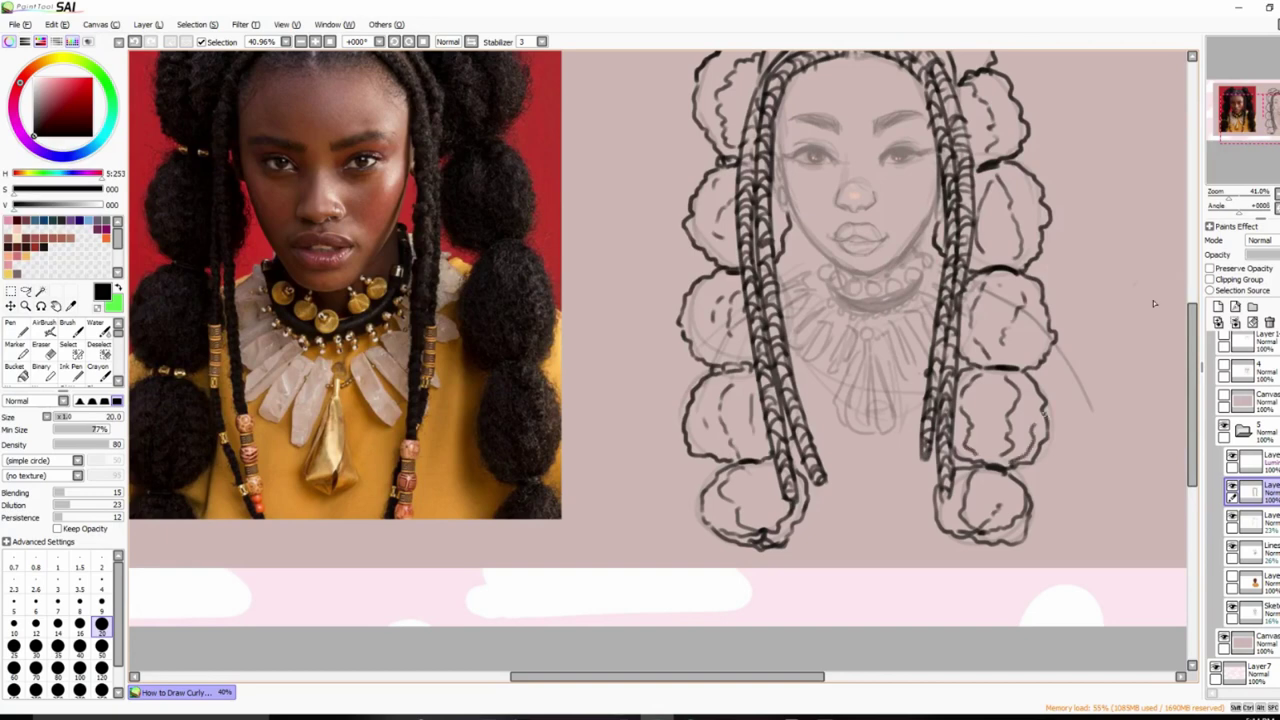
pyautogui.moveTo(1228, 203)
pyautogui.mouseDown()
pyautogui.moveTo(1216, 203)
pyautogui.moveTo(1228, 203)
pyautogui.mouseUp()
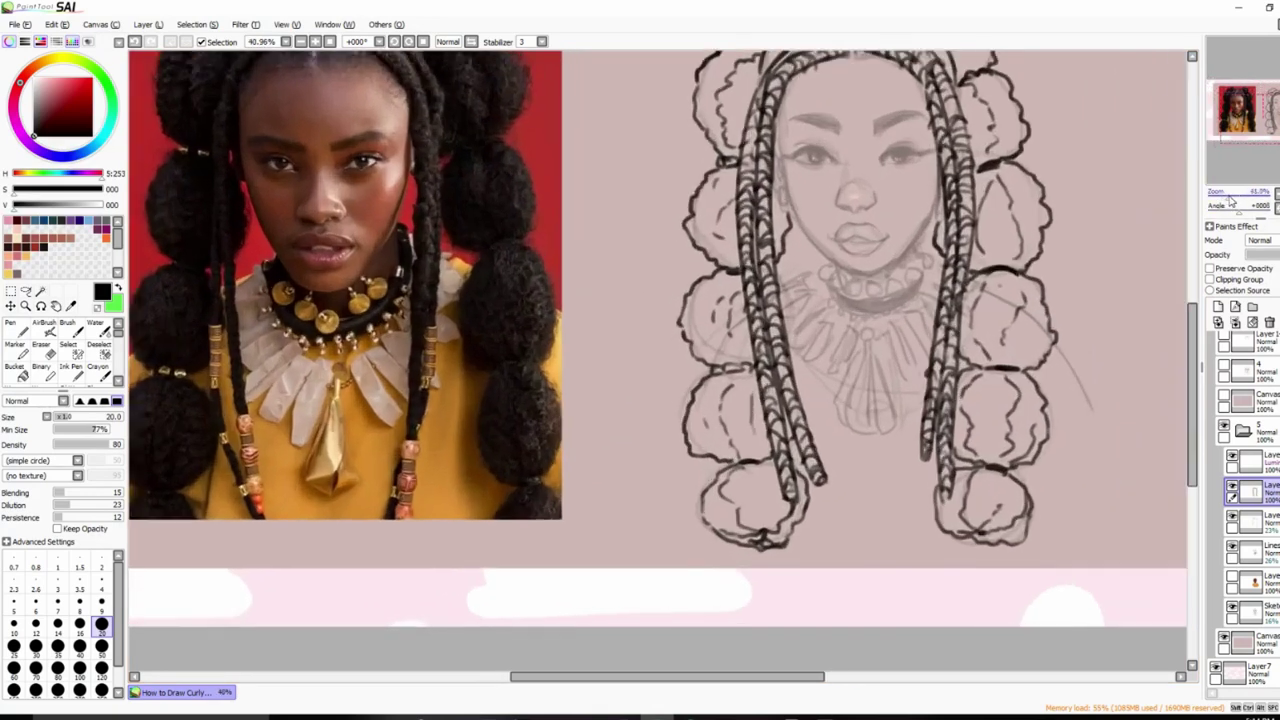
pyautogui.moveTo(998, 220); pyautogui.dragTo(1004, 256)
pyautogui.moveTo(1026, 177); pyautogui.dragTo(1032, 200)
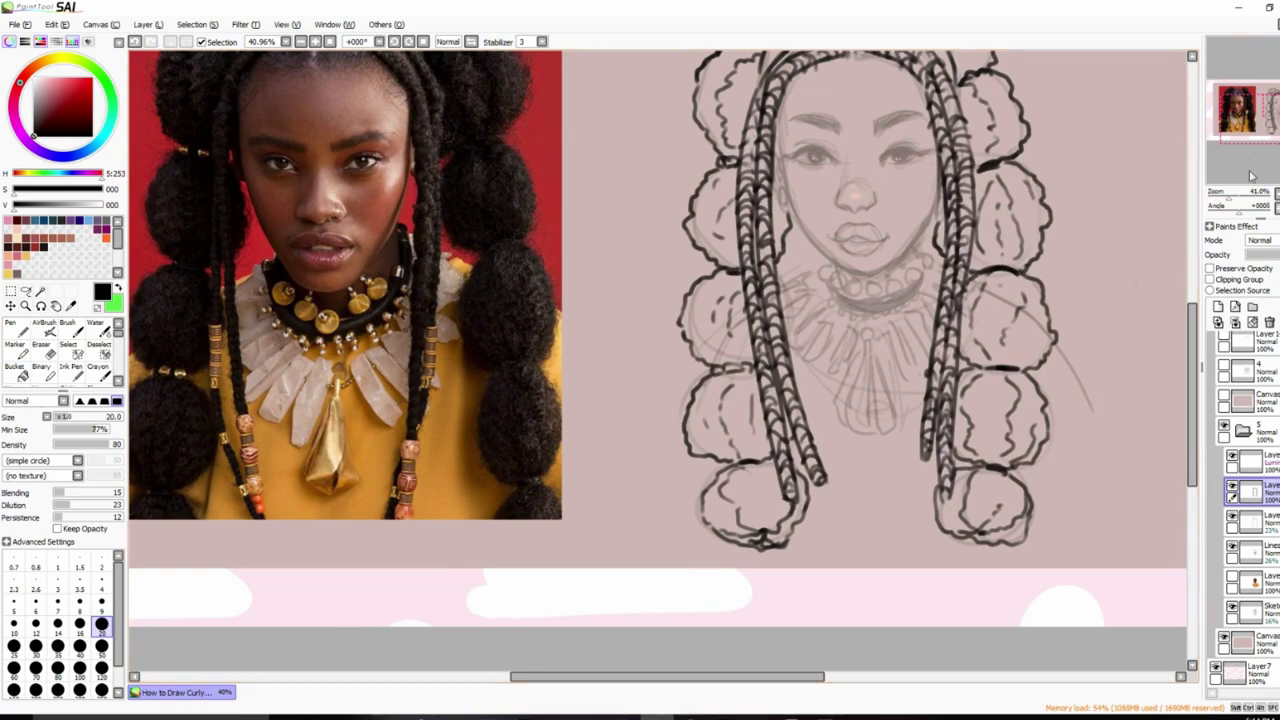
# Draw hair strands across the crown on both sides of the parting, sweeping back towards the top puffs.
pyautogui.moveTo(1240, 198)
pyautogui.mouseDown()
pyautogui.moveTo(1224, 199)
pyautogui.moveTo(1237, 198)
pyautogui.mouseUp()
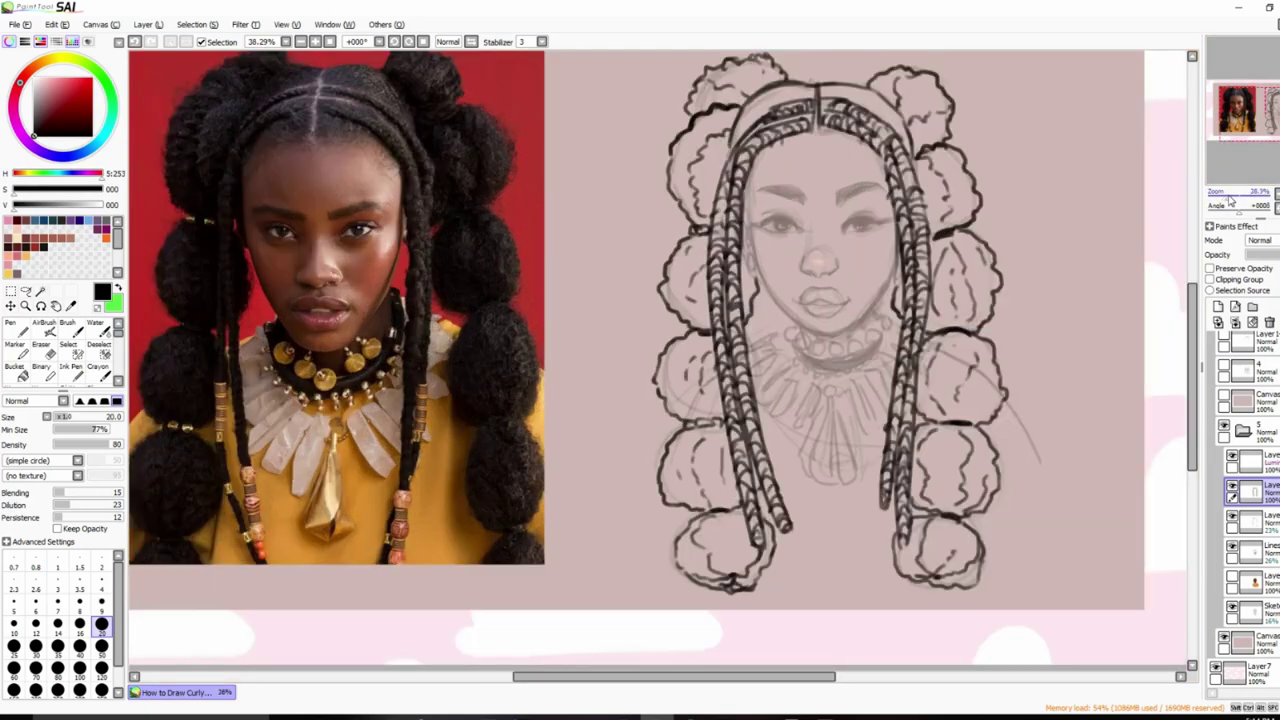
pyautogui.moveTo(855, 153); pyautogui.dragTo(831, 217)
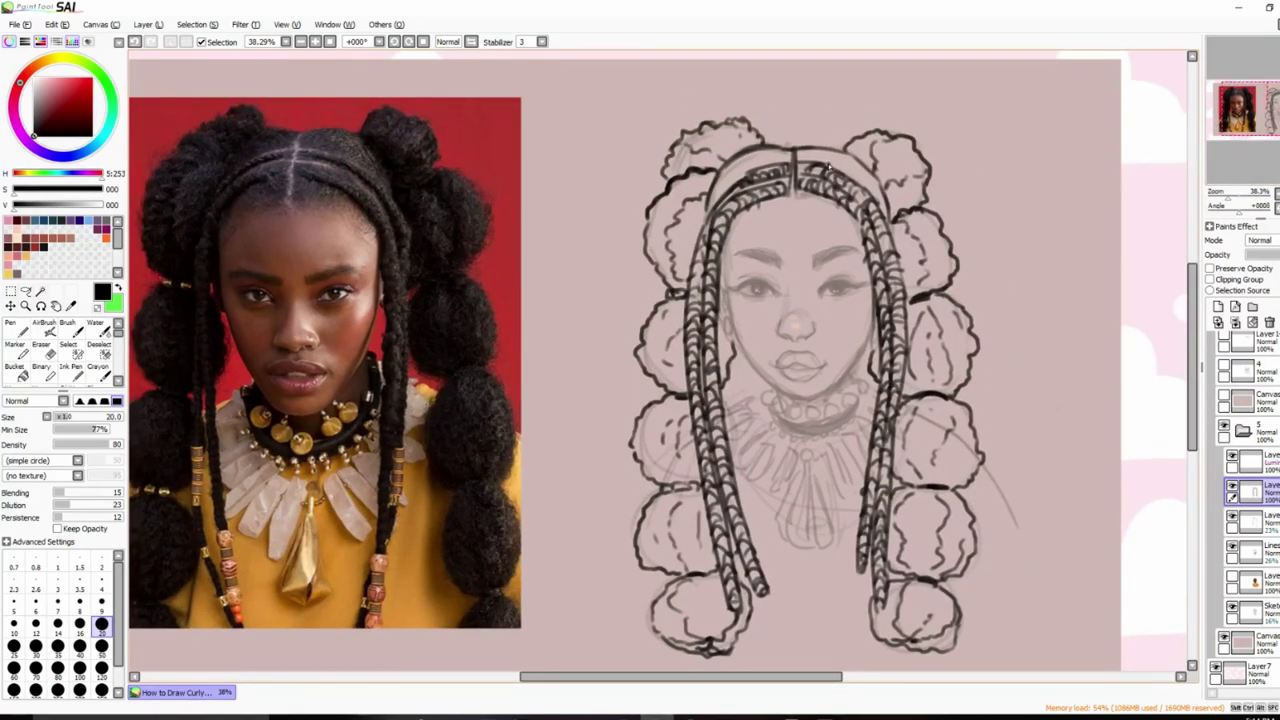
pyautogui.moveTo(832, 163); pyautogui.dragTo(870, 172)
pyautogui.moveTo(746, 166); pyautogui.dragTo(720, 184)
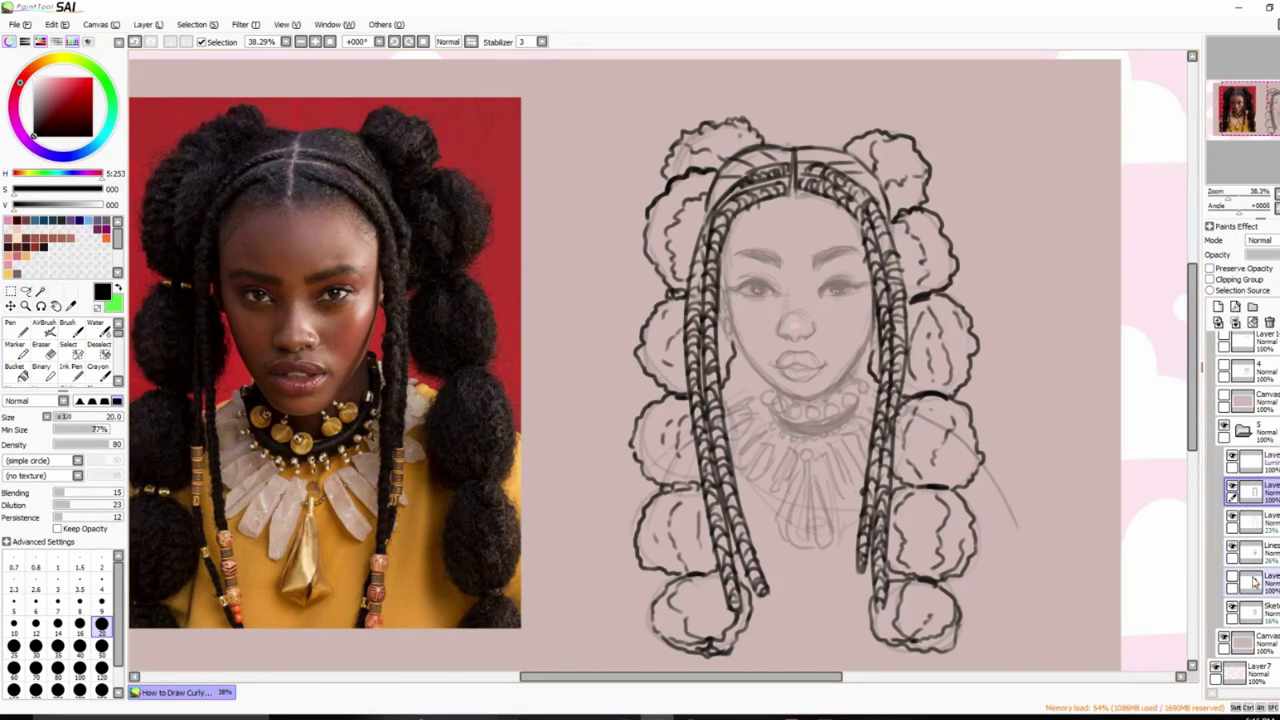
# Set the Lines layer to Normal mode at 100% opacity, with the hair linework merged in and the portrait colours shown.
pyautogui.click(1248, 550)
pyautogui.click(1262, 241)
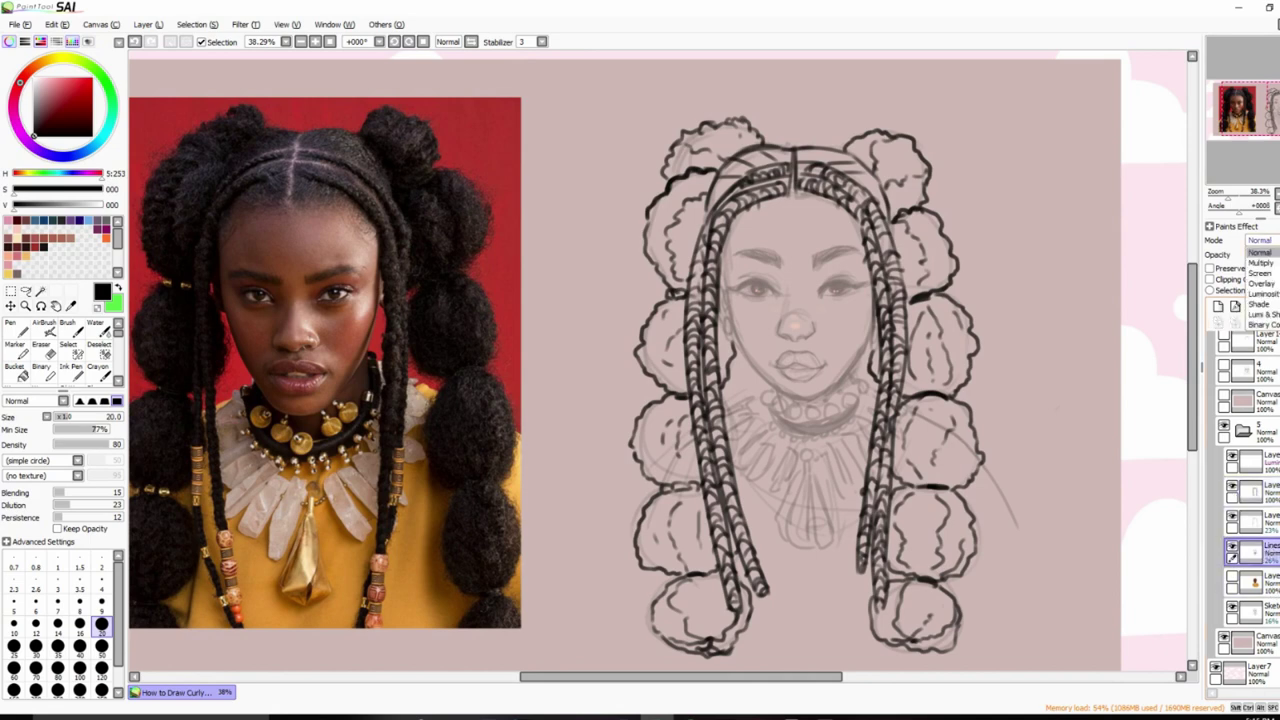
pyautogui.click(1260, 252)
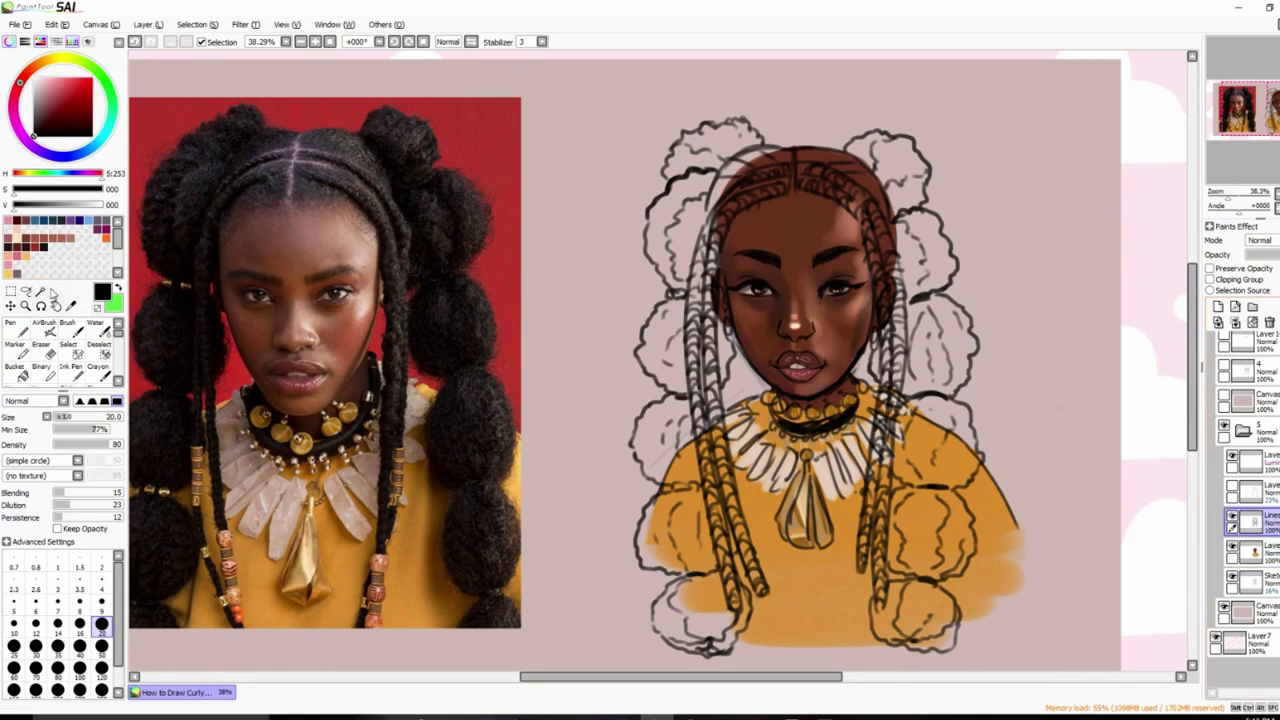
# Select the area outside the hair and face with the Magic Wand, and prepare the Select brush at size 30 for missed spots.
pyautogui.click(40, 290)
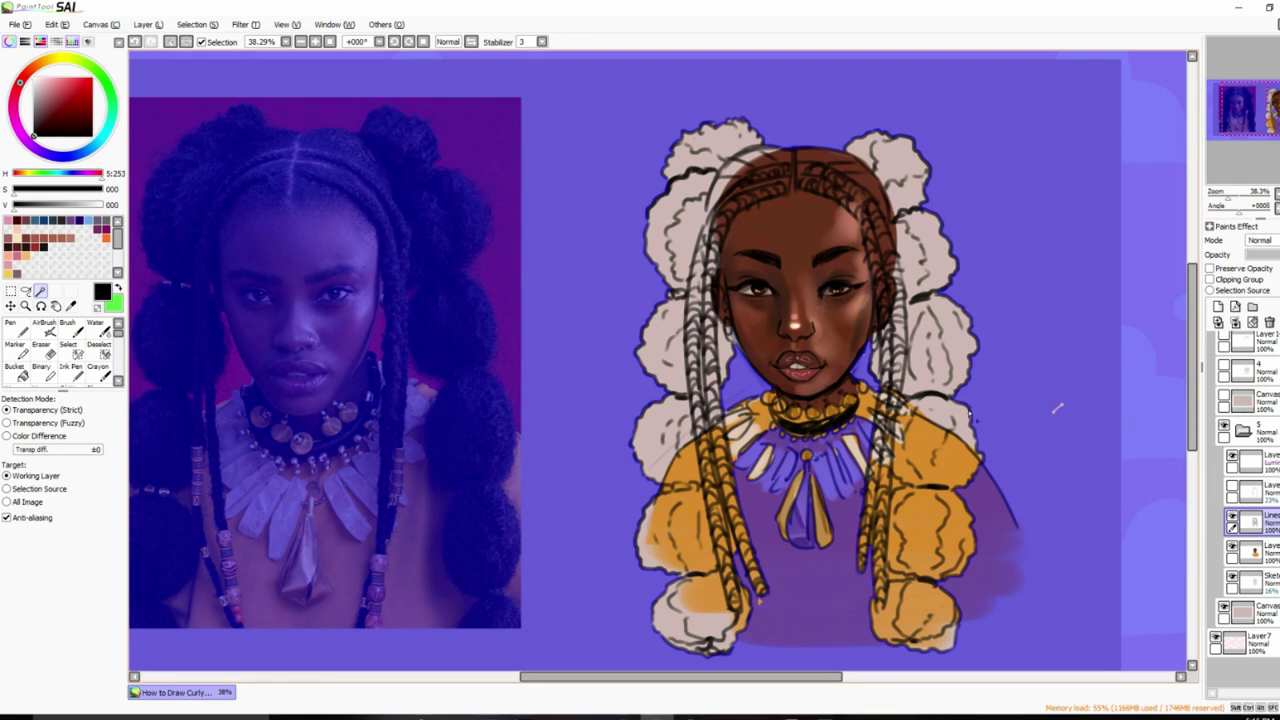
pyautogui.click(68, 343)
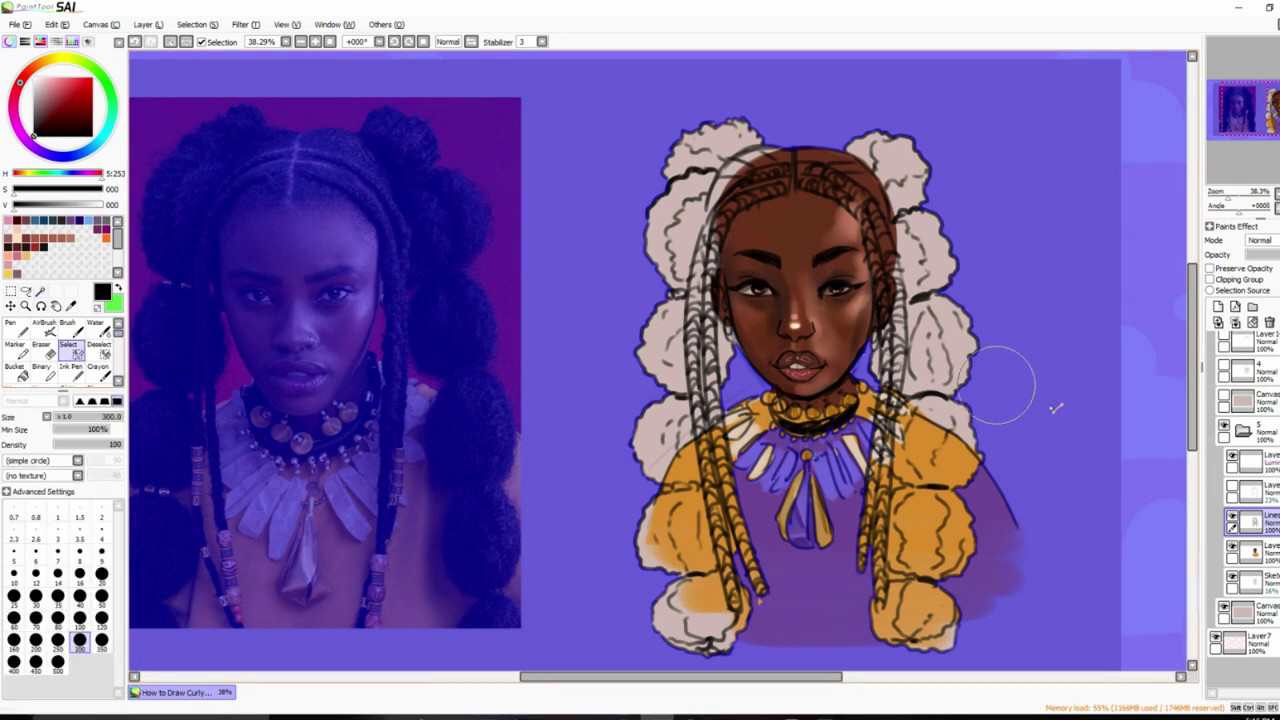
pyautogui.press('[')
pyautogui.press('[')
pyautogui.press('[')
pyautogui.press('[')
pyautogui.press('[')
pyautogui.press('[')
pyautogui.press('[')
pyautogui.press('[')
pyautogui.press('[')
pyautogui.press('[')
pyautogui.press('[')
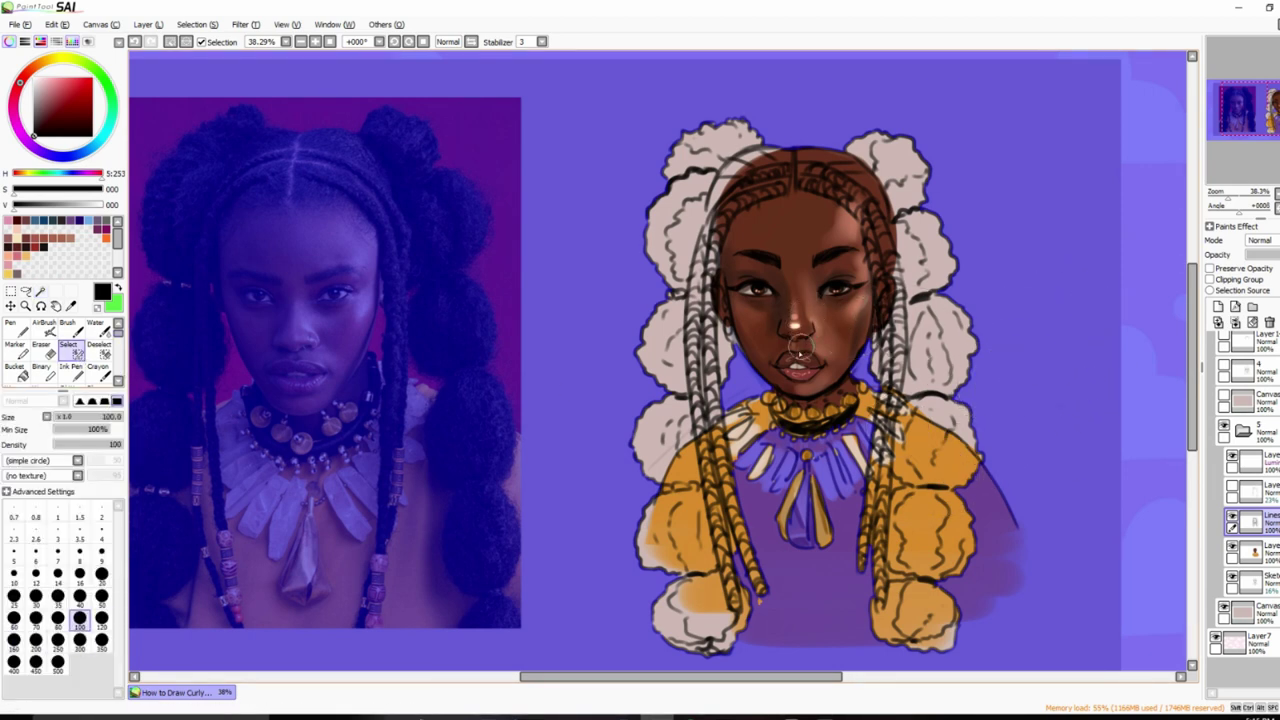
pyautogui.press('[')
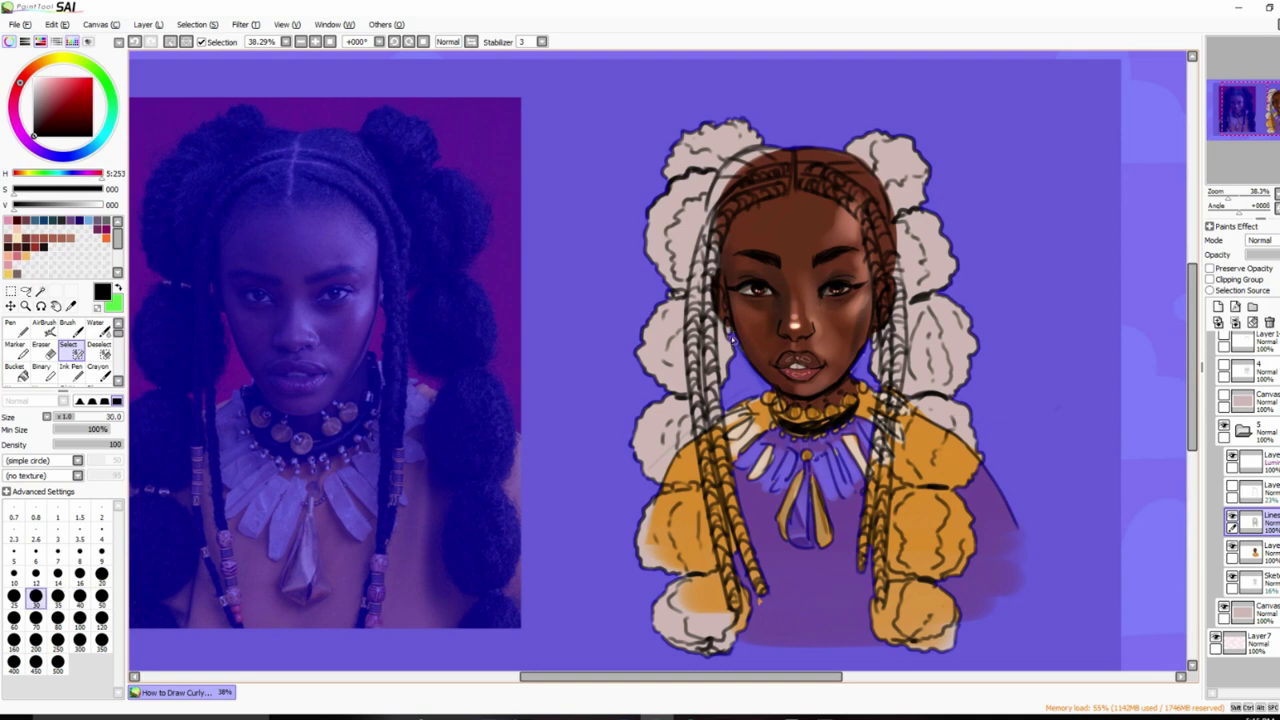
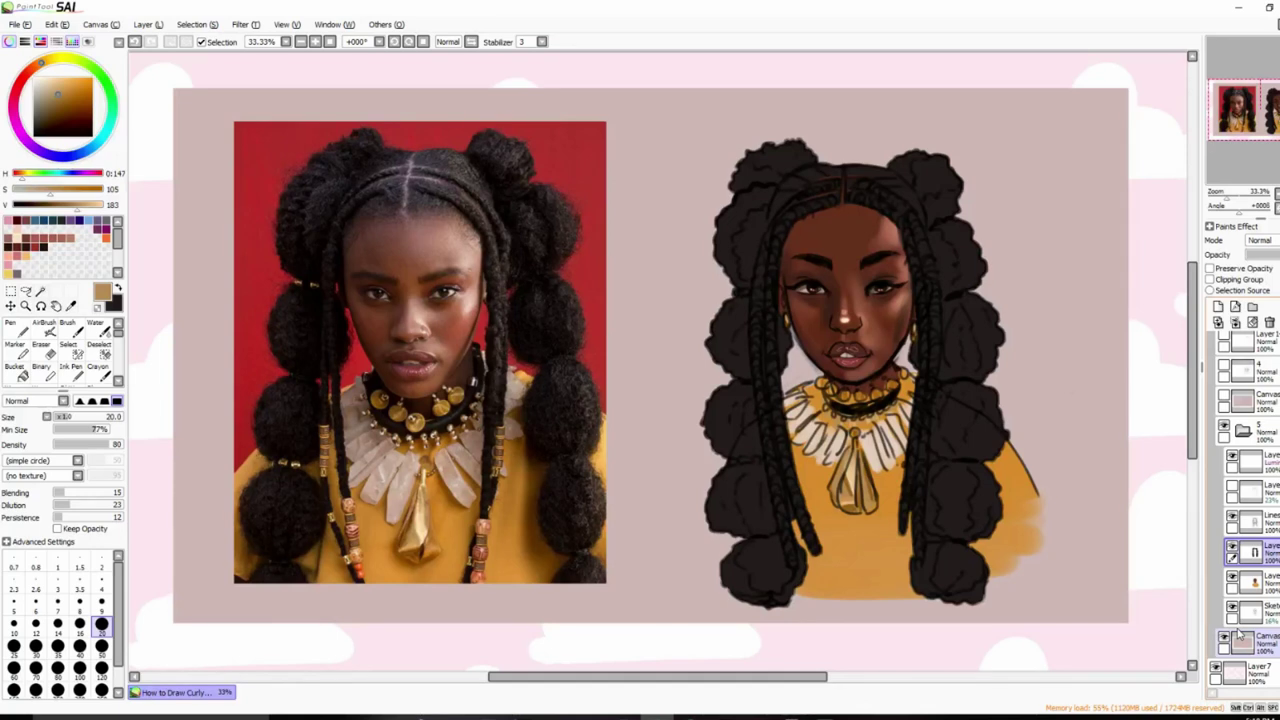
# Switch to the dark hair colour, enlarge the brush to 70, and paint over the light fringe along the left puffs' edges.
pyautogui.press('x')
pyautogui.press(']')
pyautogui.press(']')
pyautogui.press(']')
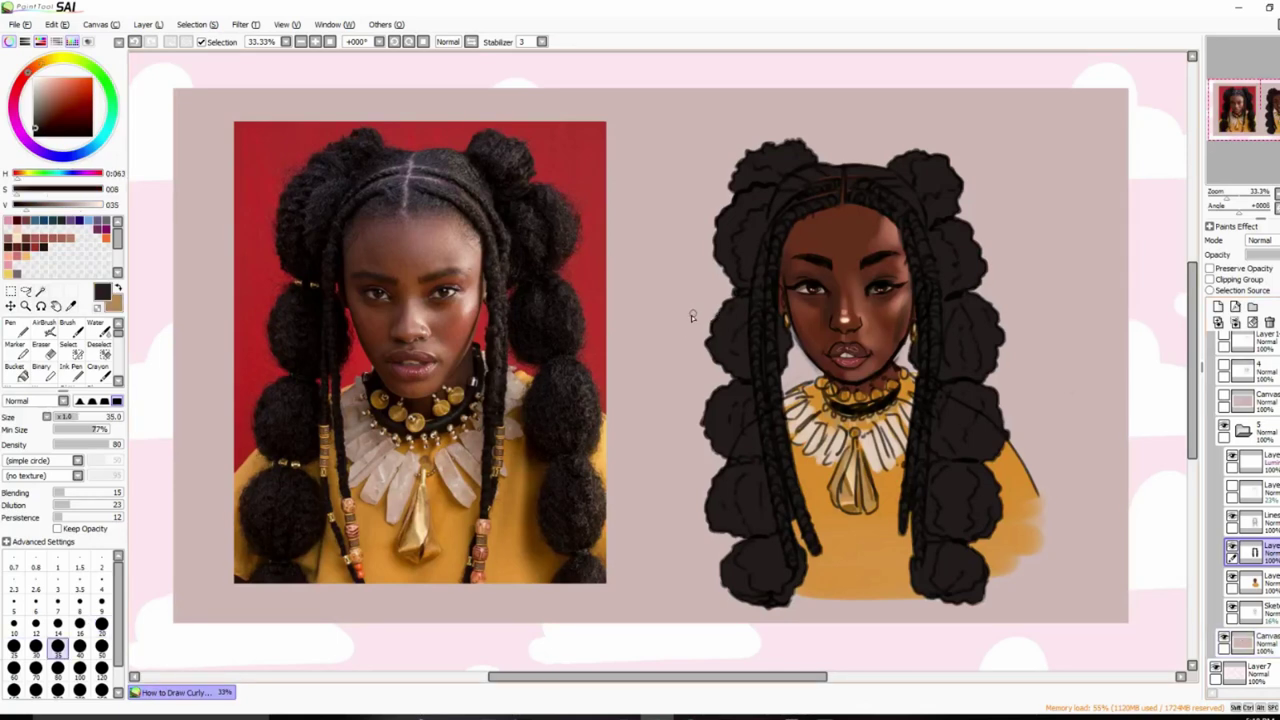
pyautogui.press('[')
pyautogui.hotkey('ctrl', '+')
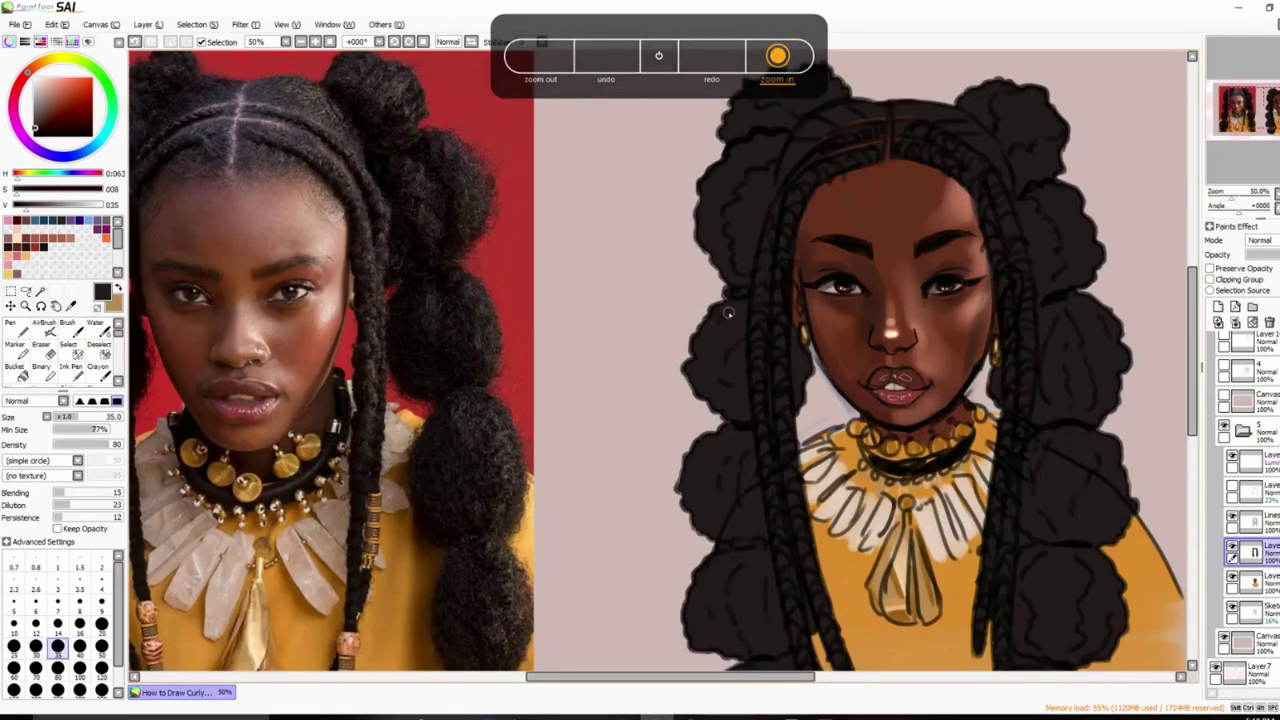
pyautogui.press(']')
pyautogui.press(']')
pyautogui.press(']')
pyautogui.press(']')
pyautogui.press(']')
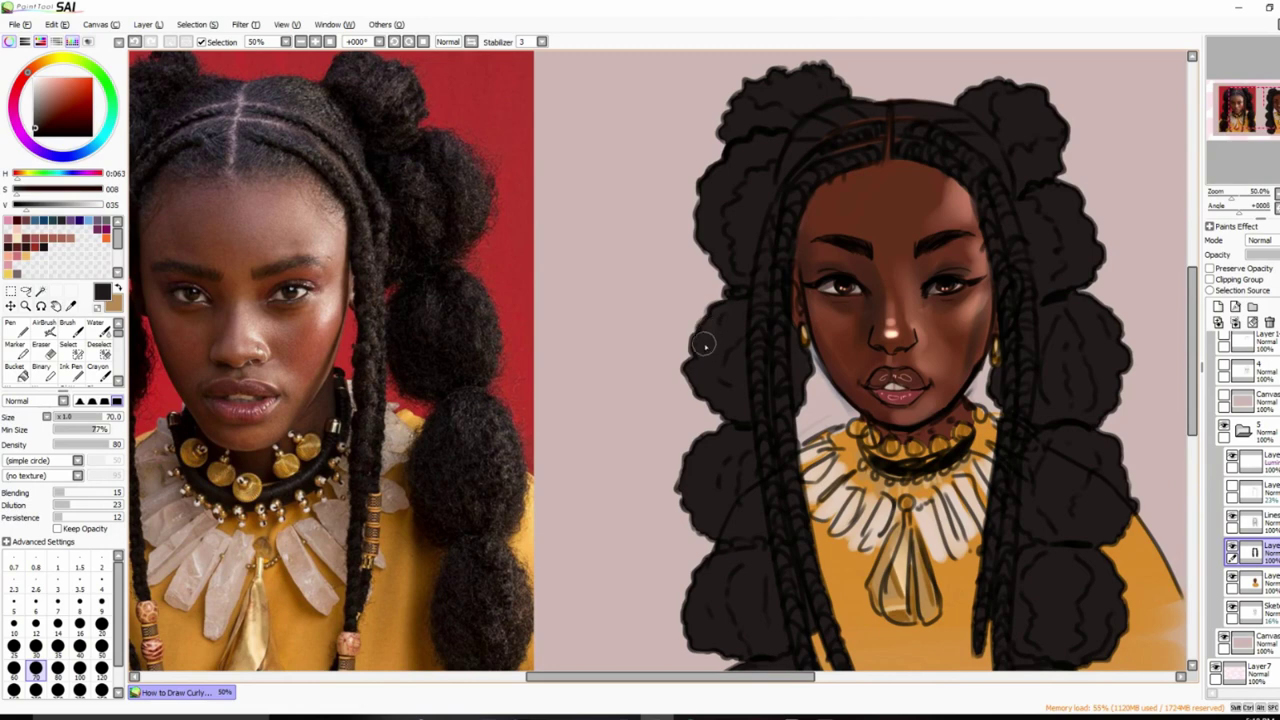
pyautogui.moveTo(690, 370); pyautogui.dragTo(706, 388)
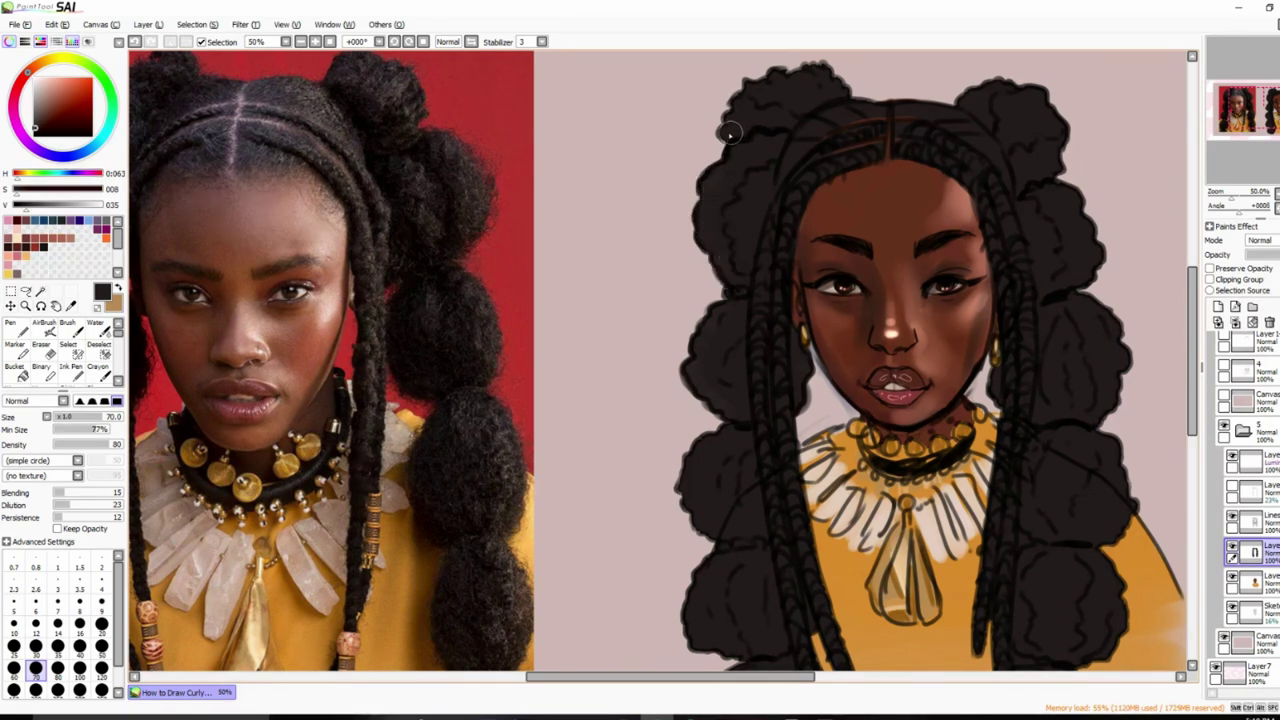
pyautogui.moveTo(730, 150); pyautogui.dragTo(740, 105)
# Try dark brush strokes on the empty background beside the upper left puffs and undo them.
pyautogui.moveTo(626, 194)
pyautogui.mouseDown()
pyautogui.moveTo(590, 203)
pyautogui.moveTo(605, 169)
pyautogui.moveTo(594, 164)
pyautogui.moveTo(629, 169)
pyautogui.moveTo(639, 186)
pyautogui.moveTo(589, 174)
pyautogui.moveTo(567, 187)
pyautogui.moveTo(623, 179)
pyautogui.moveTo(584, 200)
pyautogui.moveTo(598, 198)
pyautogui.moveTo(619, 144)
pyautogui.moveTo(625, 176)
pyautogui.moveTo(644, 161)
pyautogui.moveTo(617, 144)
pyautogui.moveTo(595, 153)
pyautogui.moveTo(635, 143)
pyautogui.mouseUp()
pyautogui.hotkey('ctrl', 'z')
pyautogui.hotkey('ctrl', 'z')
pyautogui.hotkey('ctrl', 'z')
pyautogui.hotkey('ctrl', 'z')
pyautogui.hotkey('ctrl', 'z')
pyautogui.hotkey('ctrl', 'z')
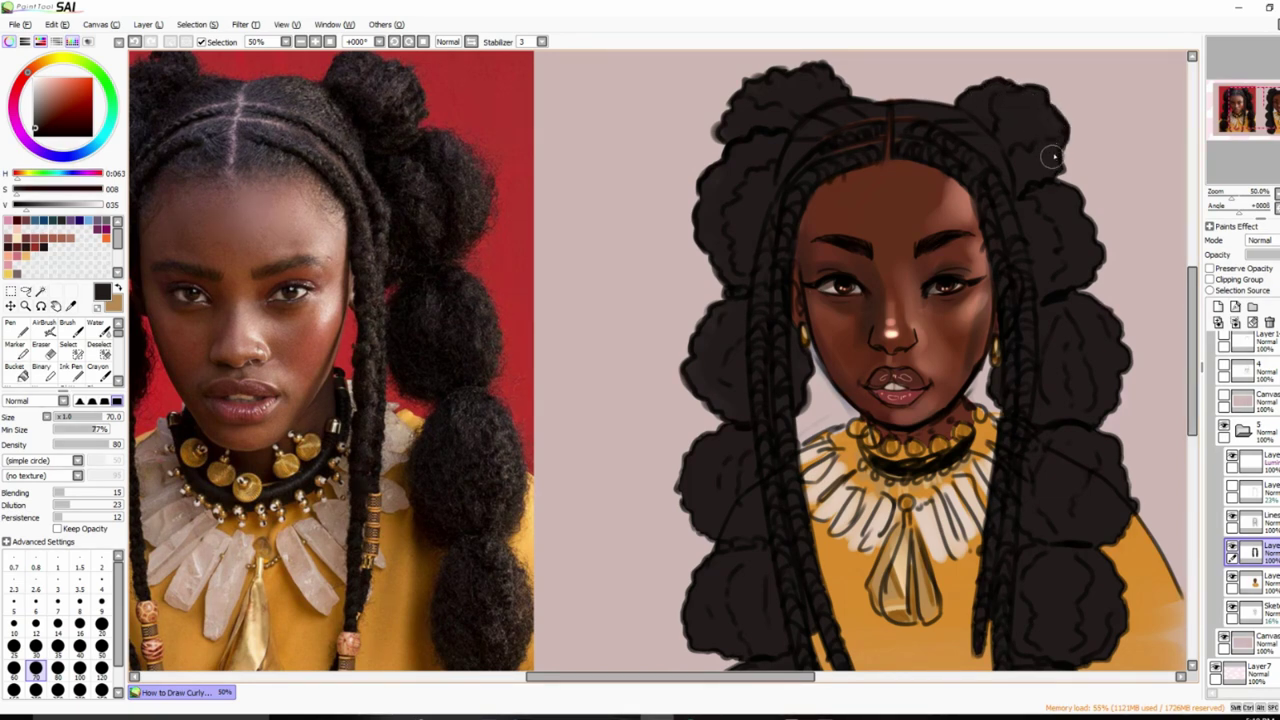
# Paint the dark hair colour along the puffs' outer edges on both sides, using brush sizes 40 and 70.
pyautogui.press('[')
pyautogui.press('[')
pyautogui.press('[')
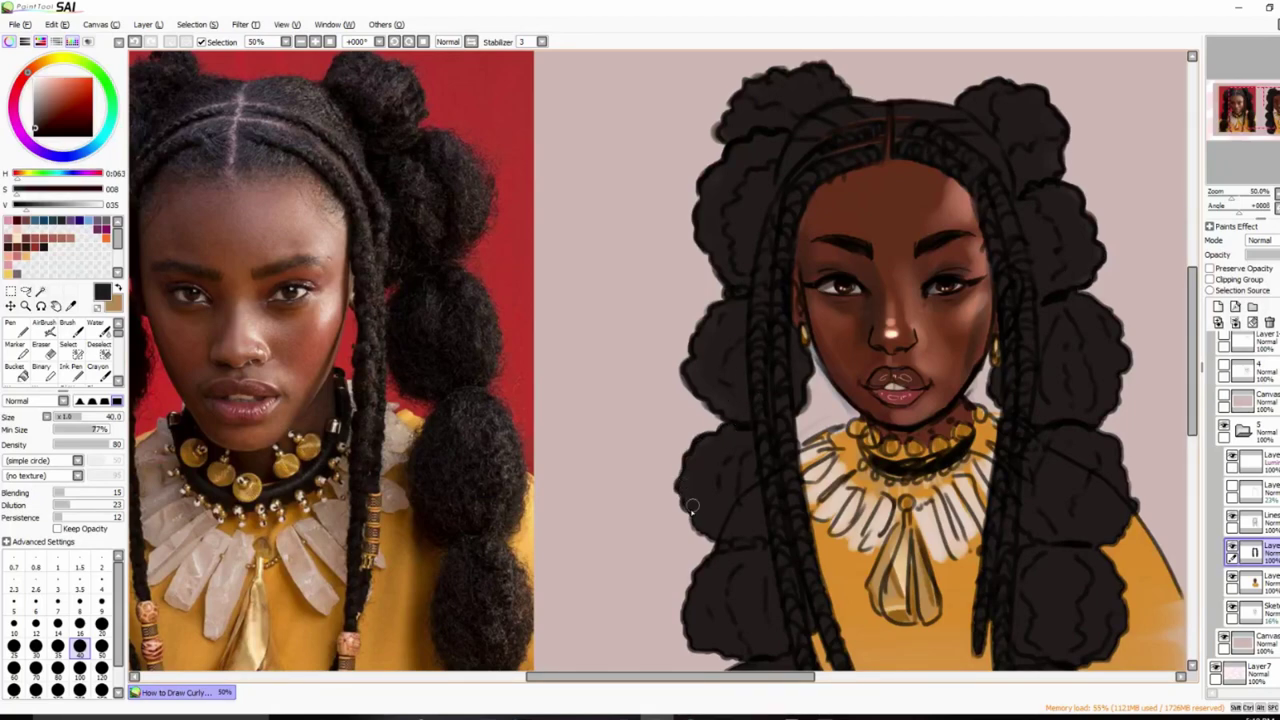
pyautogui.hotkey('ctrl', '-')
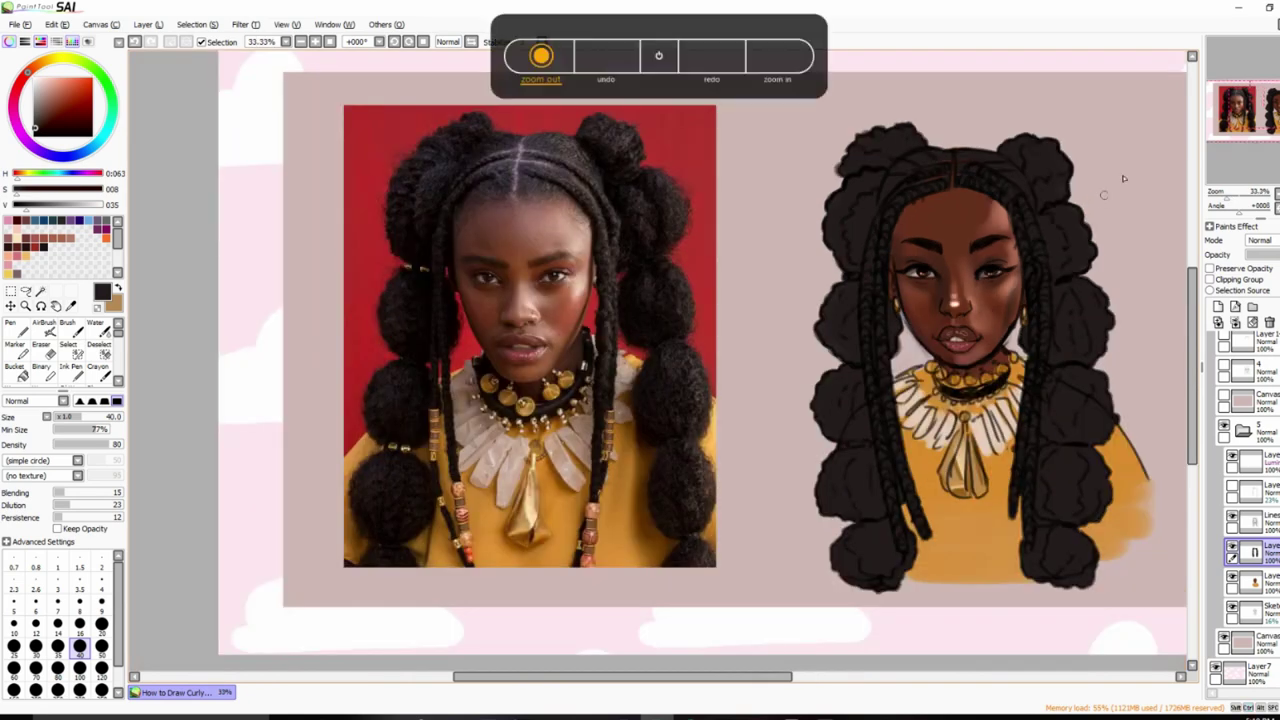
pyautogui.hotkey('ctrl', '+')
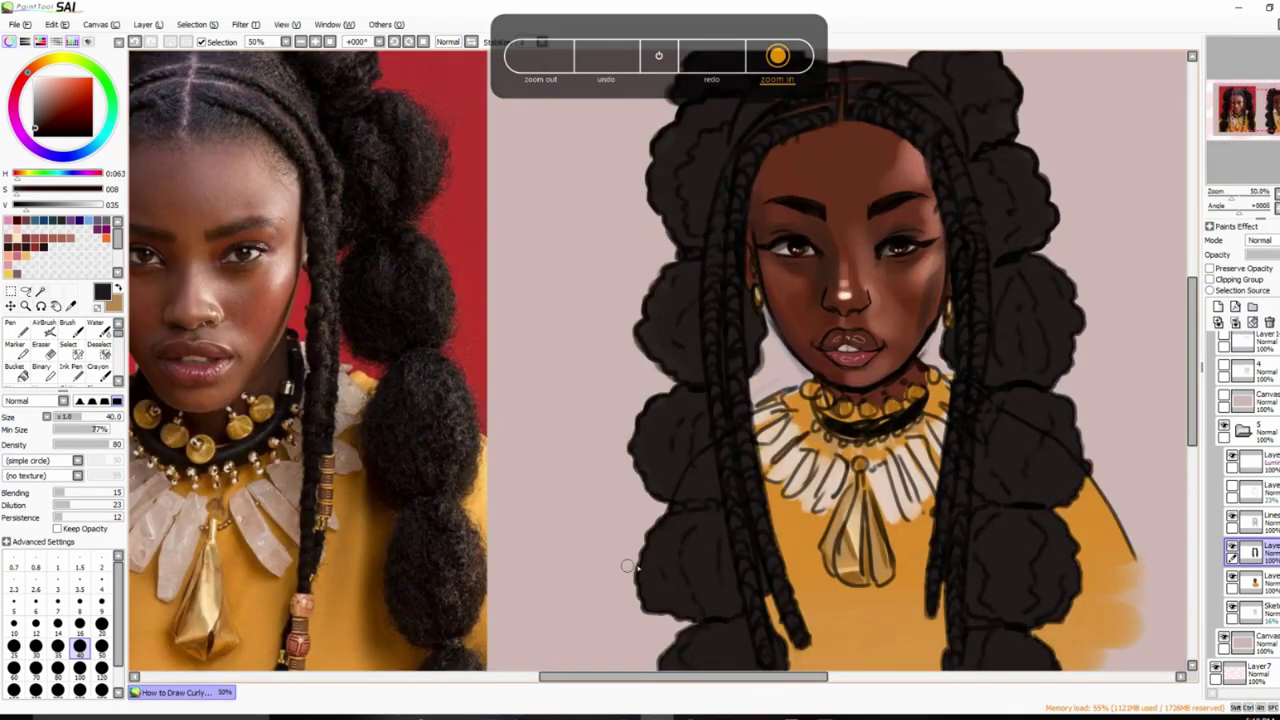
pyautogui.press(']')
pyautogui.press(']')
pyautogui.press(']')
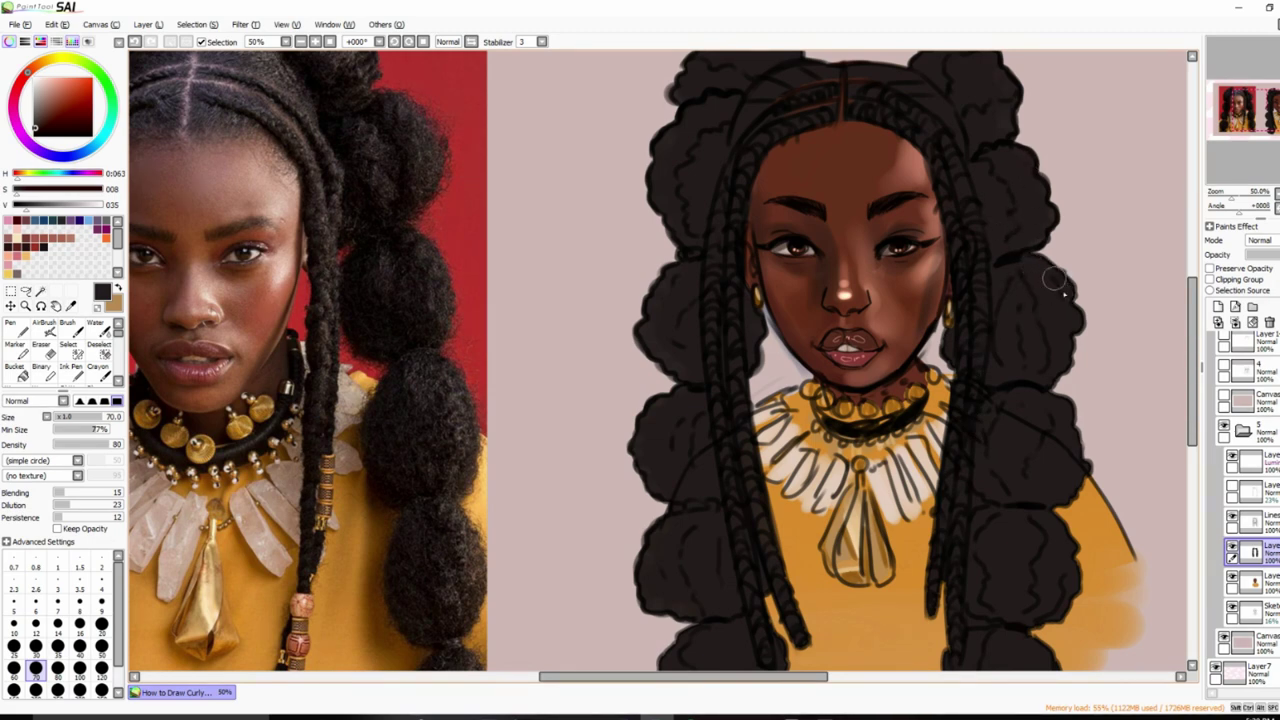
pyautogui.scroll(-1, 1065, 345)
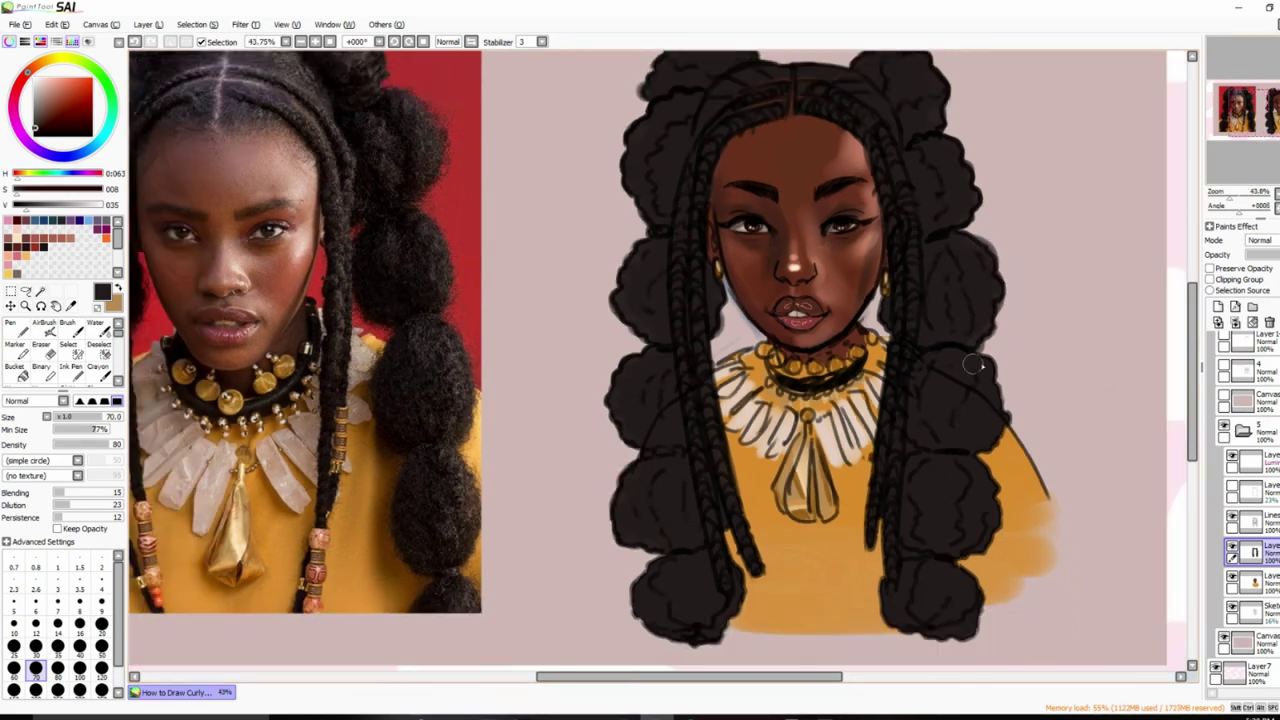
pyautogui.press('e')
pyautogui.press('b')
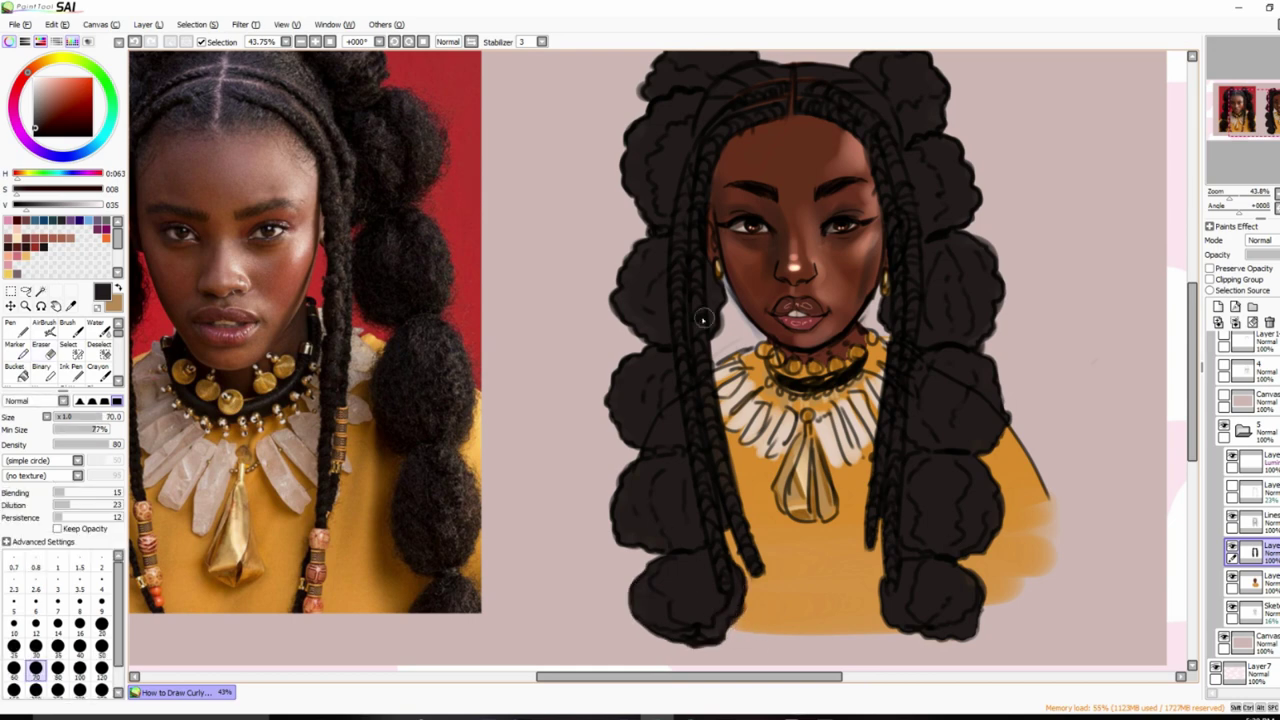
# Reduce the brush to size 35 and paint the dark hair colour along the forehead hairline, following the reference photo.
pyautogui.scroll(3, 958, 265)
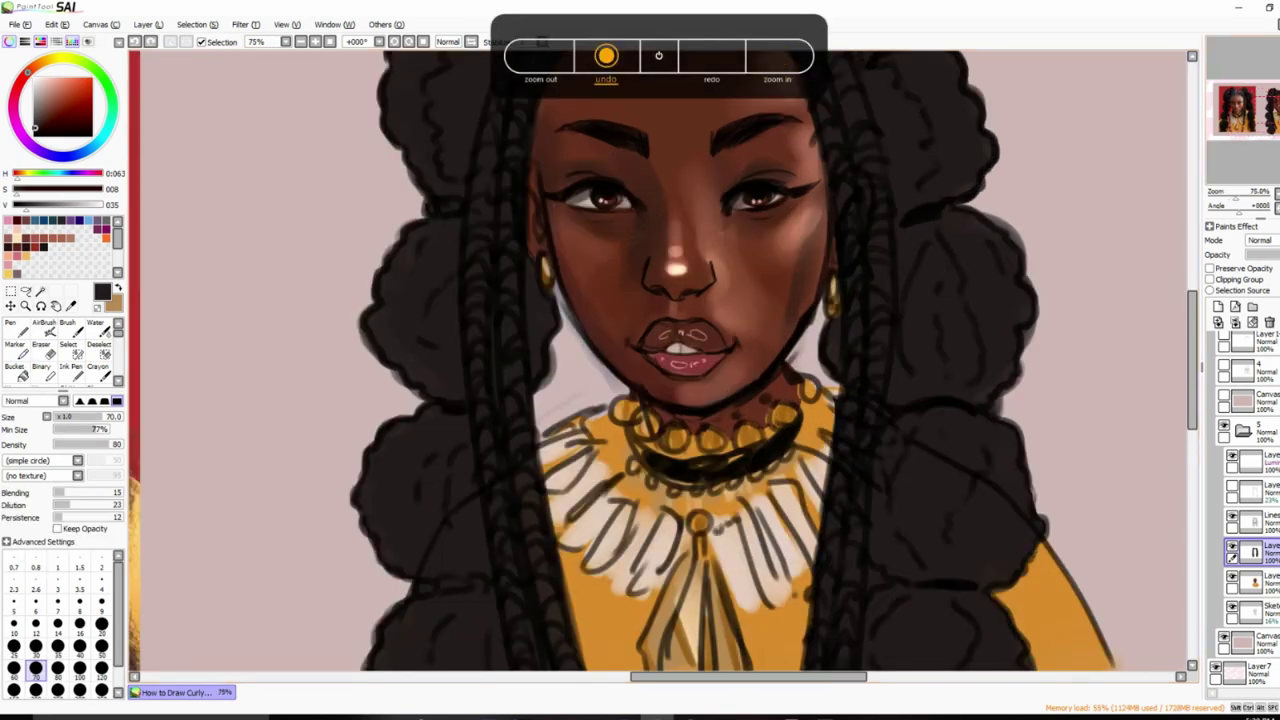
pyautogui.moveTo(1250, 137); pyautogui.dragTo(1220, 109)
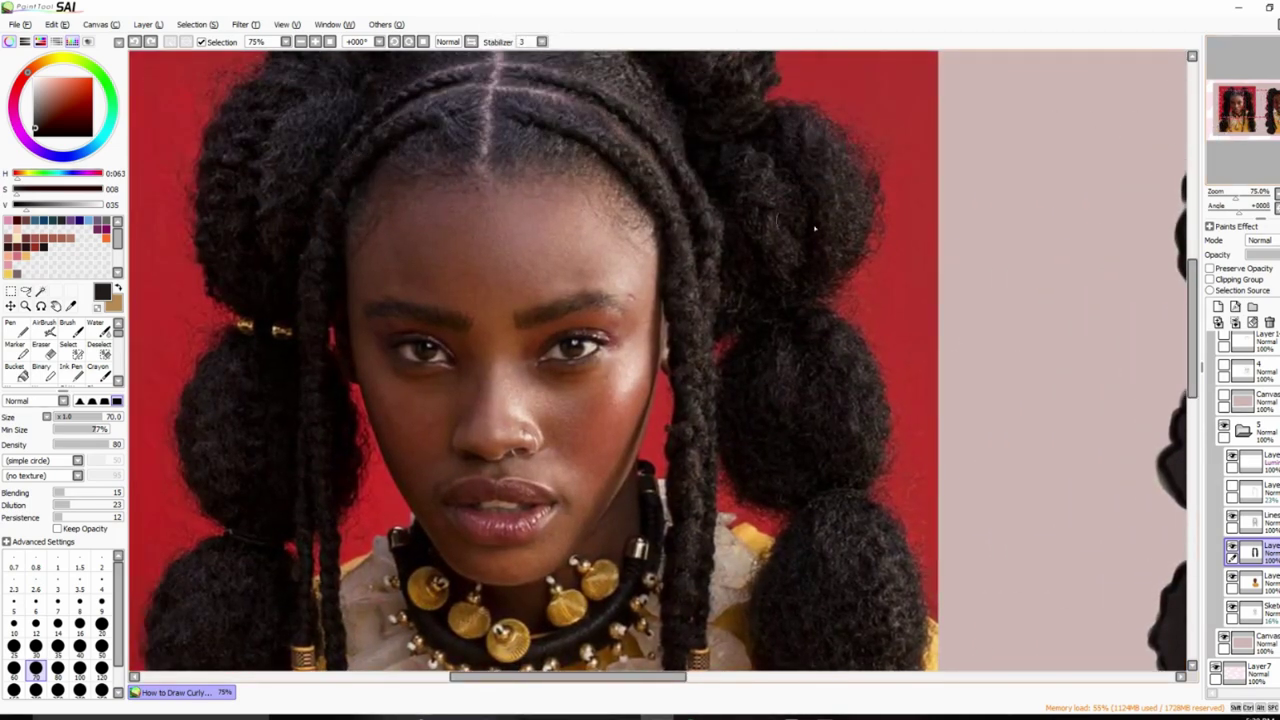
pyautogui.moveTo(1246, 113); pyautogui.dragTo(1256, 113)
pyautogui.moveTo(1240, 195); pyautogui.dragTo(1236, 200)
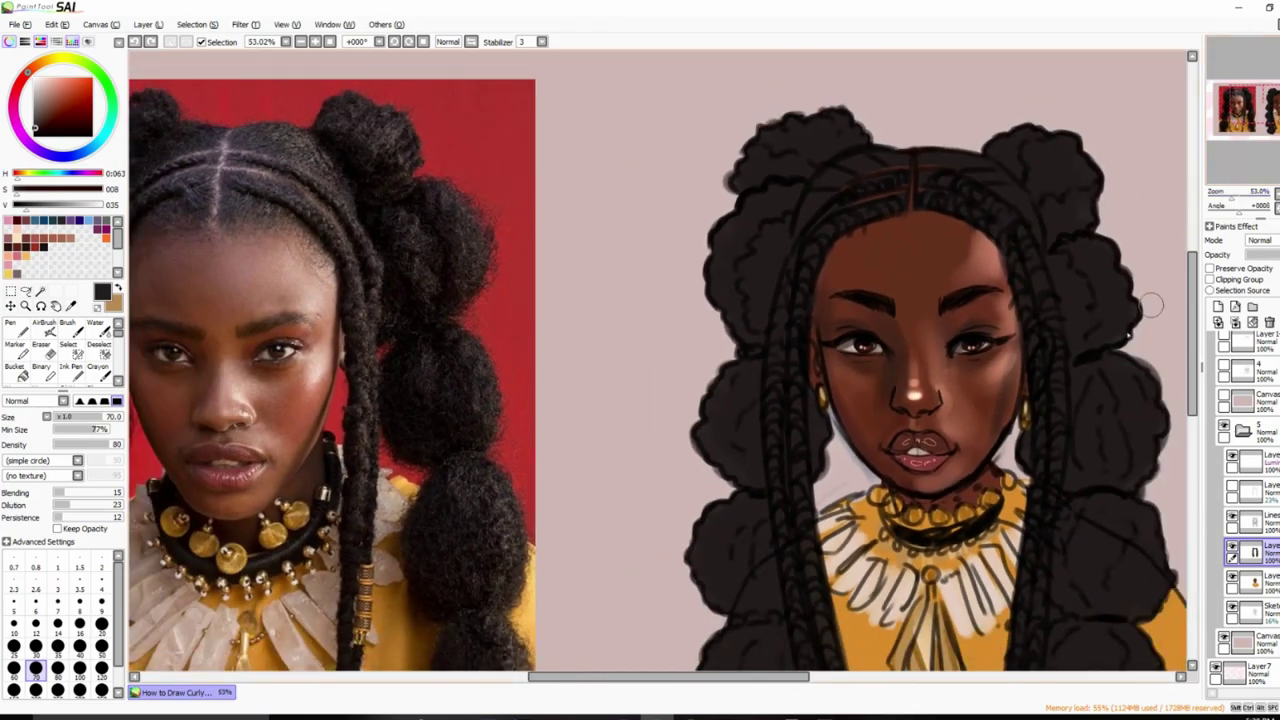
pyautogui.press('[')
pyautogui.press('[')
pyautogui.press('[')
pyautogui.press('[')
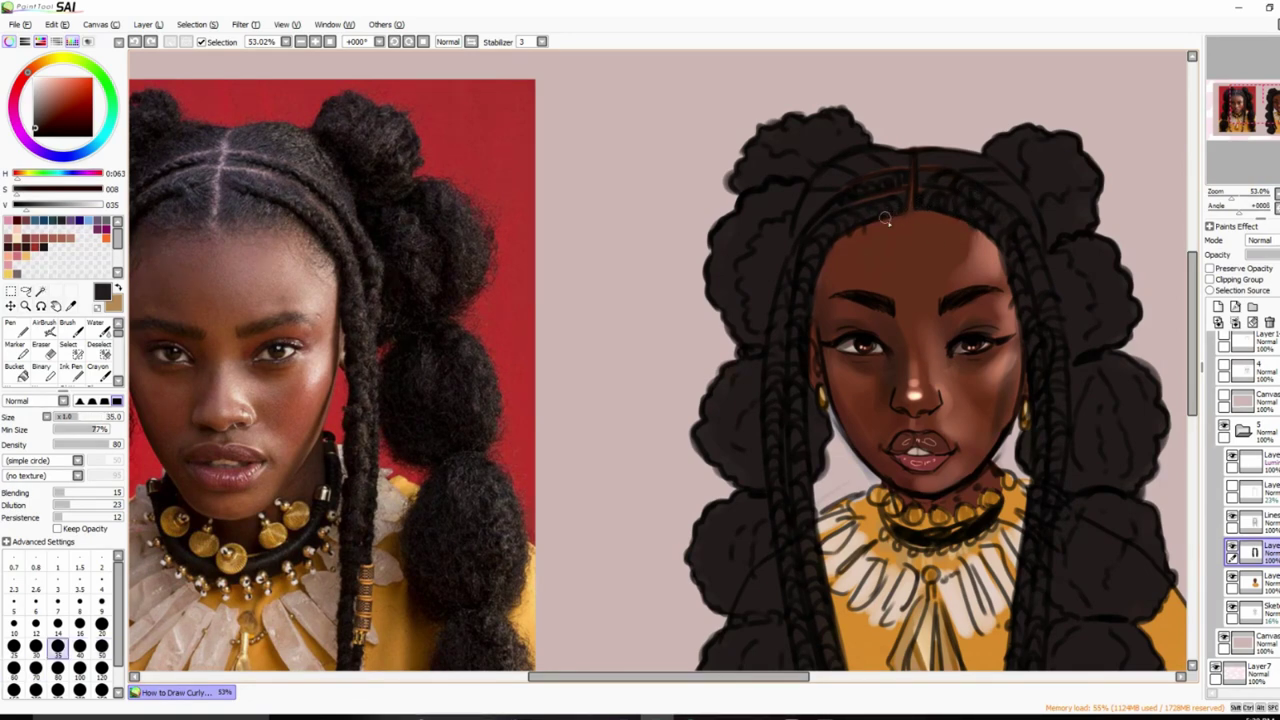
pyautogui.moveTo(884, 220); pyautogui.dragTo(888, 226)
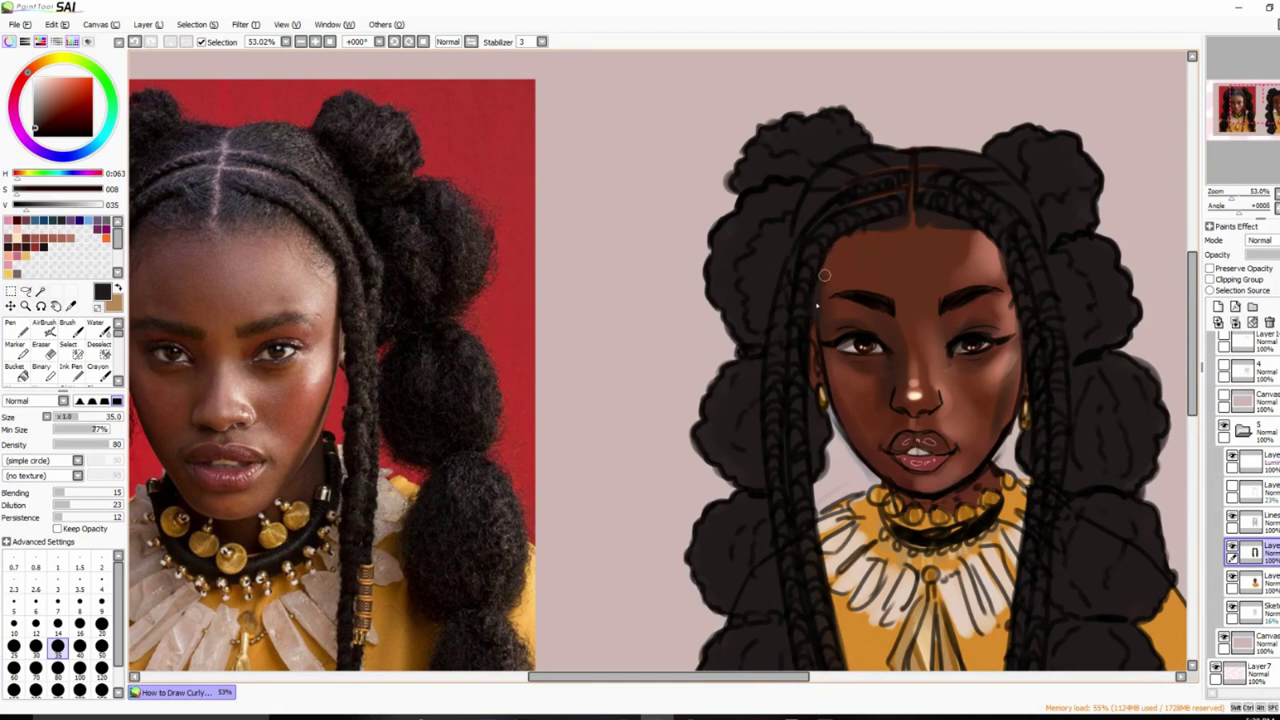
pyautogui.moveTo(984, 232); pyautogui.dragTo(1008, 267)
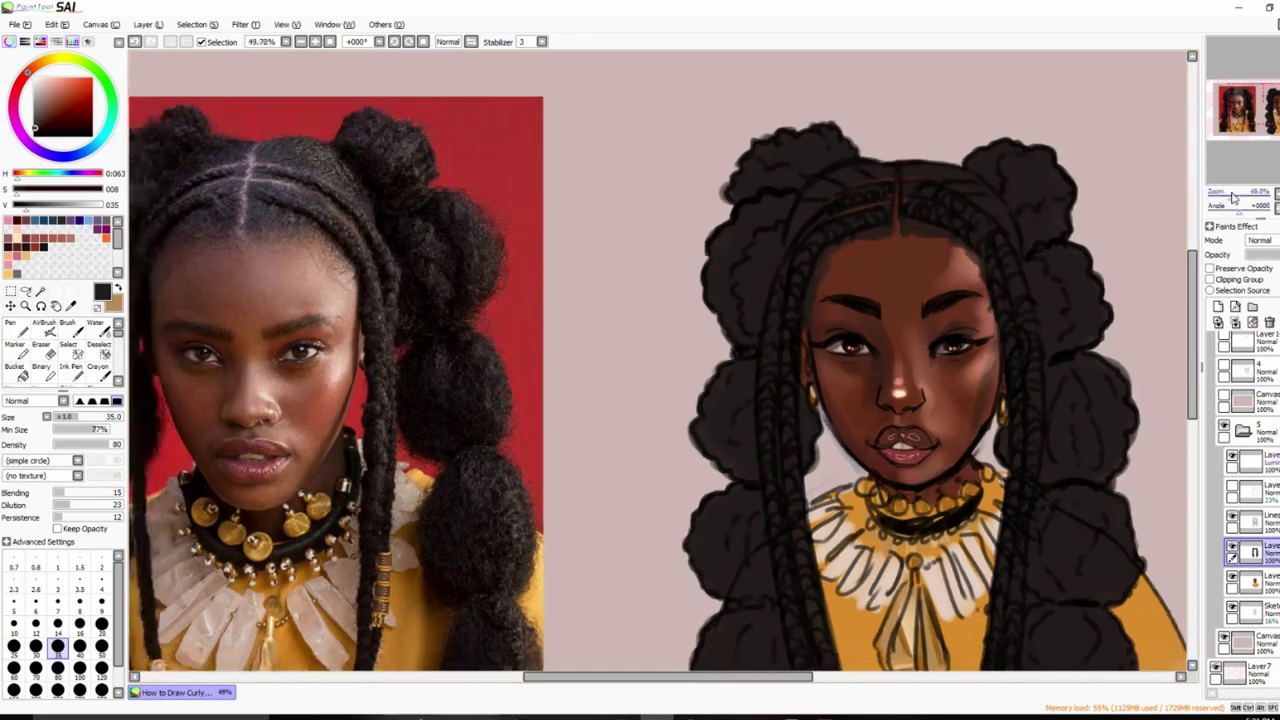
# On the Lines layer, erase the shoulder line where it crosses the hair puffs with the eraser at size 40.
pyautogui.click(1240, 191)
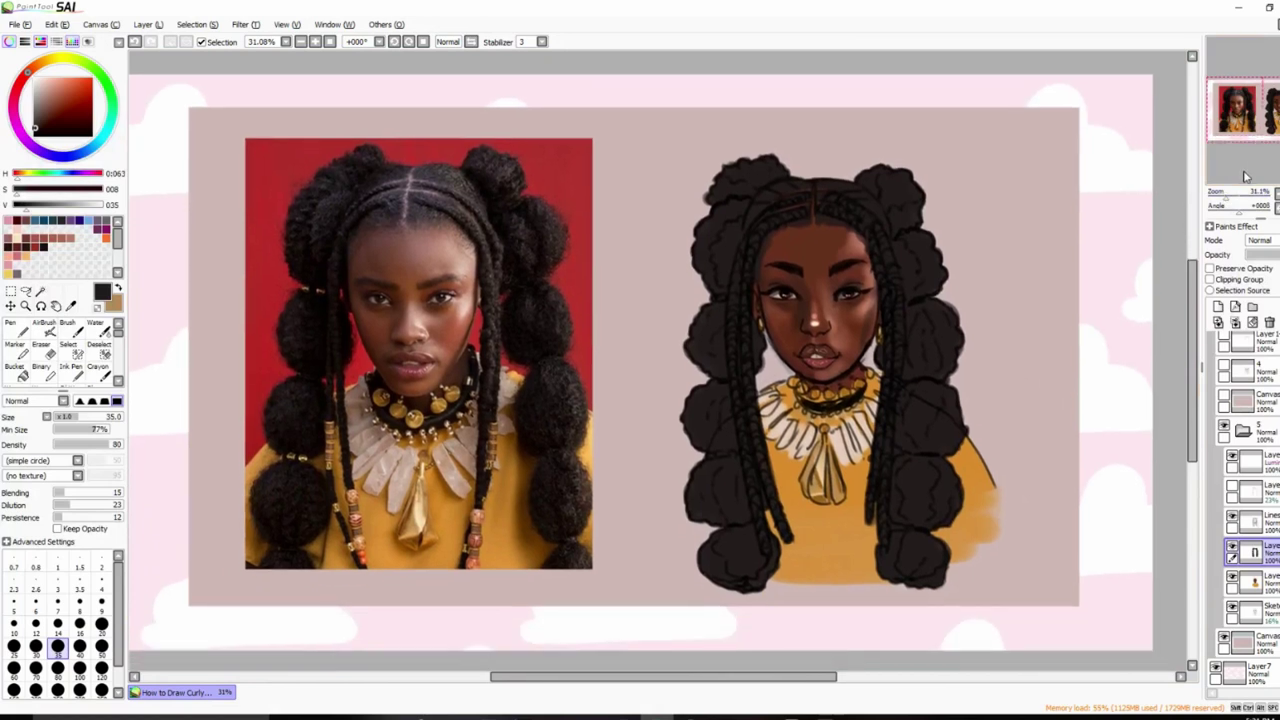
pyautogui.click(1245, 177)
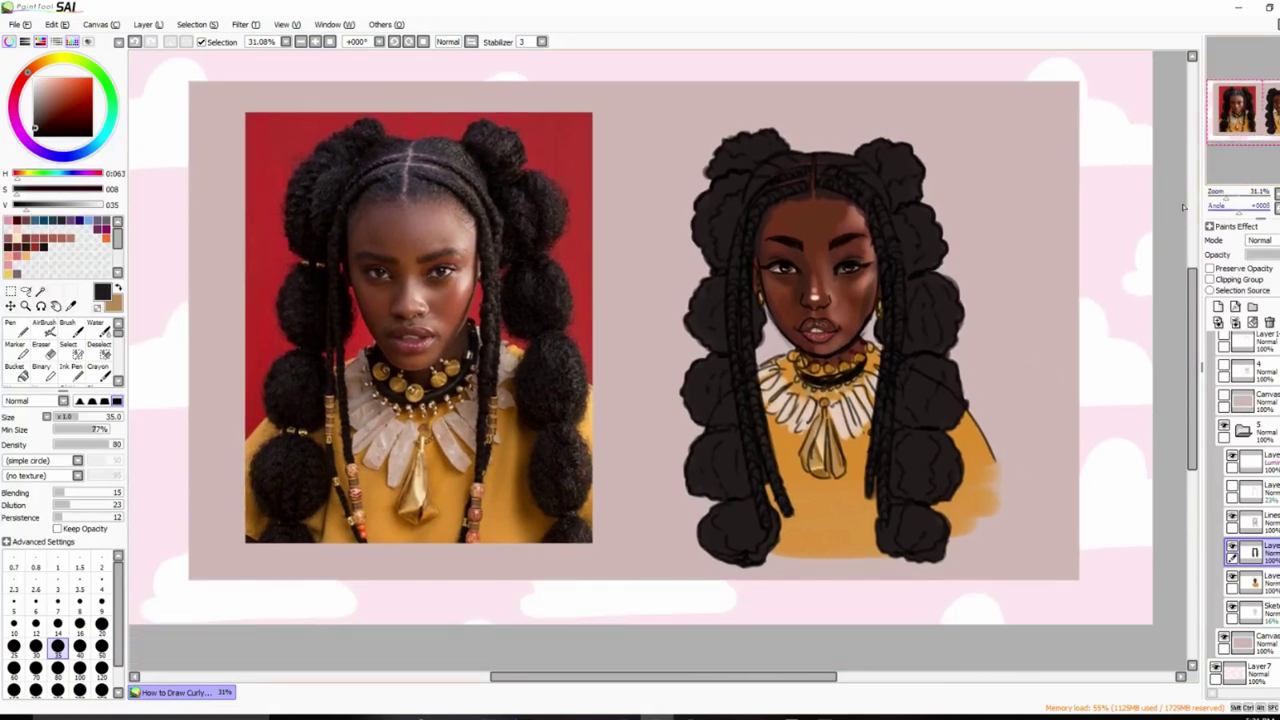
pyautogui.click(1266, 531)
pyautogui.doubleClick(1262, 521)
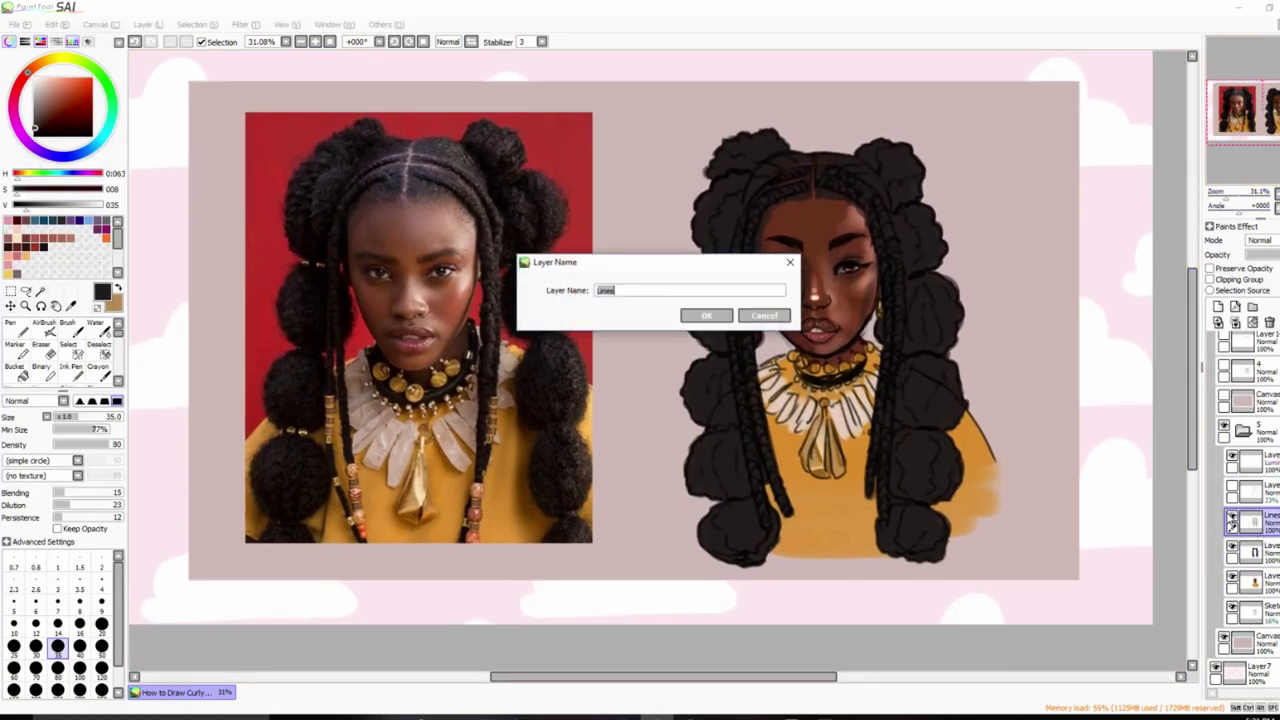
pyautogui.click(765, 318)
pyautogui.press('e')
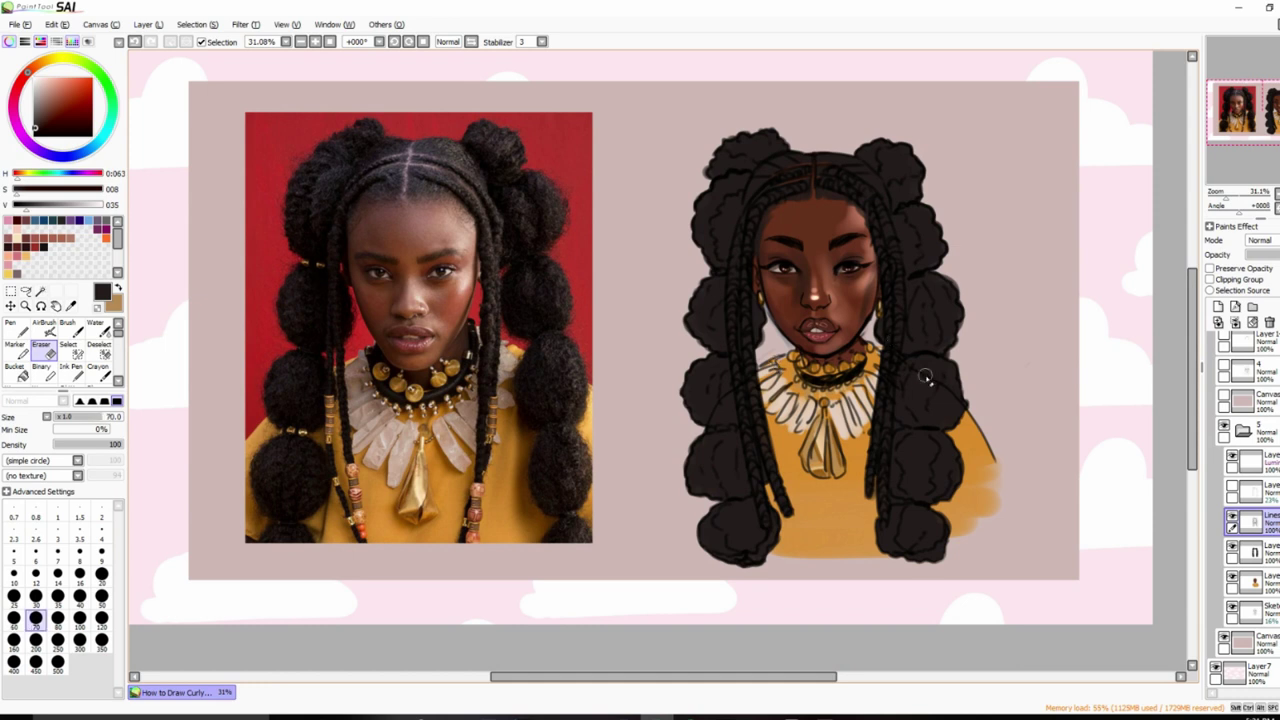
pyautogui.hotkey('ctrl', '+')
pyautogui.press('[')
pyautogui.press('[')
pyautogui.press('[')
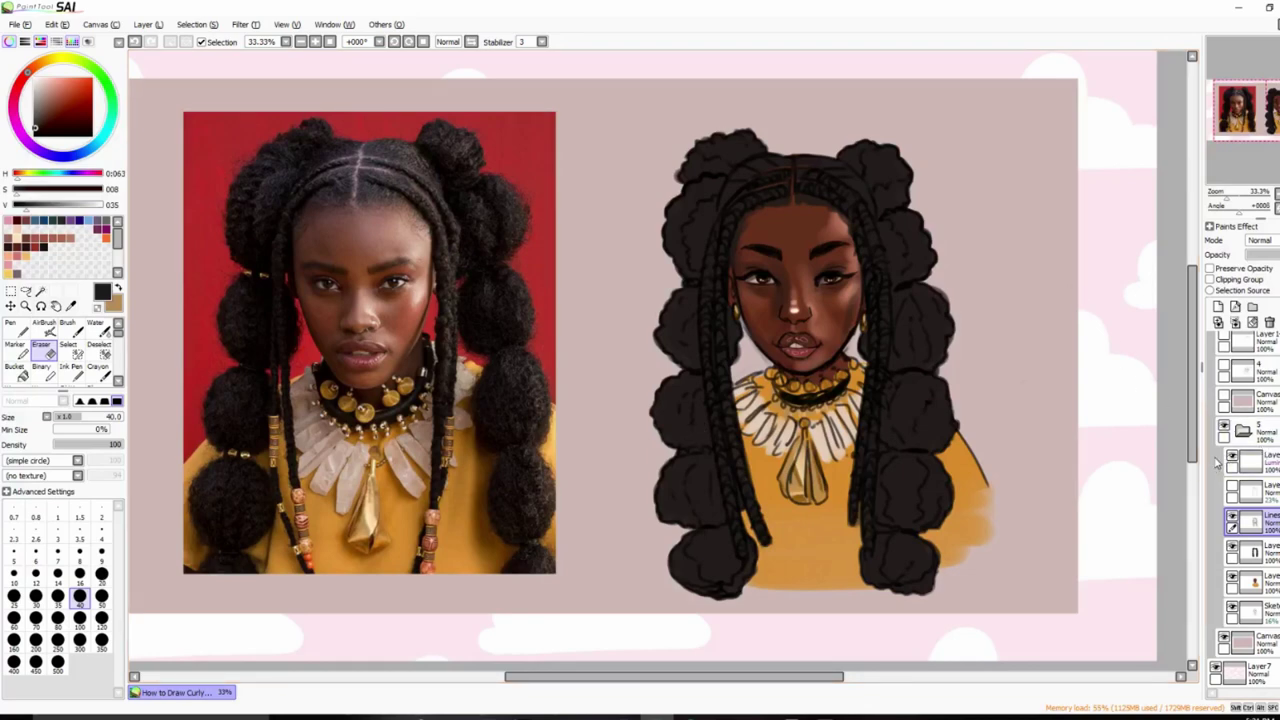
pyautogui.click(1232, 519)
pyautogui.click(1232, 519)
# Select the whole hair shape by inverting a Magic Wand selection of its surroundings, and add a new layer above the hair colour.
pyautogui.click(40, 290)
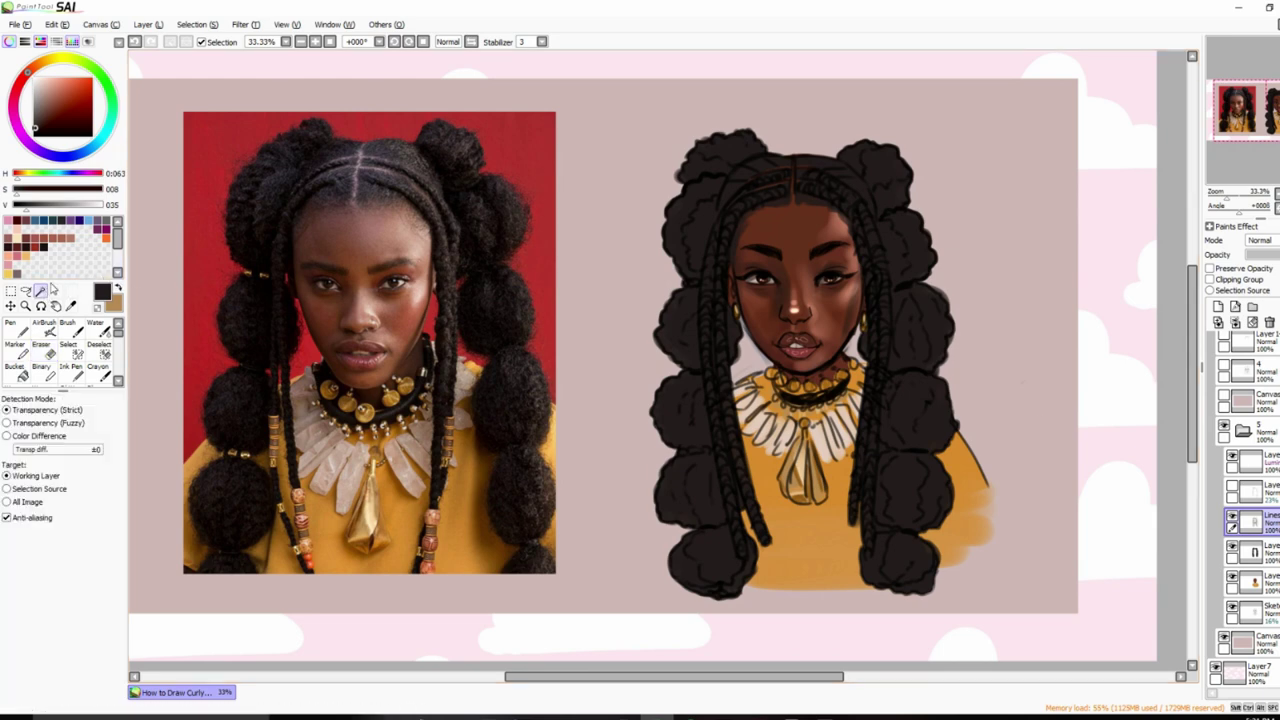
pyautogui.click(1245, 552)
pyautogui.click(900, 390)
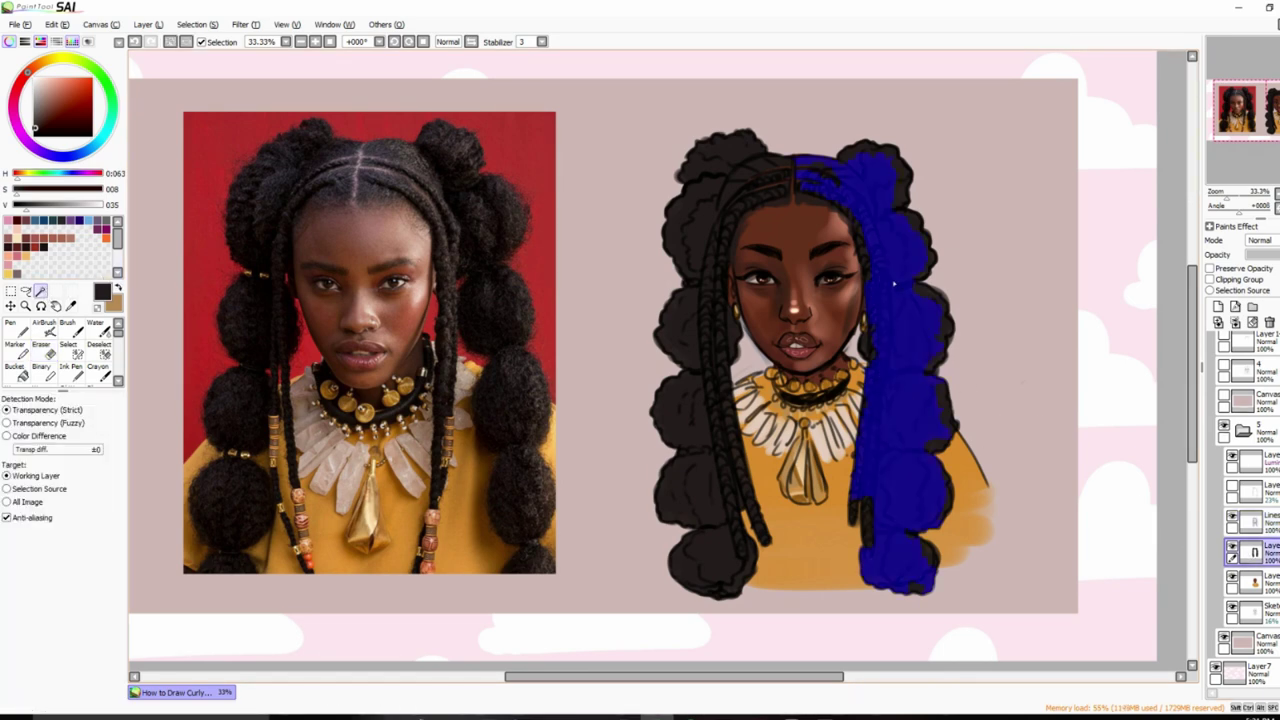
pyautogui.hotkey('ctrl', 'z')
pyautogui.click(1022, 340)
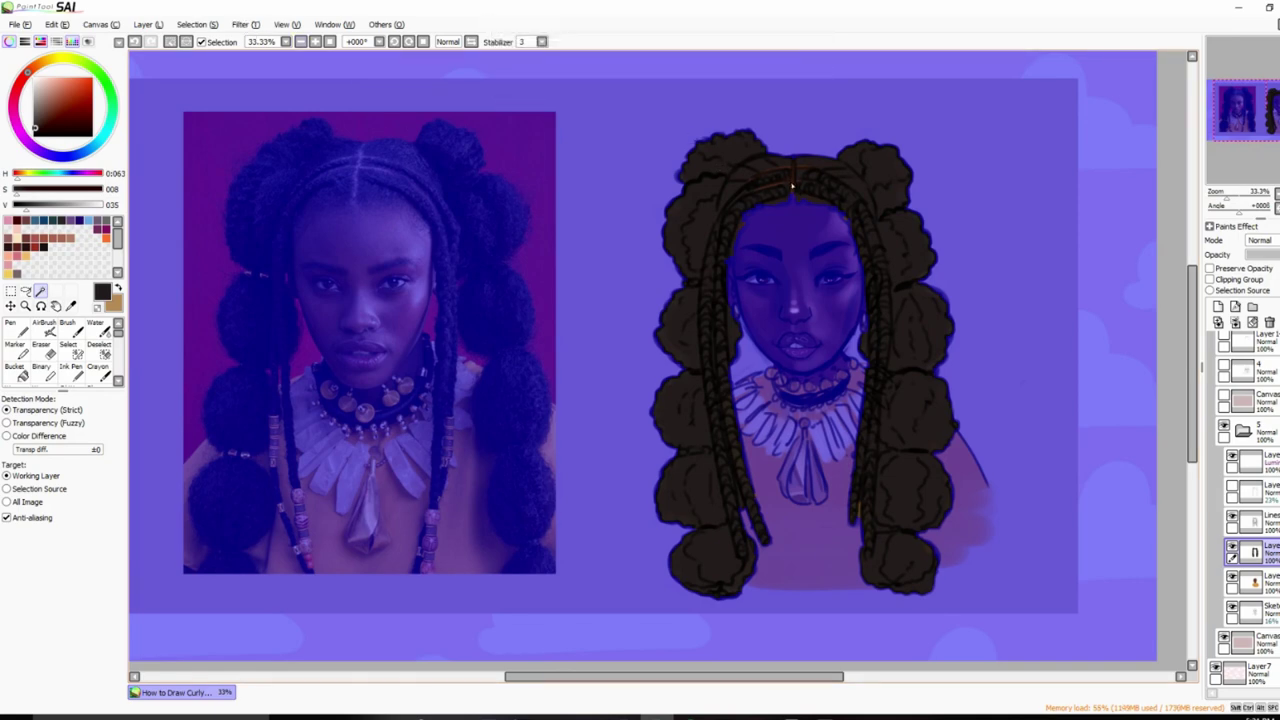
pyautogui.click(197, 24)
pyautogui.click(210, 66)
pyautogui.click(1218, 306)
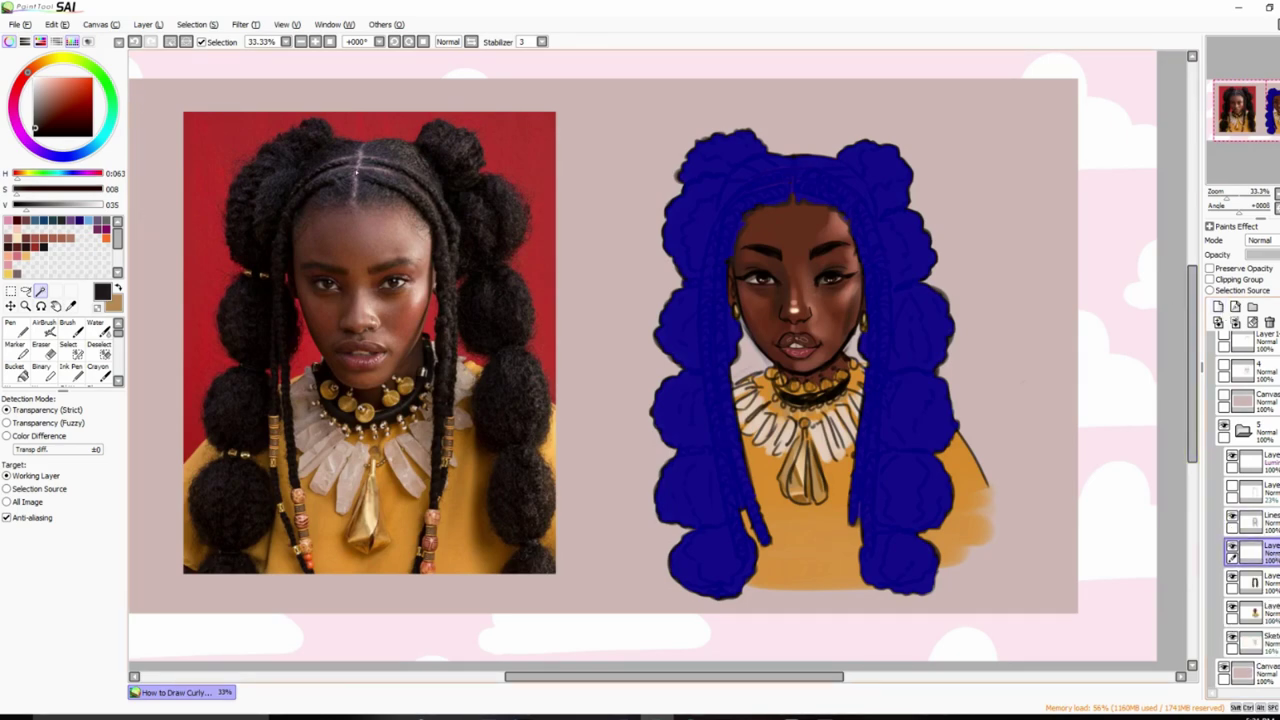
# Sample a near-black hair colour from the reference photo's puffs and set the brush to size 70.
pyautogui.keyDown('alt'); pyautogui.click(253, 296); pyautogui.keyUp('alt')
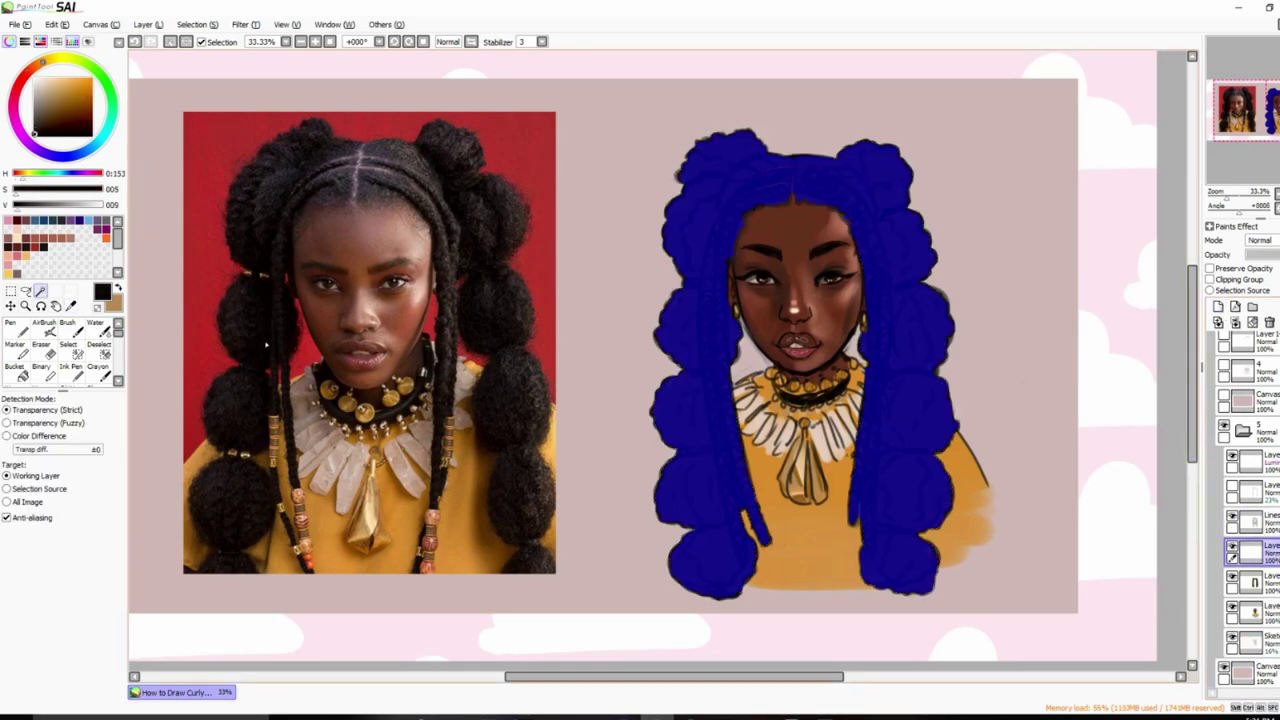
pyautogui.keyDown('alt'); pyautogui.click(256, 300); pyautogui.keyUp('alt')
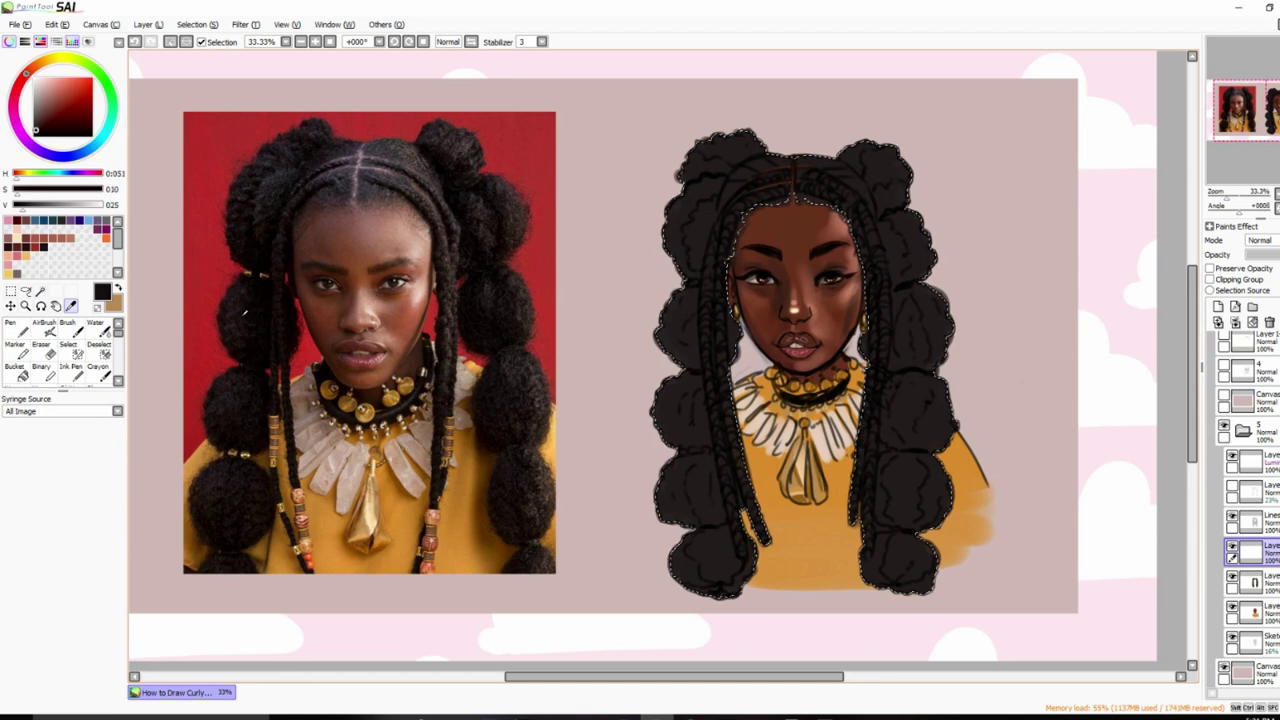
pyautogui.press('w')
pyautogui.press('b')
pyautogui.press(']')
pyautogui.press(']')
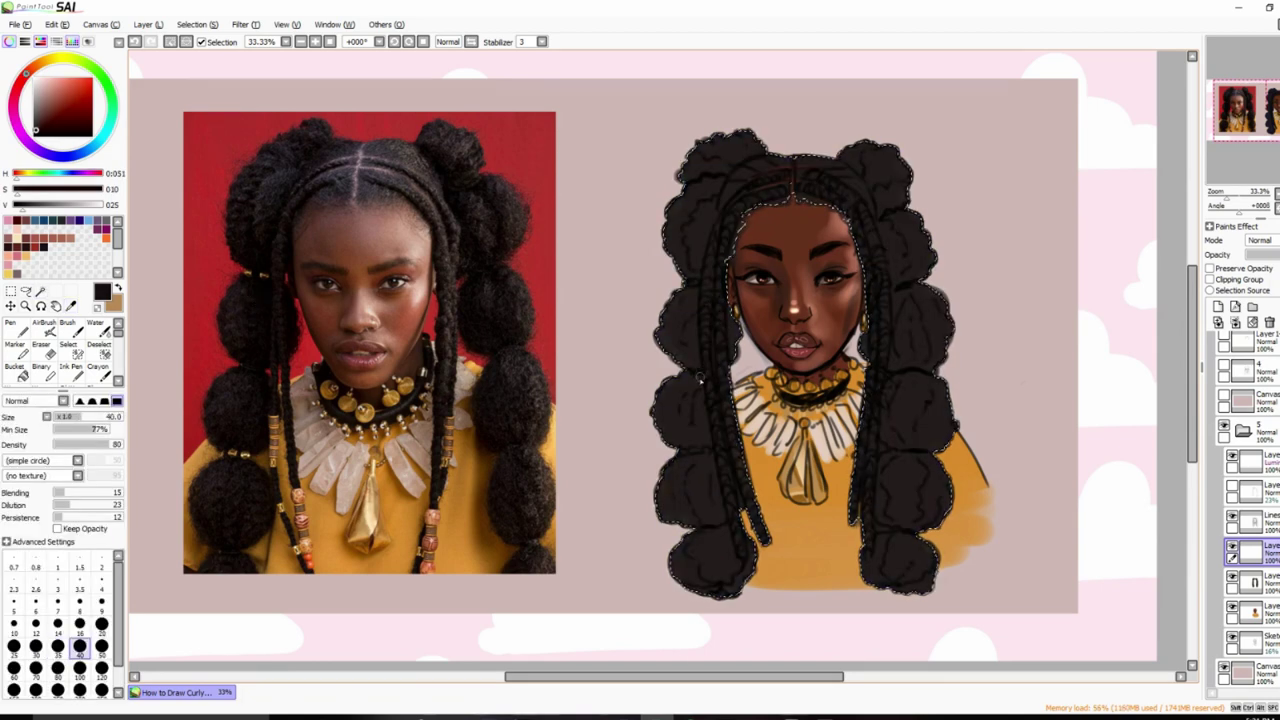
pyautogui.press(']')
pyautogui.press(']')
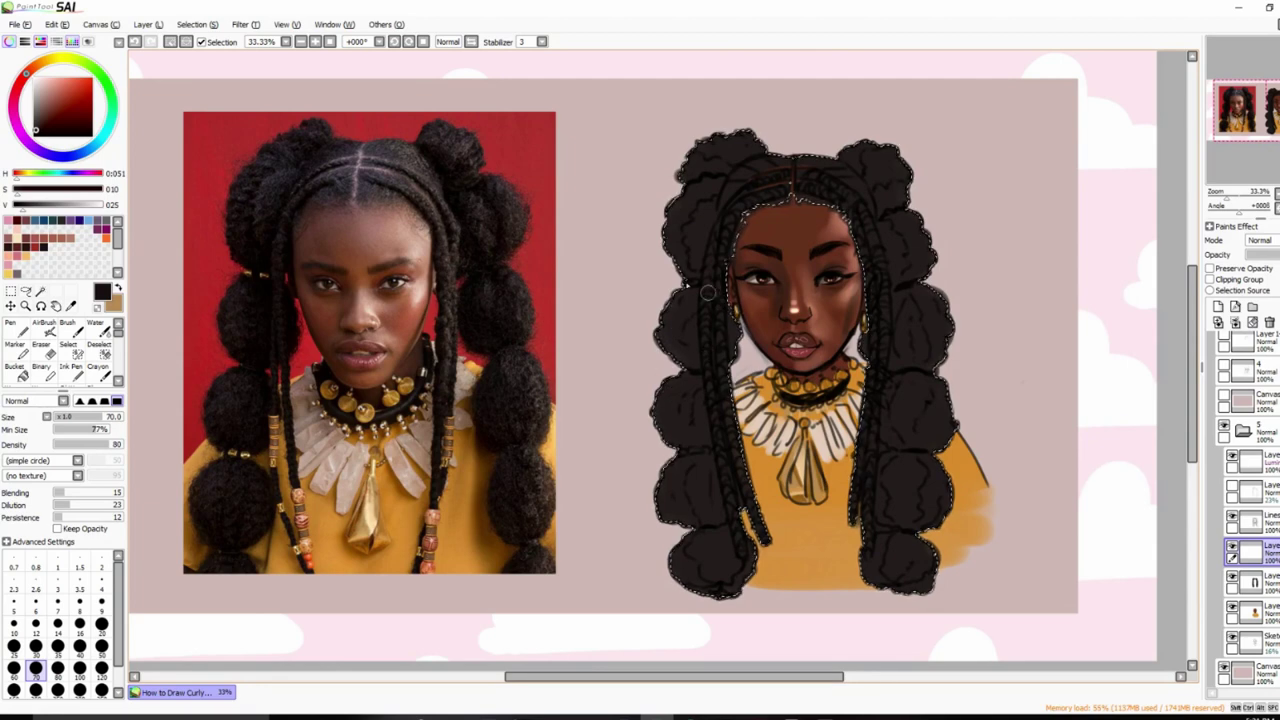
# Pick a dark magenta, set the new layer to Multiply mode, and undo a trial stroke on a left puff.
pyautogui.click(61, 104)
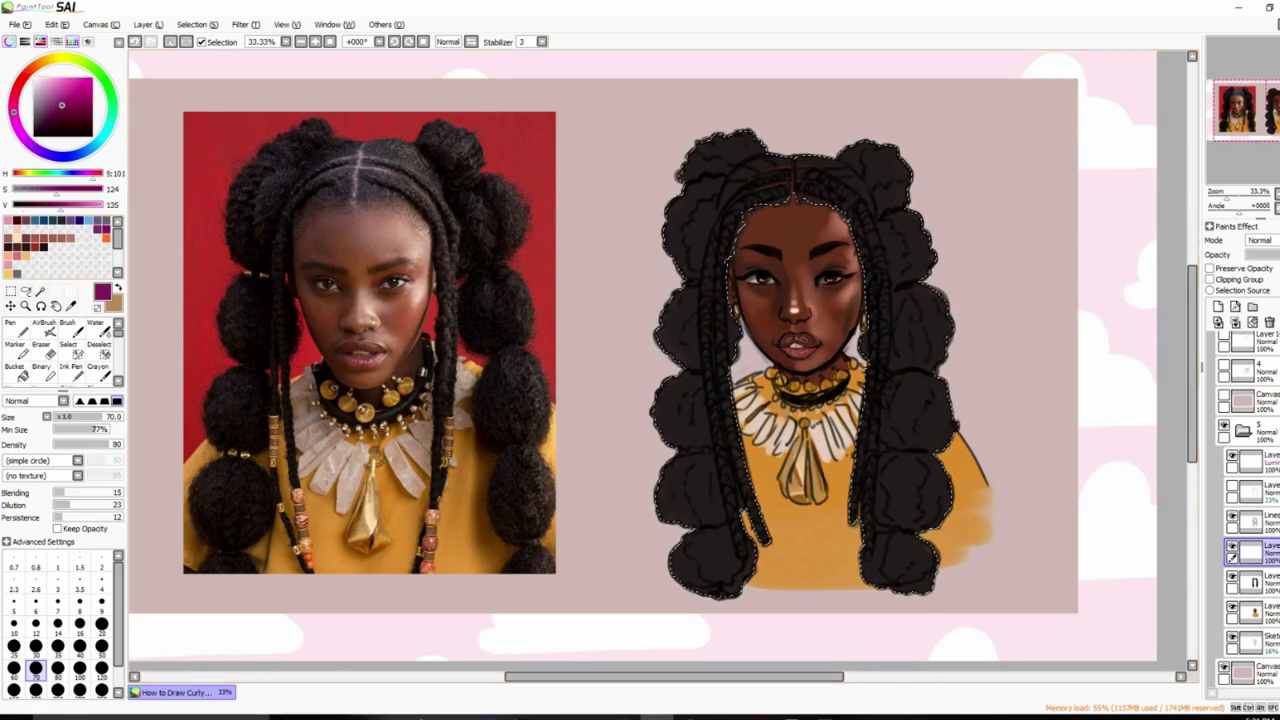
pyautogui.click(1260, 240)
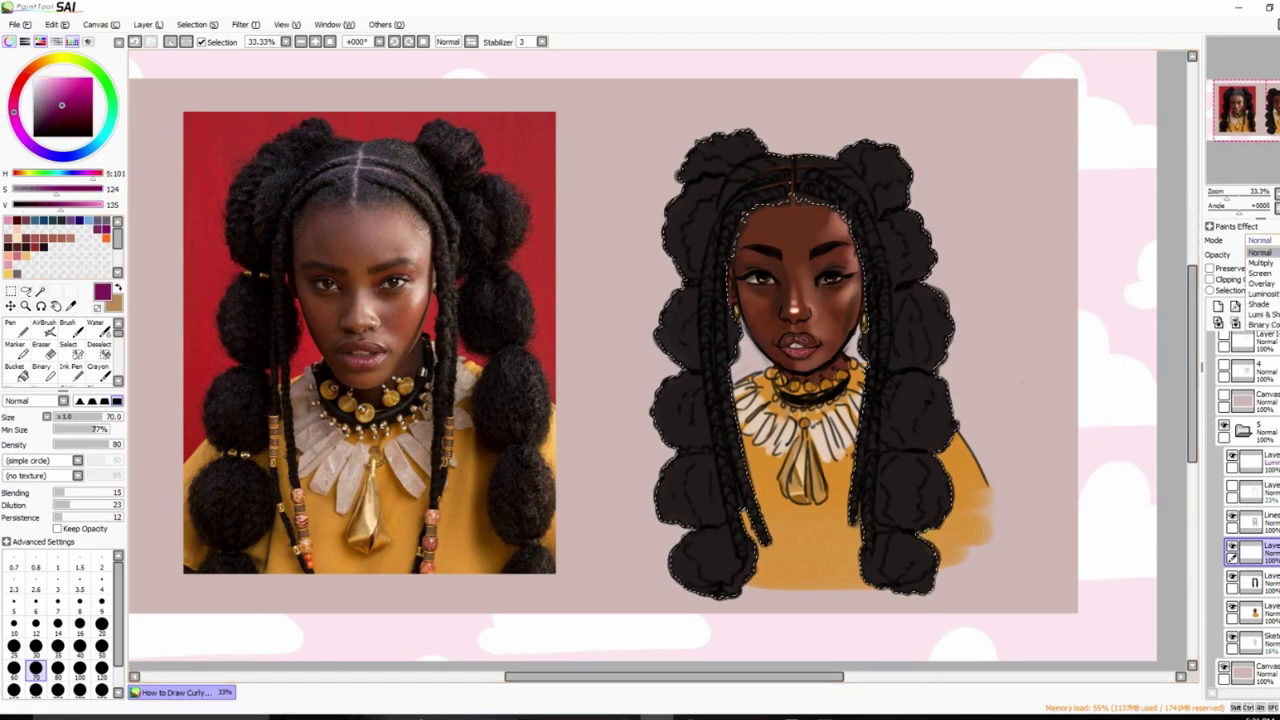
pyautogui.click(1263, 262)
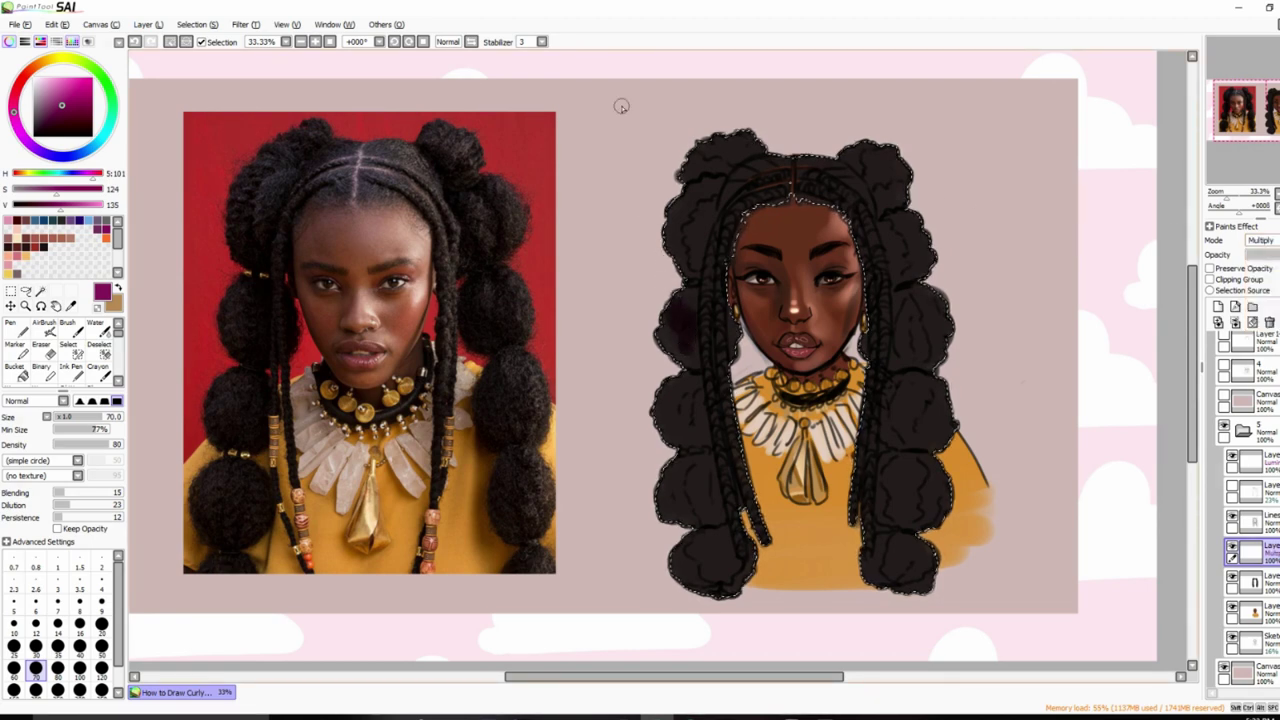
pyautogui.hotkey('ctrl', 'z')
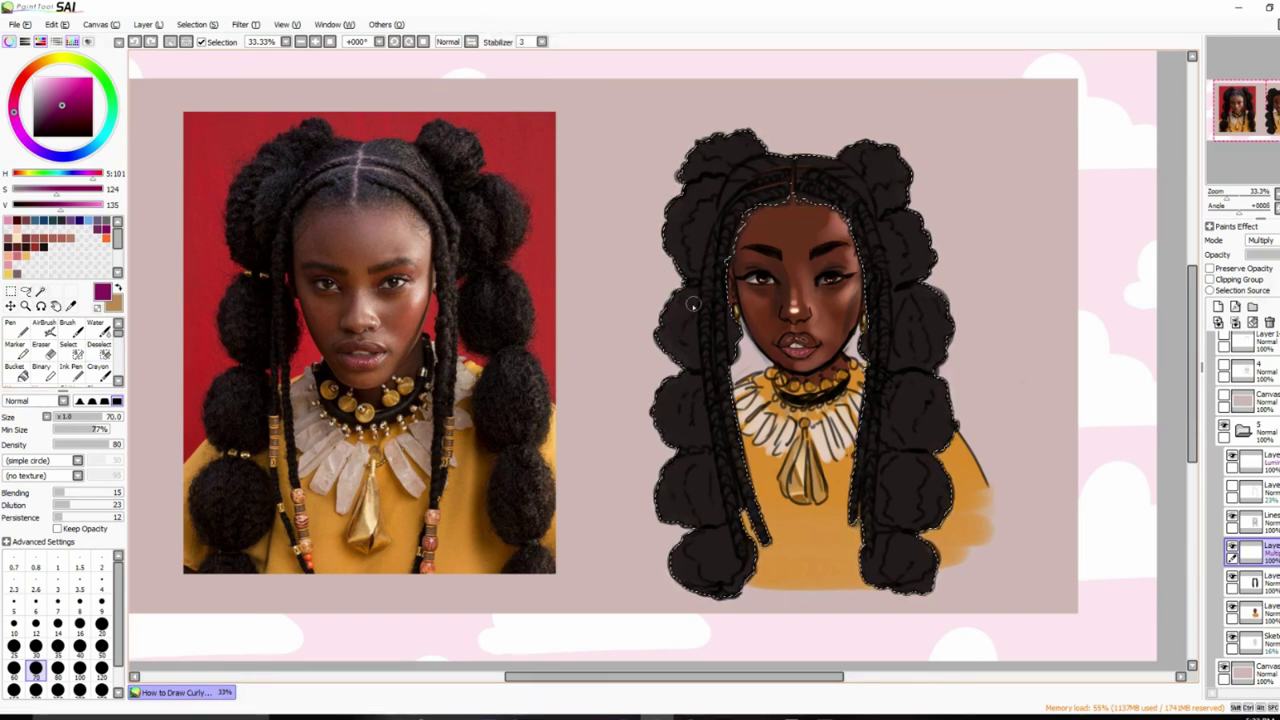
# Shade the two middle left puffs with dark magenta, enlarging the brush to 100, and clear the hair selection.
pyautogui.moveTo(697, 324)
pyautogui.mouseDown()
pyautogui.moveTo(684, 336)
pyautogui.moveTo(697, 340)
pyautogui.mouseUp()
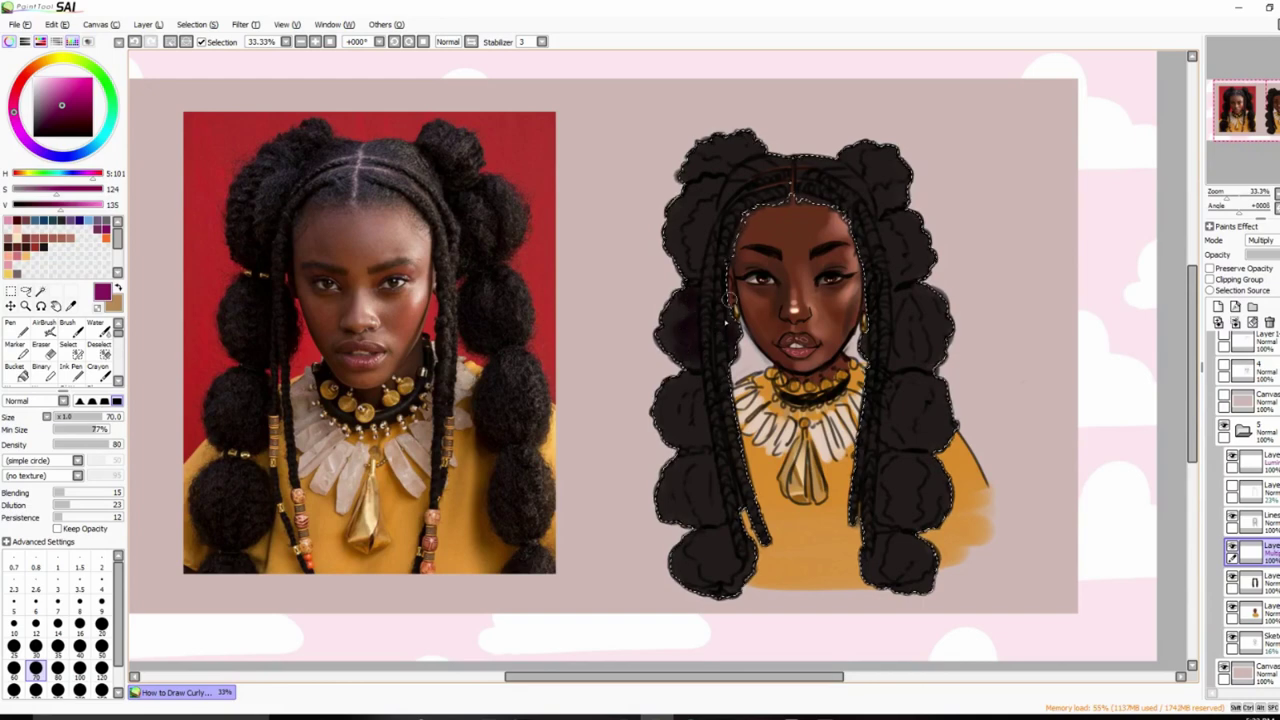
pyautogui.press(']')
pyautogui.press(']')
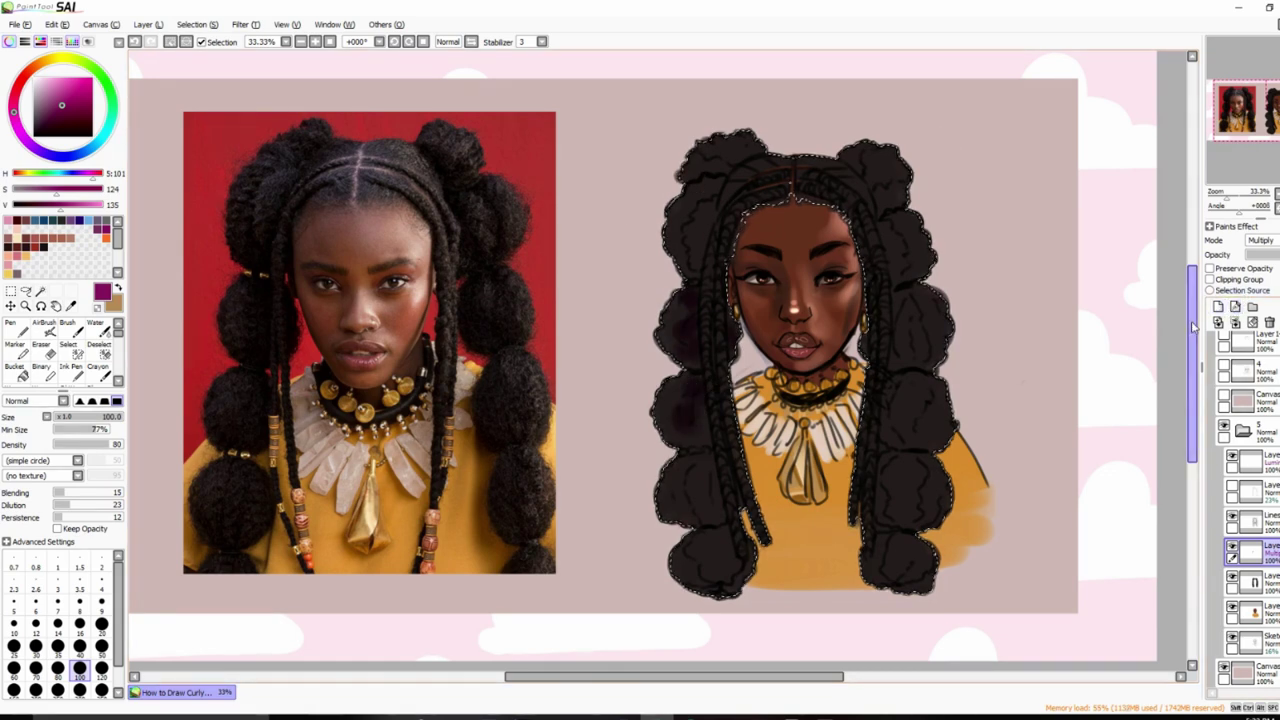
pyautogui.hotkey('ctrl', 'd')
# Try magenta strokes on the empty background between the photo and the drawing and undo them.
pyautogui.moveTo(631, 306)
pyautogui.mouseDown()
pyautogui.moveTo(604, 259)
pyautogui.moveTo(613, 251)
pyautogui.moveTo(583, 263)
pyautogui.moveTo(589, 294)
pyautogui.moveTo(615, 278)
pyautogui.moveTo(610, 304)
pyautogui.moveTo(638, 275)
pyautogui.mouseUp()
pyautogui.hotkey('ctrl', 'z')
pyautogui.hotkey('ctrl', 'z')
pyautogui.hotkey('ctrl', 'z')
pyautogui.hotkey('ctrl', 'z')
pyautogui.hotkey('ctrl', 'z')
pyautogui.hotkey('ctrl', 'z')
pyautogui.hotkey('ctrl', 'z')
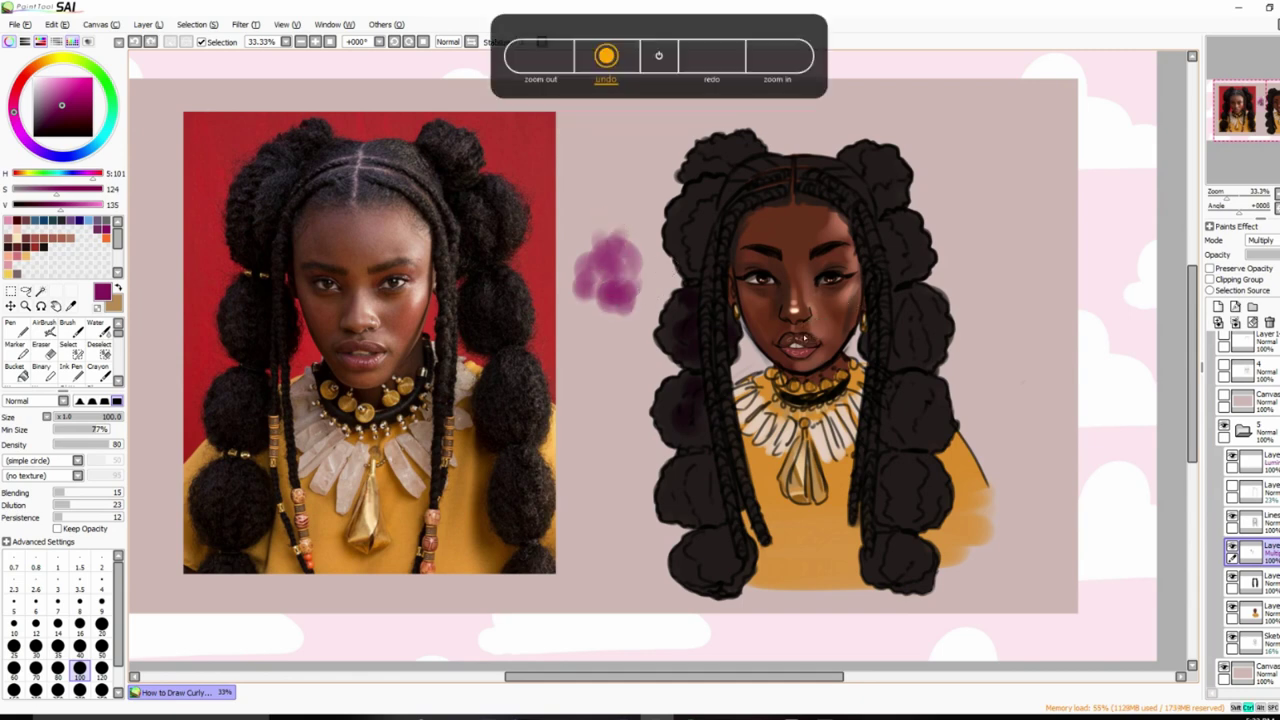
pyautogui.hotkey('ctrl', 'z')
pyautogui.hotkey('ctrl', 'z')
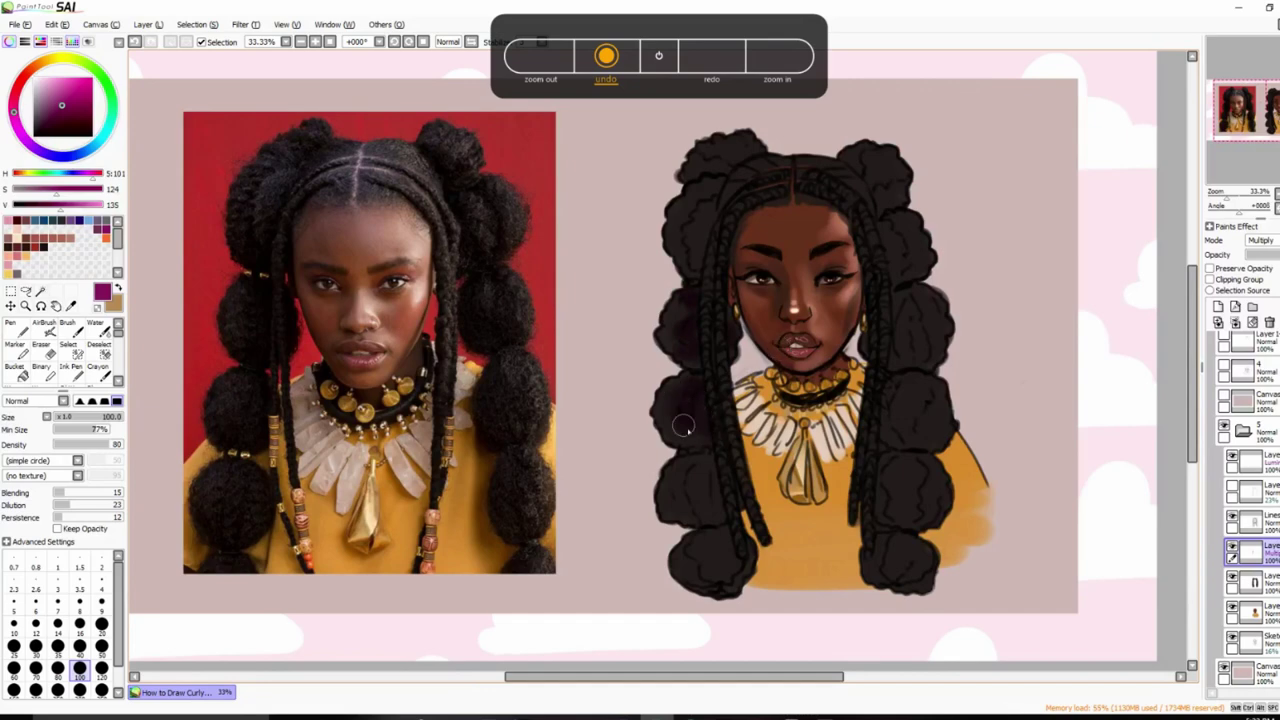
# Shade the remaining left puffs and all the right puffs with dark magenta, varying the brush between sizes 60 and 100.
pyautogui.moveTo(679, 508)
pyautogui.mouseDown()
pyautogui.moveTo(712, 508)
pyautogui.moveTo(730, 545)
pyautogui.moveTo(703, 560)
pyautogui.moveTo(720, 588)
pyautogui.moveTo(737, 500)
pyautogui.moveTo(735, 560)
pyautogui.mouseUp()
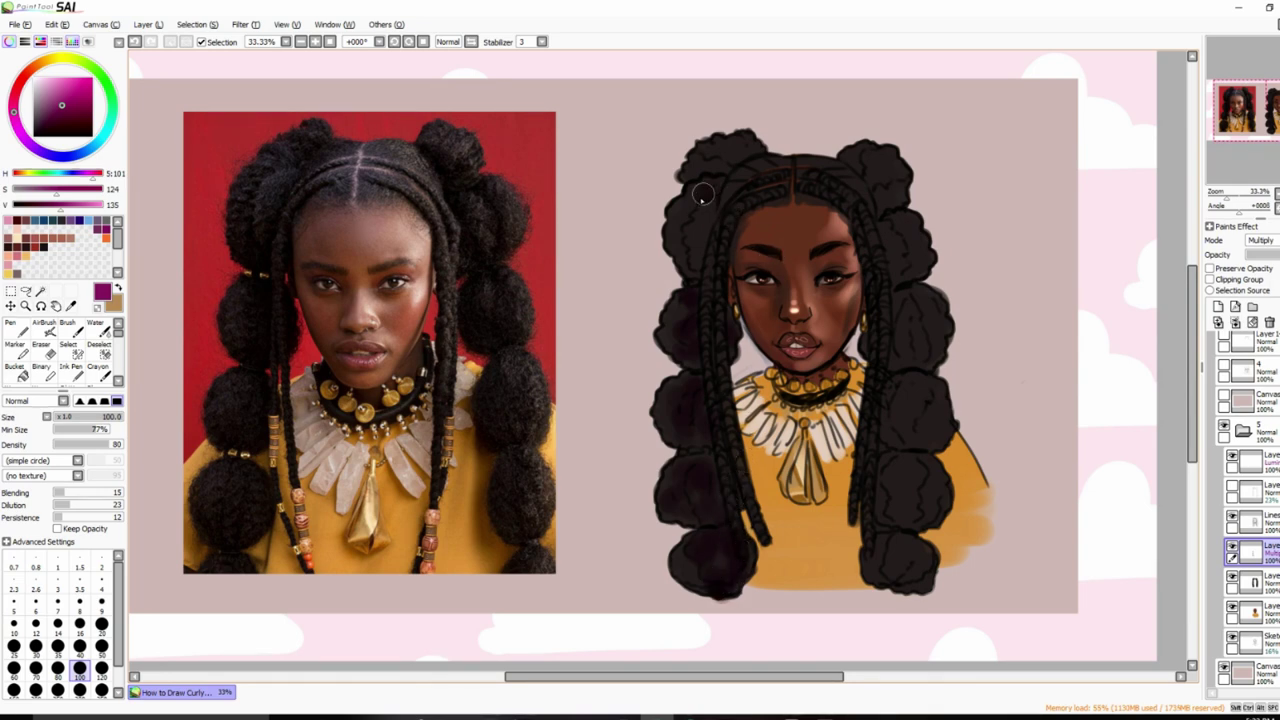
pyautogui.press('[')
pyautogui.press('[')
pyautogui.press('[')
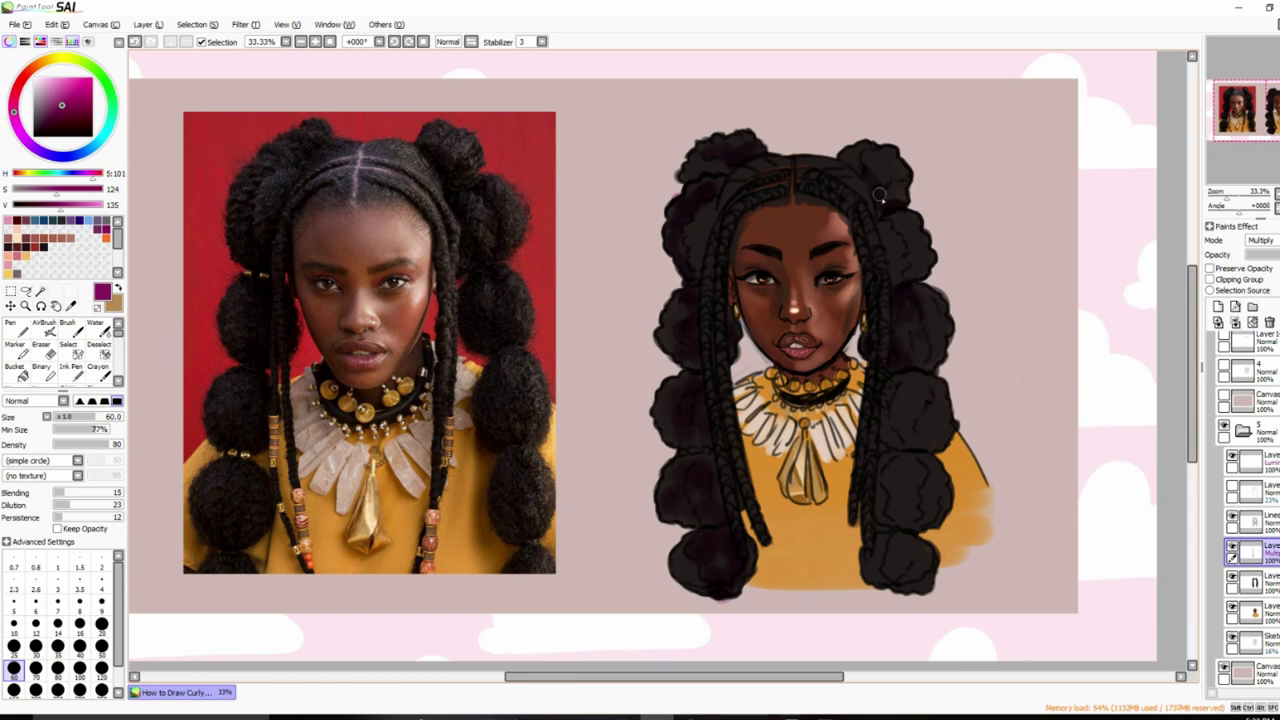
pyautogui.press(']')
pyautogui.press(']')
pyautogui.press(']')
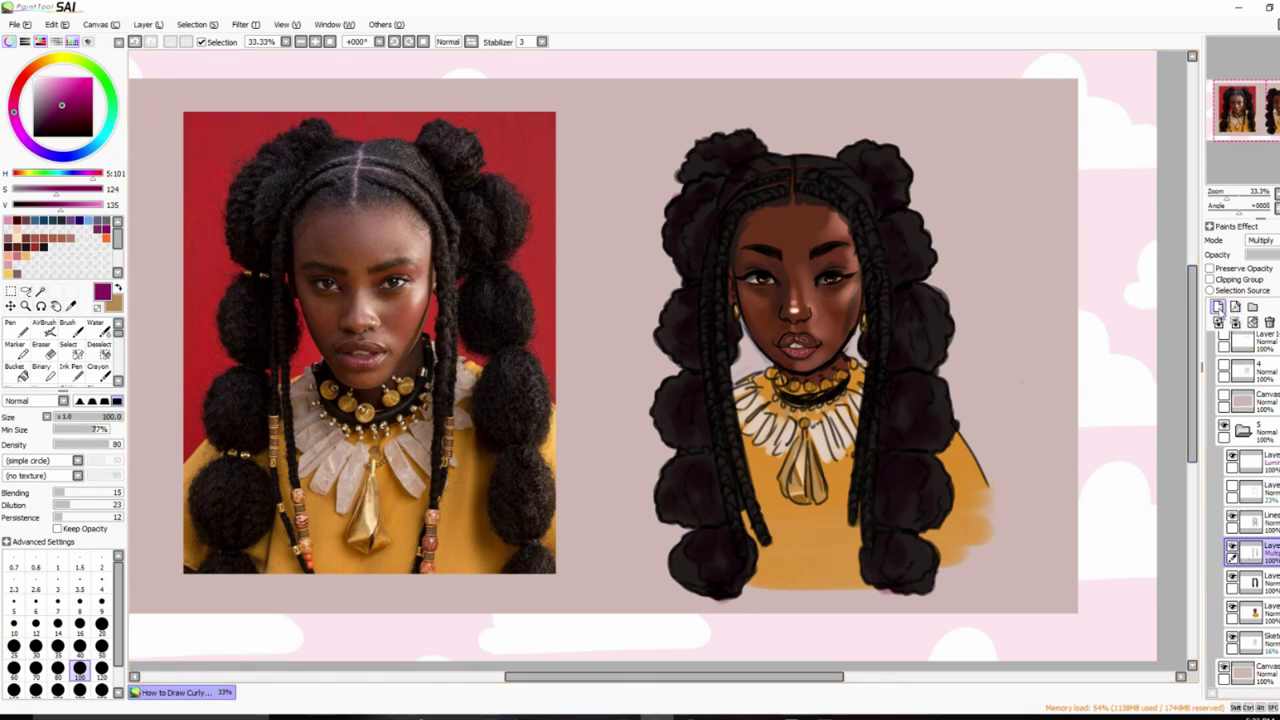
# Add a layer above the magenta shading, pick a light peach colour, and set the layer's mode to Luminosity.
pyautogui.click(1218, 306)
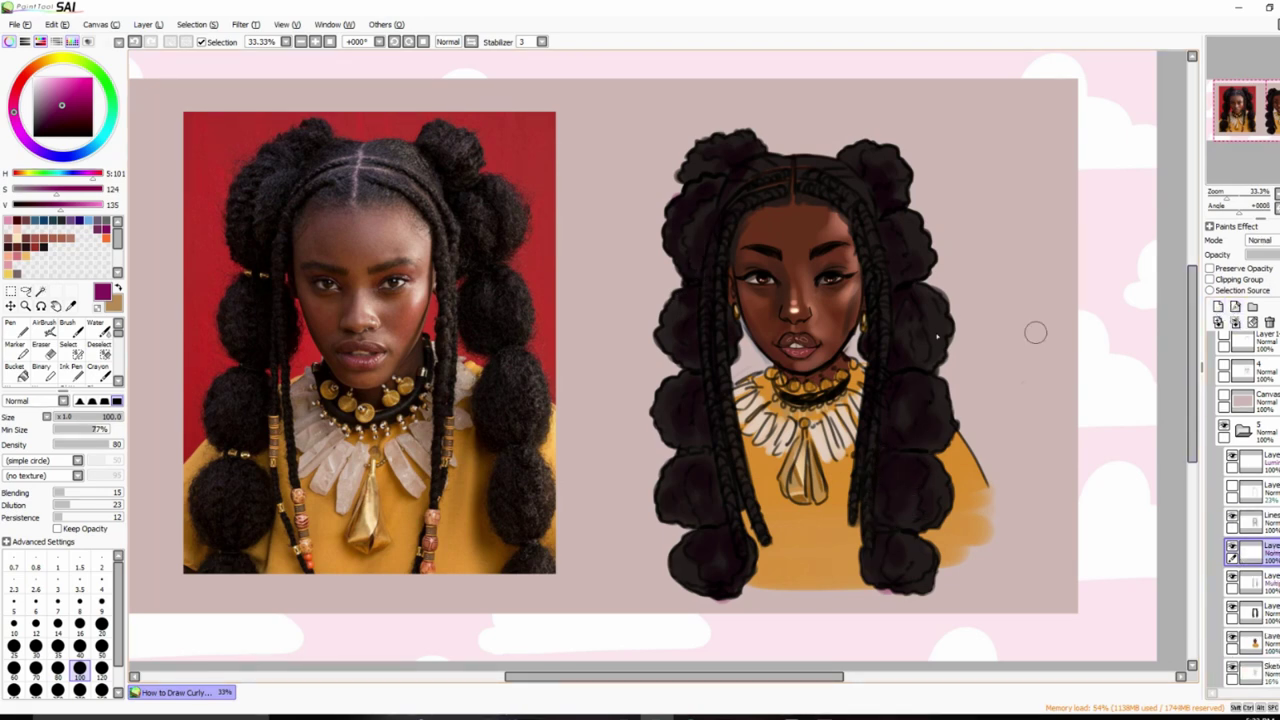
pyautogui.click(117, 288)
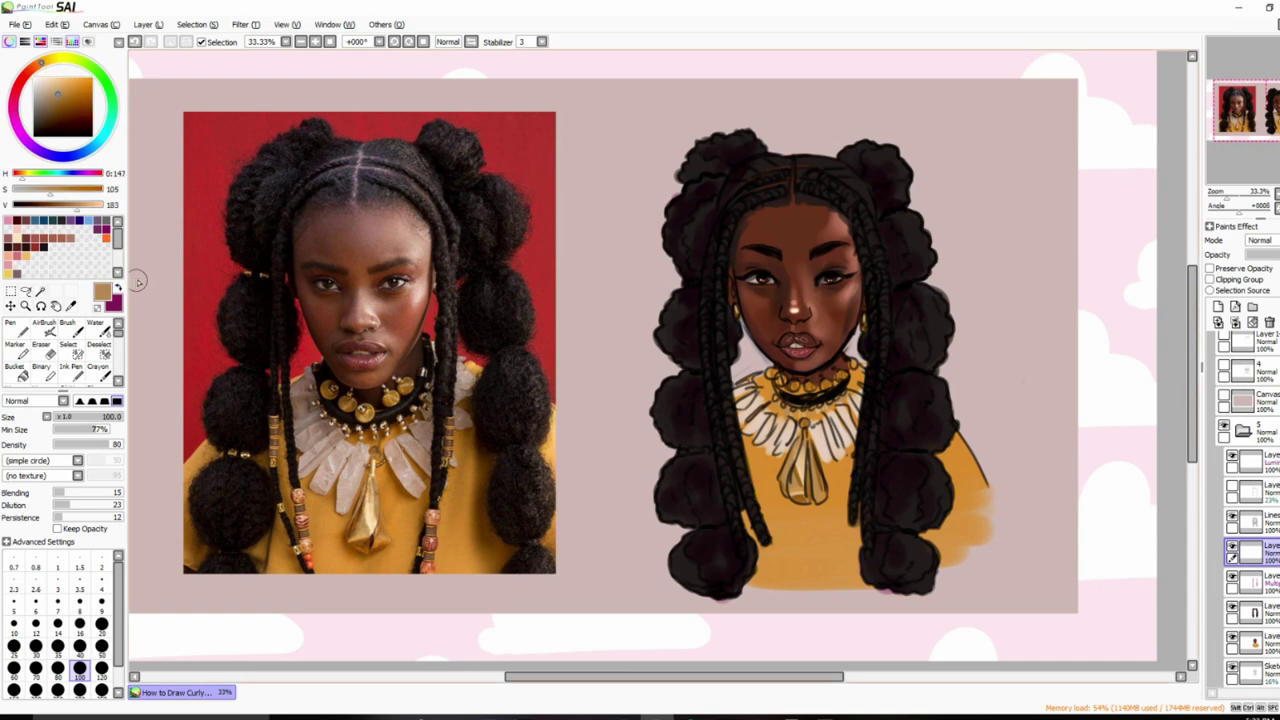
pyautogui.click(13, 254)
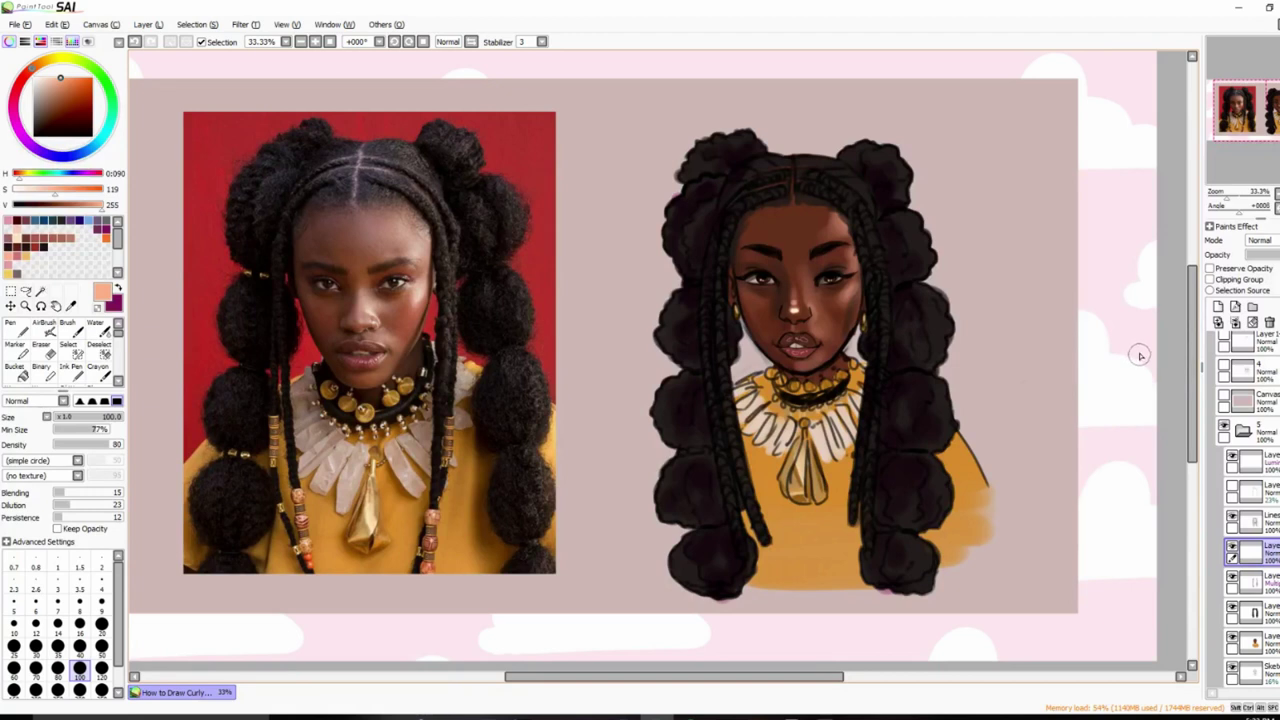
pyautogui.click(1260, 241)
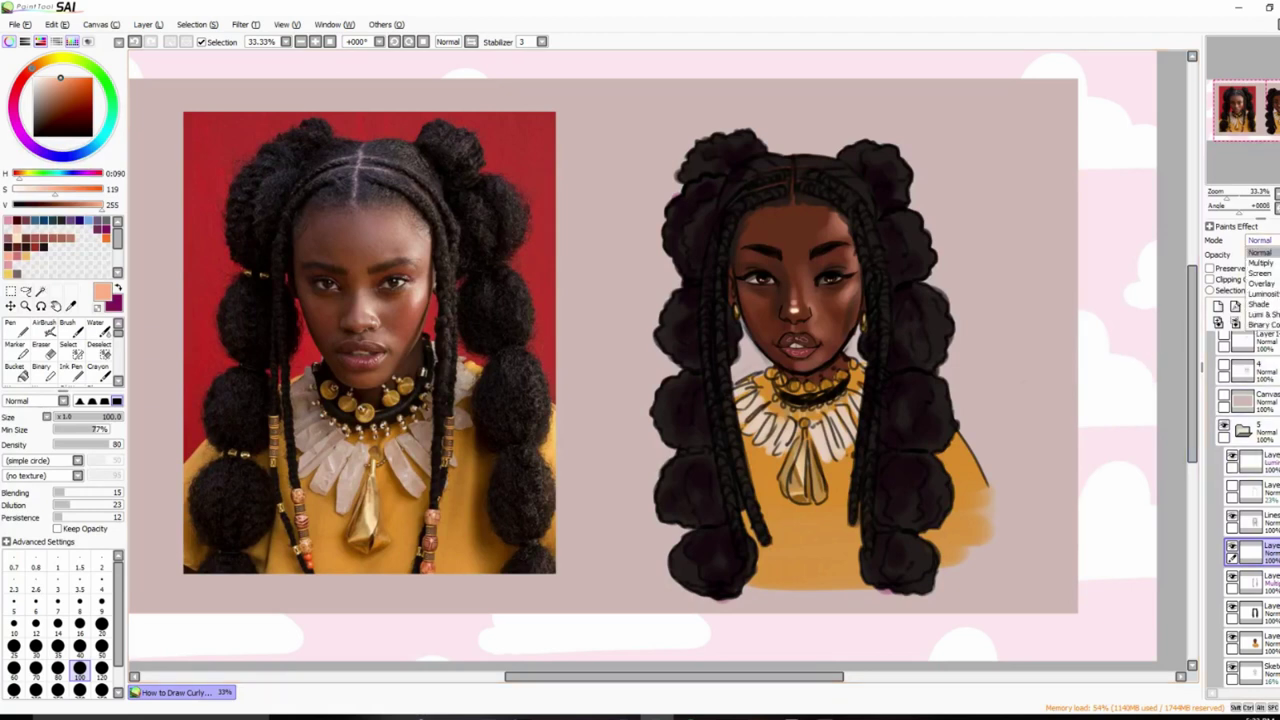
pyautogui.click(1264, 295)
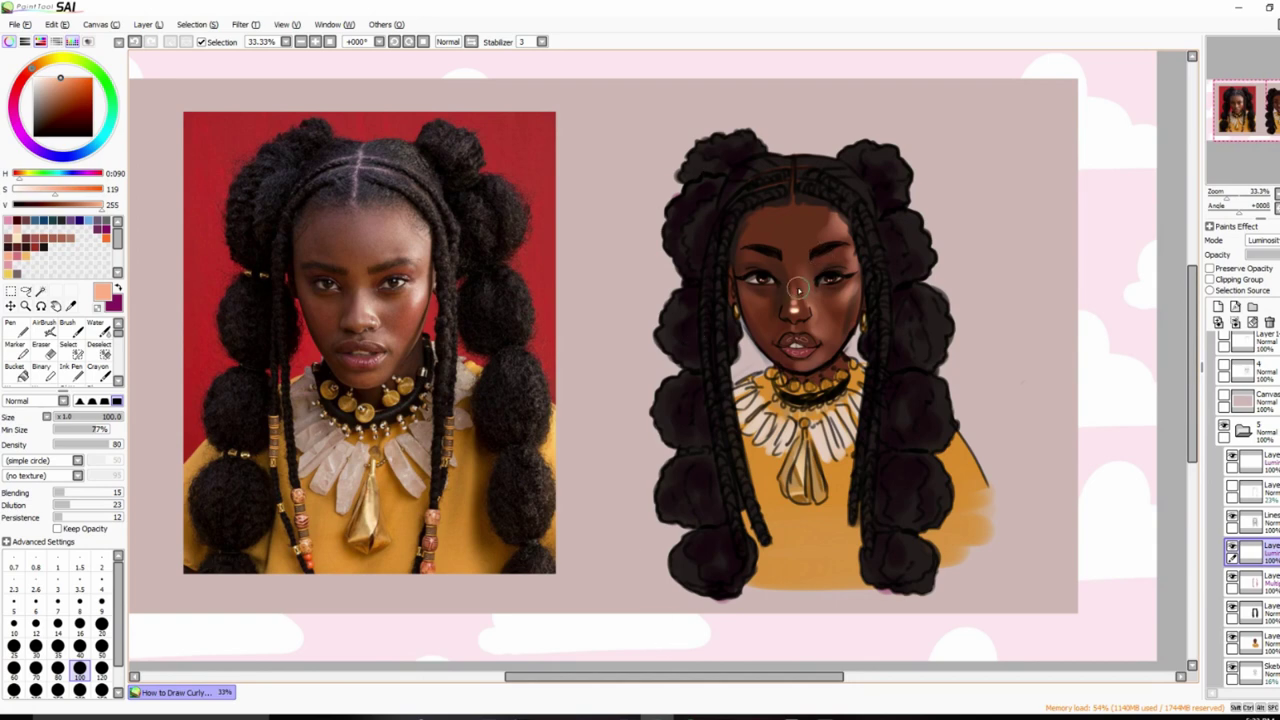
# Try a peach highlight stroke on the upper left puff with the brush at size 80, and undo it.
pyautogui.press(']')
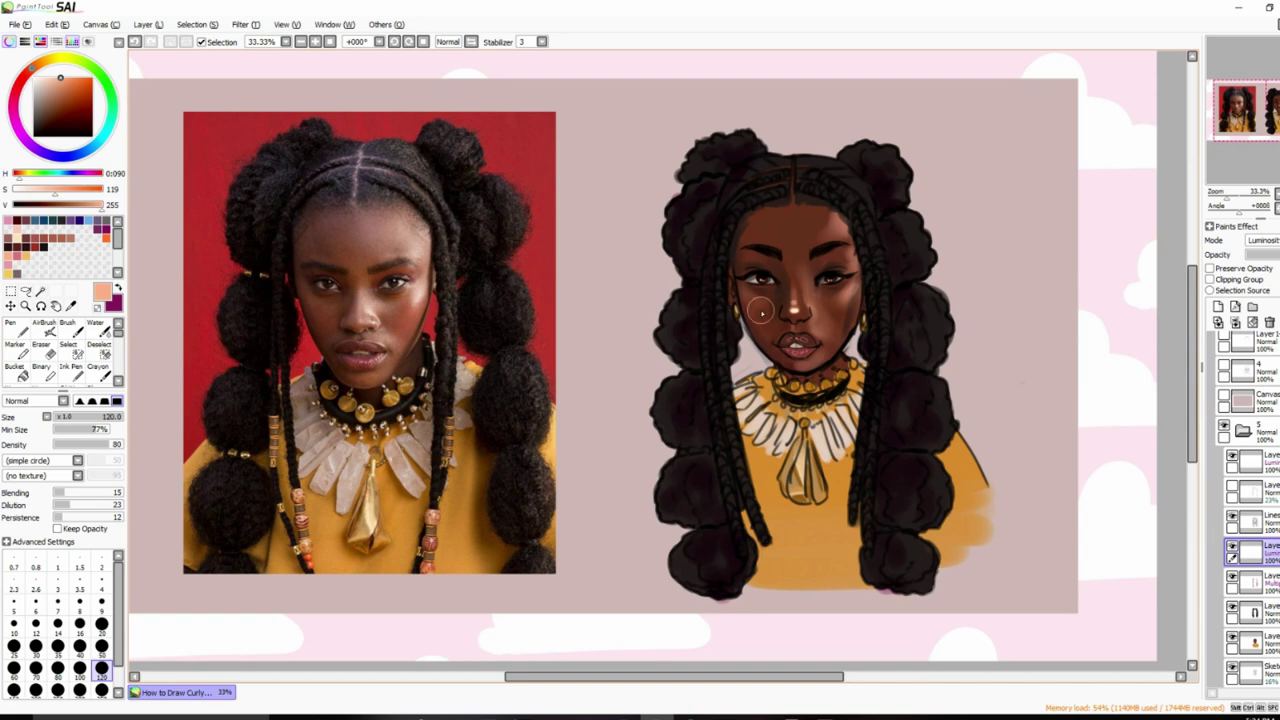
pyautogui.press('[')
pyautogui.press('[')
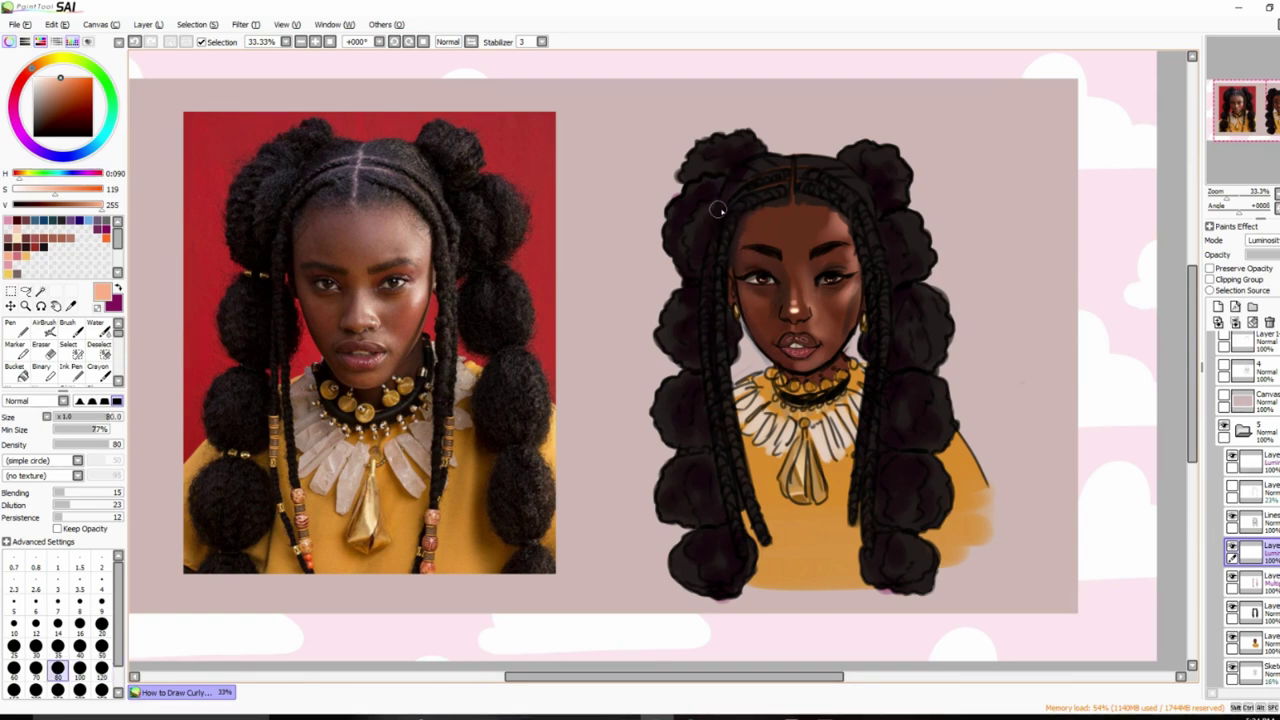
pyautogui.moveTo(712, 206); pyautogui.dragTo(693, 252)
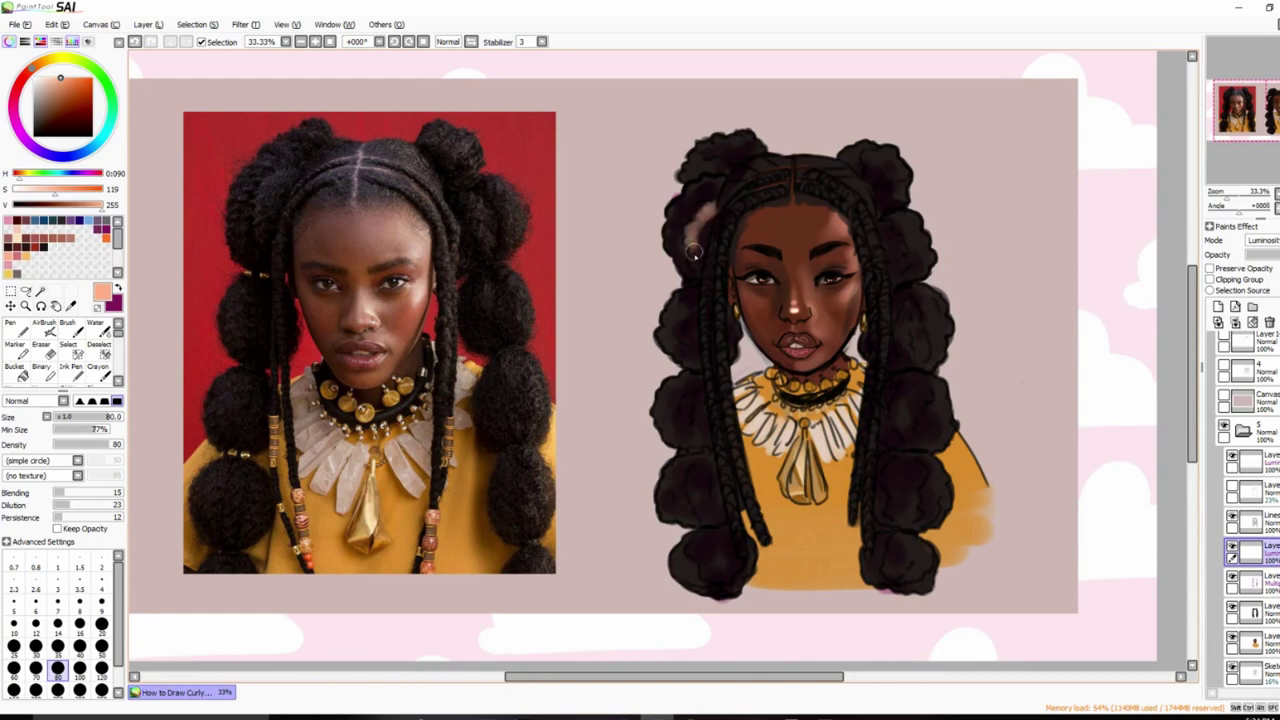
pyautogui.hotkey('ctrl', 'z')
pyautogui.hotkey('ctrl', 'z')
pyautogui.hotkey('ctrl', 'z')
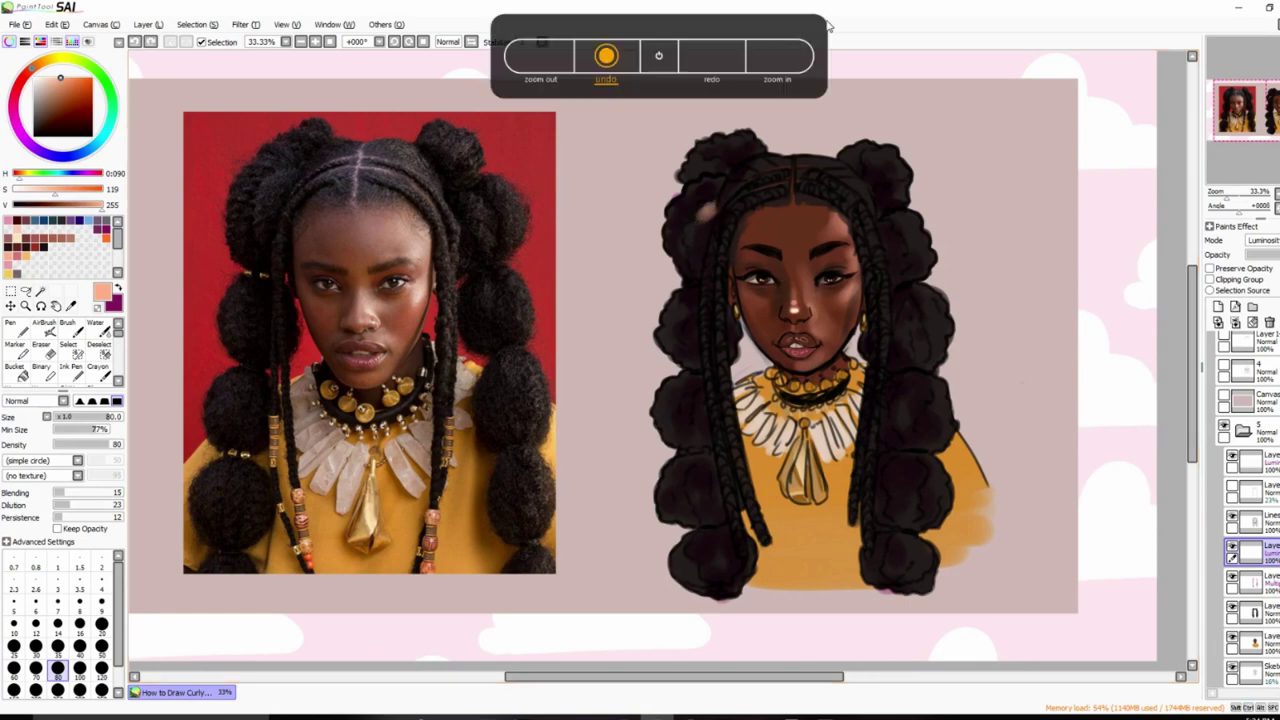
pyautogui.hotkey('ctrl', 'z')
pyautogui.hotkey('ctrl', 'z')
# Paint soft peach highlights on the puffs on both sides of the head with the Water tool at size 70.
pyautogui.press('c')
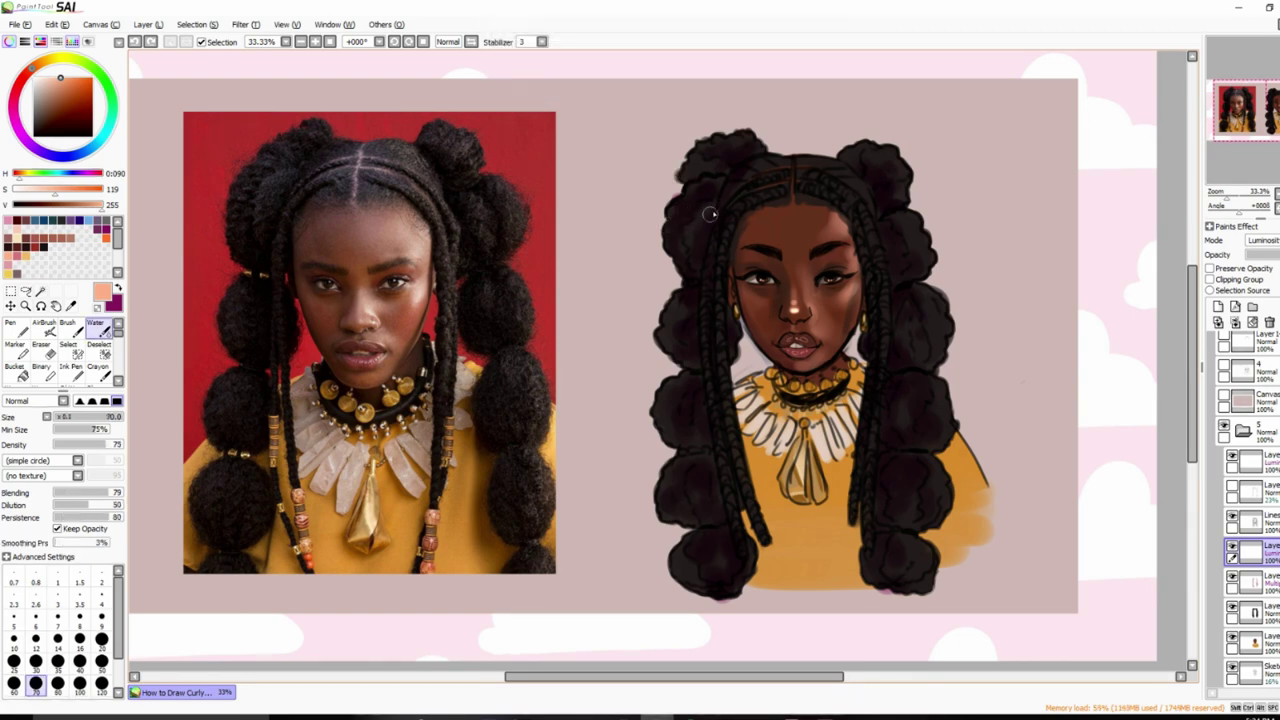
pyautogui.moveTo(709, 214); pyautogui.dragTo(697, 259)
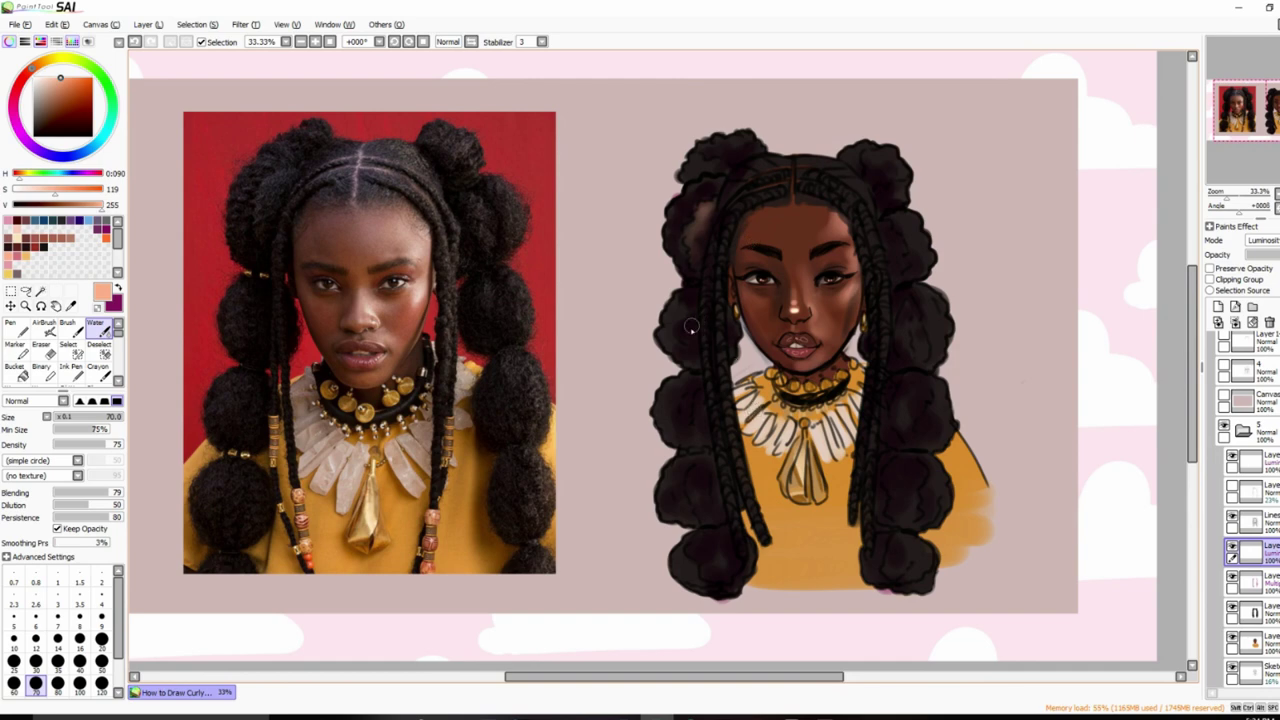
pyautogui.moveTo(671, 333)
pyautogui.mouseDown()
pyautogui.moveTo(675, 345)
pyautogui.moveTo(697, 325)
pyautogui.moveTo(701, 345)
pyautogui.mouseUp()
pyautogui.moveTo(722, 167)
pyautogui.mouseDown()
pyautogui.moveTo(698, 166)
pyautogui.moveTo(735, 137)
pyautogui.moveTo(777, 131)
pyautogui.mouseUp()
pyautogui.moveTo(896, 178)
pyautogui.mouseDown()
pyautogui.moveTo(870, 157)
pyautogui.moveTo(874, 170)
pyautogui.moveTo(878, 157)
pyautogui.moveTo(894, 162)
pyautogui.moveTo(874, 157)
pyautogui.moveTo(888, 162)
pyautogui.moveTo(893, 255)
pyautogui.moveTo(941, 345)
pyautogui.moveTo(905, 335)
pyautogui.moveTo(905, 393)
pyautogui.mouseUp()
pyautogui.moveTo(680, 380)
pyautogui.mouseDown()
pyautogui.moveTo(698, 429)
pyautogui.moveTo(678, 513)
pyautogui.moveTo(696, 568)
pyautogui.moveTo(912, 568)
pyautogui.mouseUp()
pyautogui.moveTo(934, 470); pyautogui.dragTo(908, 500)
# Add finer peach highlights along the braids with the Water tool at size 30, and return the tool to size 70.
pyautogui.press('[')
pyautogui.press('[')
pyautogui.press('[')
pyautogui.press('[')
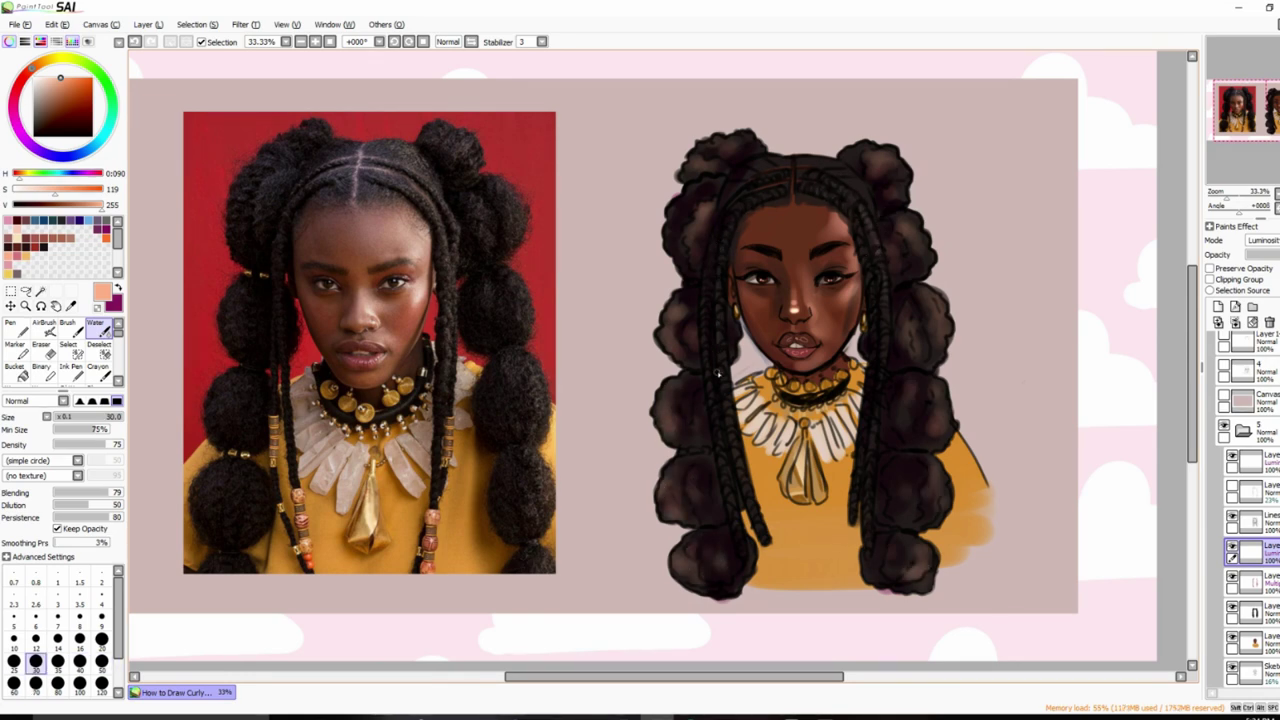
pyautogui.moveTo(704, 300); pyautogui.dragTo(707, 412)
pyautogui.press(']')
pyautogui.press(']')
pyautogui.press(']')
pyautogui.press(']')
pyautogui.press(']')
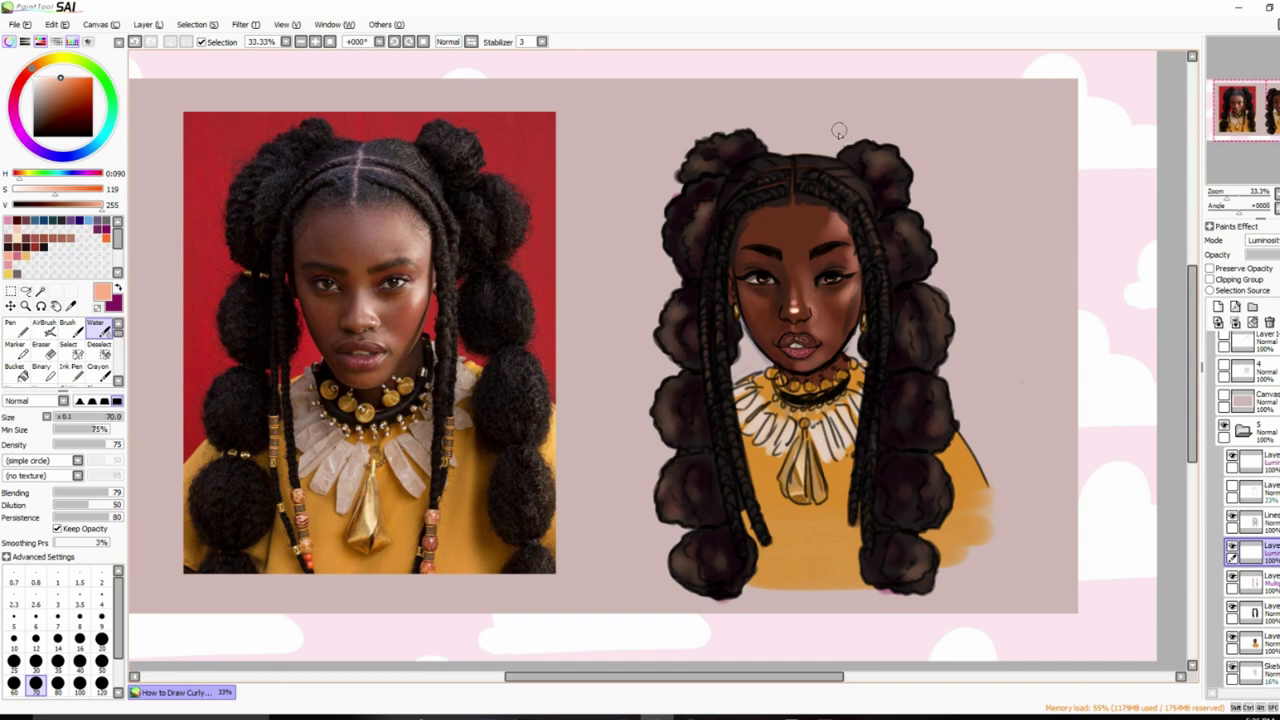
# Trim the puff highlights using the Brush with transparent colour at size 35, and lower the highlight layer's opacity to 66%.
pyautogui.press('b')
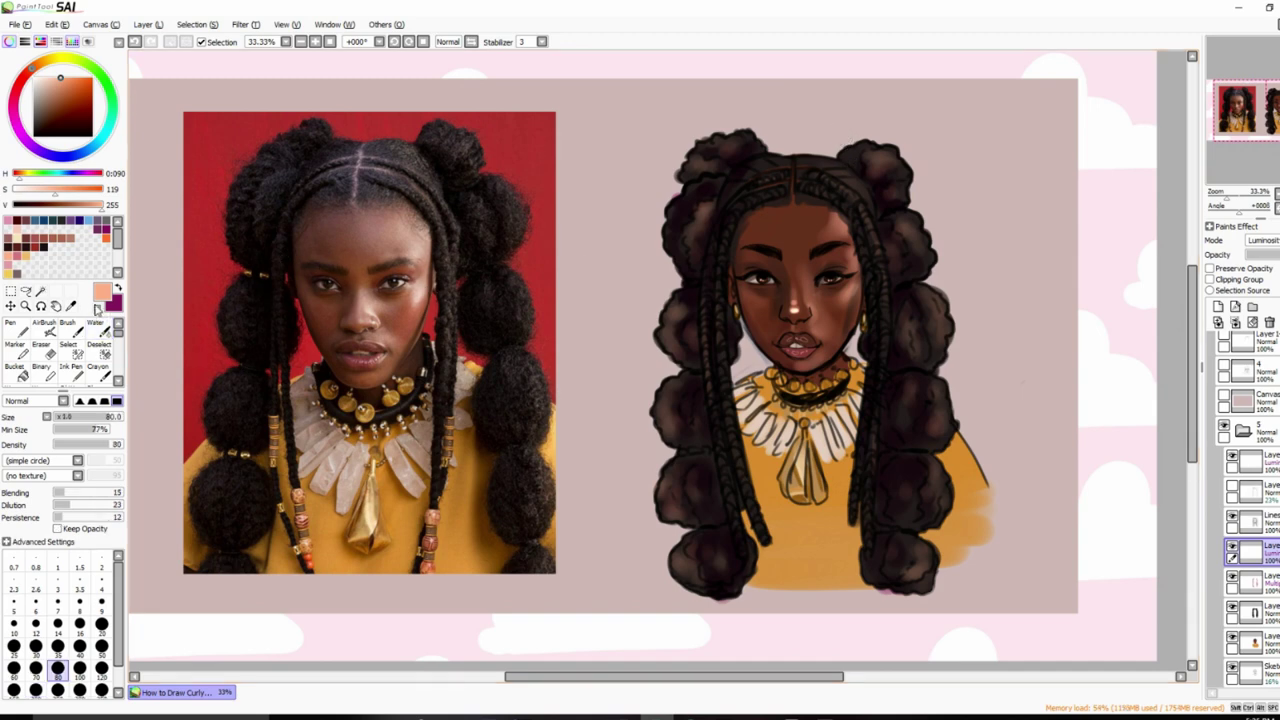
pyautogui.click(97, 306)
pyautogui.press('[')
pyautogui.press('[')
pyautogui.press('[')
pyautogui.press('[')
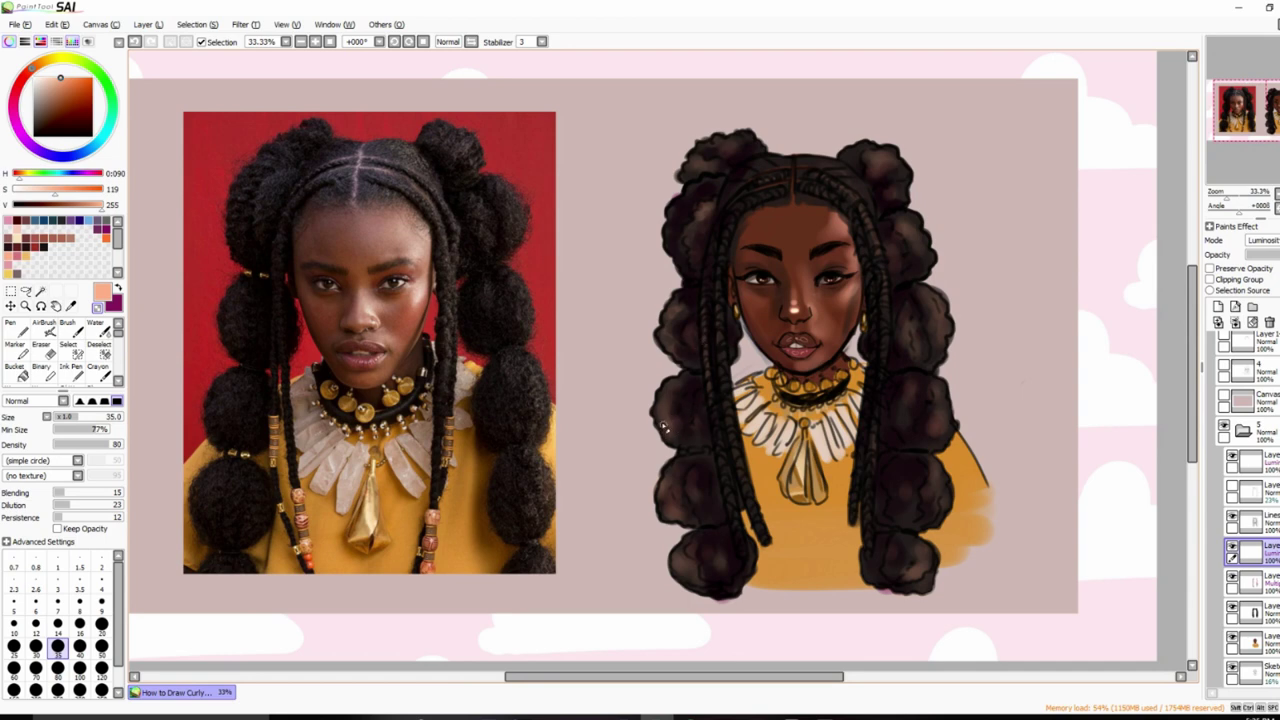
pyautogui.moveTo(893, 437)
pyautogui.mouseDown()
pyautogui.moveTo(927, 432)
pyautogui.moveTo(929, 414)
pyautogui.moveTo(940, 426)
pyautogui.moveTo(910, 403)
pyautogui.mouseUp()
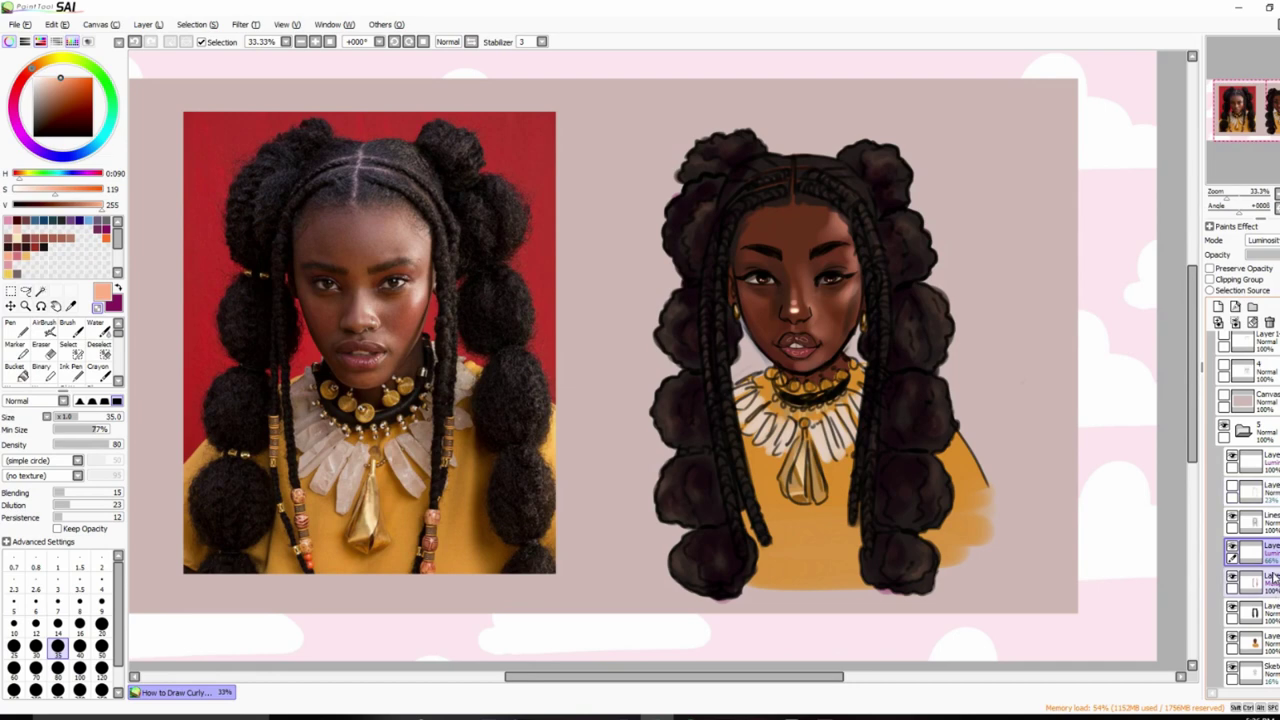
# Recolour the Multiply shading muted purple with Preserve Opacity and a size 500 tool, and set the Luminosity layer's opacity to 72%.
pyautogui.click(1250, 580)
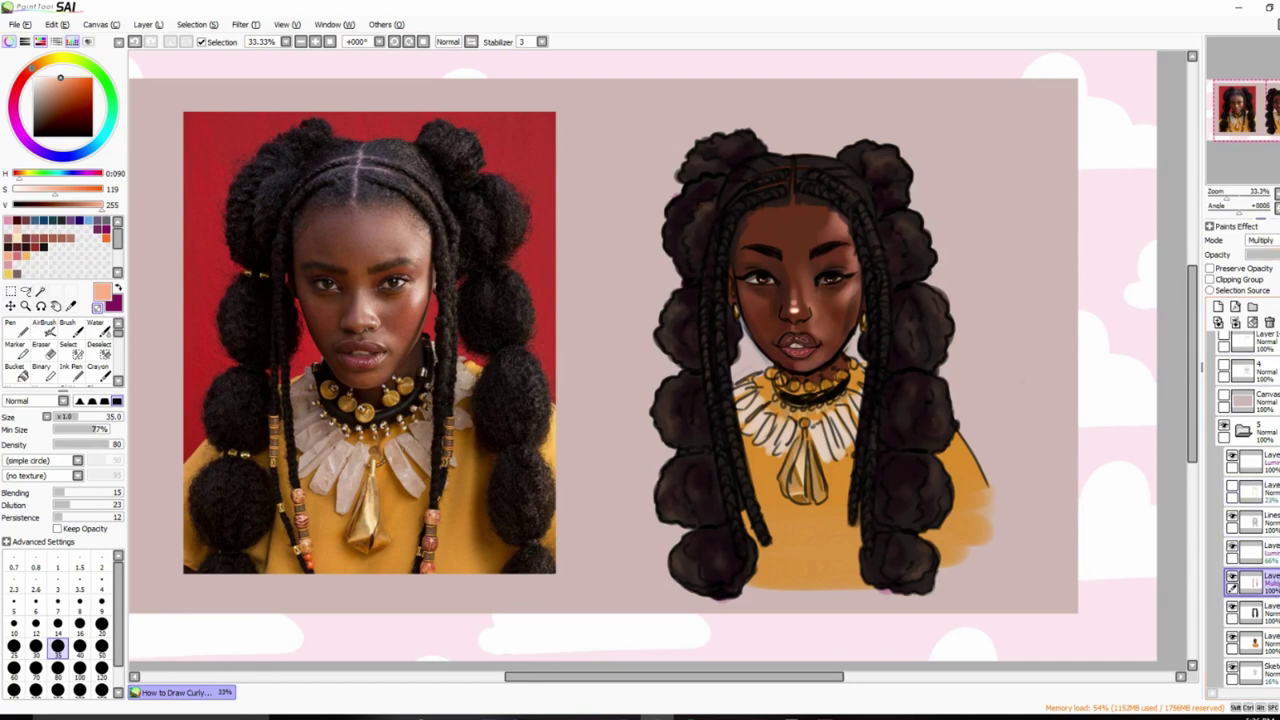
pyautogui.click(1211, 268)
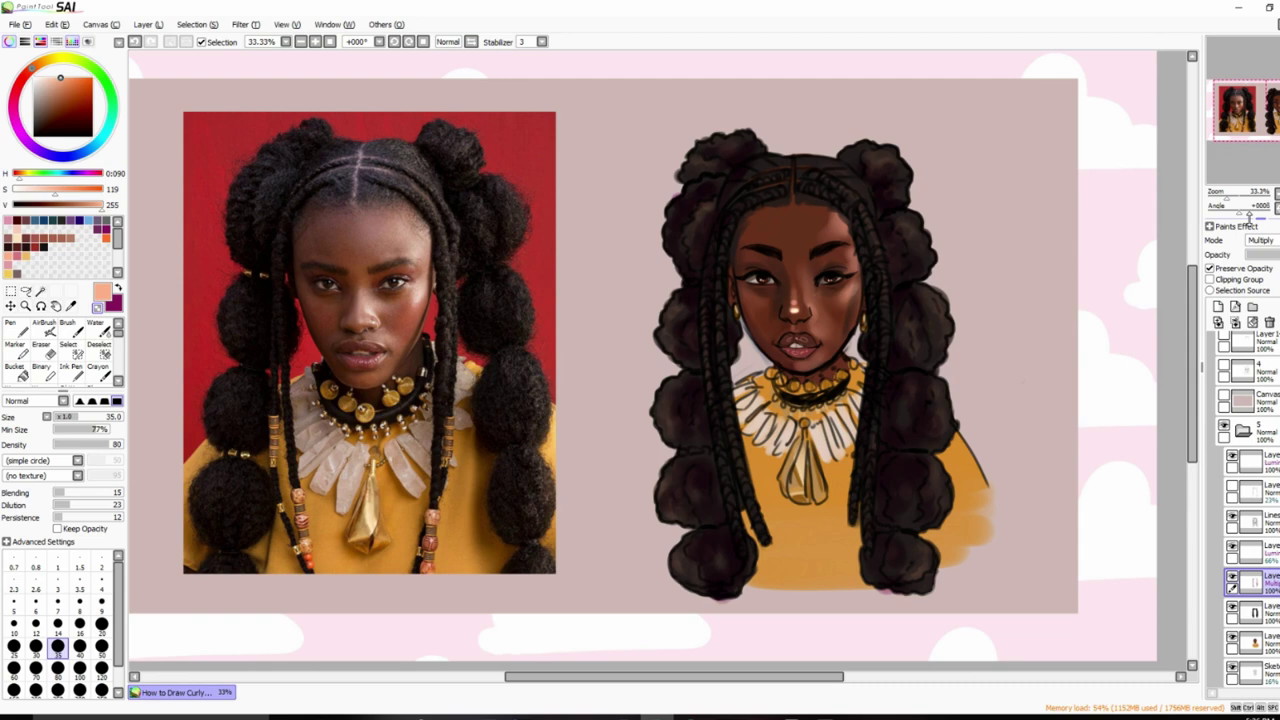
pyautogui.click(99, 230)
pyautogui.click(78, 218)
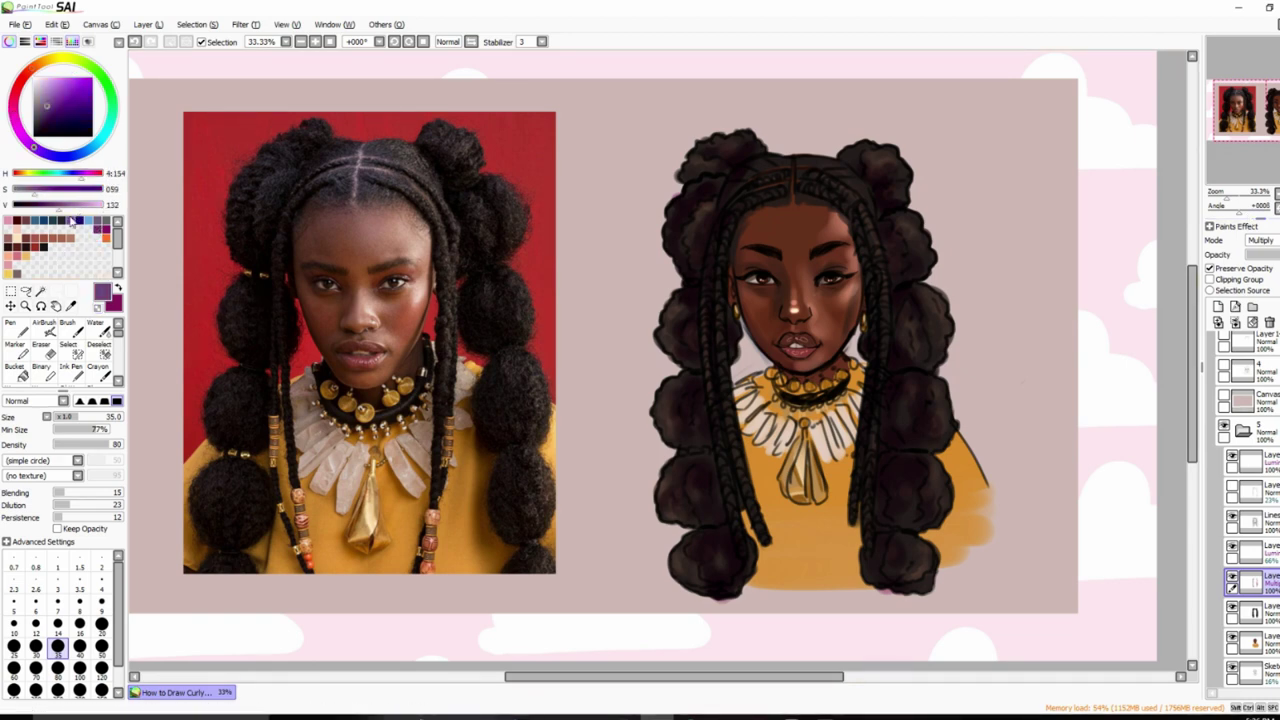
pyautogui.press('e')
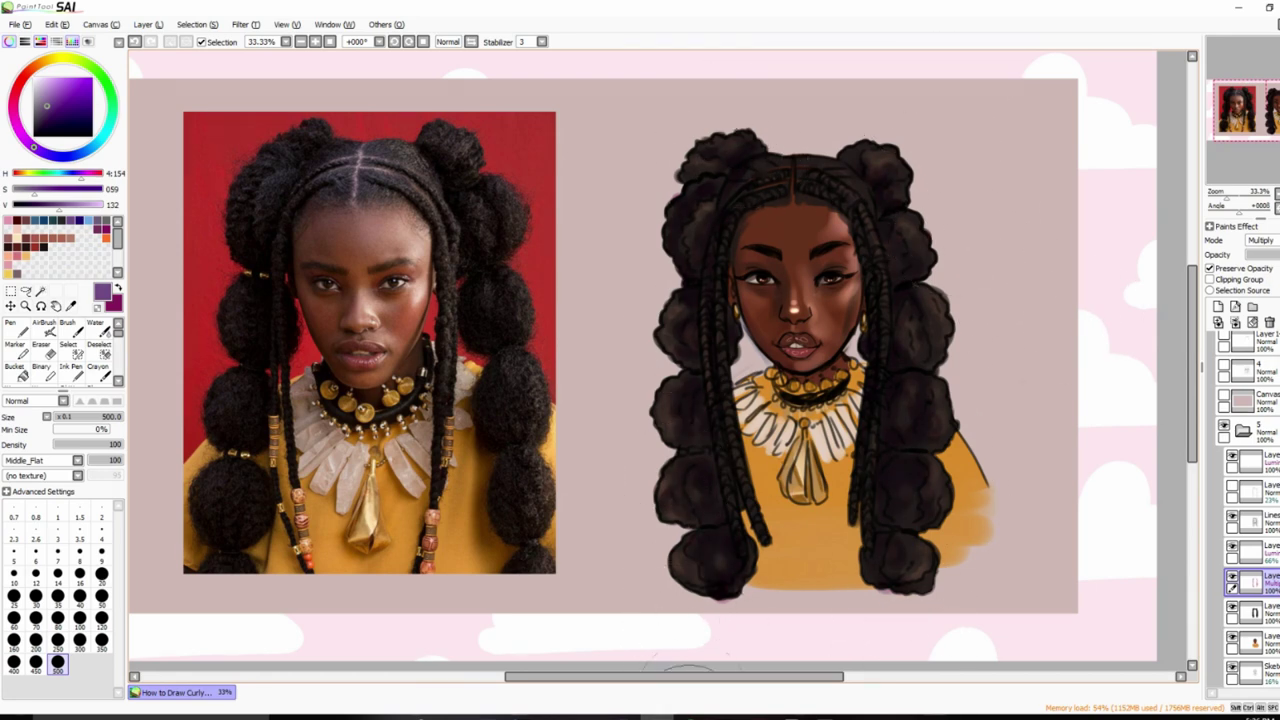
pyautogui.click(1258, 552)
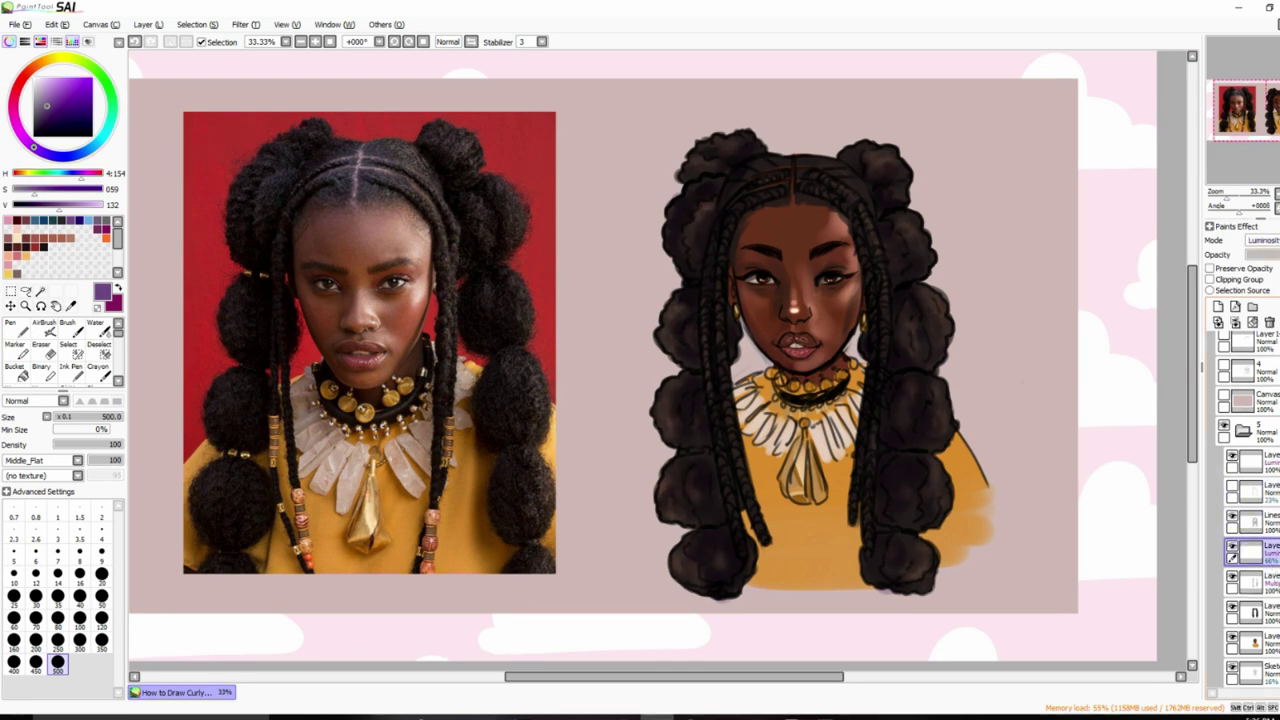
pyautogui.moveTo(1238, 192); pyautogui.dragTo(1226, 198)
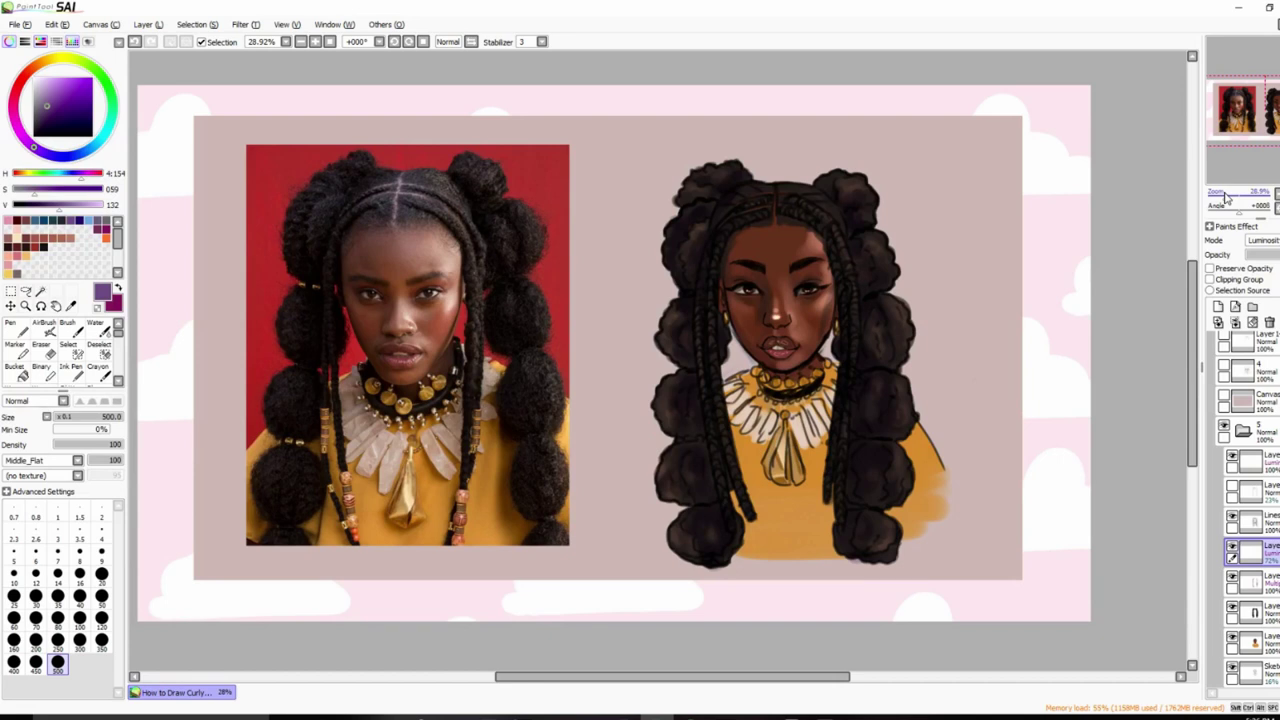
# Try muted purple highlight strokes on a middle right puff with the Brush at size 30, and undo them.
pyautogui.press('b')
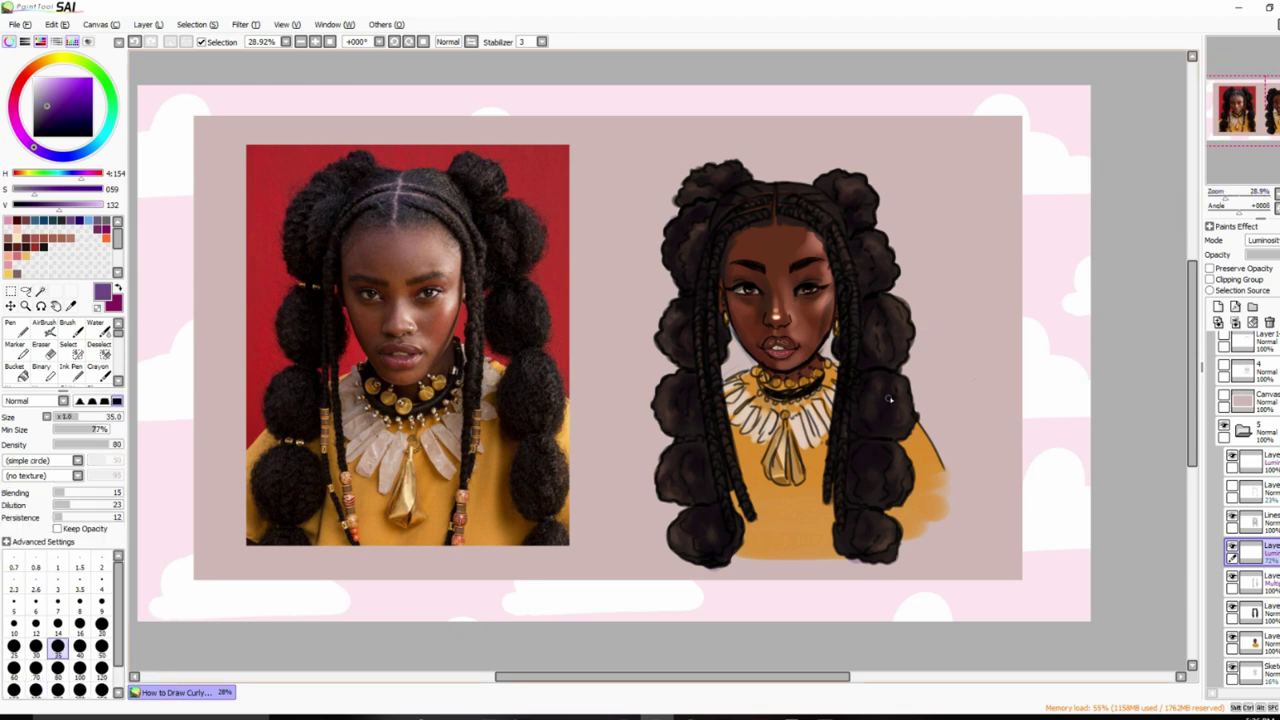
pyautogui.press('[')
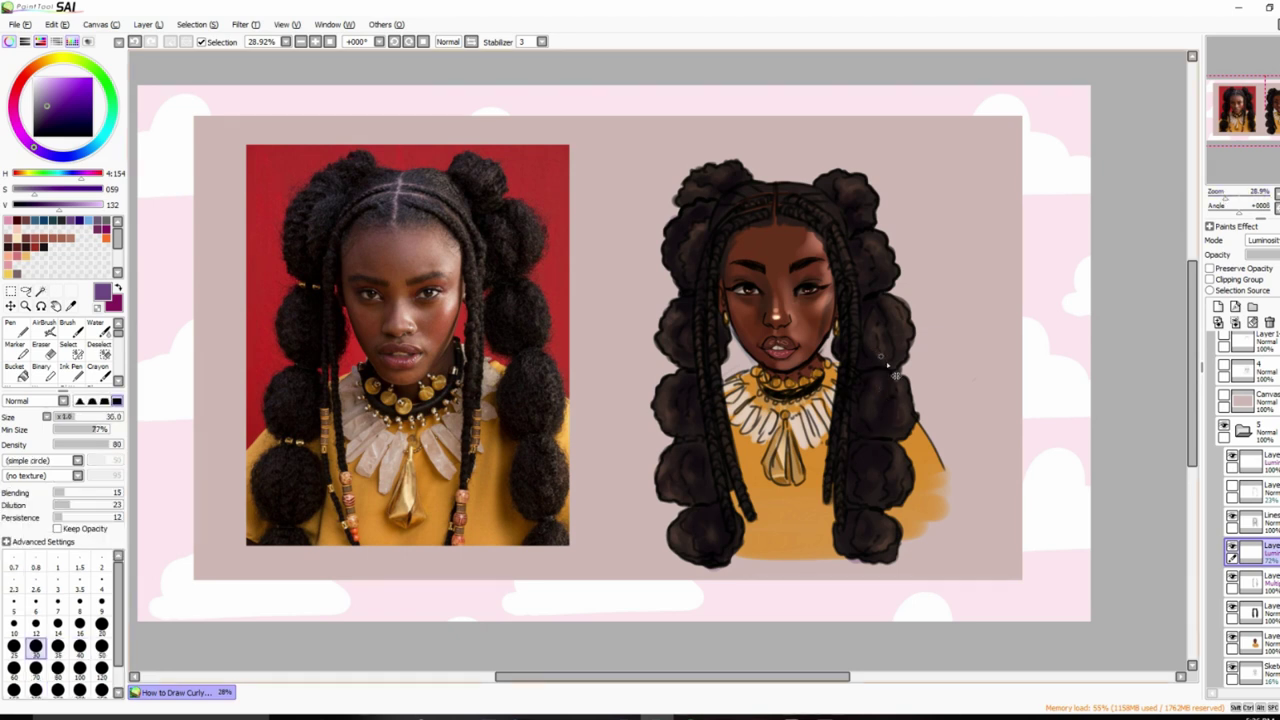
pyautogui.hotkey('ctrl', '+')
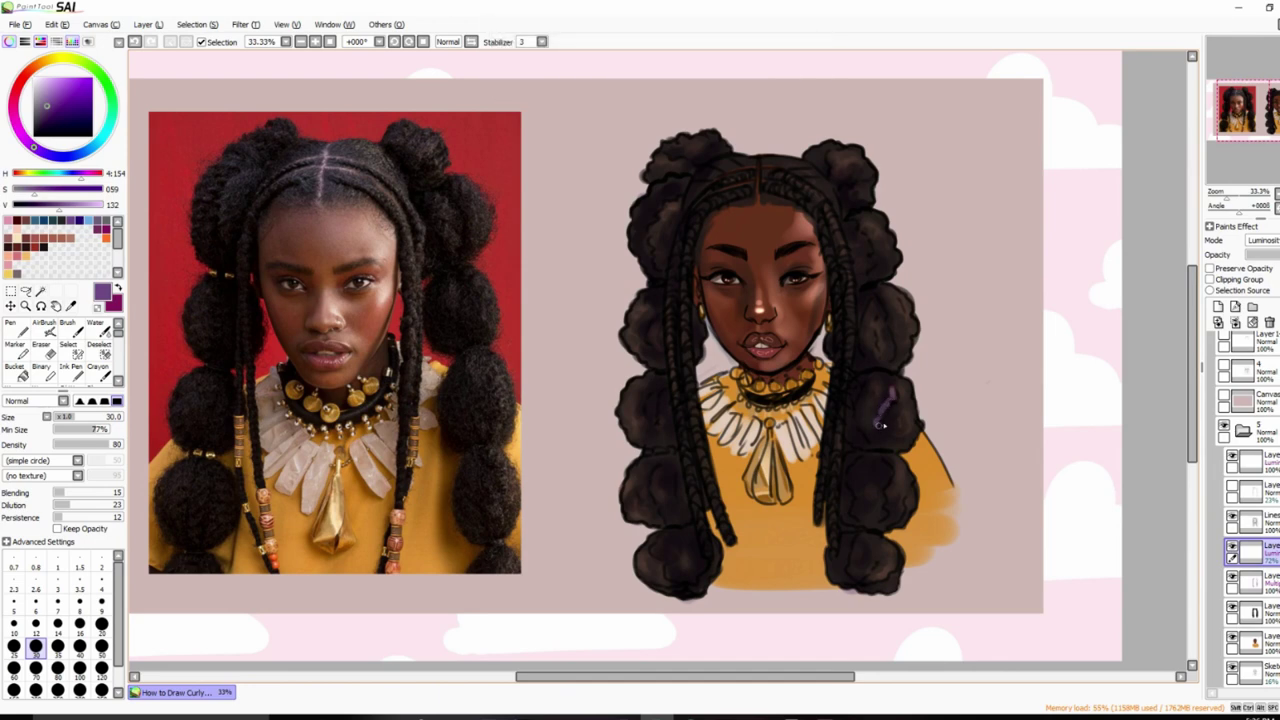
pyautogui.hotkey('ctrl', 'z')
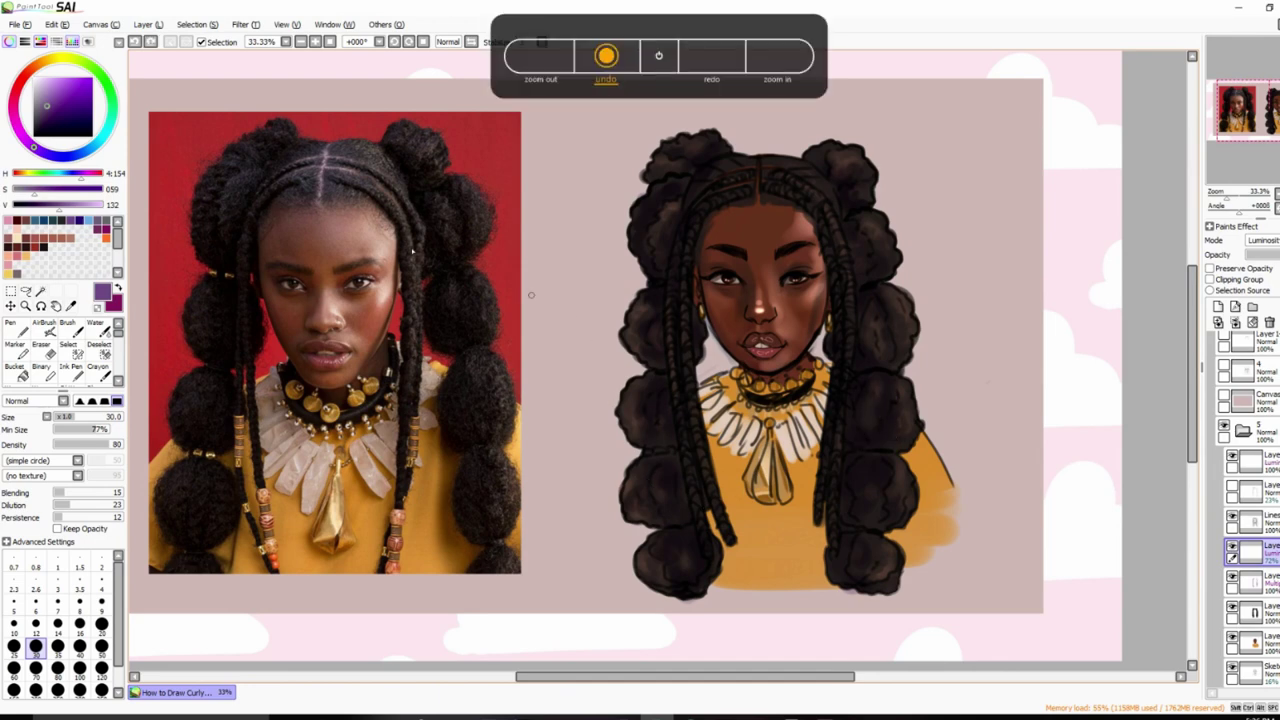
# Try pale peach squiggle highlights on three right puffs and one left puff, and undo them all.
pyautogui.click(14, 236)
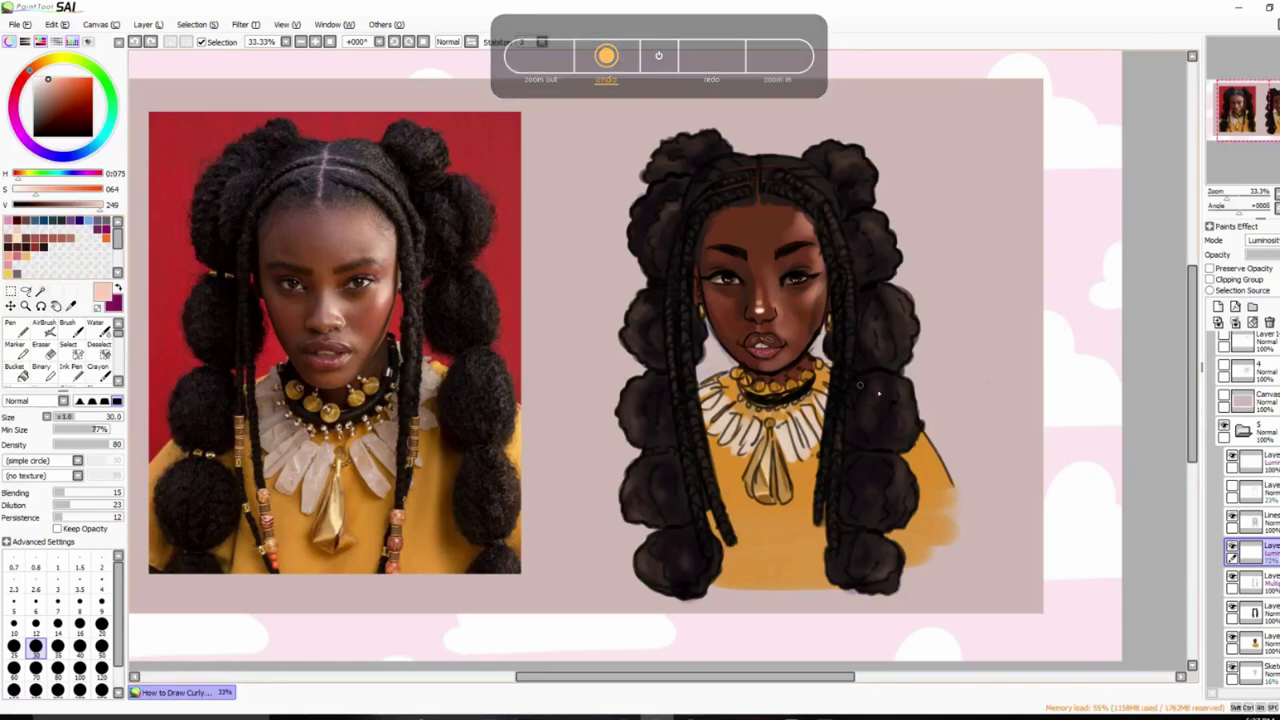
pyautogui.moveTo(892, 390); pyautogui.dragTo(886, 402)
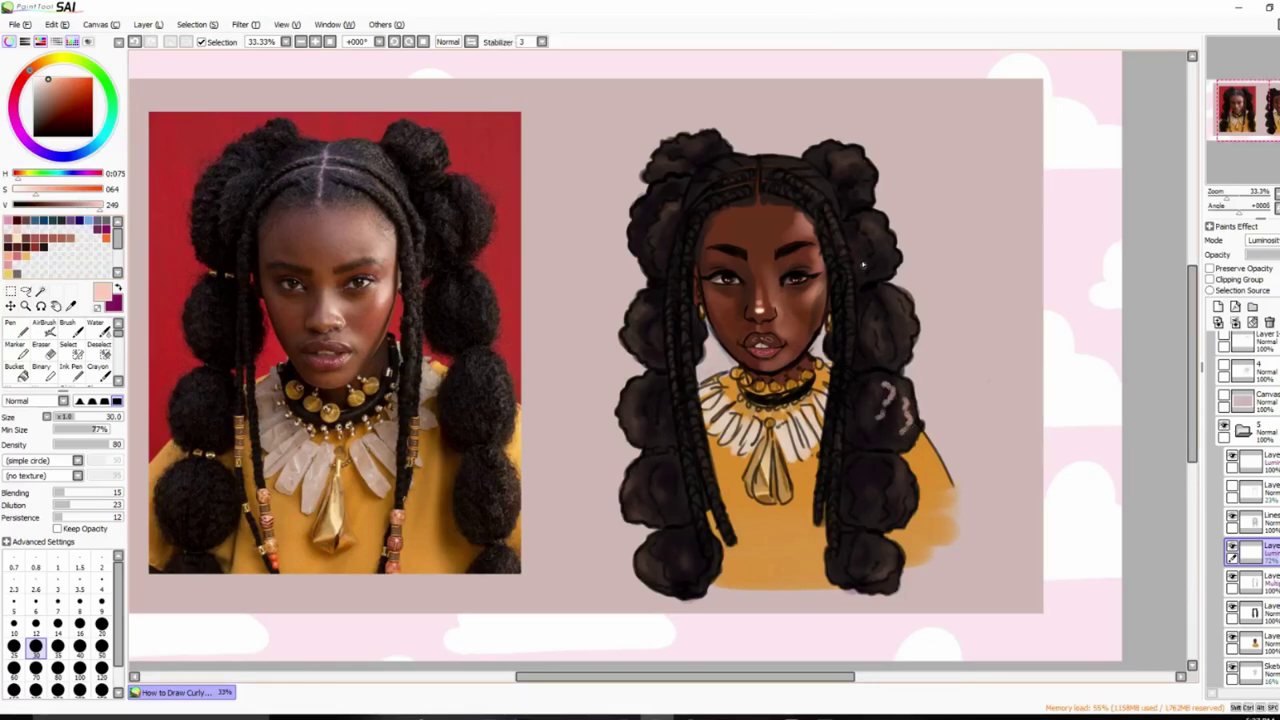
pyautogui.moveTo(897, 318)
pyautogui.mouseDown()
pyautogui.moveTo(901, 336)
pyautogui.moveTo(877, 343)
pyautogui.mouseUp()
pyautogui.moveTo(881, 224); pyautogui.dragTo(880, 246)
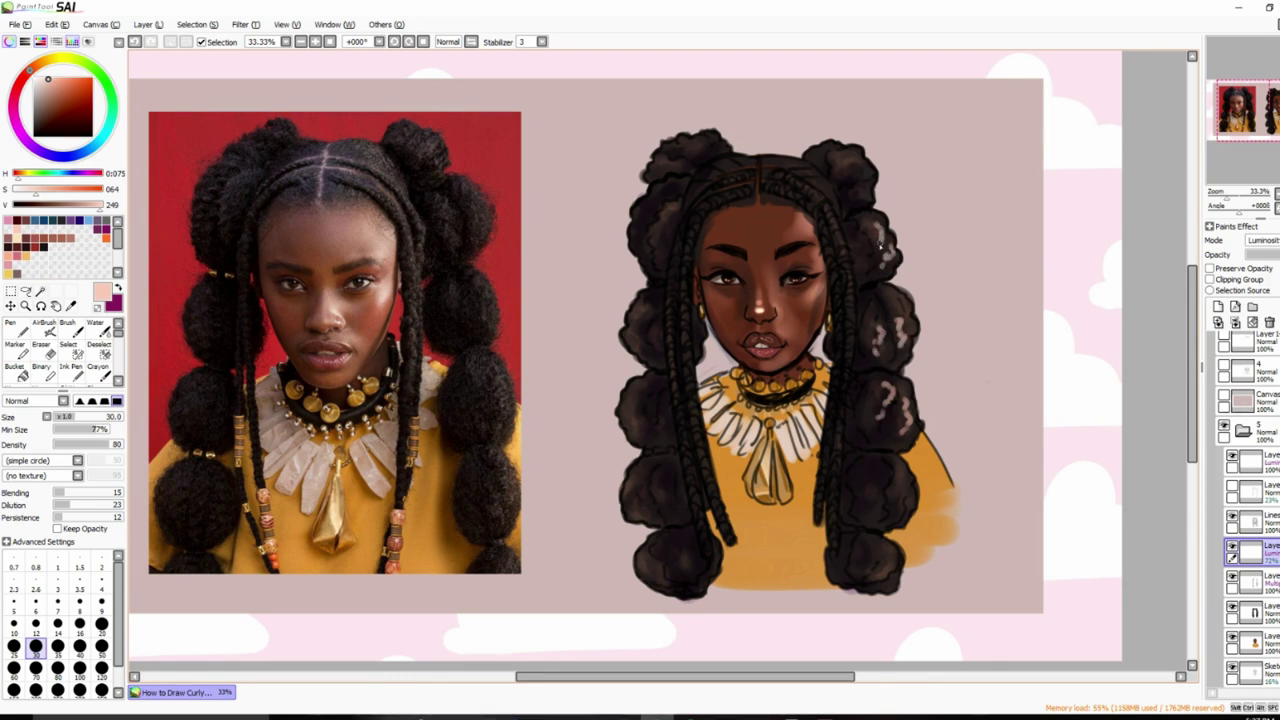
pyautogui.moveTo(640, 308); pyautogui.dragTo(630, 328)
pyautogui.hotkey('ctrl', 'z')
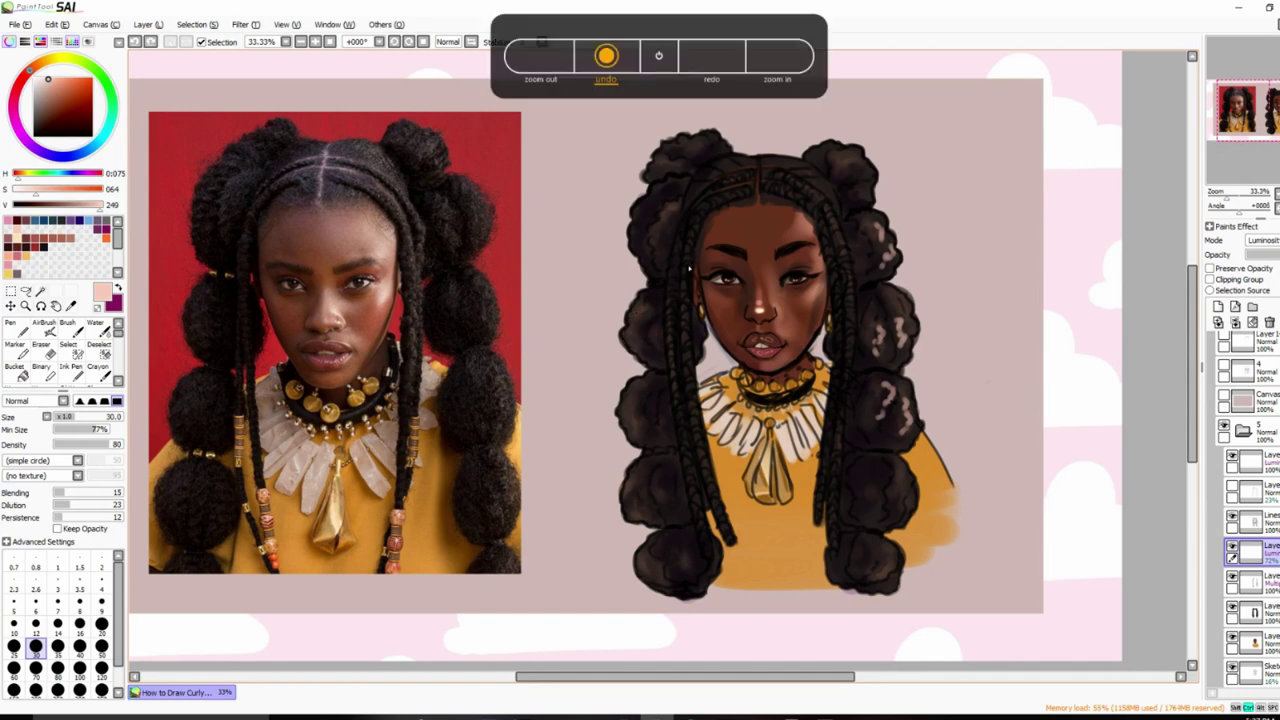
pyautogui.hotkey('ctrl', 'z')
pyautogui.hotkey('ctrl', 'z')
pyautogui.hotkey('ctrl', 'z')
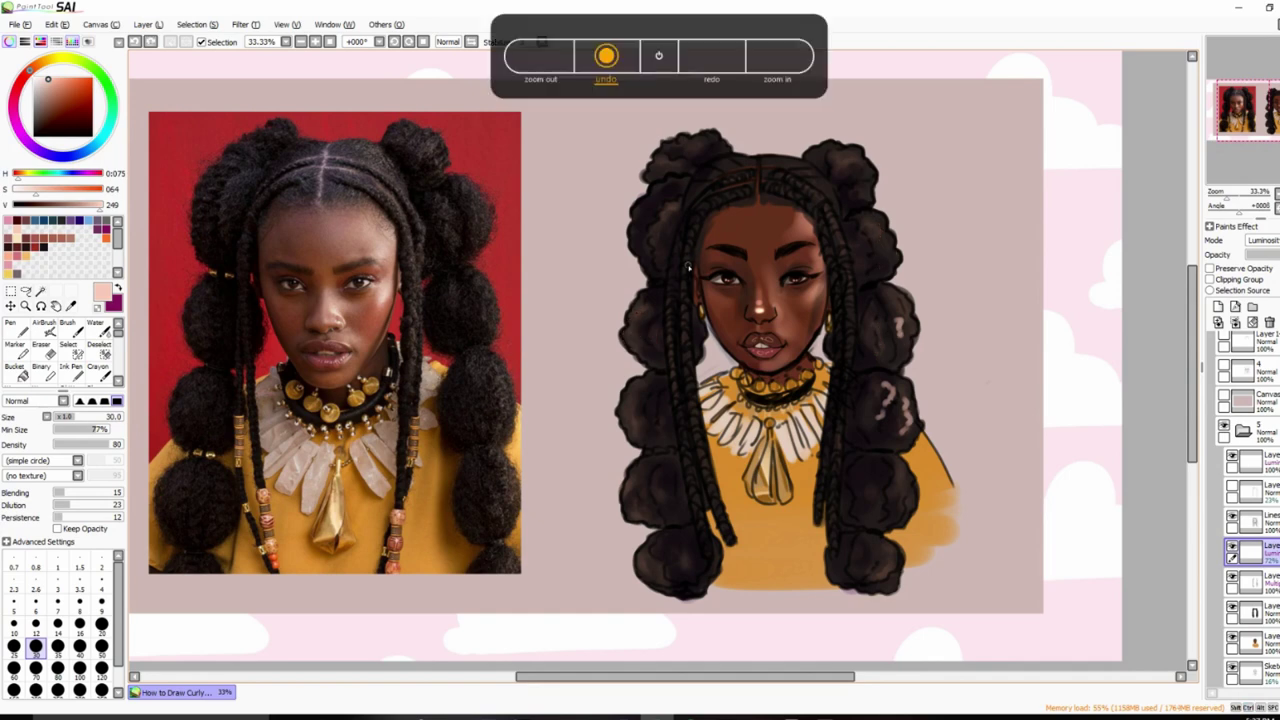
pyautogui.hotkey('ctrl', 'z')
pyautogui.hotkey('ctrl', 'z')
pyautogui.hotkey('ctrl', 'z')
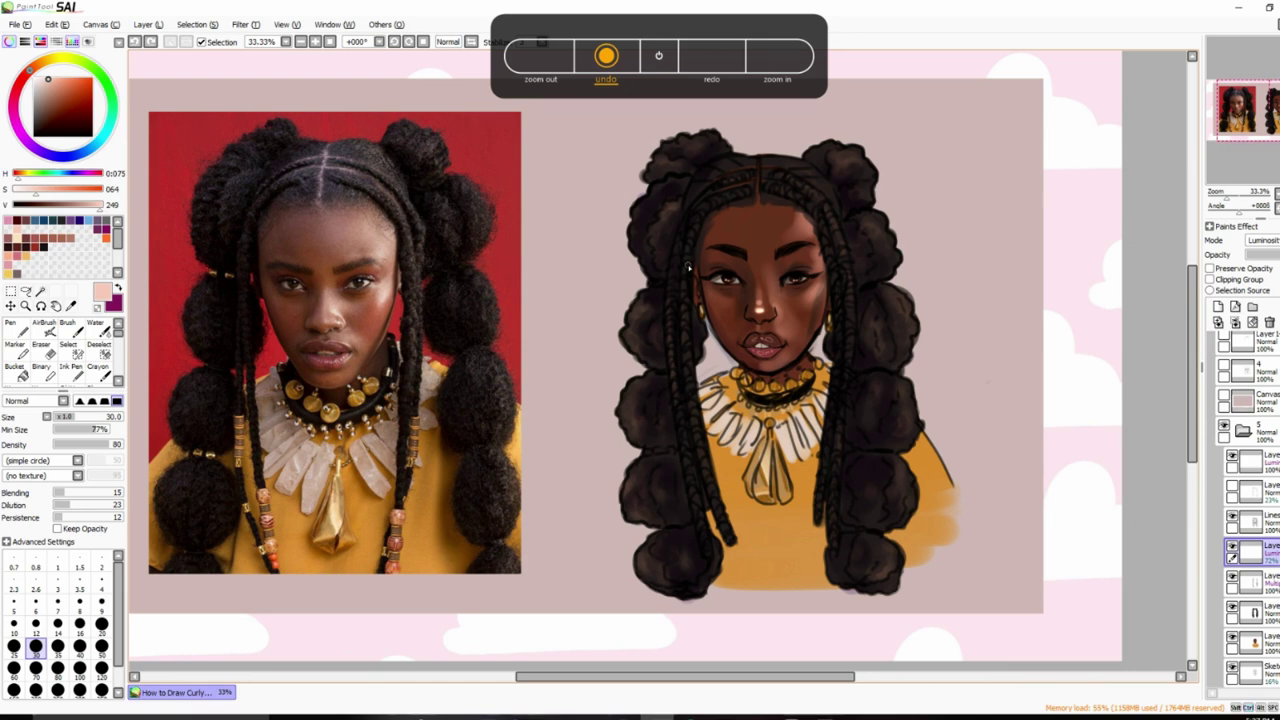